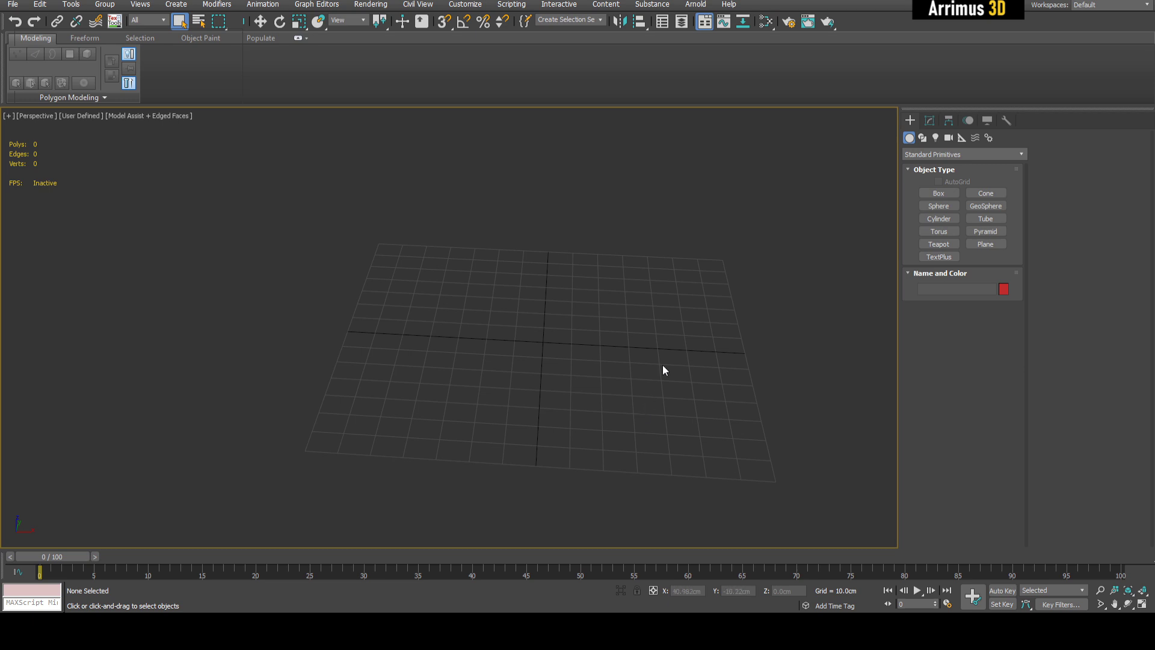
- Create a rectangular plane with one length and one width segment and zero its position to the origin
left_click(984, 245)
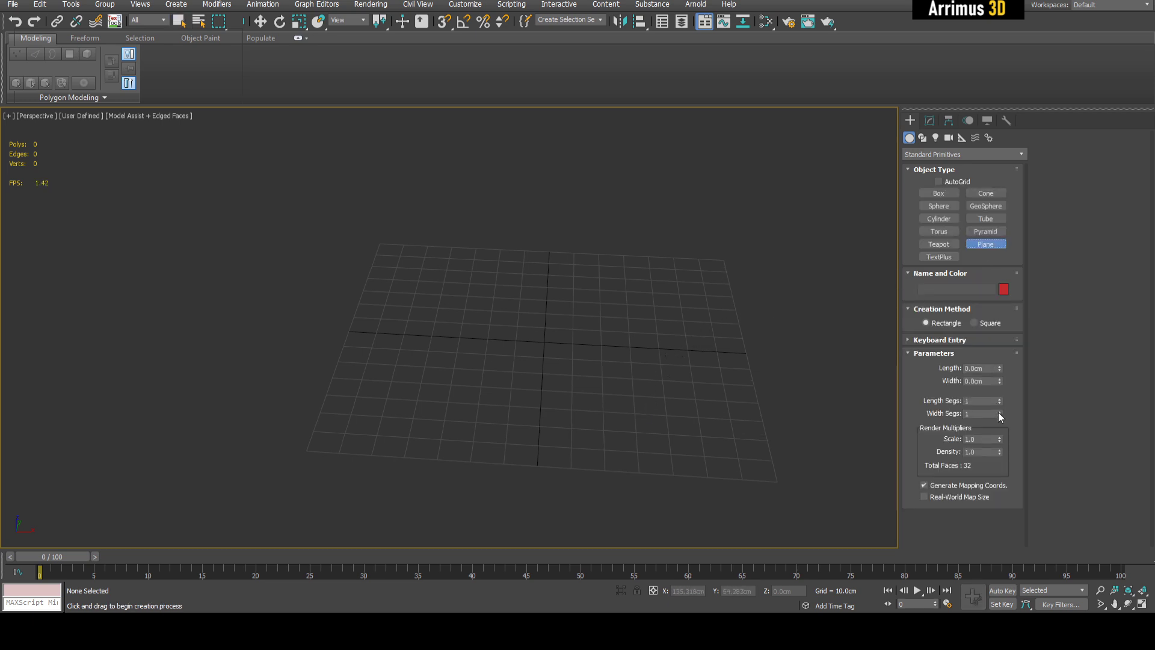
middle_click_drag(696, 369, 678, 372)
left_click_drag(455, 262, 619, 430)
right_click(651, 433)
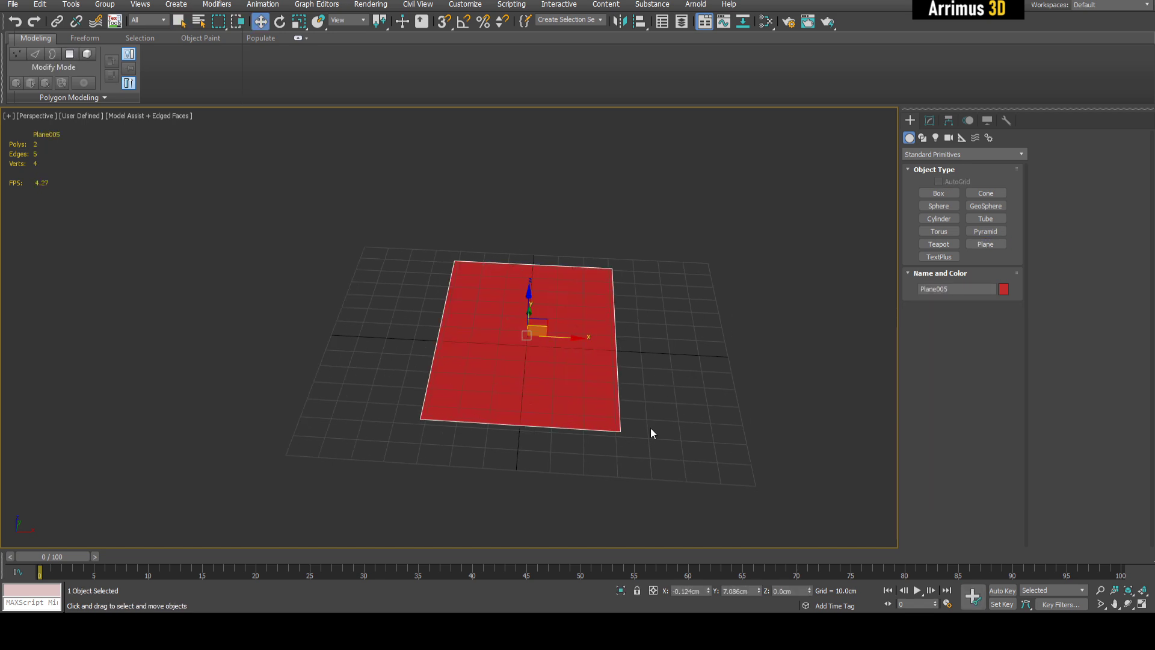
right_click(759, 592)
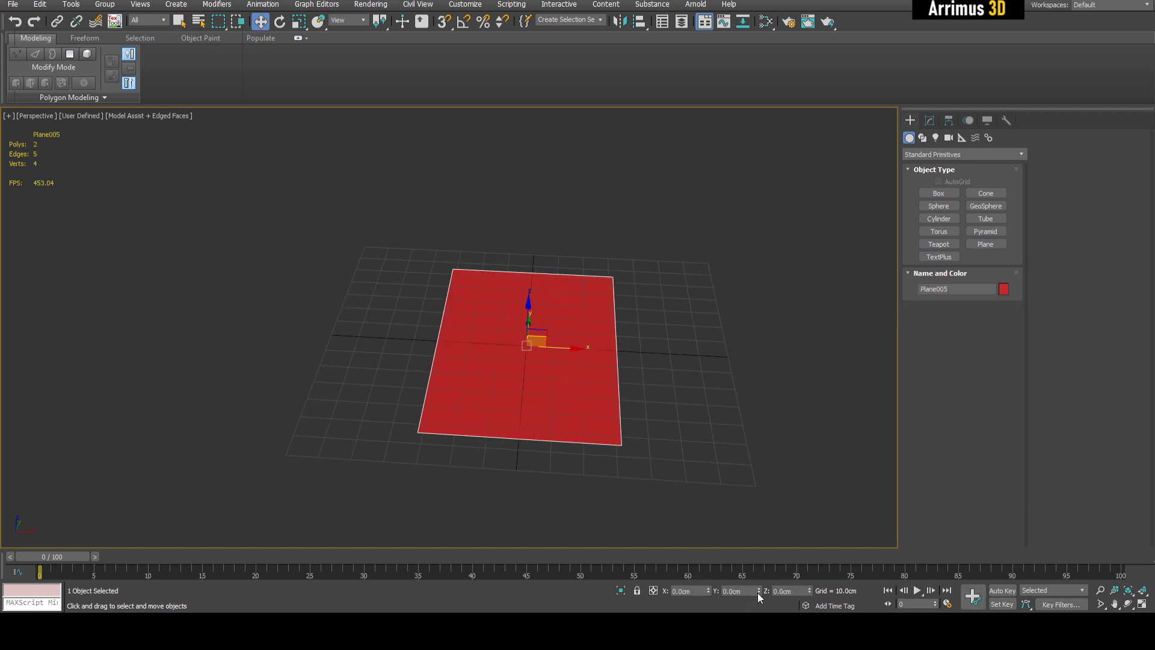
- Add an Edit Poly modifier, assign a dark blue-grey object color, and add an X-axis Symmetry modifier
key("ctrl+e")
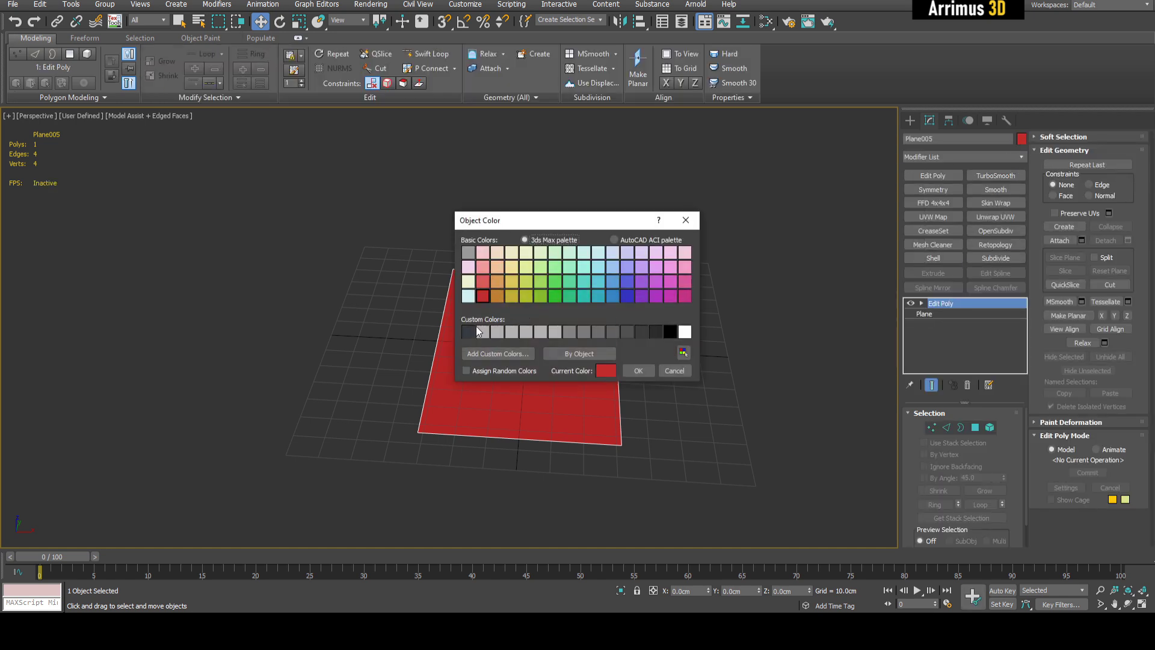
left_click(637, 371)
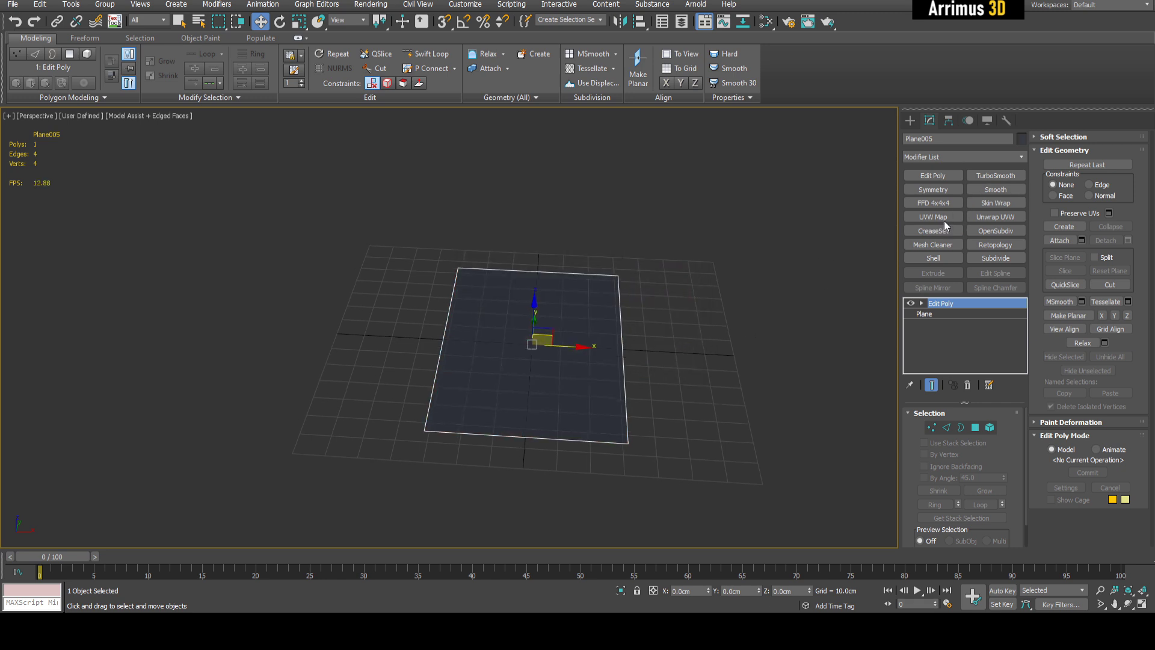
left_click(940, 194)
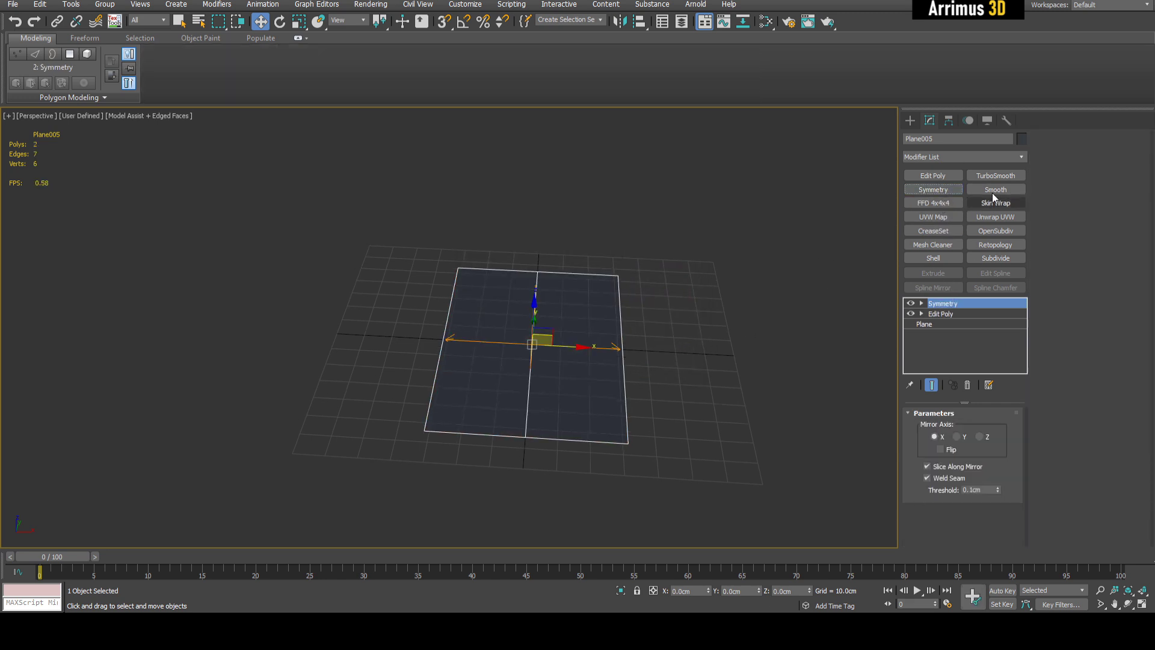
- Add a TurboSmooth modifier with 2 iterations and isoline display, and hide the viewport grid
left_click(995, 176)
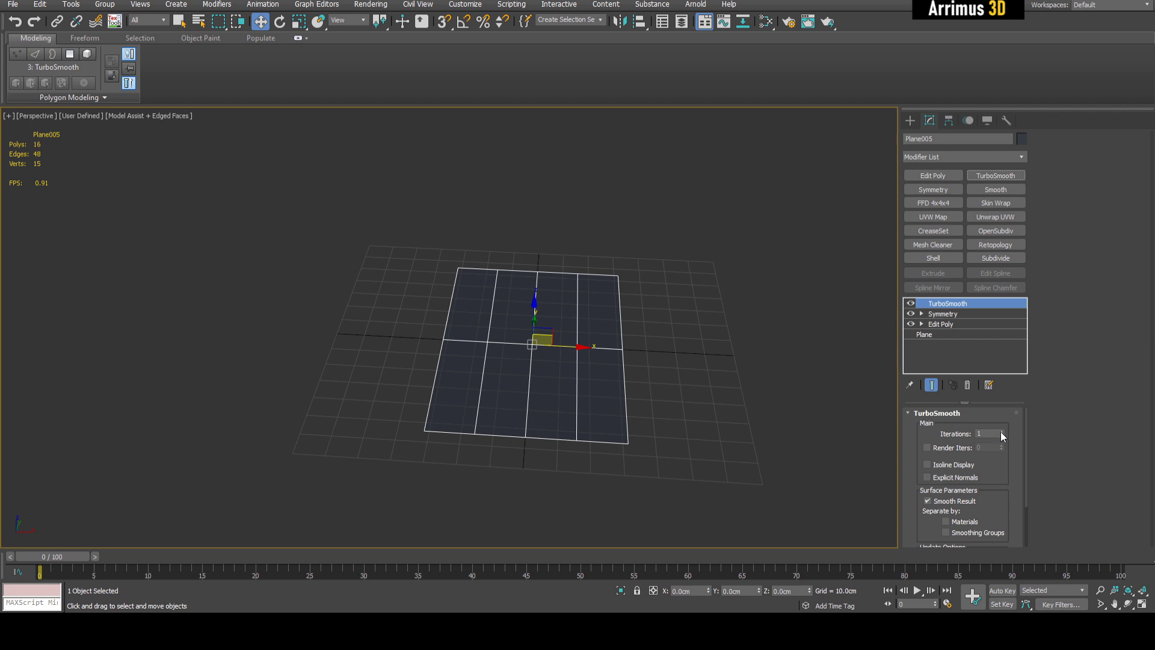
left_click(1002, 431)
left_click(969, 465)
key("g")
- Raise the plane straight up to about 39.75 cm in Z
middle_click_drag(666, 306, 685, 392)
middle_click_drag(685, 392, 573, 356, "alt")
left_click_drag(536, 397, 529, 281)
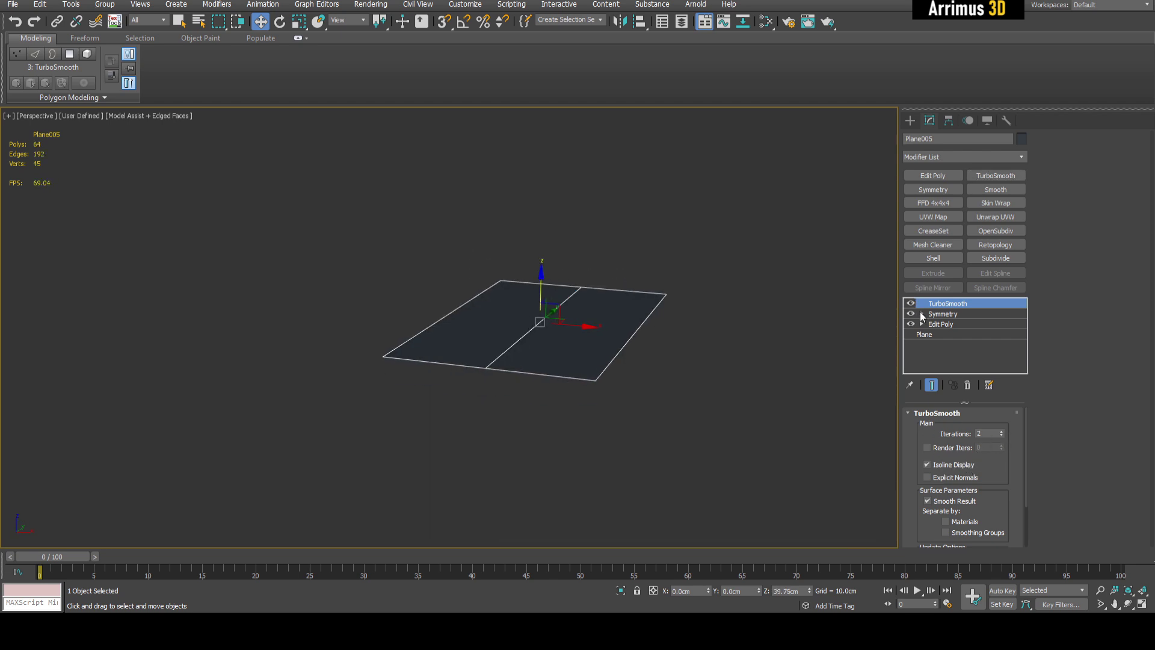
- At the Edit Poly level, select the edge opposite the mirrored side and set its X position to 0
left_click(939, 324)
middle_click_drag(655, 297, 638, 311, "alt")
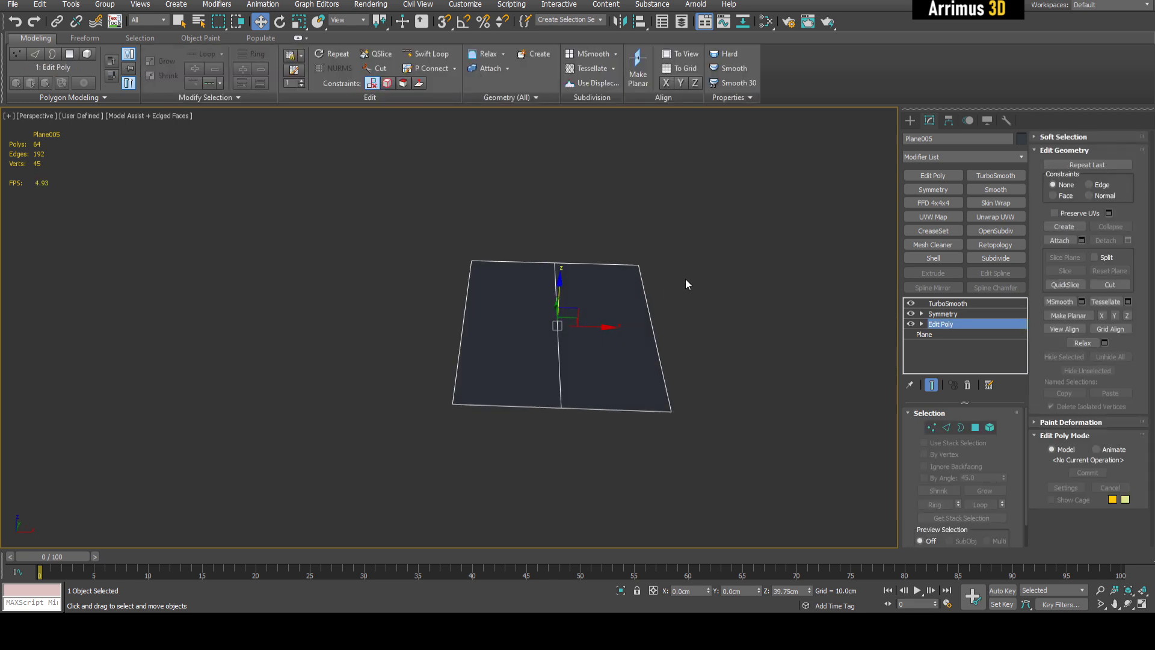
middle_click_drag(488, 298, 534, 275, "alt")
key("2")
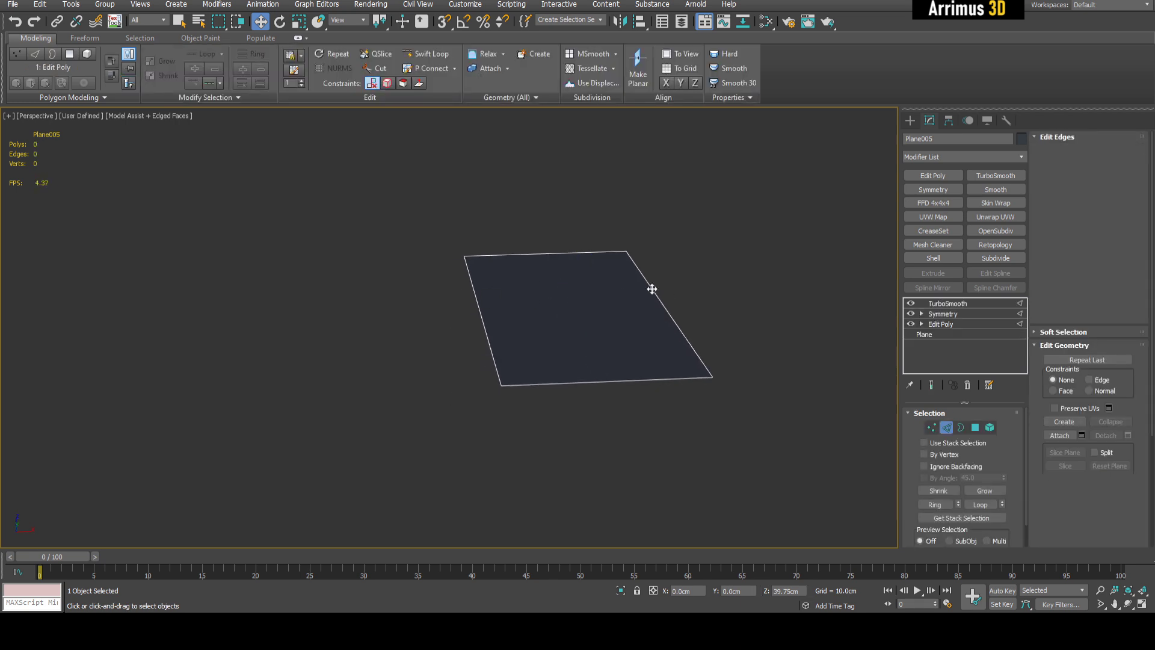
left_click(690, 329)
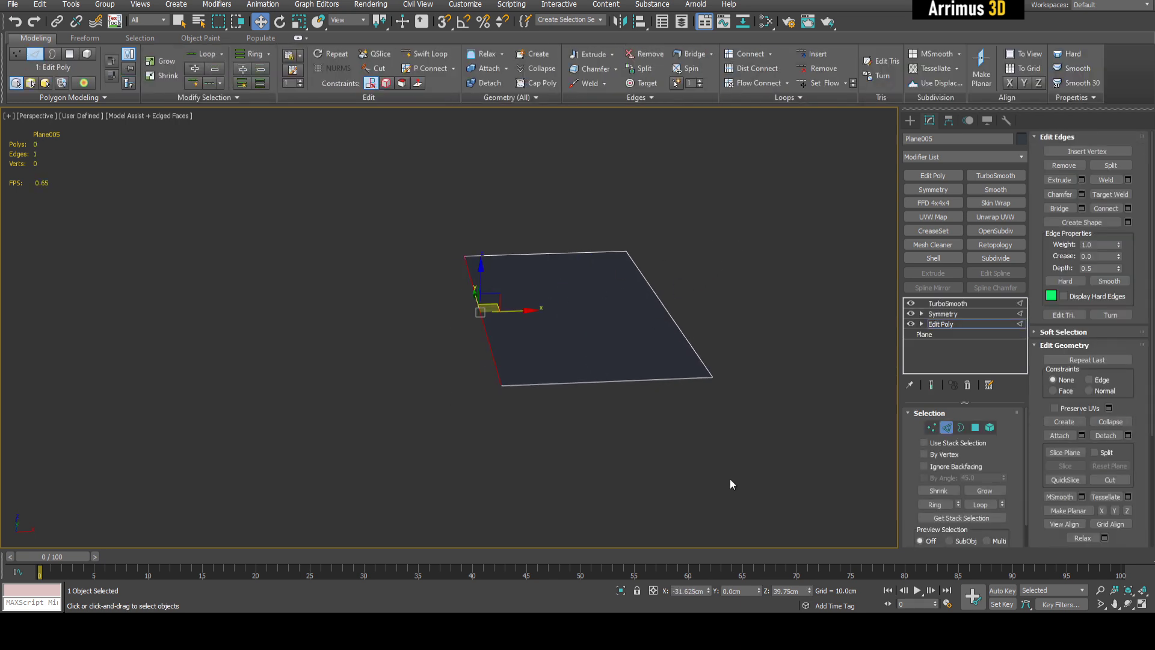
right_click(708, 591)
middle_click_drag(710, 475, 669, 461, "alt")
key("q")
- Extrude one end edge of the plane twice, raising it into an arched three-segment strip
left_click(675, 391)
key("shift+e")
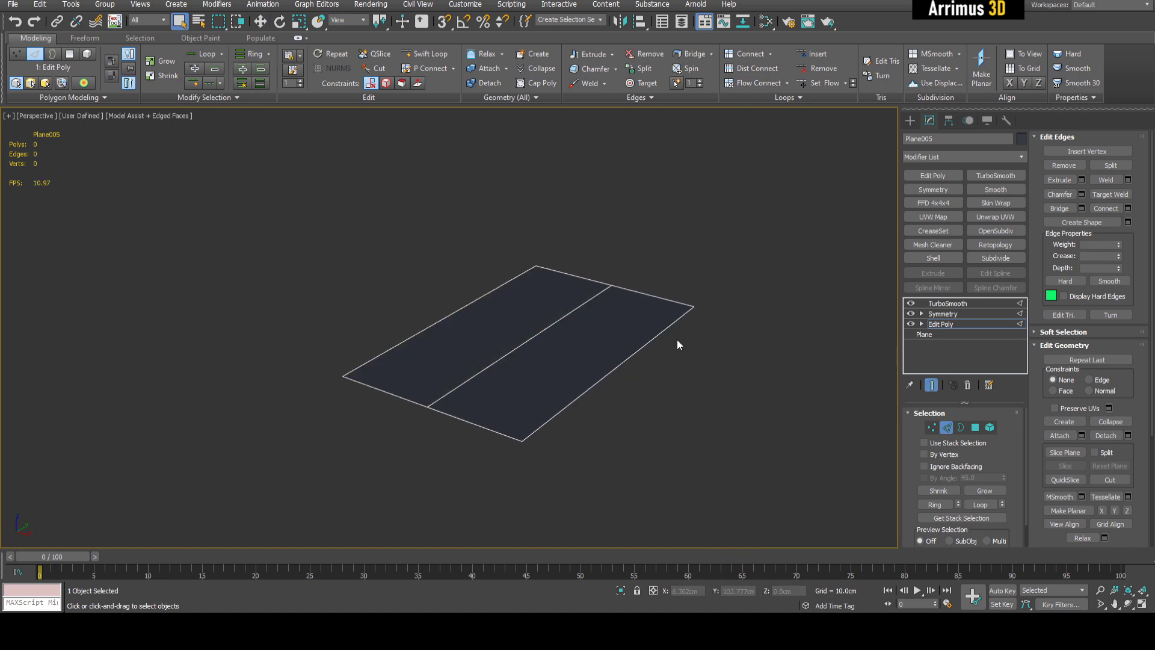
key("w")
middle_click_drag(677, 344, 644, 258, "alt")
key("q")
key("shift+e")
key("w")
- Extrude the middle segment's side edge outward into a flap, and rotate and scale the flap's end edge
left_click(634, 229)
scroll(645, 259, "down", 4)
key("shift+e")
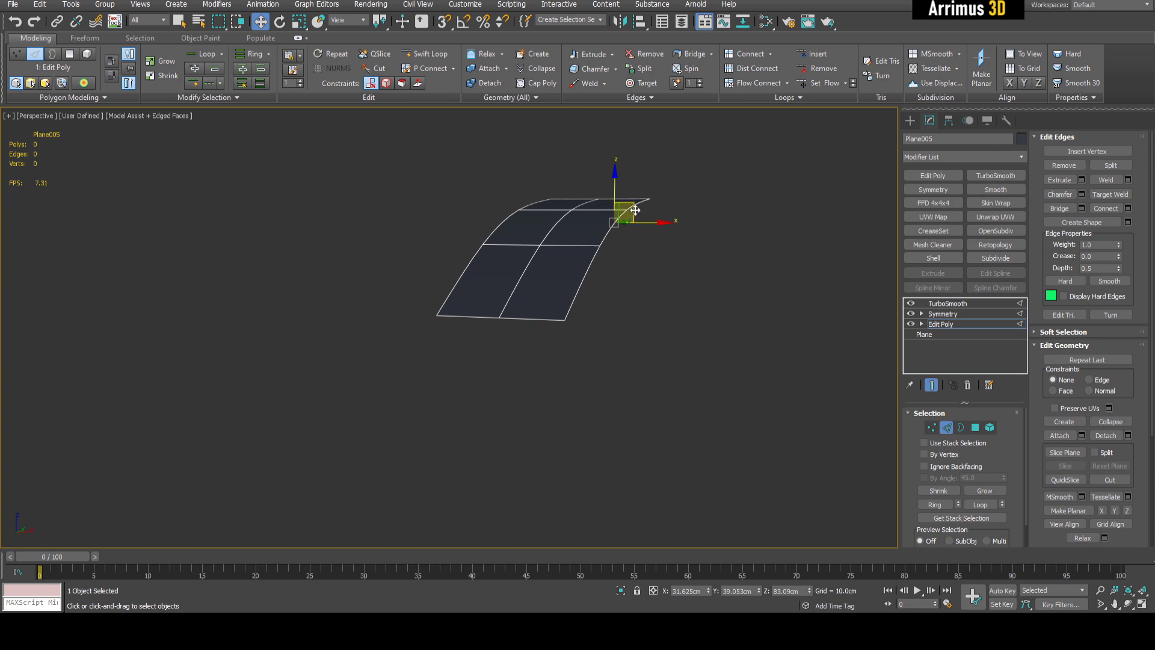
middle_click_drag(635, 210, 626, 337, "alt")
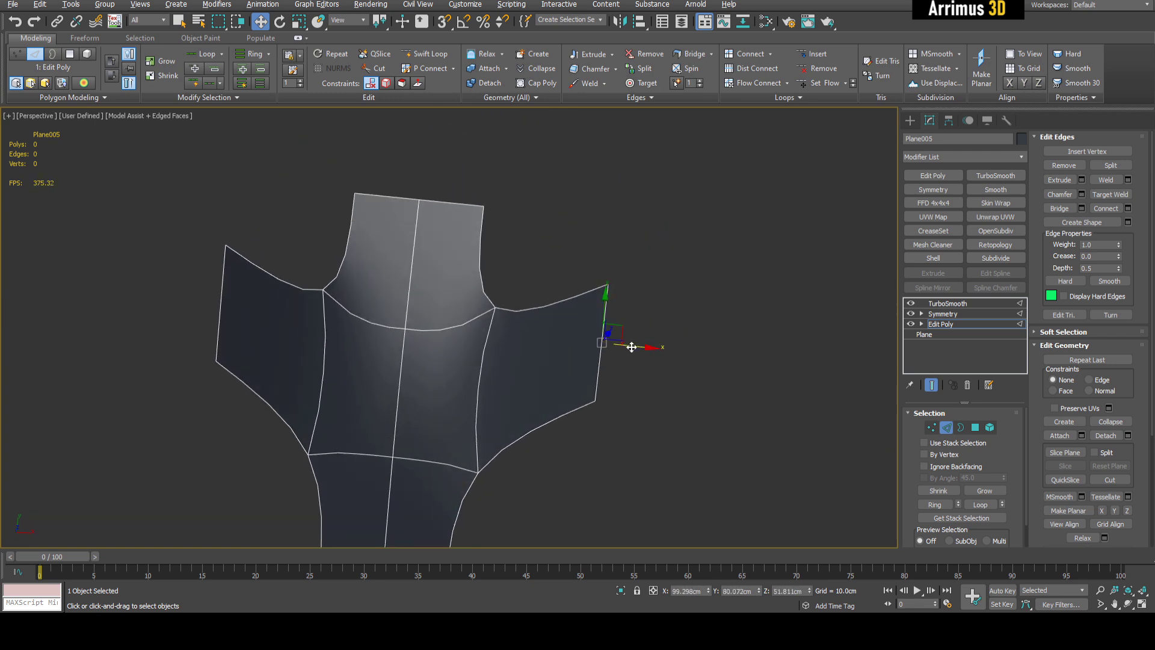
key("e")
left_click_drag(642, 322, 642, 263)
key("r")
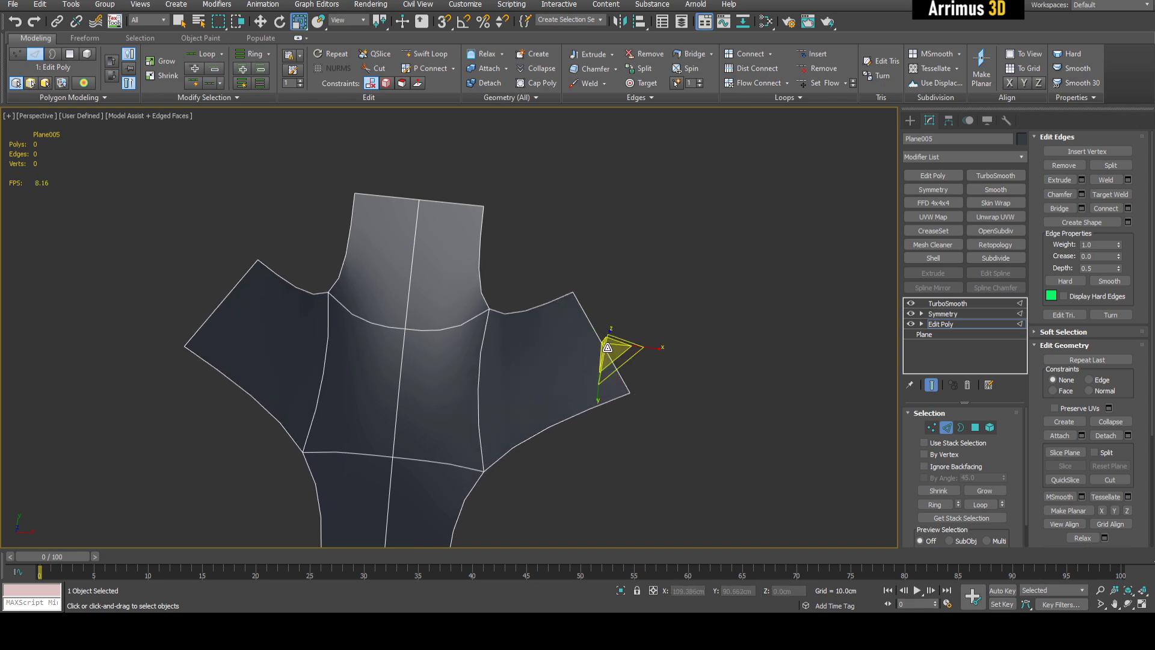
left_click_drag(608, 341, 628, 365)
- Extrude the flap's end edge alongside the upper part of the strip and rotate the new edge
key("w")
middle_click_drag(629, 354, 637, 373)
left_click_drag(623, 350, 649, 187, "shift")
middle_click_drag(662, 201, 719, 301)
key("e")
left_click_drag(724, 284, 701, 205)
- Bridge the side edge of the strip's end segment to the inner edge of the flap's outer section
middle_click_drag(601, 313, 608, 296)
key("F2")
key("q")
left_click(524, 320)
key("F2")
left_click(474, 333)
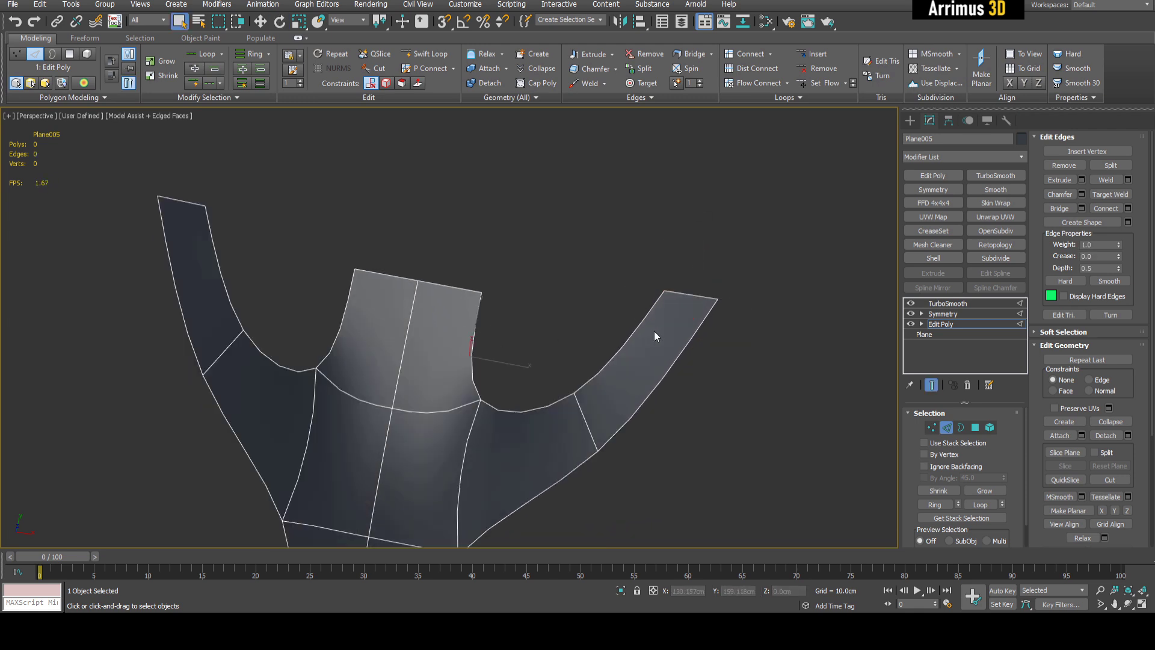
left_click(638, 331, "ctrl")
key("alt+b")
left_click(583, 345)
- Inspect the bridged shape with its smoothed result, hiding the edged-face display and orbiting around it
middle_click_drag(566, 337, 507, 273, "alt")
key("F2")
key("4")
left_click(484, 270)
key("w")
key("ctrl+e")
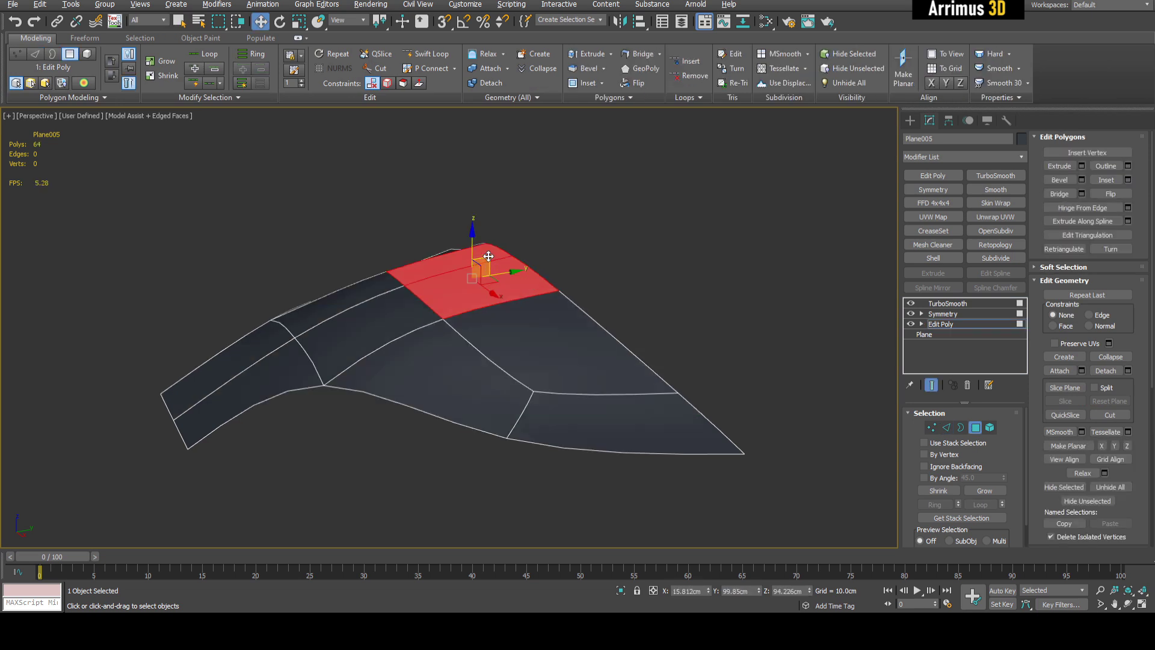
key("F4")
key("q")
left_click(593, 232)
middle_click_drag(592, 232, 591, 262, "alt")
key("ctrl+e")
key("F4")
middle_click_drag(619, 319, 623, 318)
- Subdivide the whole half-mesh cage once with MSmooth
key("1")
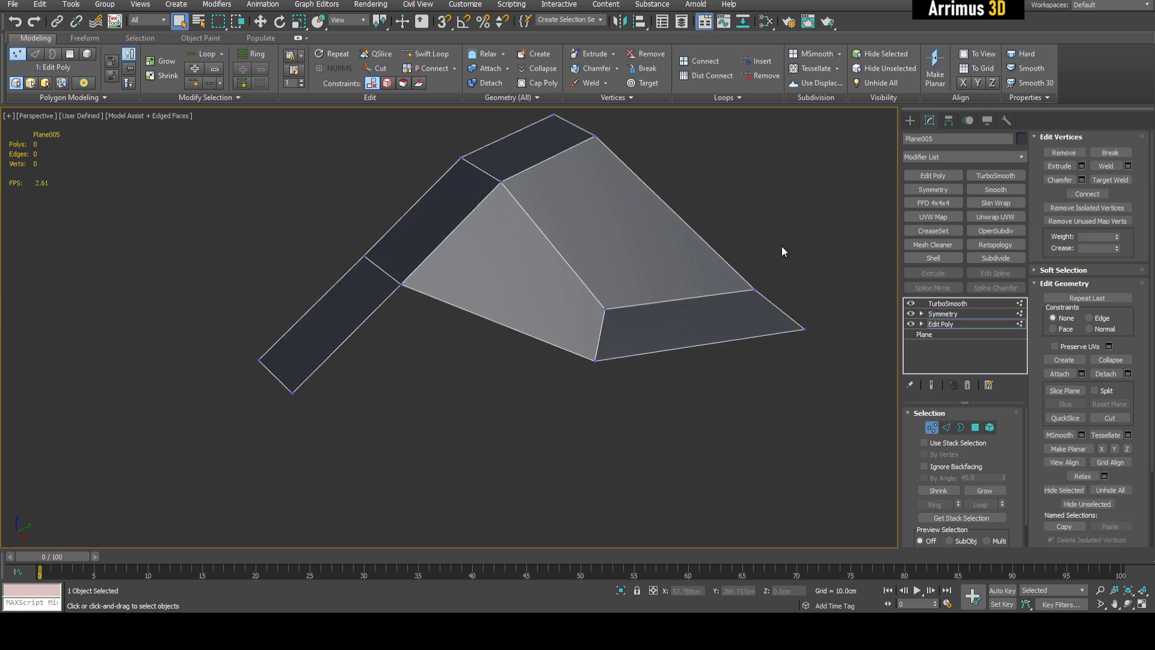
left_click(1059, 436)
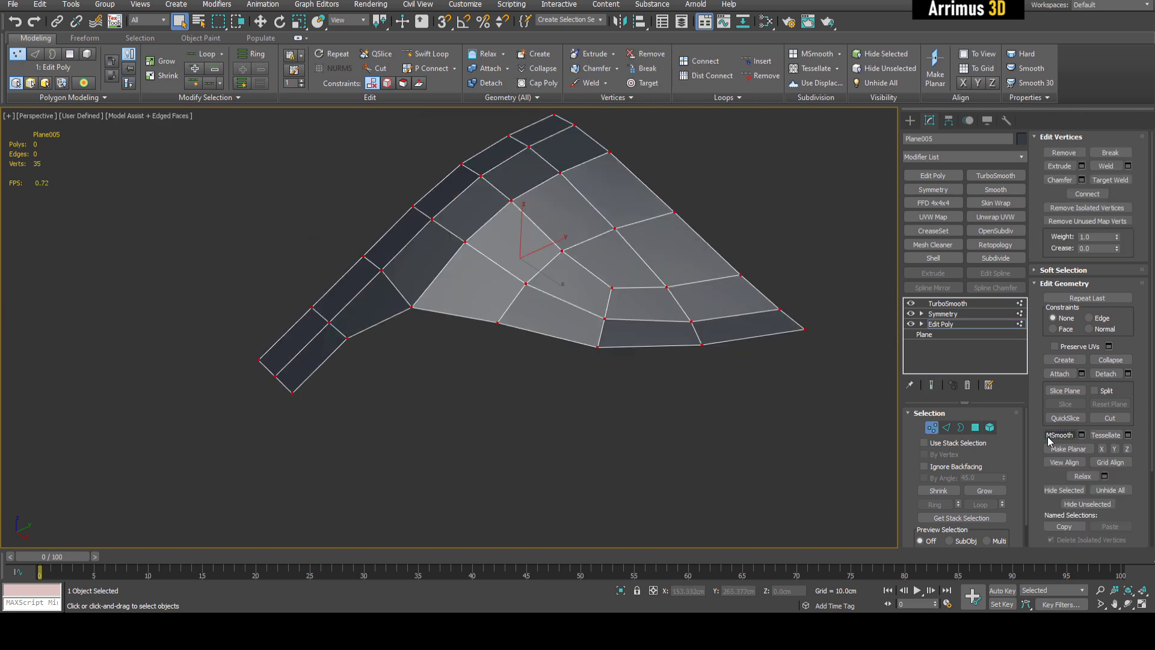
middle_click_drag(651, 371, 533, 388, "alt")
- Bridge the strip's lowest side edge to the outer lower border edge, forming a cheek polygon beneath an eye opening
key("2")
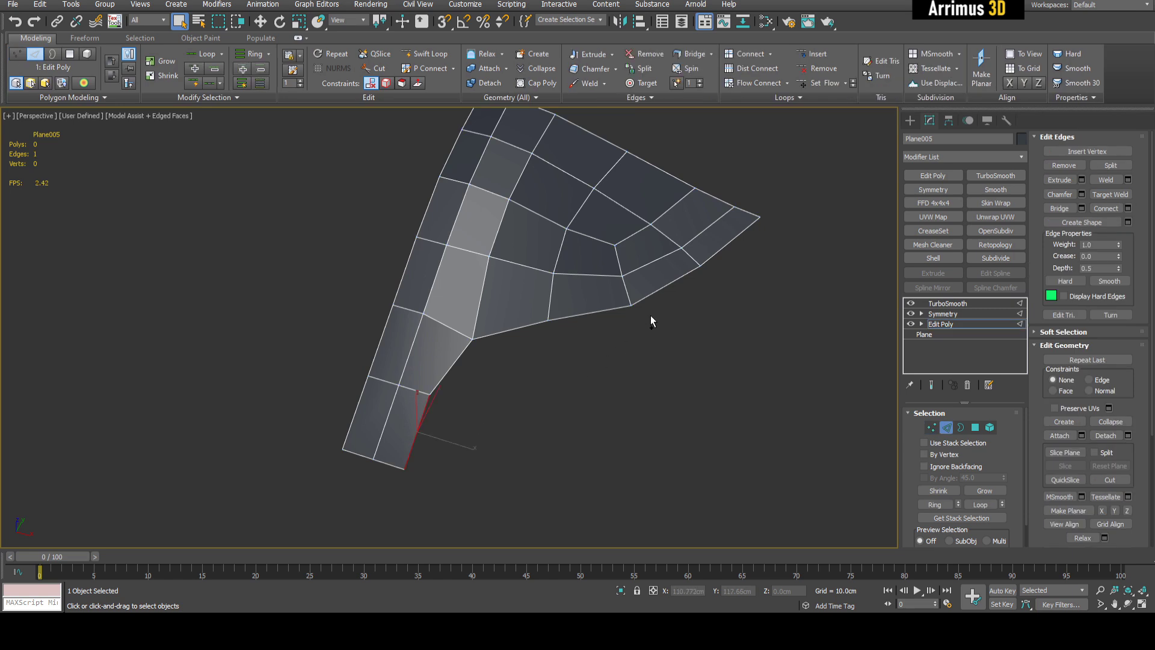
key("alt+b")
left_click(593, 348)
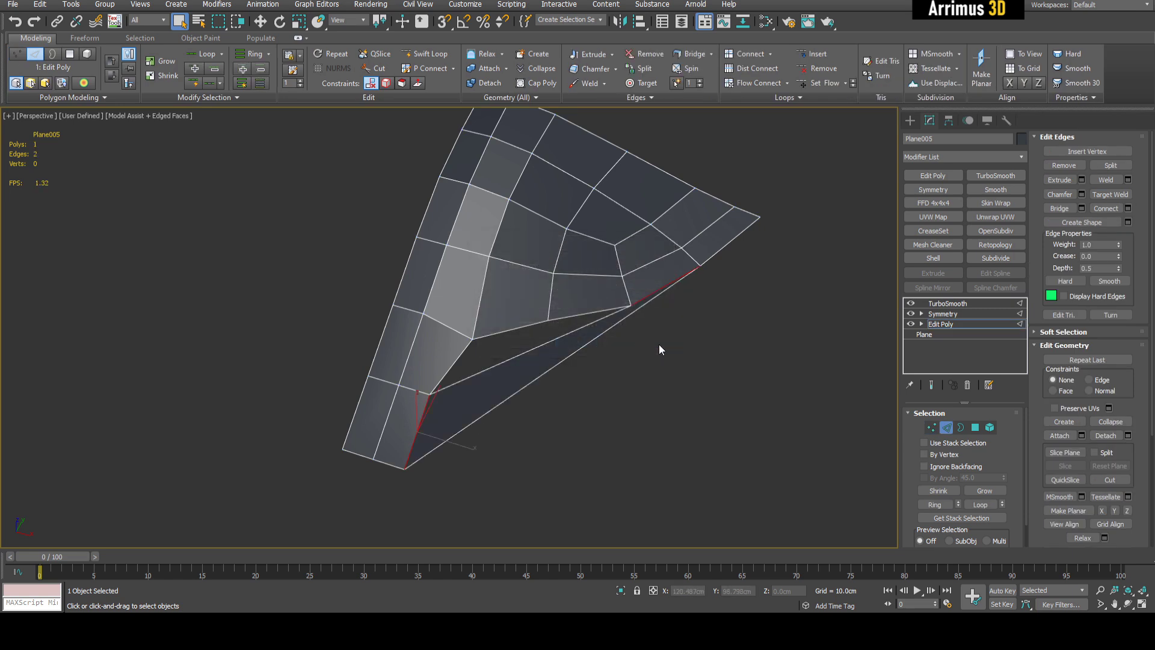
left_click(660, 345)
key("F4")
key("alt+e")
scroll(654, 338, "down", 4)
middle_click_drag(655, 338, 612, 320, "alt")
key("ctrl+e")
key("F4")
- Cut the cheek polygon from the eye opening's outer corner to the lower border and move the new border vertex outward
key("1")
left_click(598, 331)
left_click(600, 345)
key("w")
left_click_drag(613, 319, 614, 323)
key("ctrl+e")
key("F4")
key("ctrl+e")
key("F4")
- Reposition the lower cheek border vertex to refine the outline, checking it against the smoothed result
left_click(382, 433)
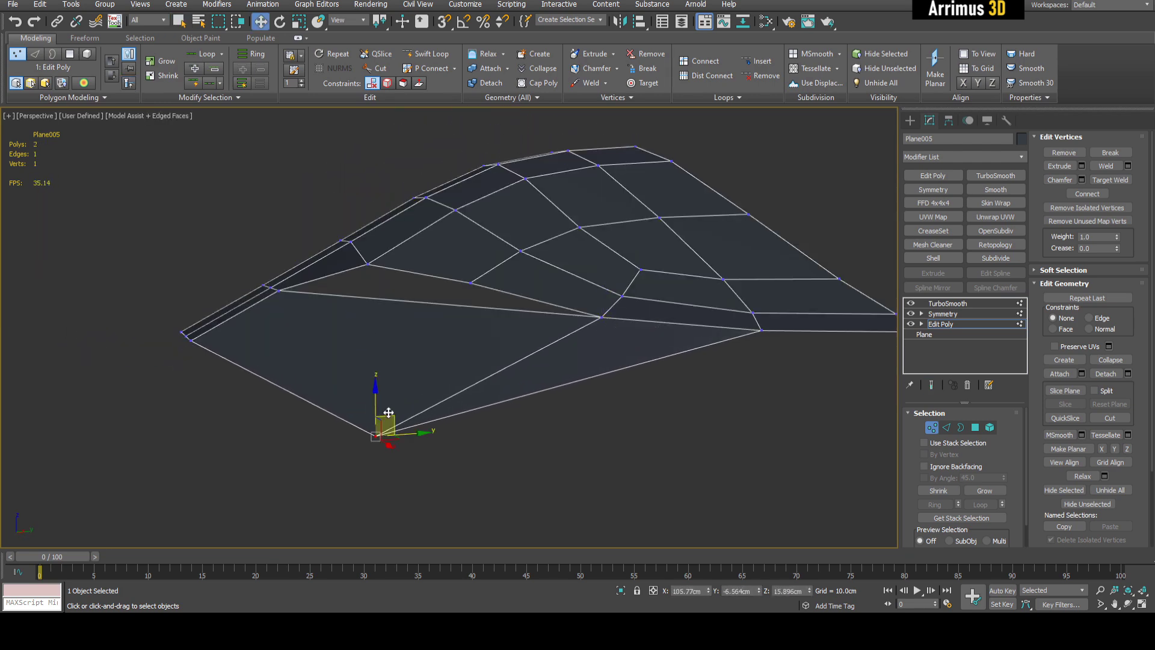
middle_click_drag(385, 432, 592, 359, "alt")
key("ctrl+e")
left_click_drag(591, 380, 566, 400)
key("ctrl+e")
middle_click_drag(551, 374, 499, 325, "alt")
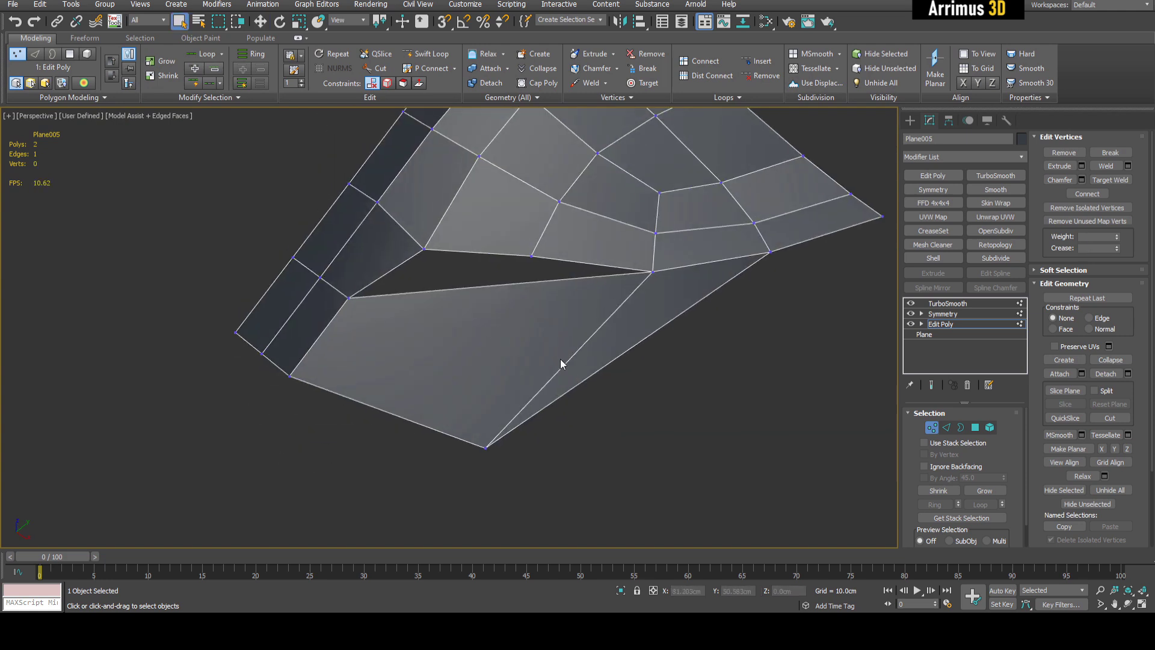
- Cut an extra edge line from the lower cheek border past the eye opening's outer corner up through the brow polygons
left_click(670, 271)
right_click(702, 243)
right_click(701, 243)
key("ctrl+e")
key("F4")
scroll(616, 325, "down", 3)
key("ctrl+e")
key("F4")
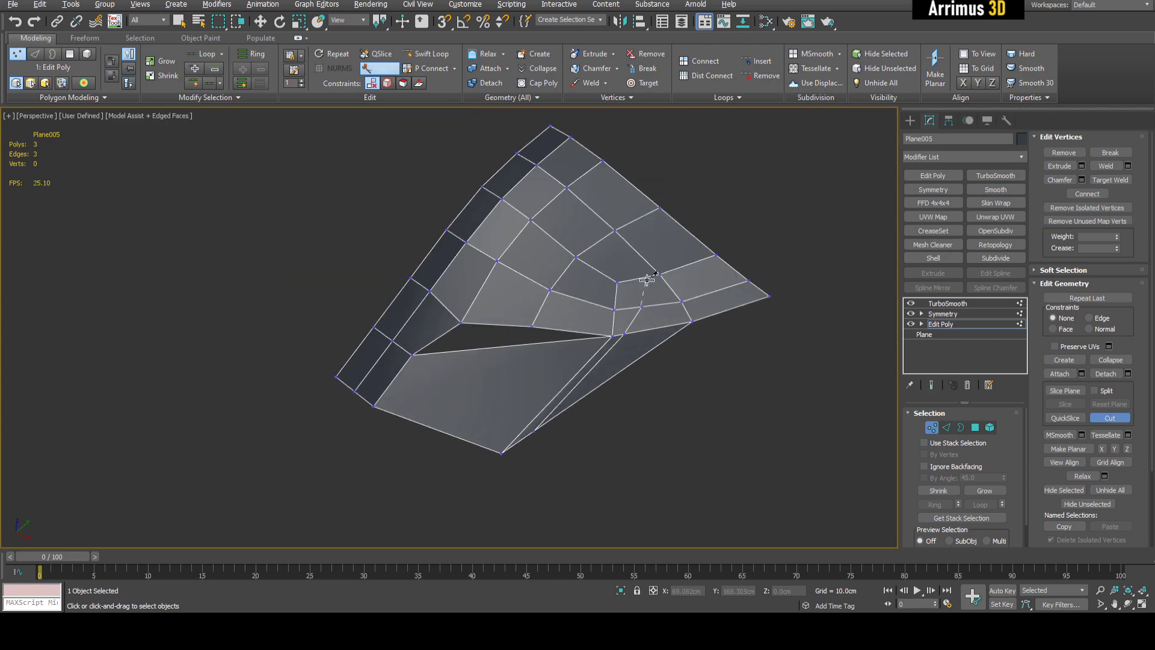
right_click(672, 207)
key("ctrl+e")
key("F4")
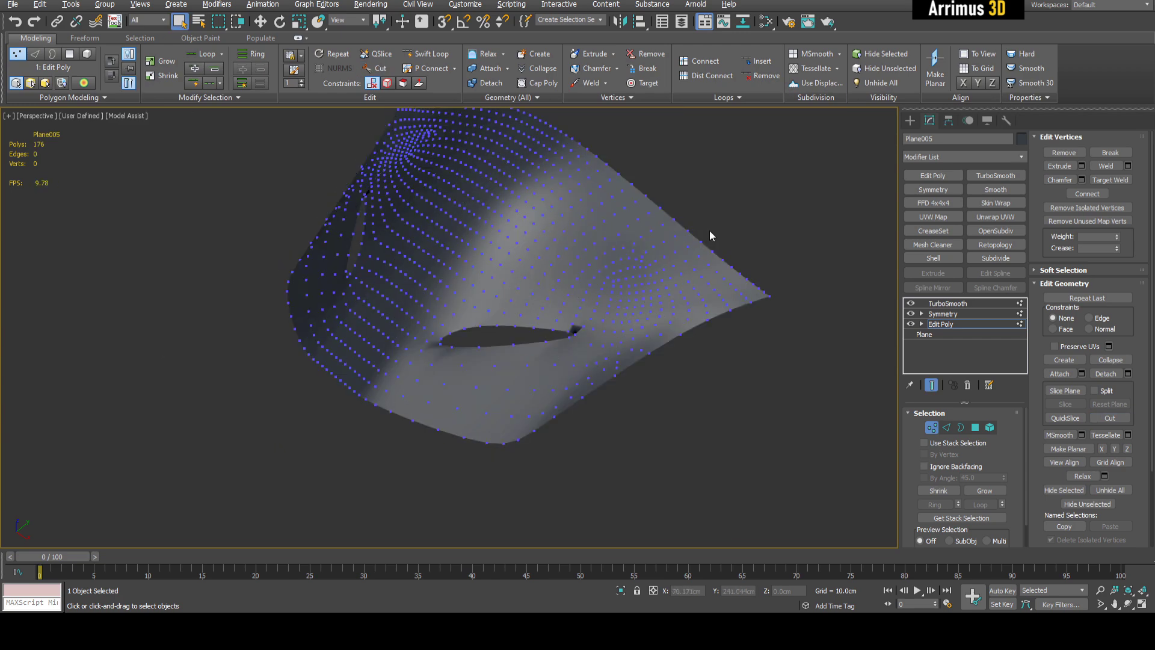
- Select the border of the eye opening and cap the hole
mouse_move(707, 233)
middle_mouse_down()
mouse_move(685, 266)
mouse_move(624, 268)
mouse_move(665, 279)
mouse_move(605, 299)
middle_mouse_up()
key("1")
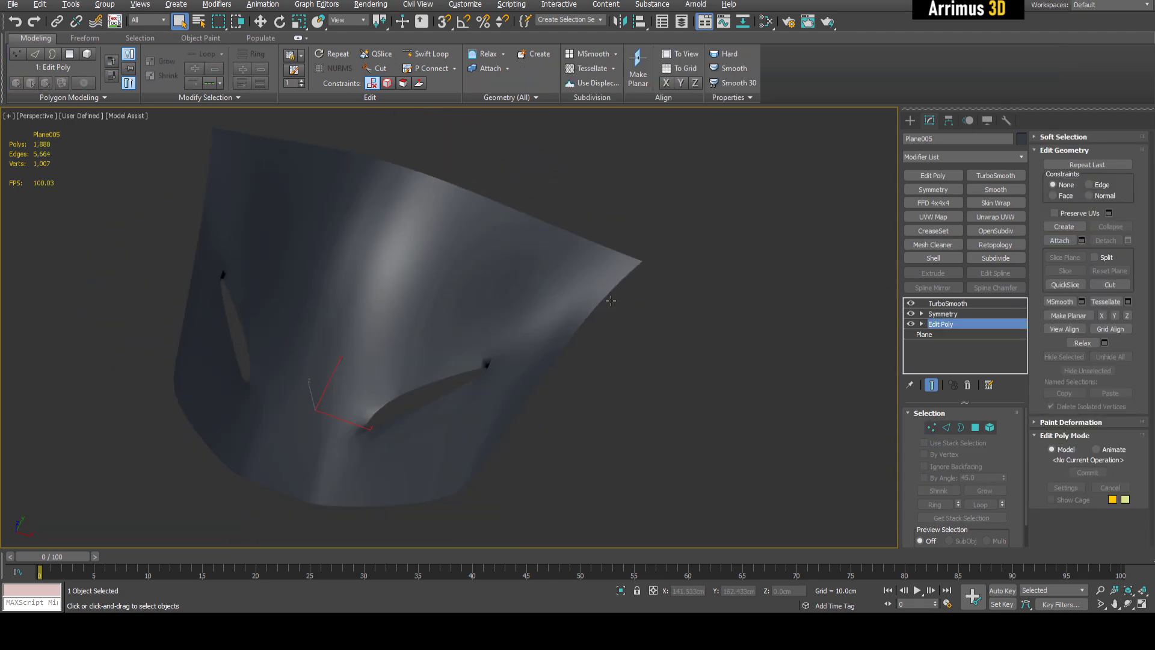
key("ctrl+e")
key("F4")
scroll(601, 298, "up", 4)
key("3")
left_click_drag(538, 294, 558, 330)
left_click(560, 335)
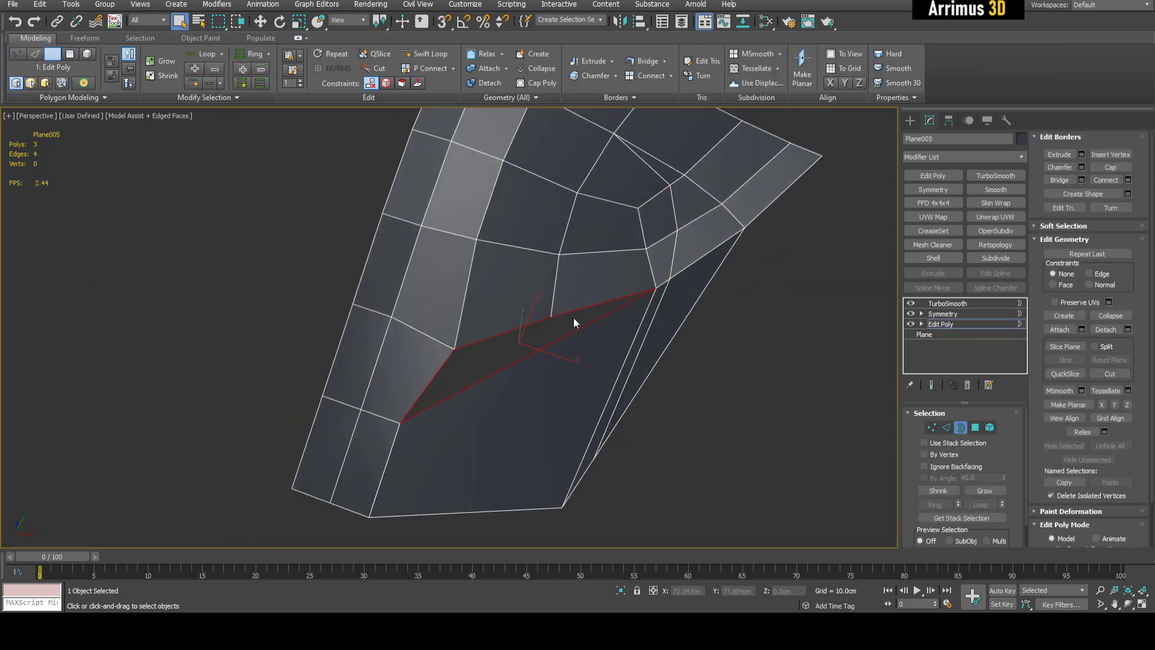
left_click(922, 324)
left_click(922, 324)
left_click(1110, 168)
- Cut across the eye cap from its upper middle vertex to the lower lid edge
key("1")
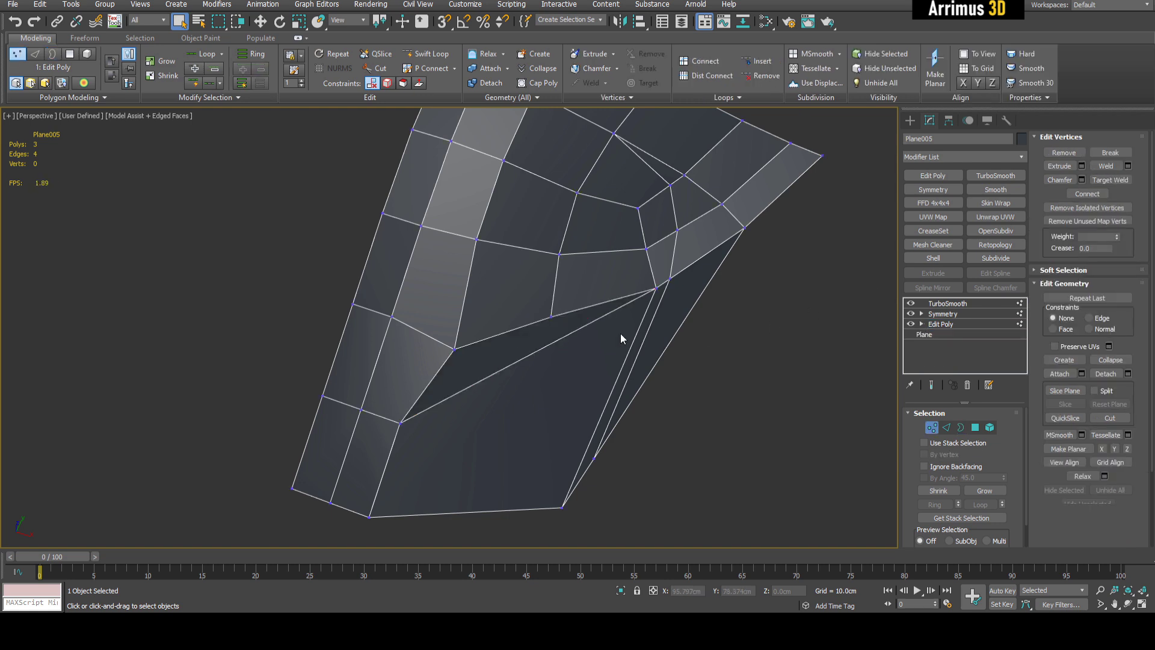
key("grave")
key("F4")
middle_click_drag(623, 332, 593, 311, "alt")
key("1")
scroll(624, 342, "down", 4)
key("grave")
key("F4")
scroll(596, 349, "up", 3)
key("1")
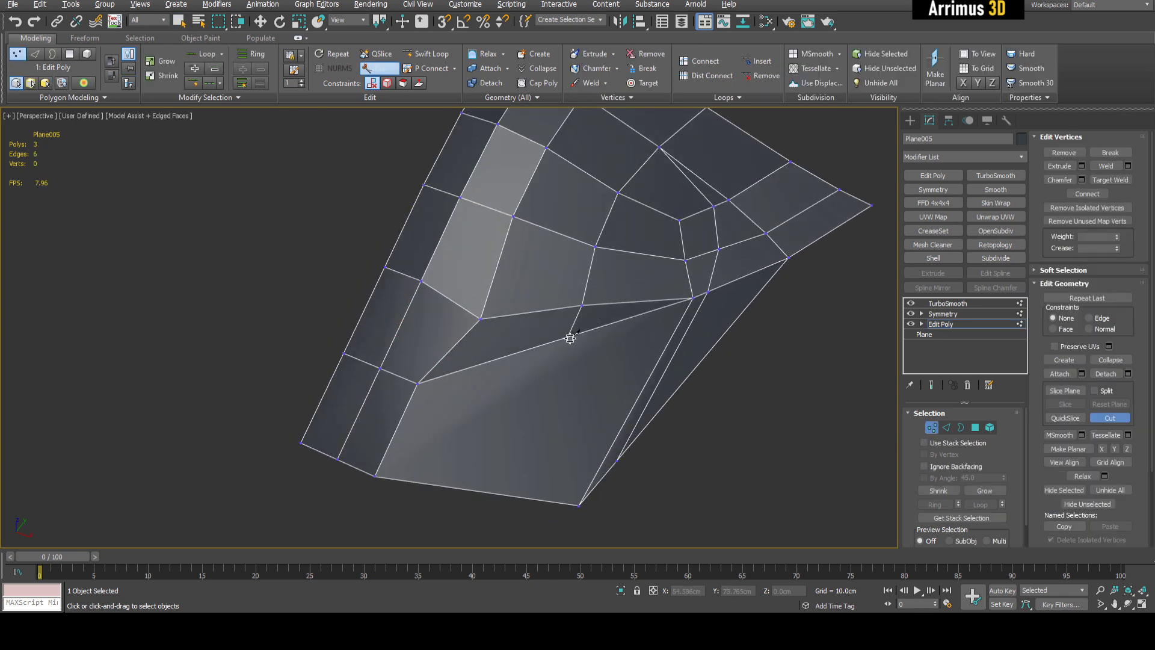
left_click(570, 338)
right_click(570, 338)
- Move the new lower lid vertex to curve the eye, and check the smoothed surface
key("w")
middle_click_drag(578, 335, 545, 279, "alt")
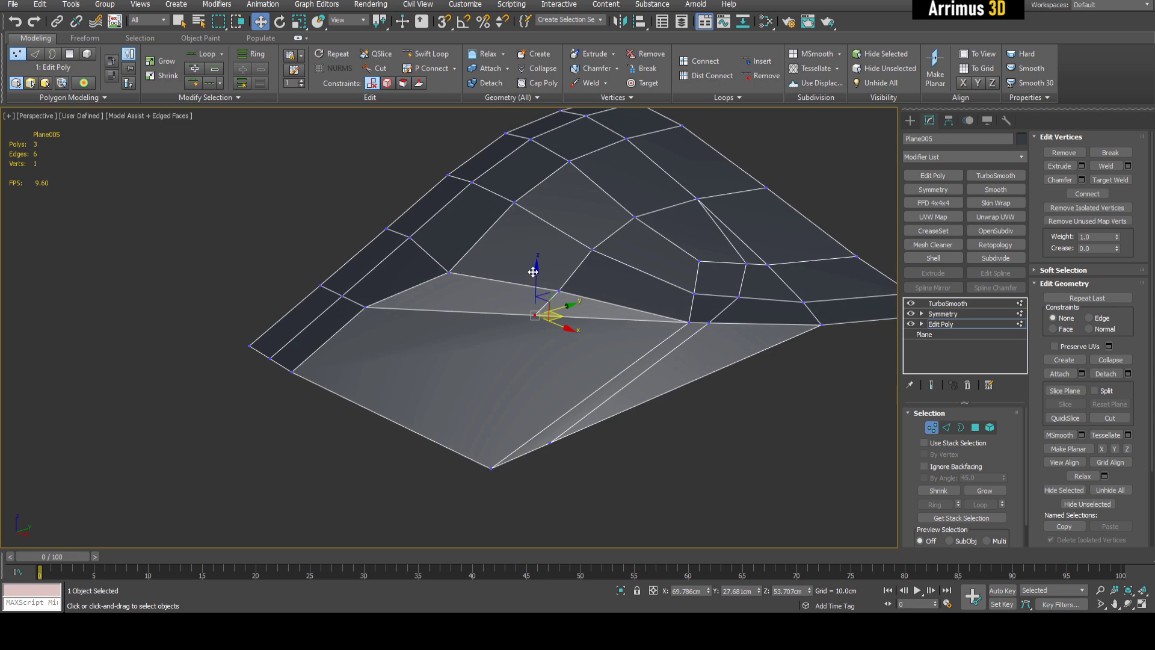
left_click_drag(535, 275, 546, 328)
key("grave")
key("F4")
left_click(683, 372)
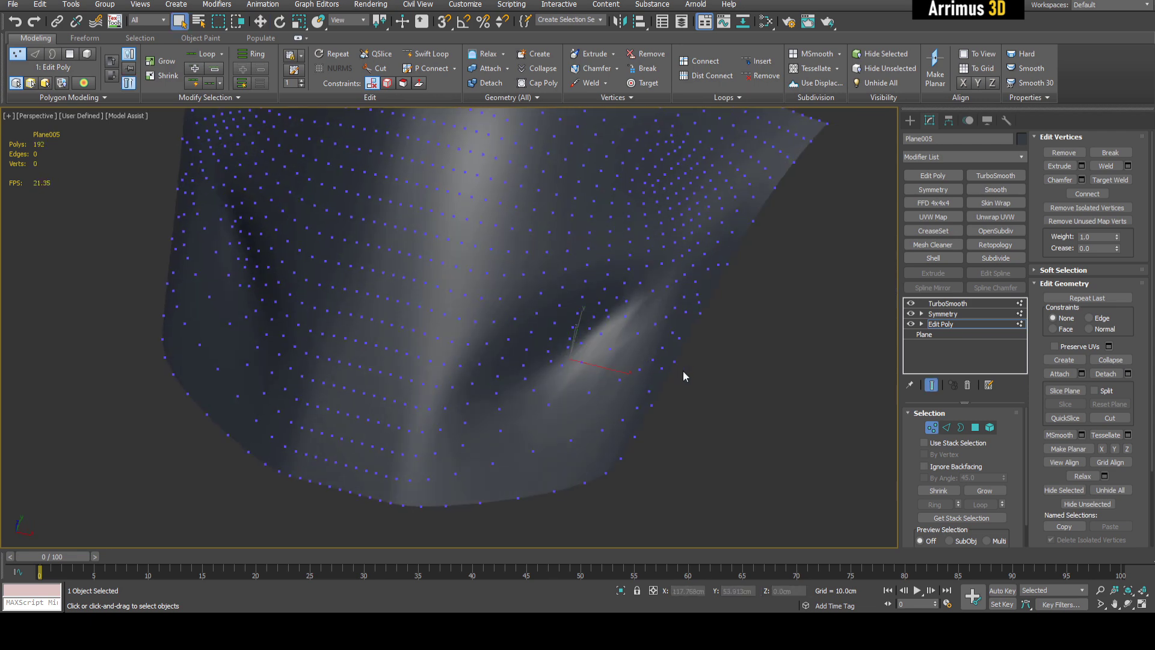
- Restore the edged-face display and turn off isoline display in the TurboSmooth modifier
key("1")
key("F4")
left_click(945, 304)
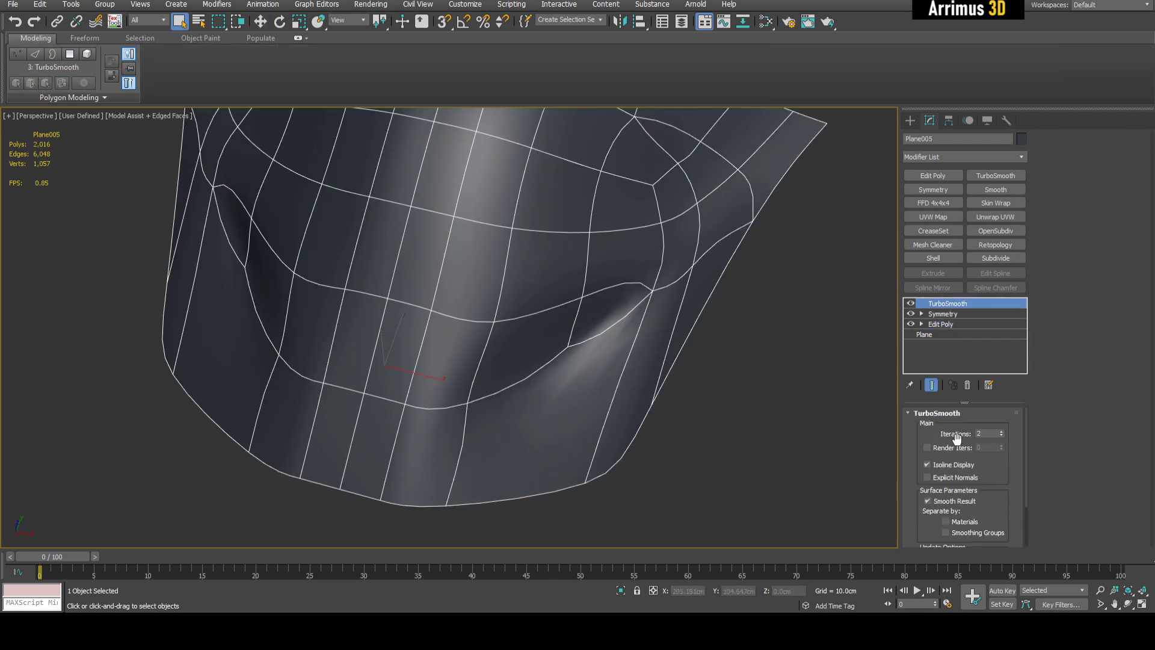
left_click(927, 464)
- Compare the unsmoothed cage around the eyes with the smoothed mesh by toggling TurboSmooth off and on
left_click(910, 305)
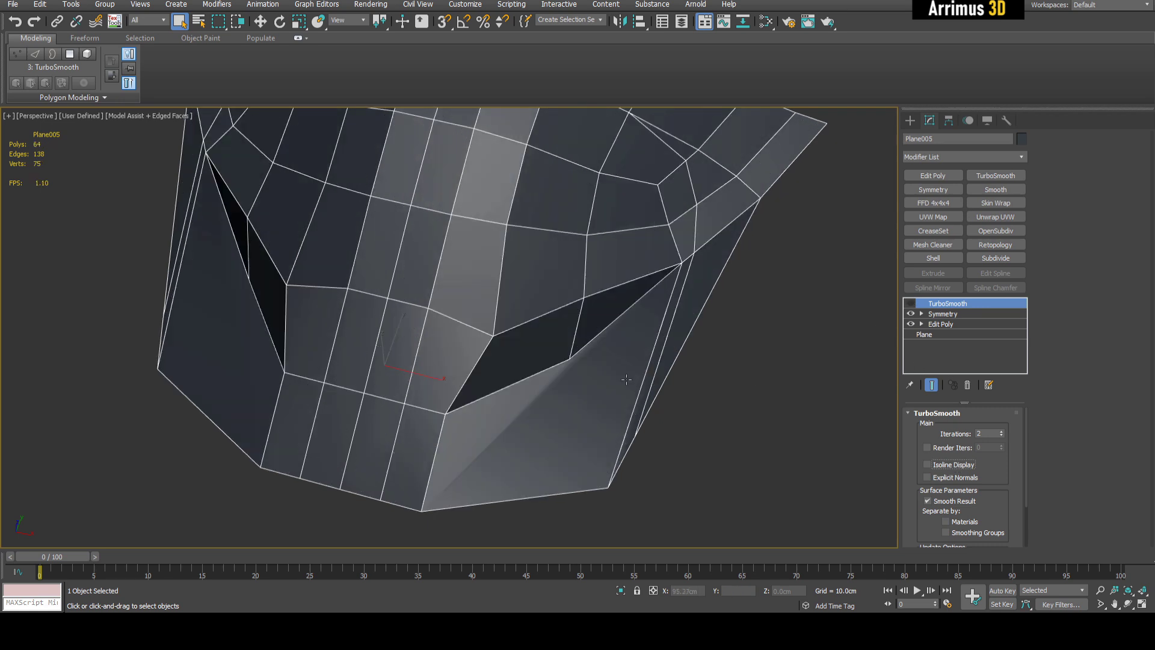
middle_click_drag(626, 381, 609, 345, "alt")
scroll(610, 345, "up", 2)
scroll(709, 255, "down", 2)
middle_click_drag(709, 255, 706, 239, "alt")
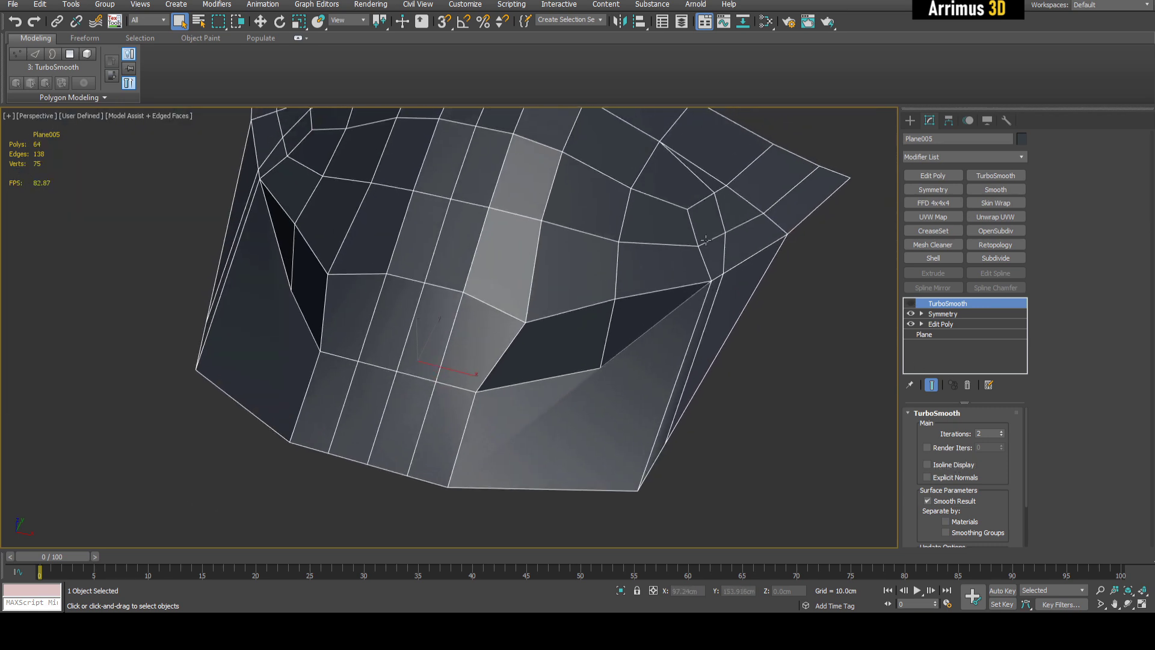
middle_click_drag(703, 193, 690, 375, "alt")
left_click(910, 304)
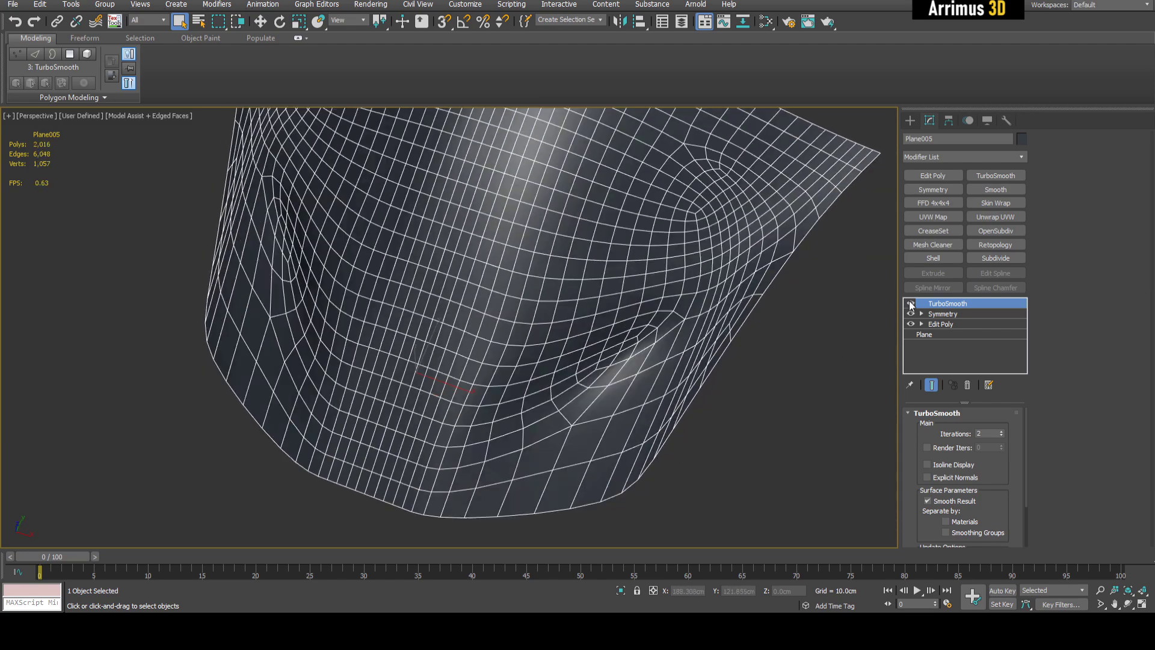
- Examine the smoothed mesh around the eyes with and without edged faces
middle_click_drag(644, 421, 628, 363, "alt")
scroll(629, 362, "up", 2)
middle_click_drag(592, 305, 597, 349, "alt")
scroll(597, 350, "down", 4)
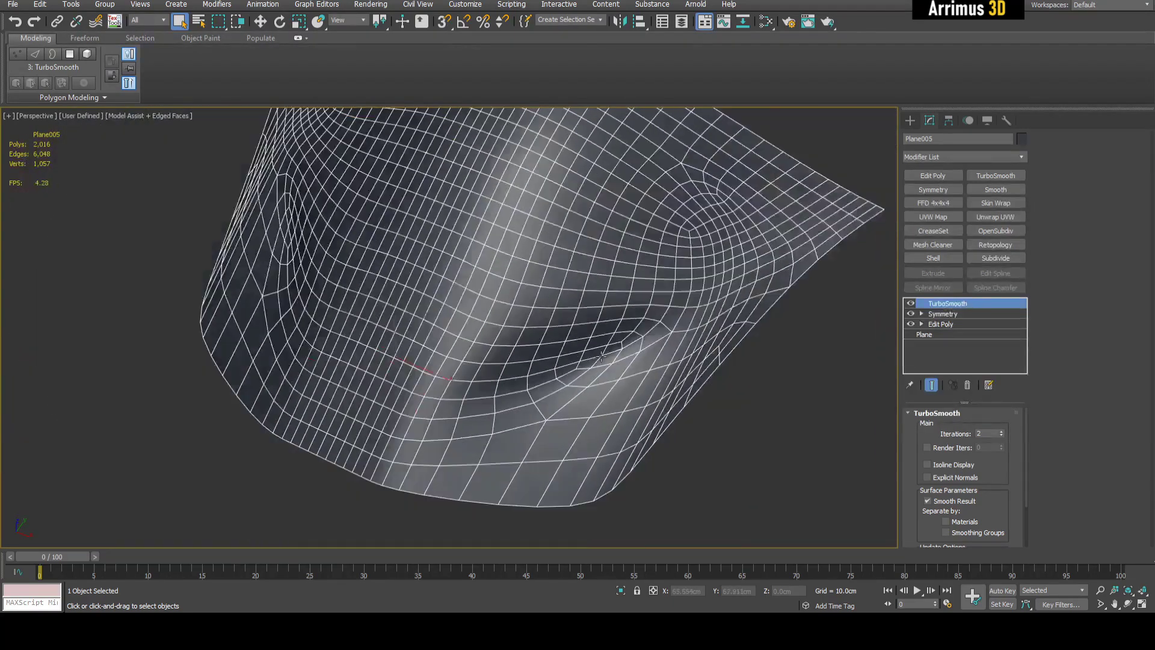
key("F4")
middle_click_drag(768, 312, 780, 314, "alt")
key("F4")
key("F4")
key("F4")
- Add a second Edit Poly modifier above the existing Edit Poly and enter vertex level
left_click(948, 325)
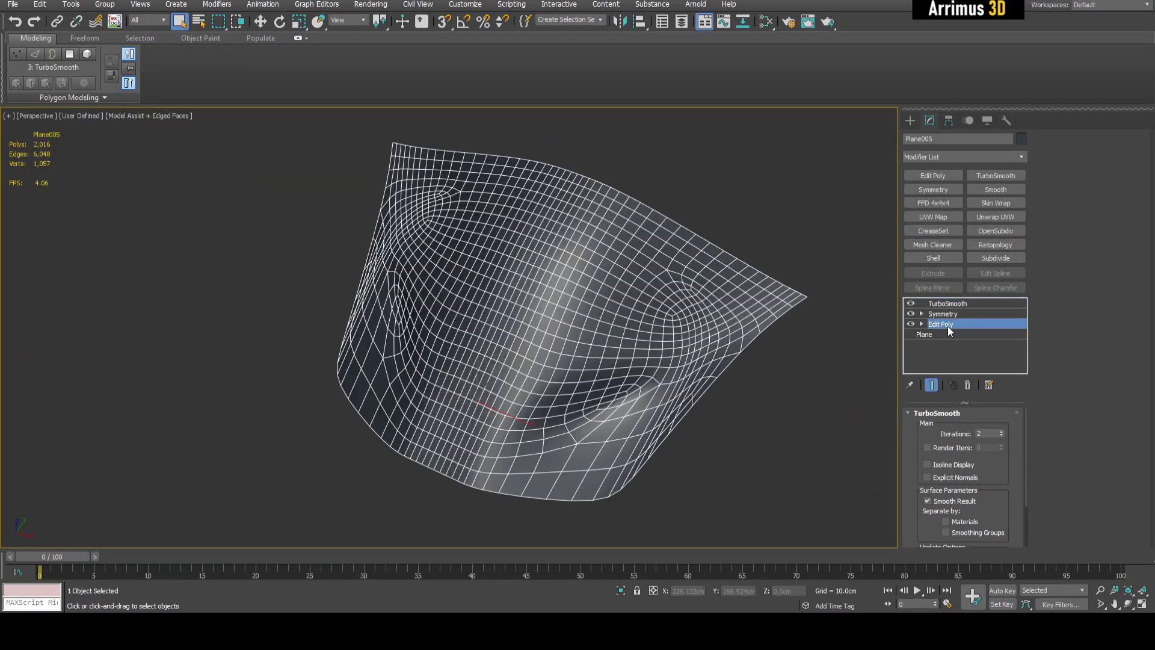
left_click(934, 176)
key("1")
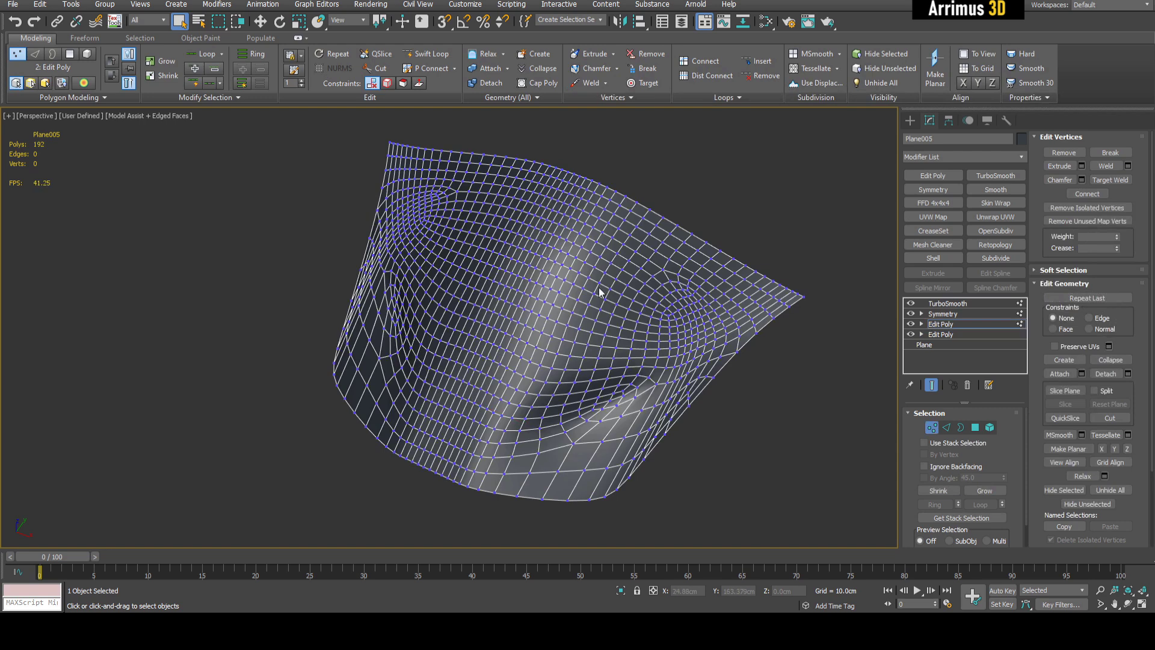
- Examine the shaded mask surface from the side, with the edge lines hidden and vertex level off
middle_click_drag(668, 335, 671, 339)
mouse_move(763, 323)
middle_mouse_down("alt")
mouse_move(726, 350)
mouse_move(657, 323)
mouse_move(660, 362)
mouse_move(644, 339)
middle_mouse_up("alt")
key("F4")
key("1")
key("1")
key("F4")
key("F4")
key("1")
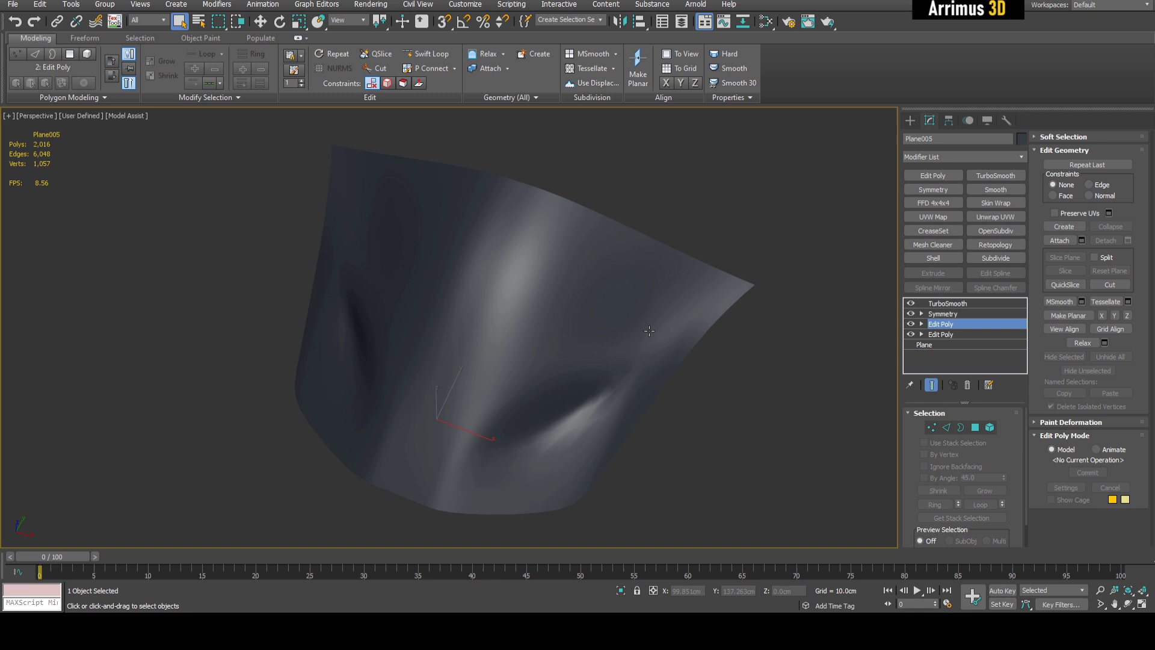
- Move the cage edge near the outer eye corner to form a dent above it, and check the smoothed result
scroll(649, 331, "up", 3)
key("grave")
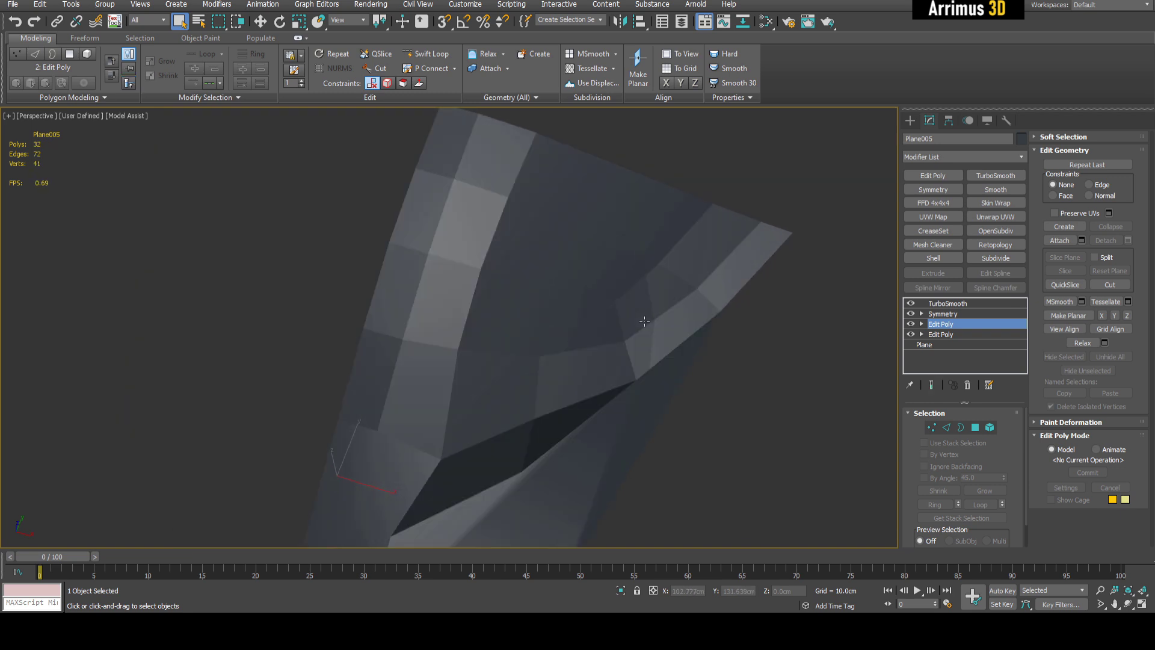
key("F4")
middle_click_drag(644, 329, 658, 391)
key("2")
left_click(644, 339)
key("w")
key("ctrl+e")
key("F4")
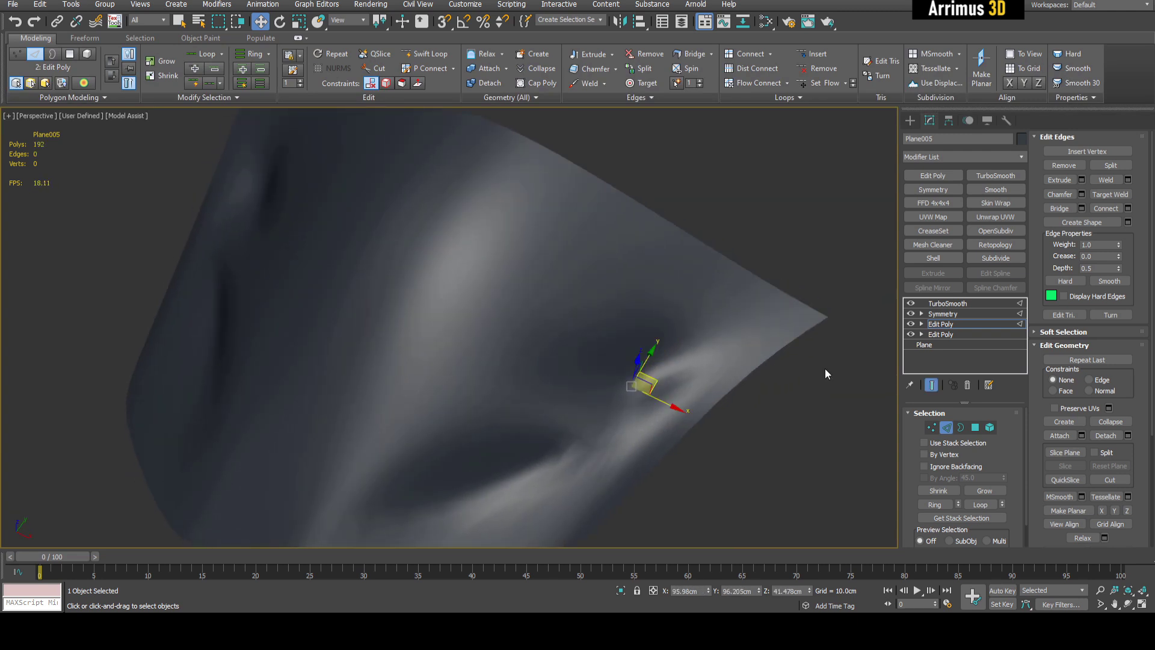
- Compare the surface with and without the dent by toggling the second Edit Poly modifier off and on
left_click(917, 324)
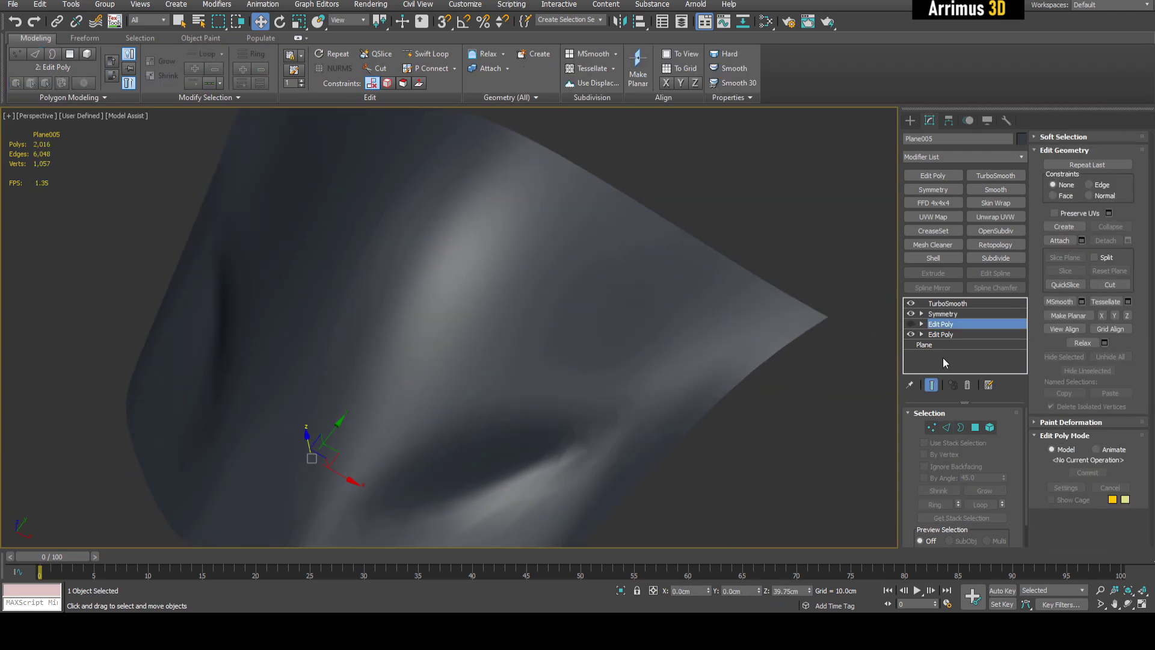
left_click(910, 325)
left_click(911, 324)
left_click(911, 324)
left_click(911, 324)
left_click(911, 323)
left_click(911, 324)
middle_click_drag(855, 350, 857, 345)
key("F4")
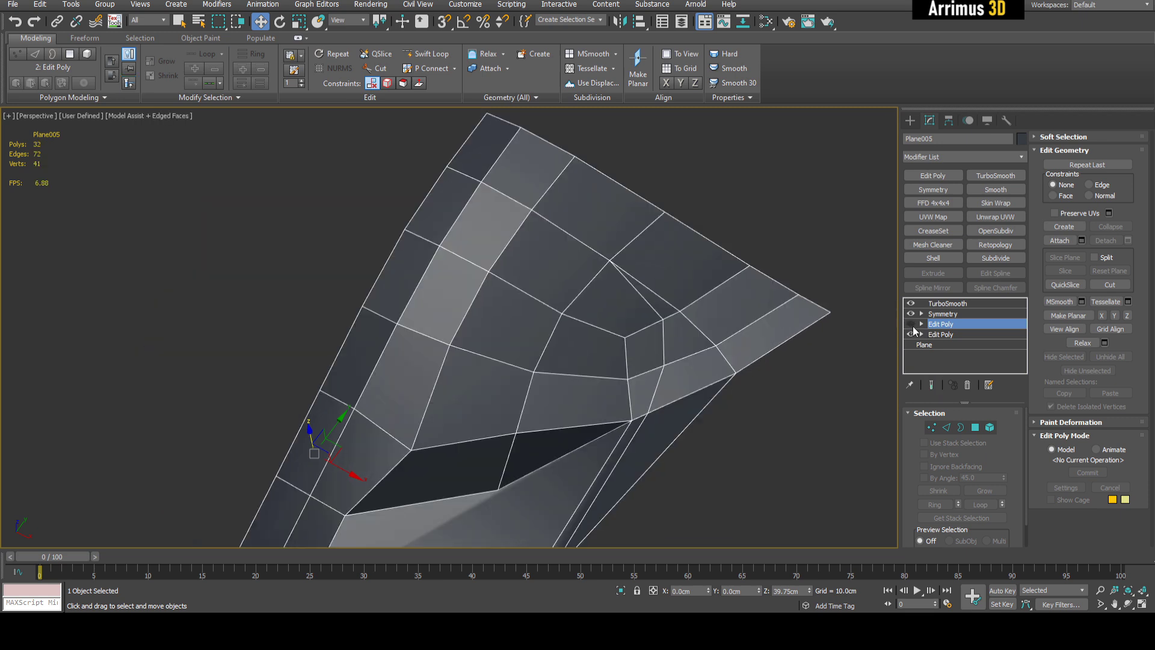
left_click(912, 326)
- Cut a narrow strip along the rim from the outer border to the outer eye corner, and check the smoothed crease
key("1")
key("alt+c")
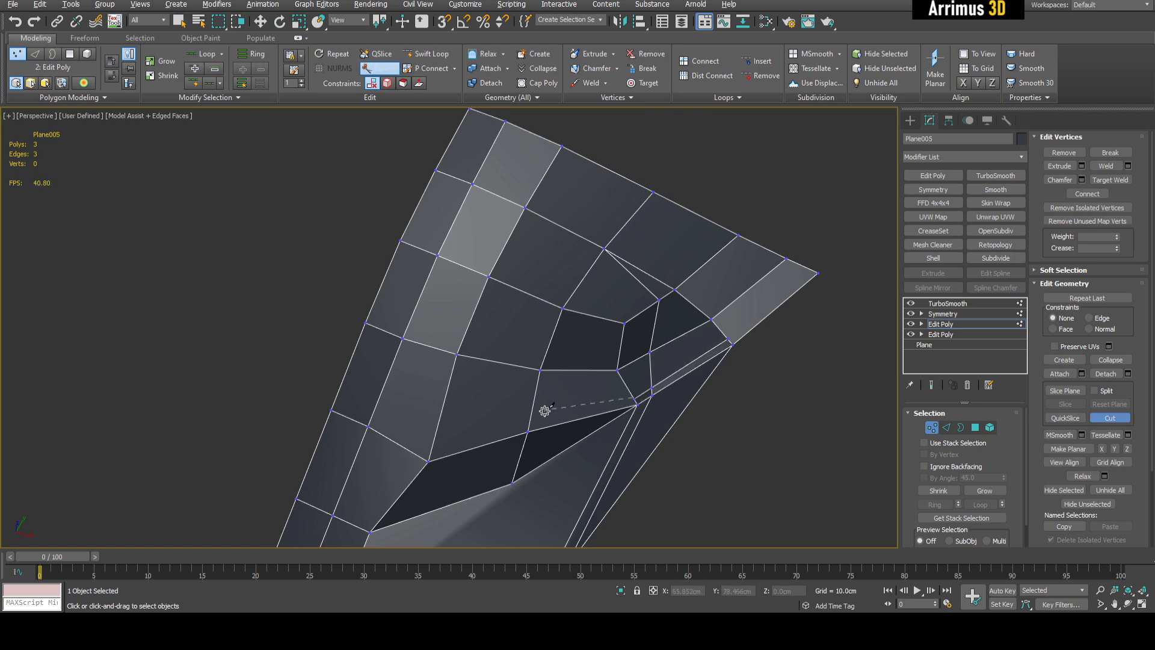
key("F4")
middle_click_drag(659, 346, 675, 346)
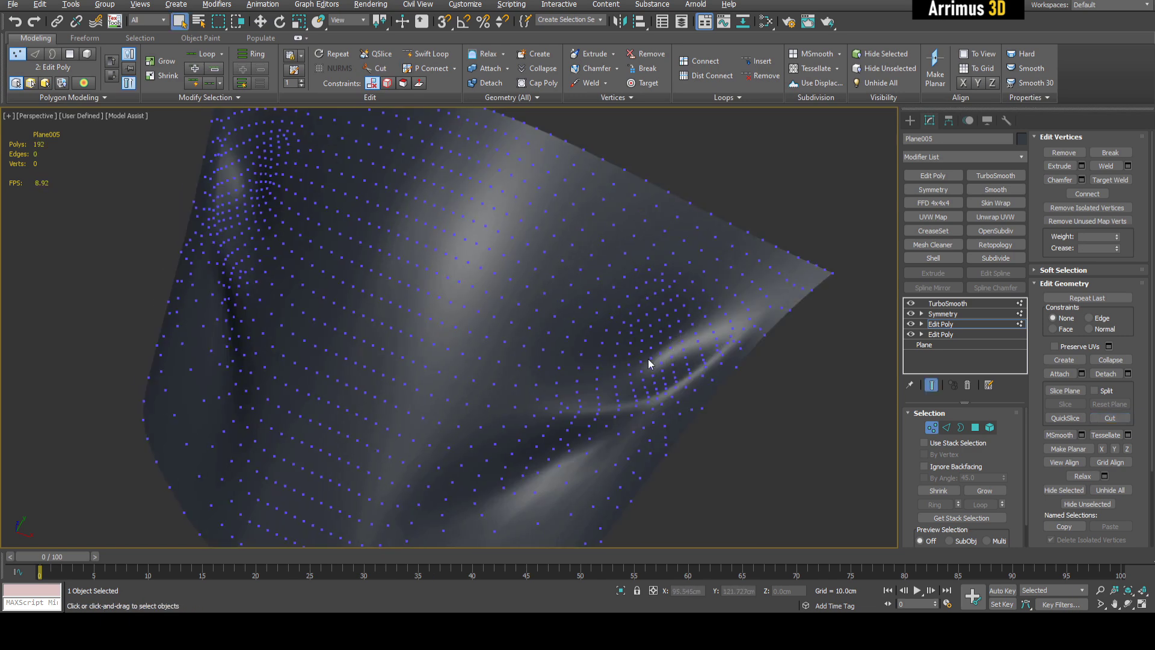
- Continue the cut along the upper eye edge toward the nose, and check the smoothed surface
key("F4")
middle_click_drag(598, 392, 644, 370)
key("alt+c")
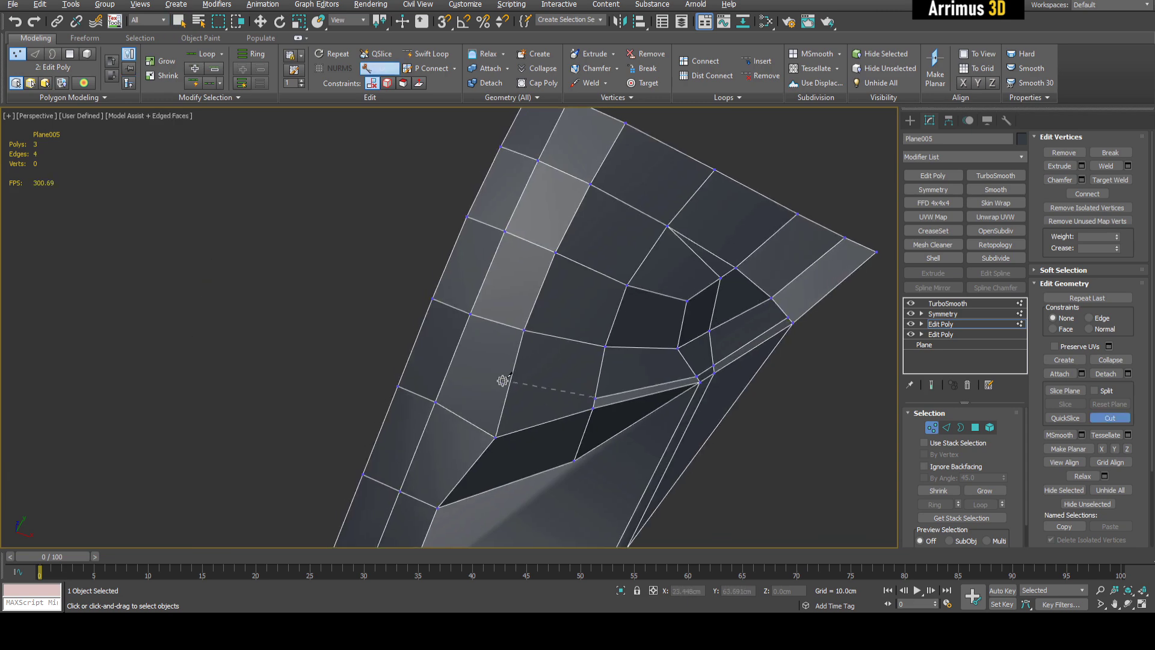
key("F4")
middle_click_drag(574, 328, 590, 330)
key("1")
scroll(577, 349, "down", 3)
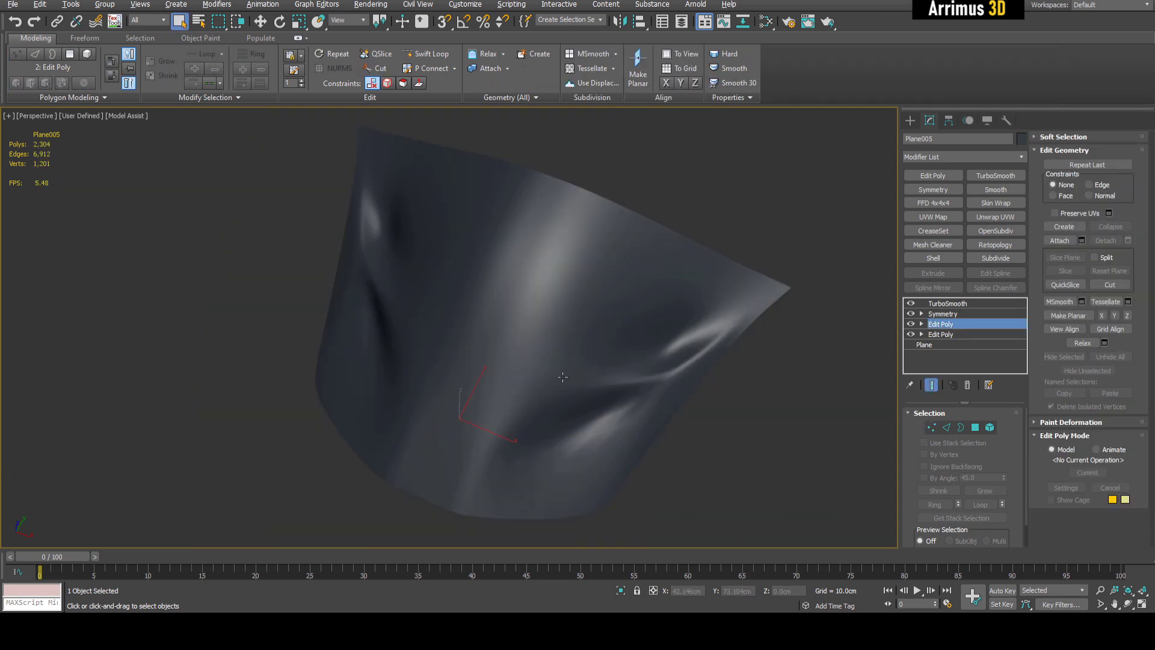
middle_click_drag(562, 379, 535, 328, "alt")
key("F4")
scroll(568, 331, "up", 3)
key("4")
left_click(500, 279)
left_click(818, 349)
key("F4")
scroll(592, 317, "down", 2)
key("F4")
- Move the short edge above the outer eye corner up about 3.7 cm in Z
scroll(630, 326, "up", 3)
middle_click_drag(620, 328, 660, 298, "alt")
key("2")
left_click(646, 327)
key("w")
left_click_drag(659, 299, 655, 283)
key("F4")
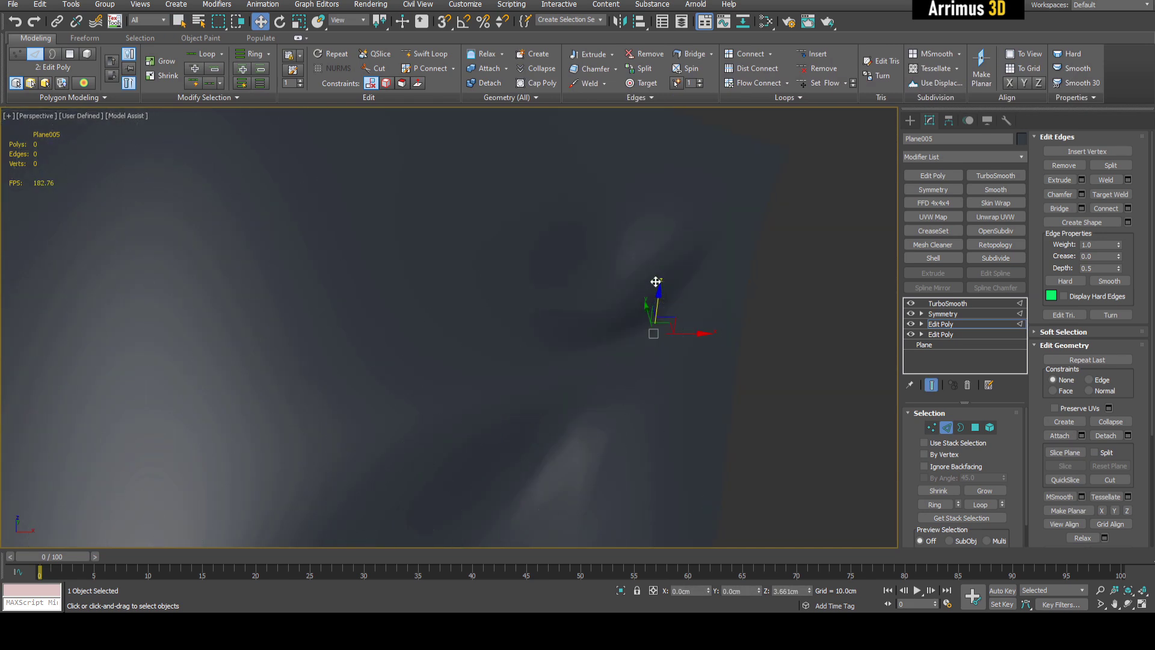
middle_click_drag(655, 284, 660, 342, "alt")
scroll(661, 346, "down", 3)
- Shift the same edge about -5 cm in X and 3 cm in Y, and check the smoothed shading
key("F3")
key("F4")
left_click_drag(669, 378, 668, 365)
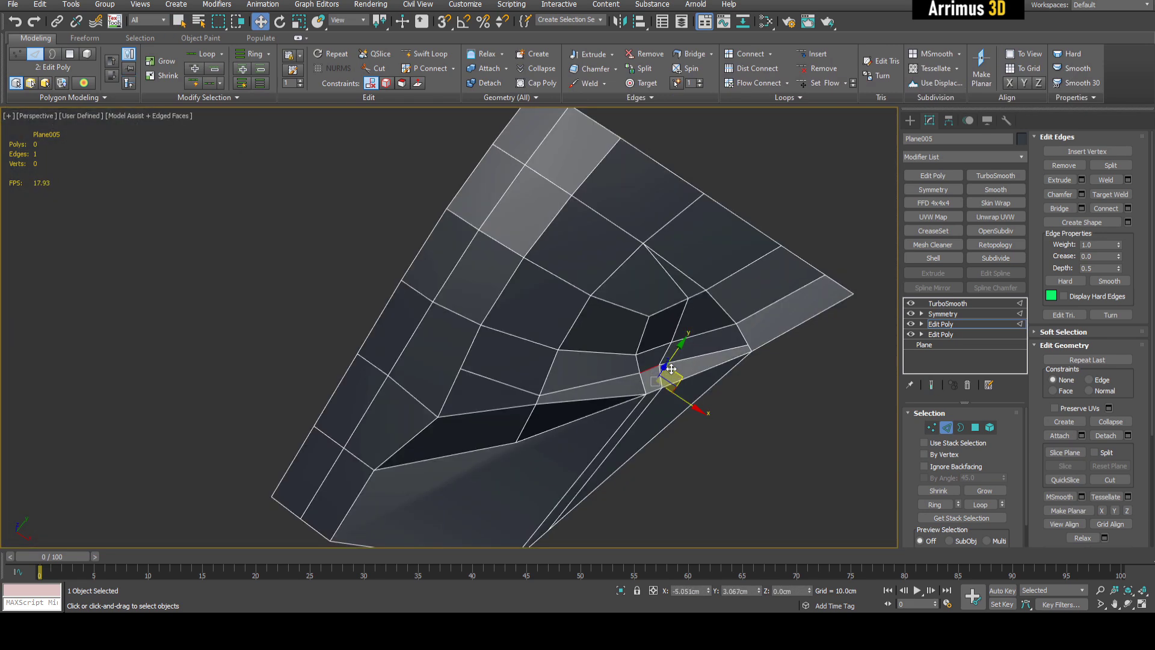
key("F4")
key("F3")
key("F3")
key("F4")
- Slide the vertex on the new cut above the middle of the eye farther from the upper lid, using the edge constraint
key("1")
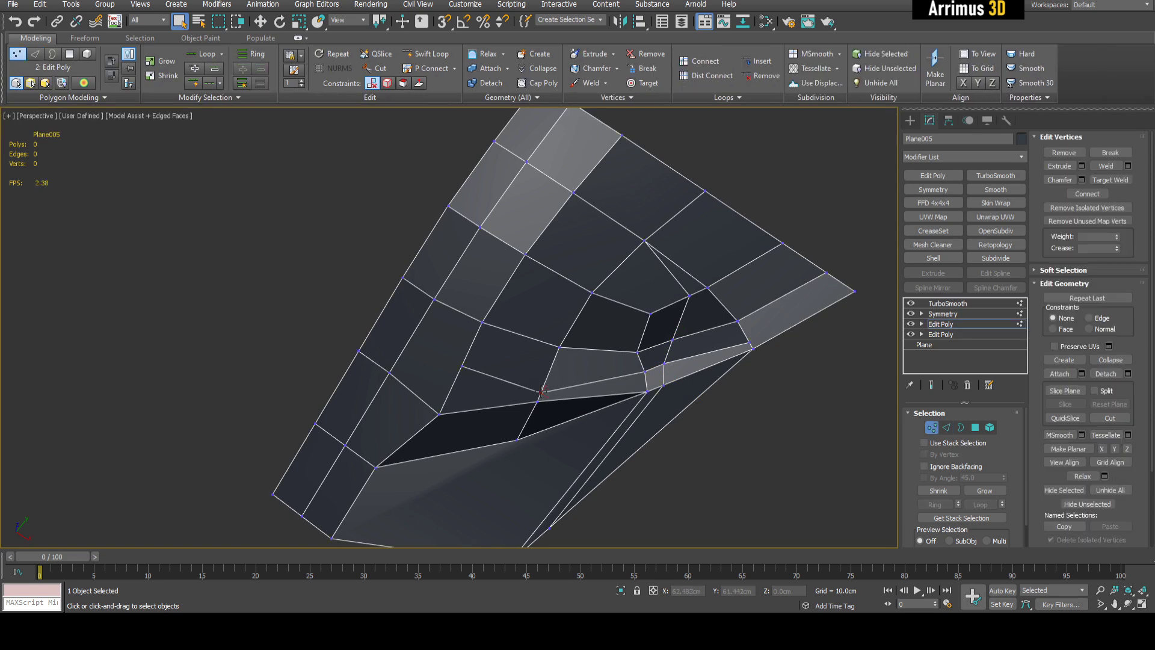
left_click(546, 379)
key("shift+x")
key("q")
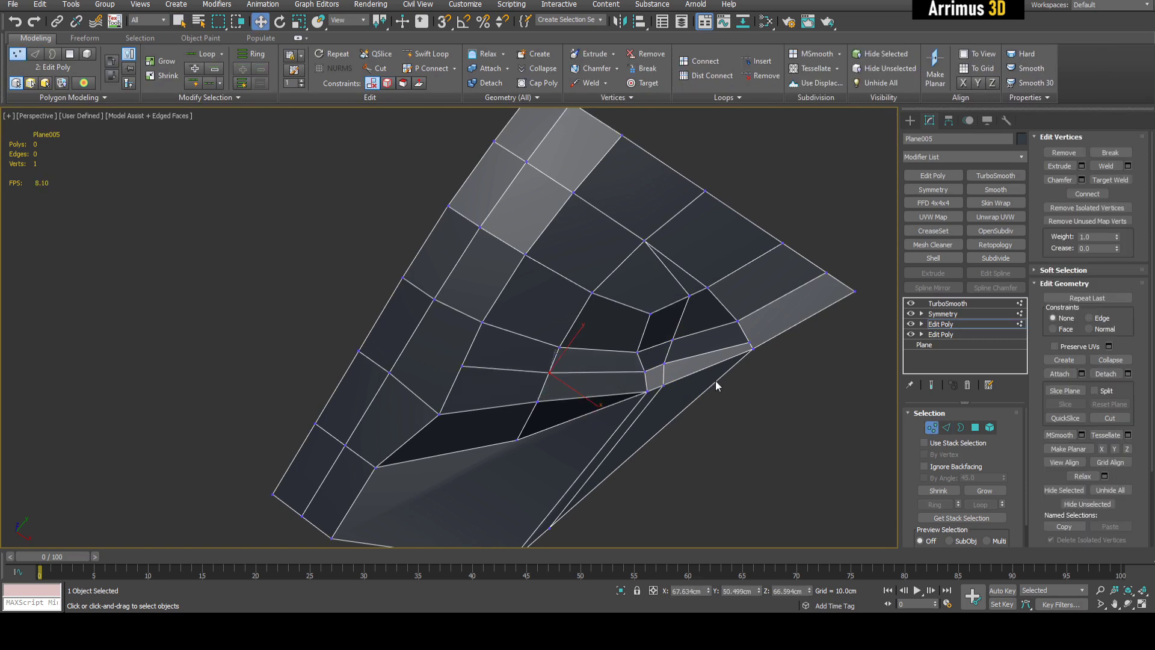
left_click(716, 384)
- Cut a second line through the strip above the upper lid to the outer eye corner, and check the smoothed crease
scroll(666, 367, "up", 3)
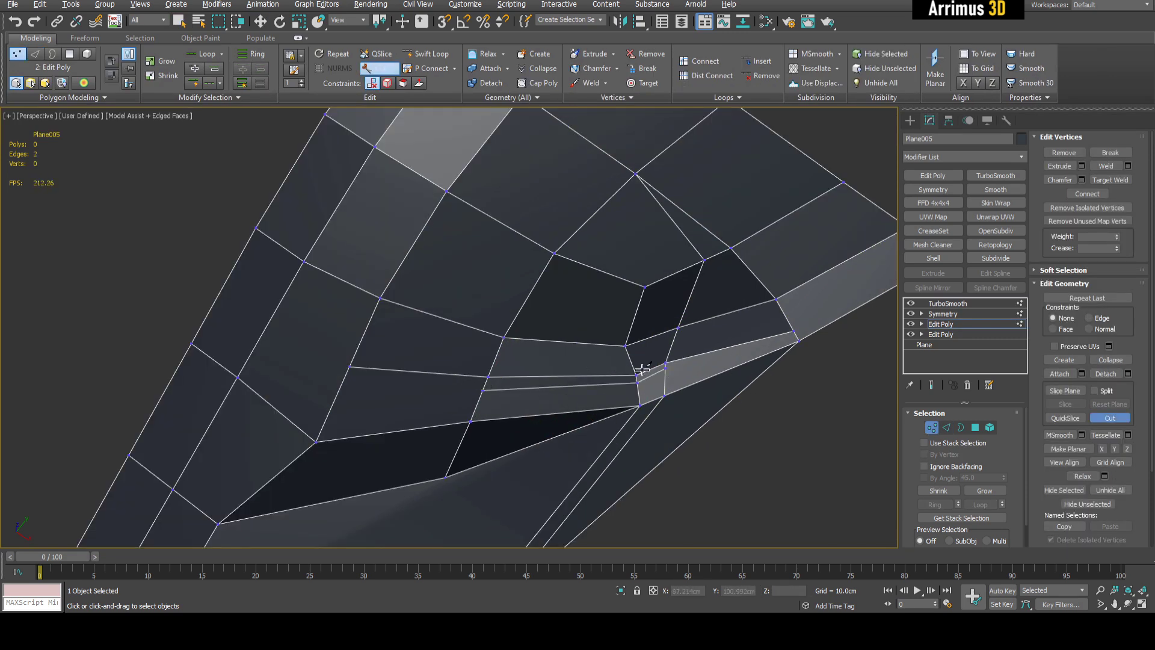
scroll(801, 333, "up", 4)
key("1")
scroll(748, 334, "down", 6)
key("F4")
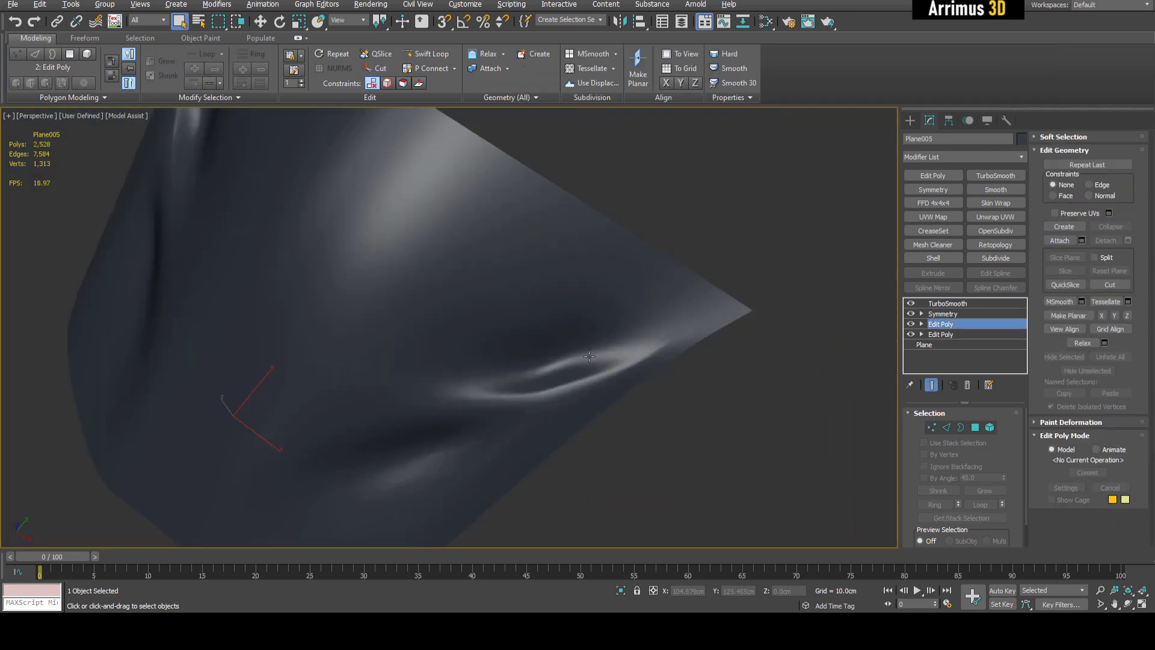
- Reposition the vertices around the cavity above the outer eye corner to even out the cage
key("F4")
key("1")
left_click(549, 395)
key("w")
left_click_drag(569, 400, 576, 391)
left_click(624, 398)
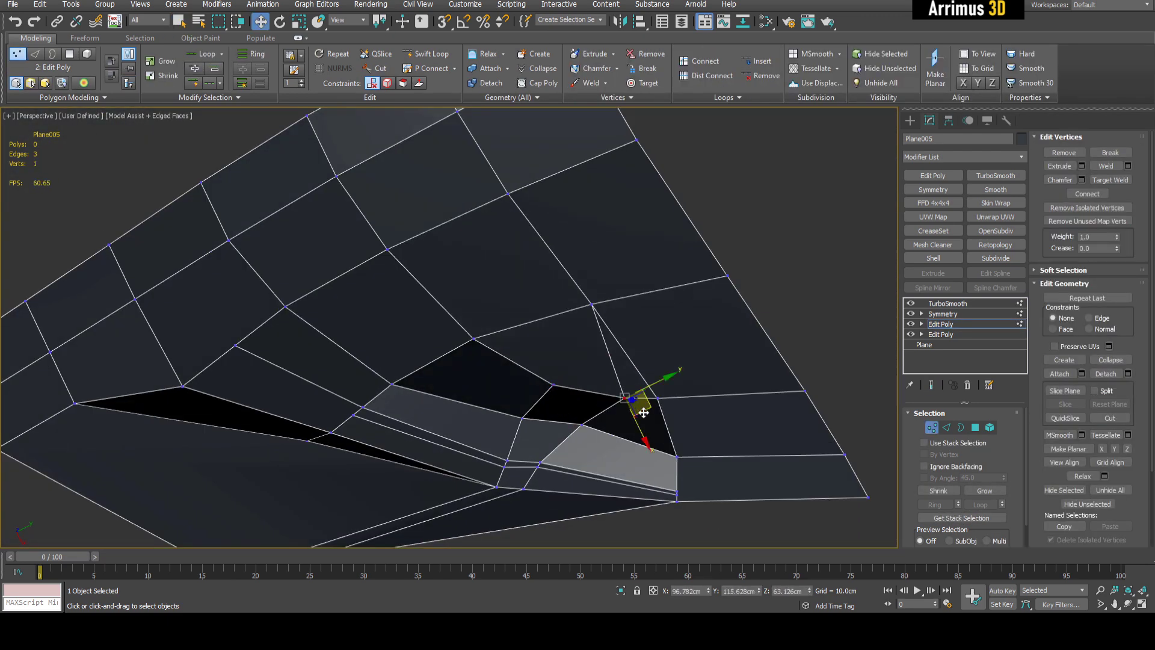
left_click_drag(642, 405, 638, 397)
left_click_drag(658, 398, 680, 396)
left_click(601, 412)
middle_click_drag(637, 418, 577, 415, "alt")
- Cut a line across the lower part of the cavity to its outer side edge, and check the smoothed form
key("alt+c")
left_click(552, 398)
left_click(614, 394)
left_click(703, 361)
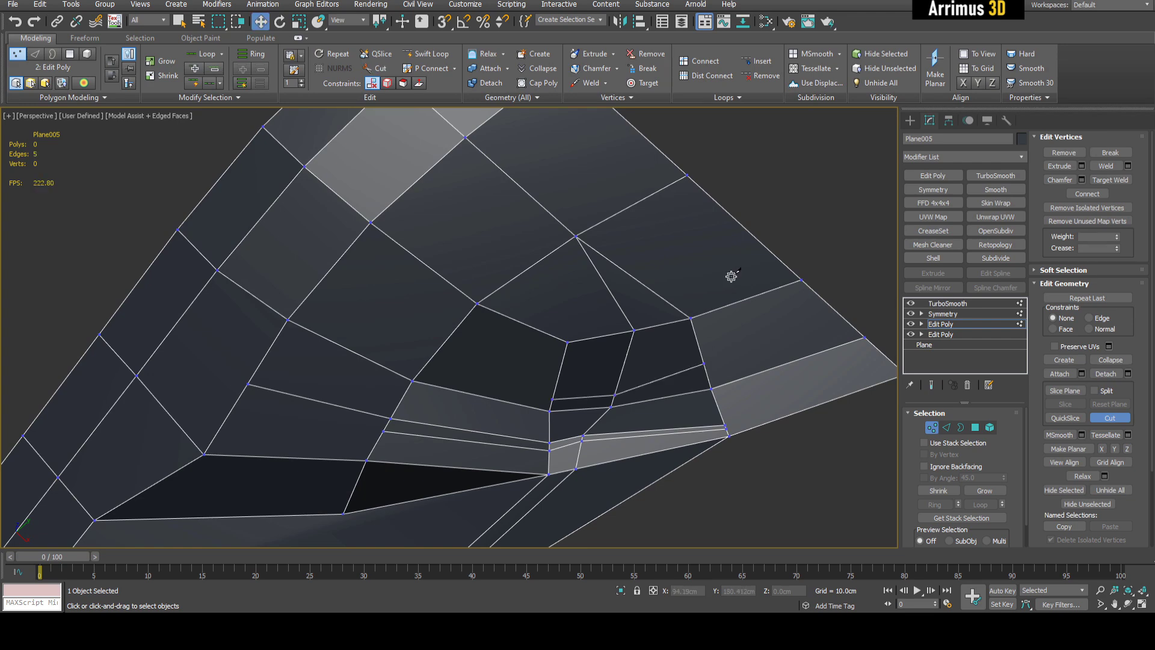
key("1")
scroll(701, 319, "down", 6)
key("F4")
middle_click_drag(699, 323, 565, 299, "alt")
key("F4")
key("1")
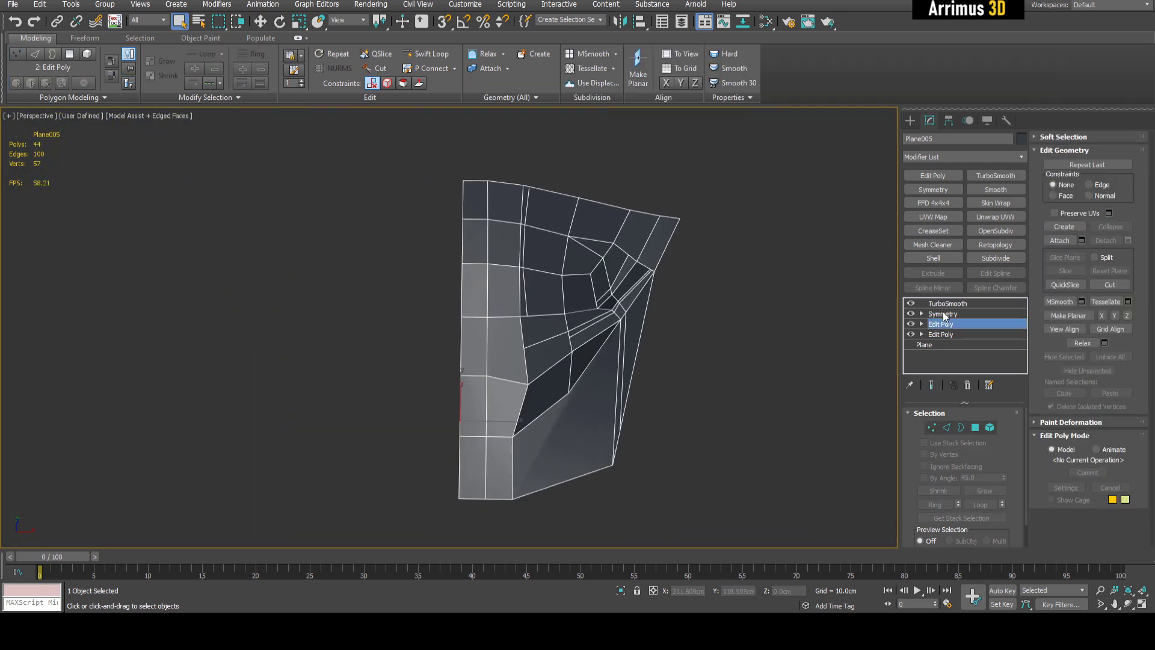
- Add an Edit Poly modifier above Symmetry and push the four upper centre polygons inward to recess the forehead
left_click(945, 314)
middle_click_drag(554, 279, 579, 301)
key("4")
left_click_drag(482, 234, 492, 246)
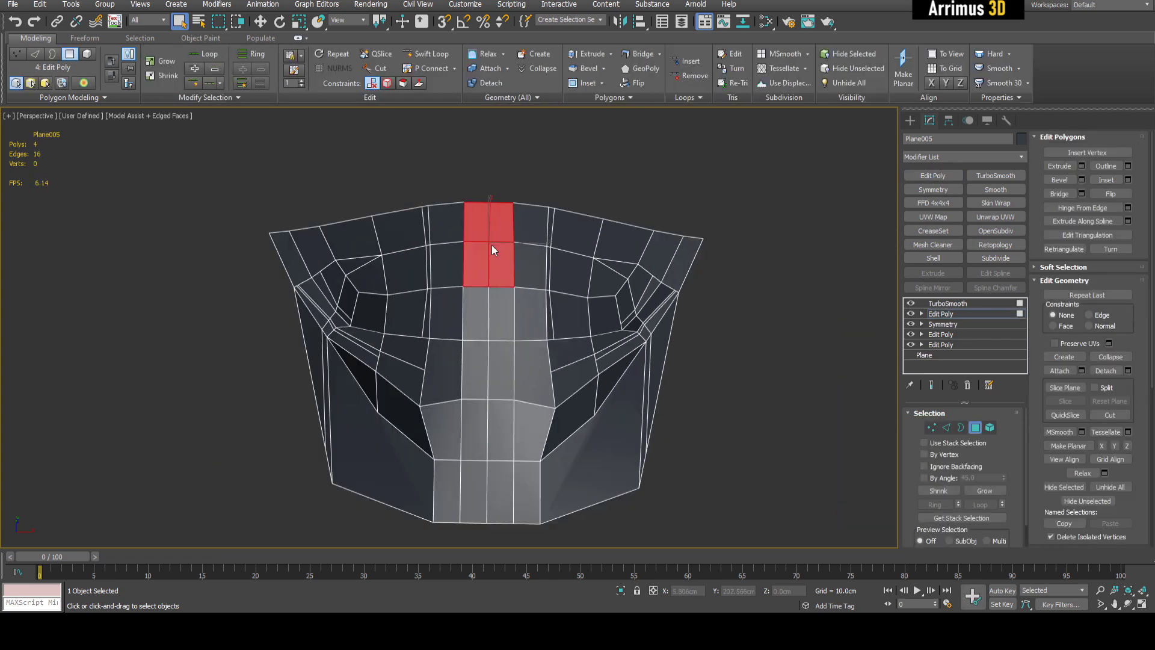
key("w")
scroll(525, 276, "up", 3)
middle_click_drag(492, 246, 621, 297)
key("1")
key("q")
key("F4")
key("1")
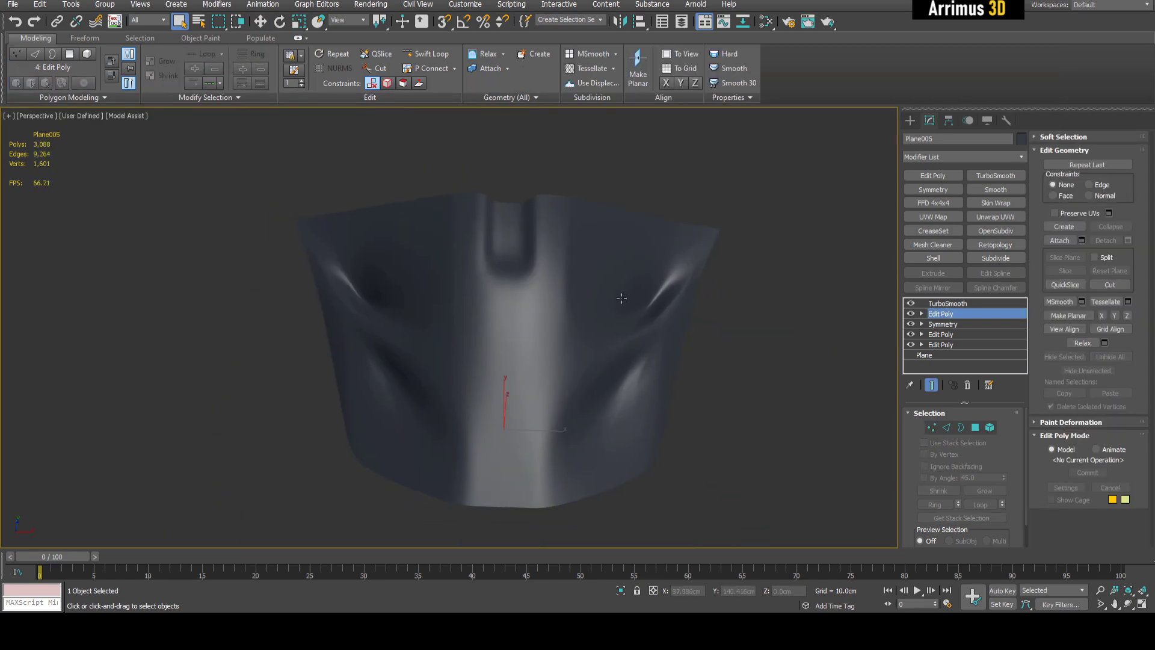
- Extrude the edge line running from the lower border along the upper eye edge to the outer border into a narrow groove
key("1")
key("F4")
middle_click_drag(539, 238, 567, 287, "alt")
key("F4")
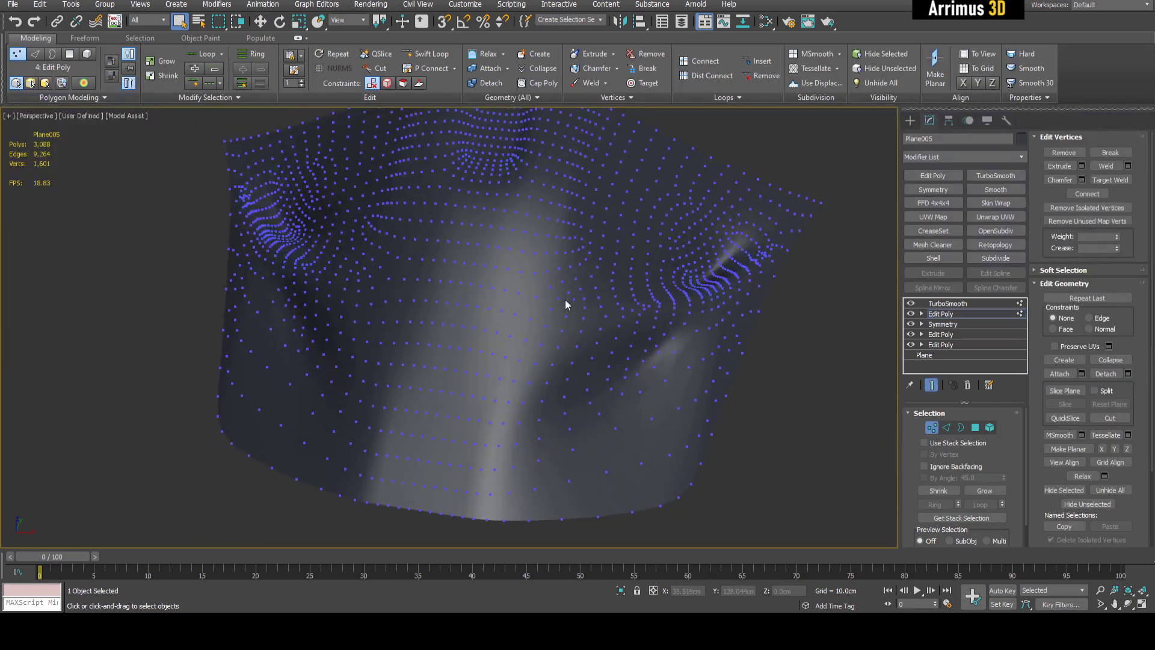
key("F4")
key("2")
left_click(573, 354)
middle_click_drag(423, 290, 757, 393, "alt")
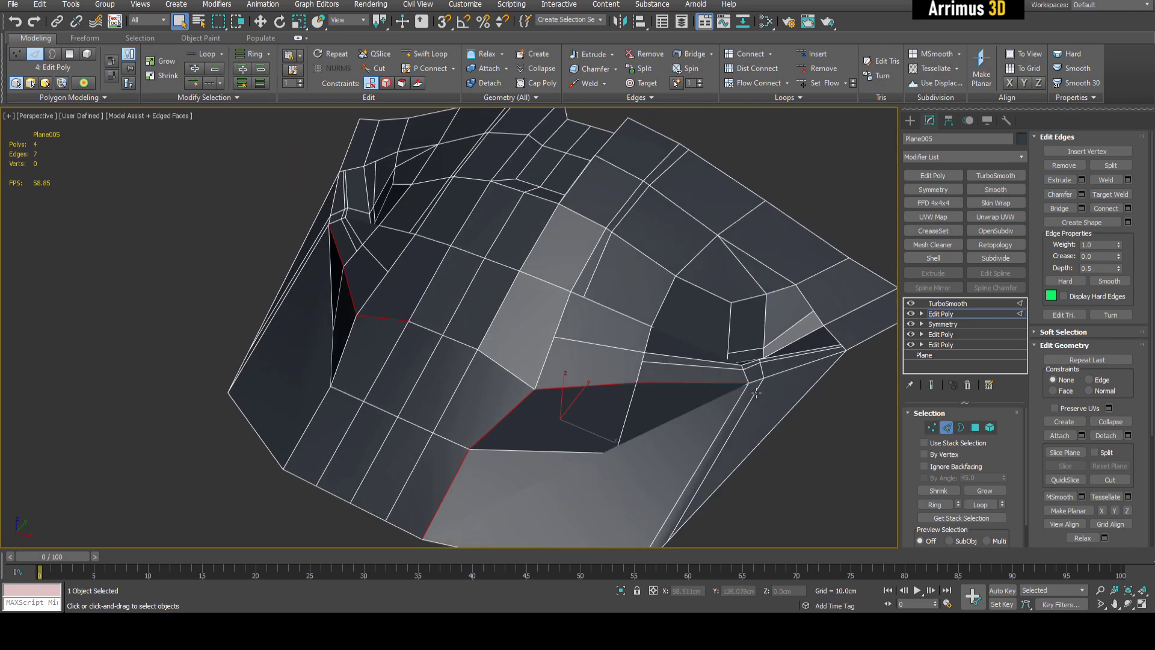
scroll(818, 355, "up", 2)
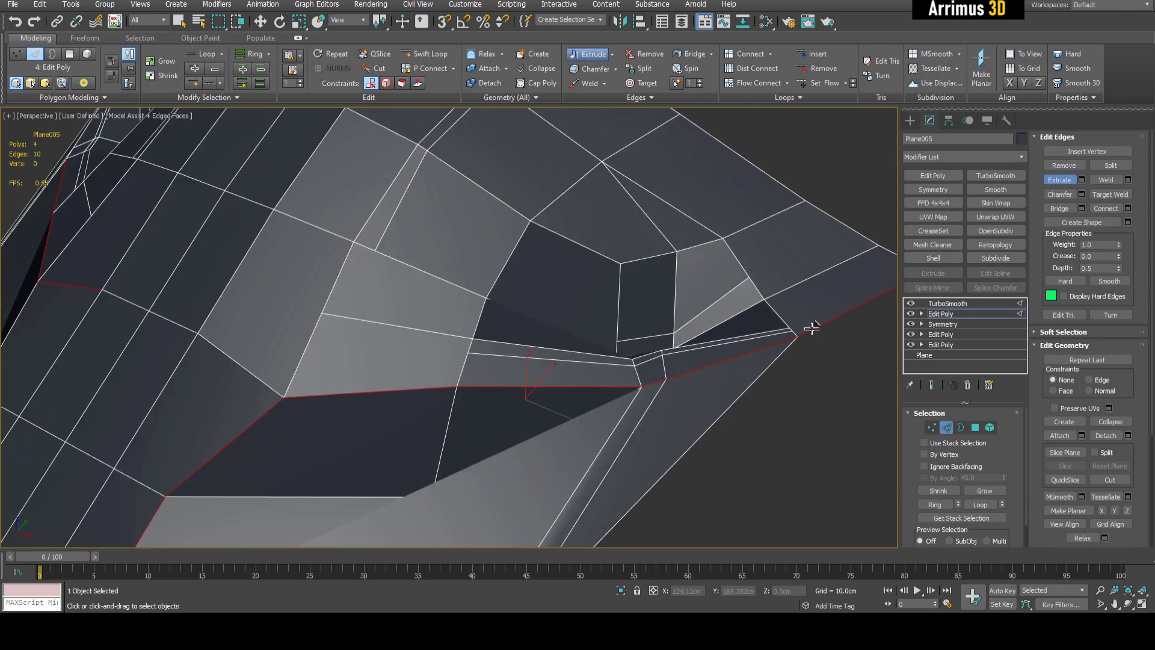
left_click_drag(813, 332, 816, 338)
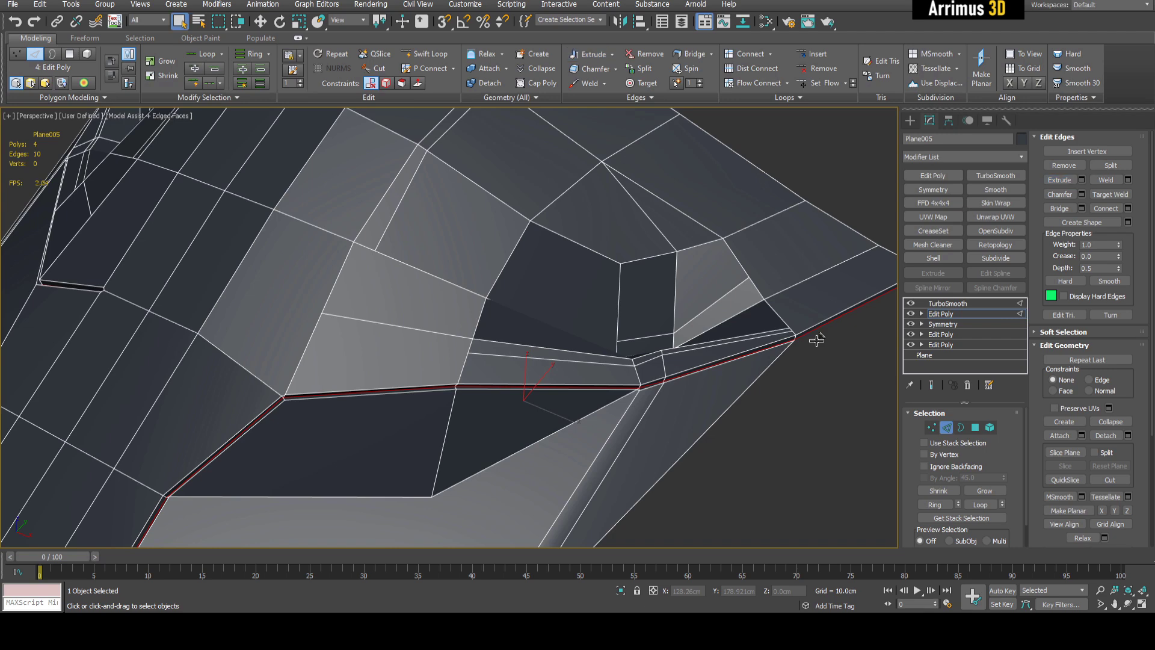
- Compare the groove on the cage with its smoothed, shaded result
key("grave")
key("F4")
scroll(580, 325, "down", 5)
middle_click_drag(580, 325, 657, 340, "alt")
key("grave")
key("F4")
key("grave")
key("F4")
key("grave")
key("F4")
key("grave")
key("F4")
key("2")
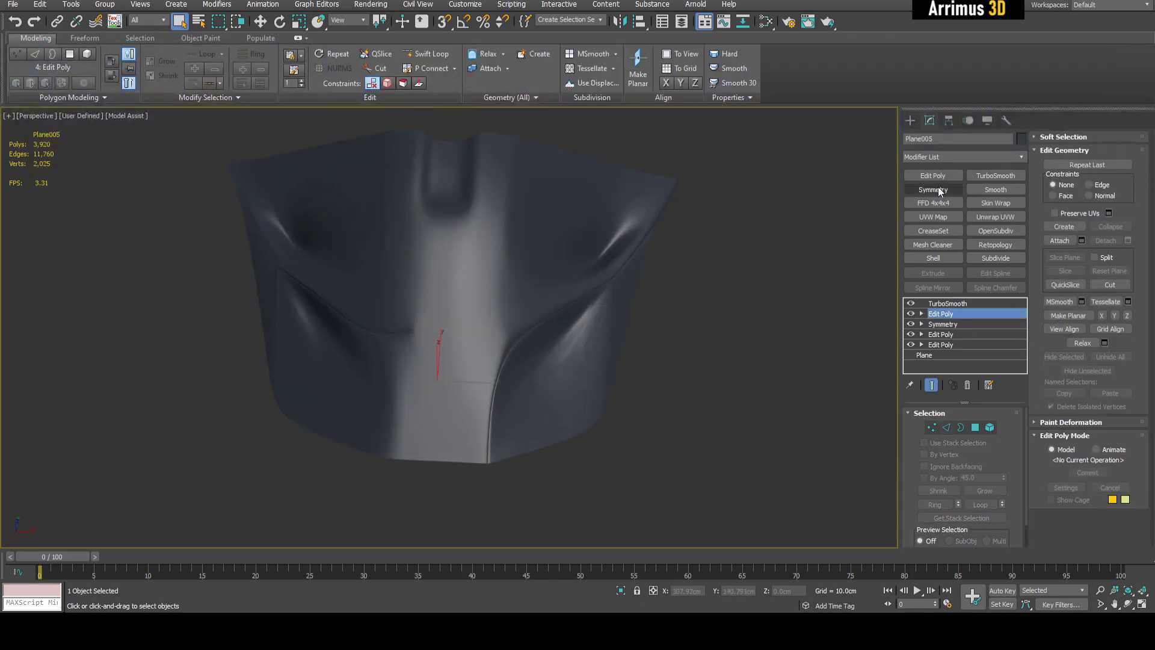
- Add a second Symmetry modifier above the top Edit Poly to mirror the groove
left_click(940, 192)
middle_click_drag(746, 316, 686, 300, "alt")
- Examine the groove's cage vertices near the outer eye corner in the uppermost Edit Poly modifier
left_click(945, 325)
key("grave")
key("F4")
scroll(450, 344, "up", 5)
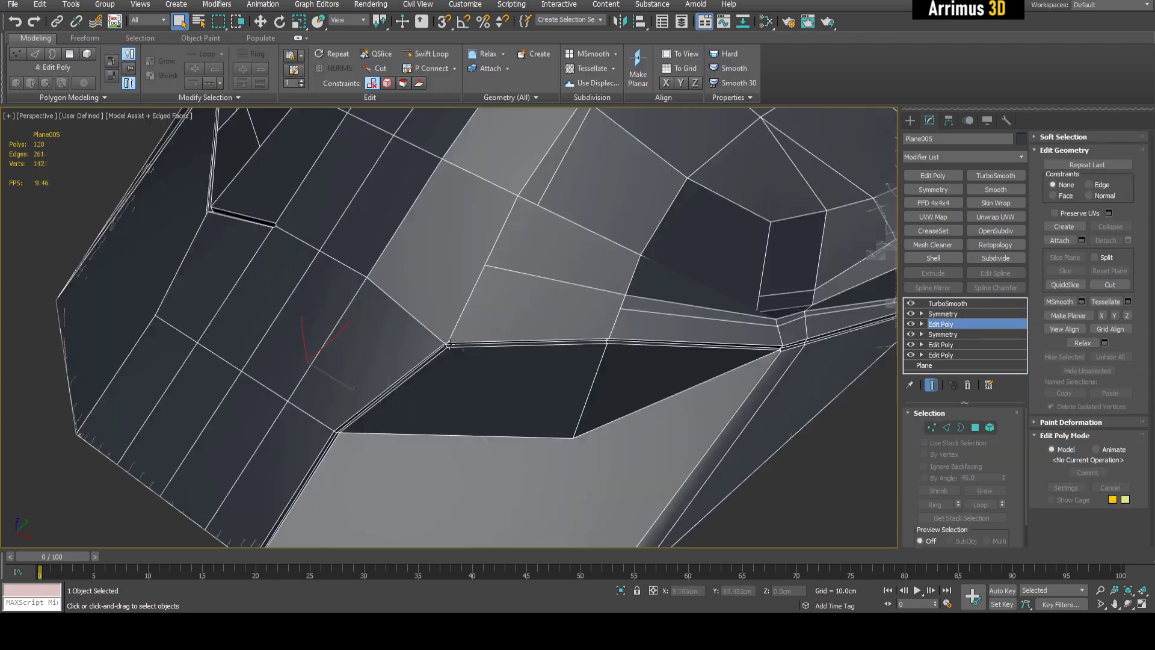
key("1")
scroll(449, 344, "up", 4)
scroll(464, 346, "down", 3)
middle_click_drag(734, 333, 339, 338)
scroll(583, 365, "up", 4)
scroll(577, 361, "down", 2)
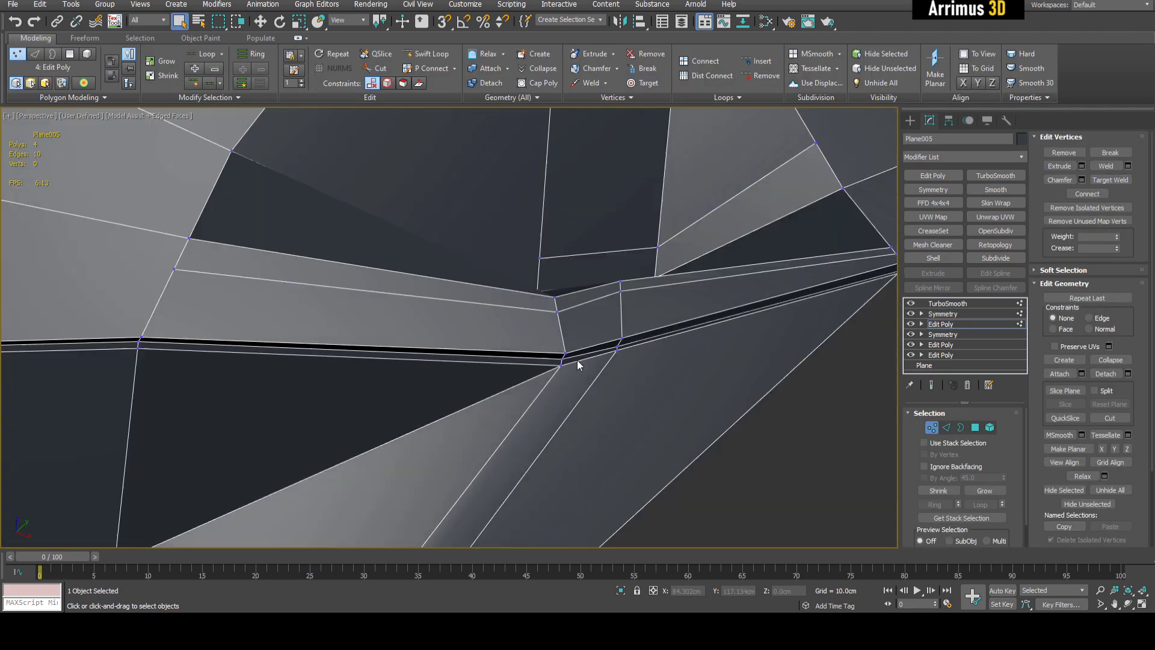
key("grave")
key("F4")
key("1")
scroll(697, 327, "down", 5)
middle_click_drag(697, 327, 710, 361, "alt")
- Select the TurboSmooth modifier and inspect the smoothed wireframe around the groove and eye cavity
key("grave")
key("F4")
left_click(941, 305)
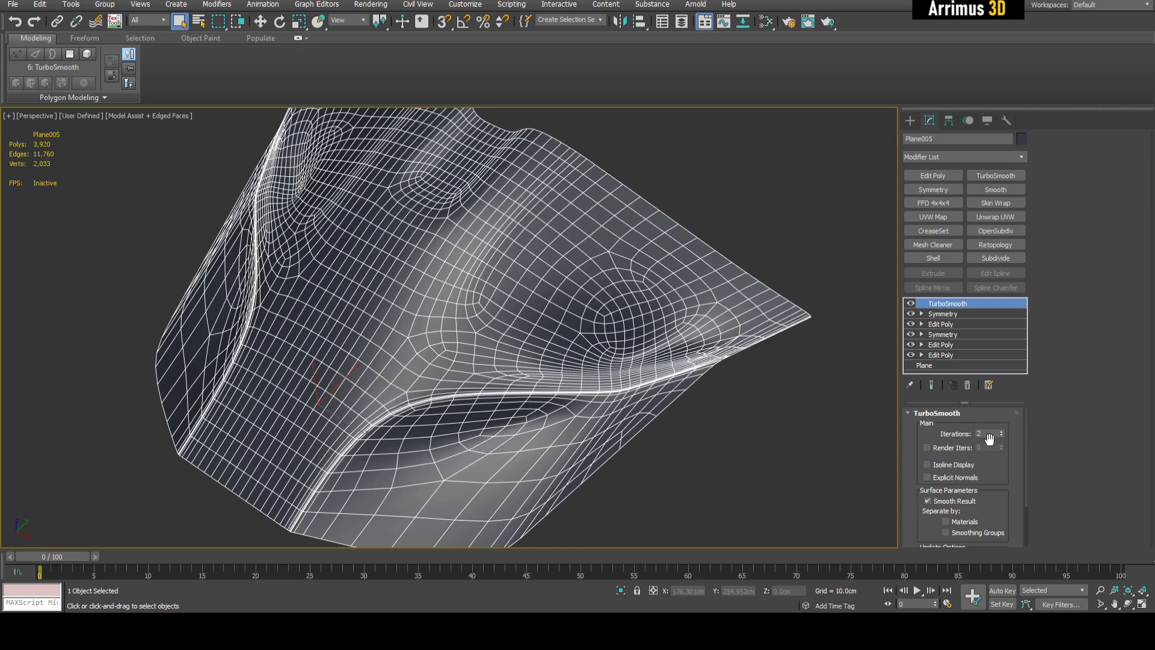
scroll(608, 291, "up", 2)
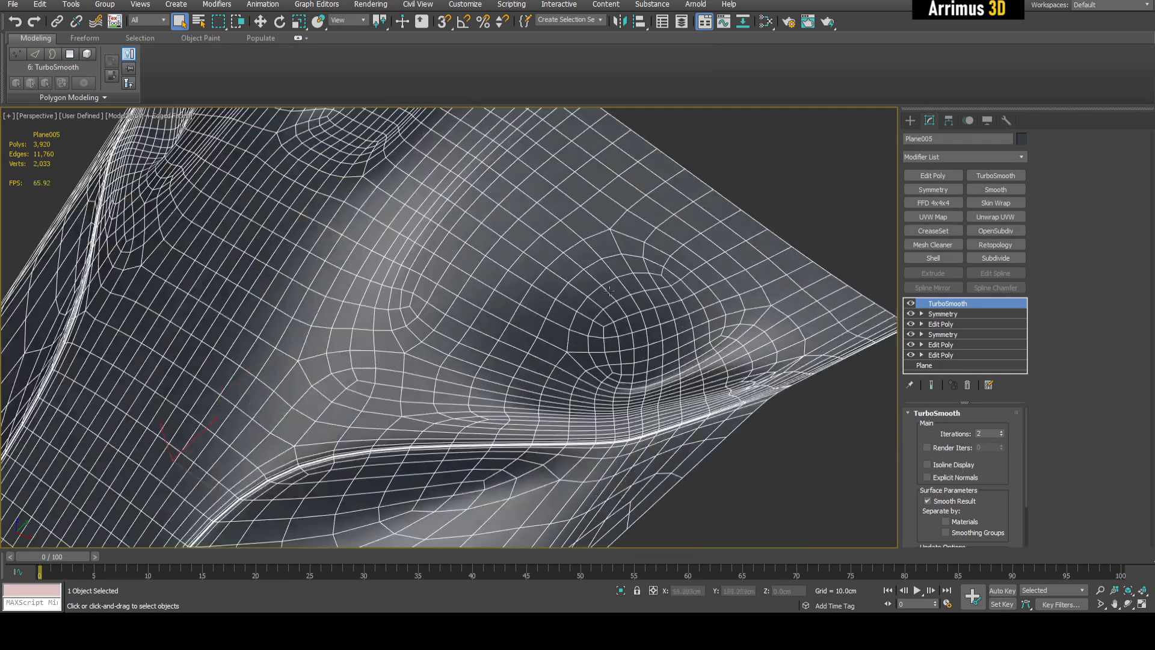
- Compare the cage around the groove and eye cavity with its TurboSmooth result
left_click(911, 303)
left_click(911, 303)
left_click(911, 304)
left_click(910, 303)
- Make a copy of the mask beside the original and reselect the original mask
scroll(742, 337, "down", 5)
key("w")
middle_click_drag(557, 374, 613, 374, "alt")
left_click_drag(547, 350, 341, 267, "shift")
left_click(586, 354)
left_click(664, 313)
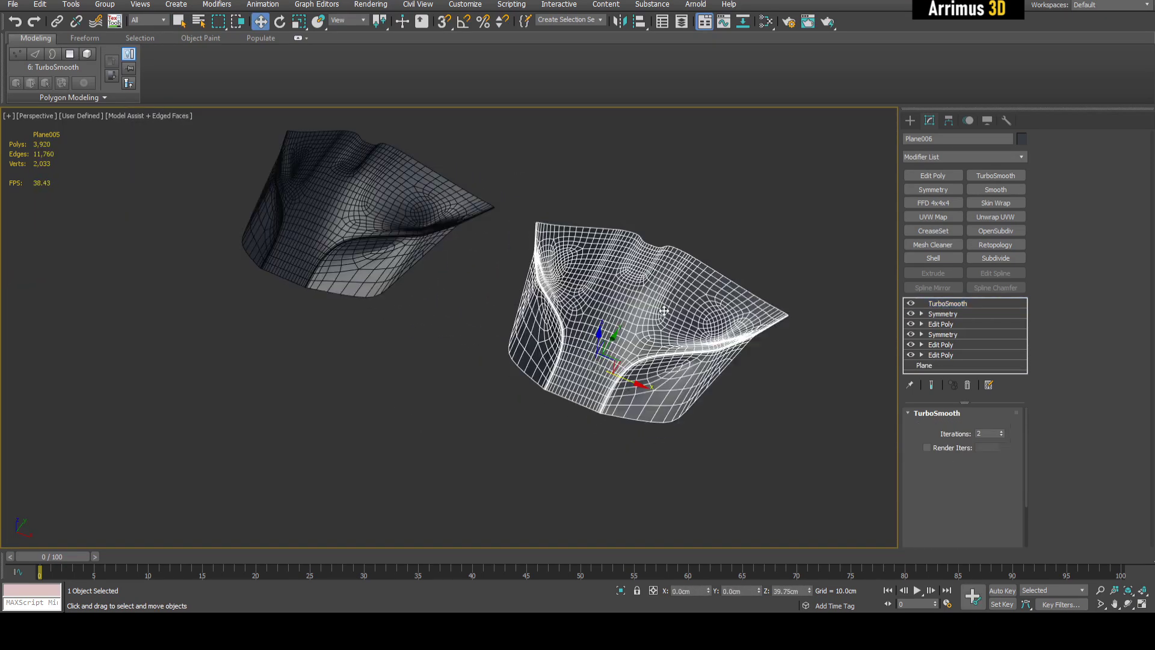
- Set the original mask's TurboSmooth to 1 iteration and add an Edit Poly modifier above it
scroll(665, 312, "up", 3)
left_click(1002, 435)
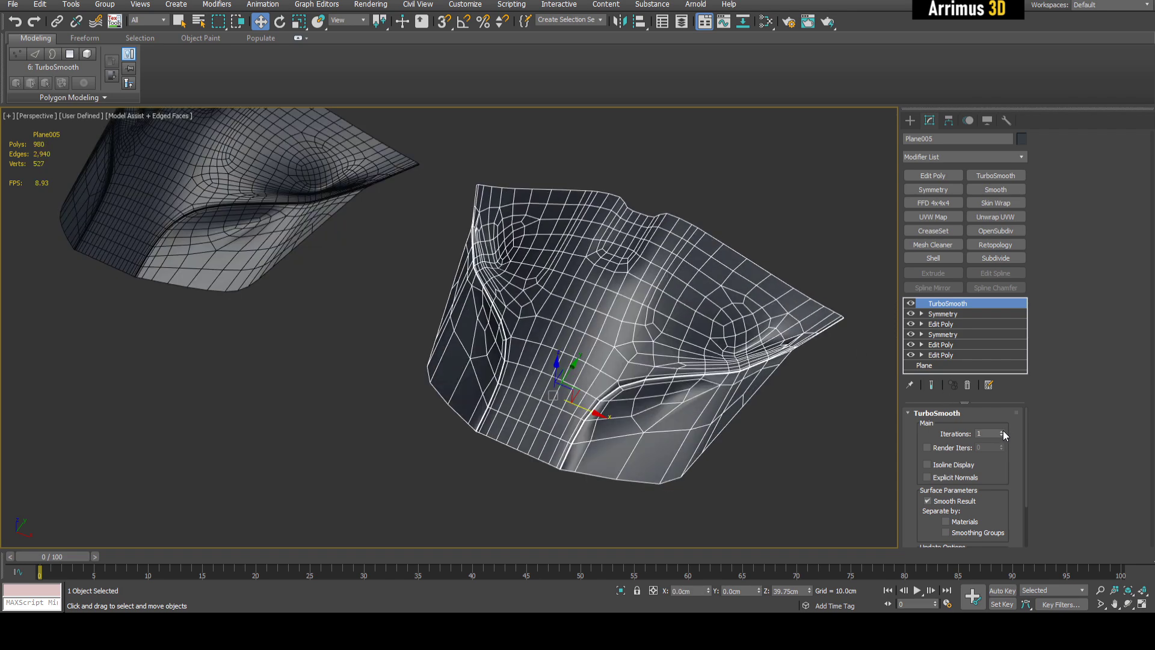
left_click(933, 175)
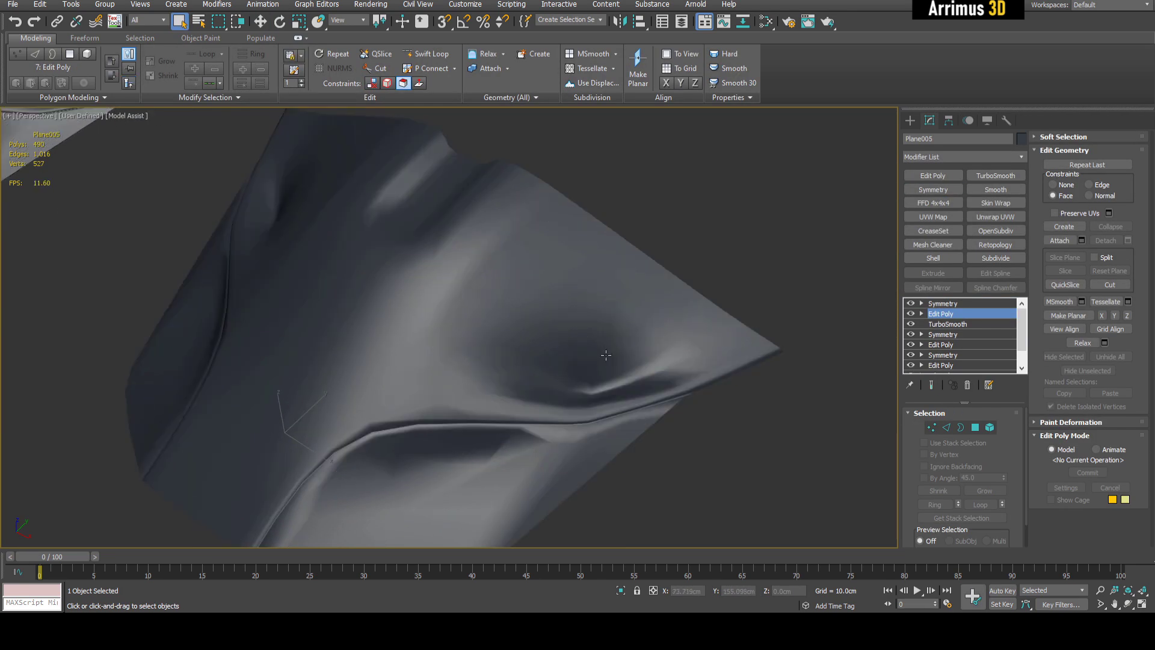
- Select the six polygons at the centre of the eye cavity and round their outline into a circle
middle_click_drag(606, 355, 620, 379, "alt")
key("F4")
scroll(620, 380, "up", 3)
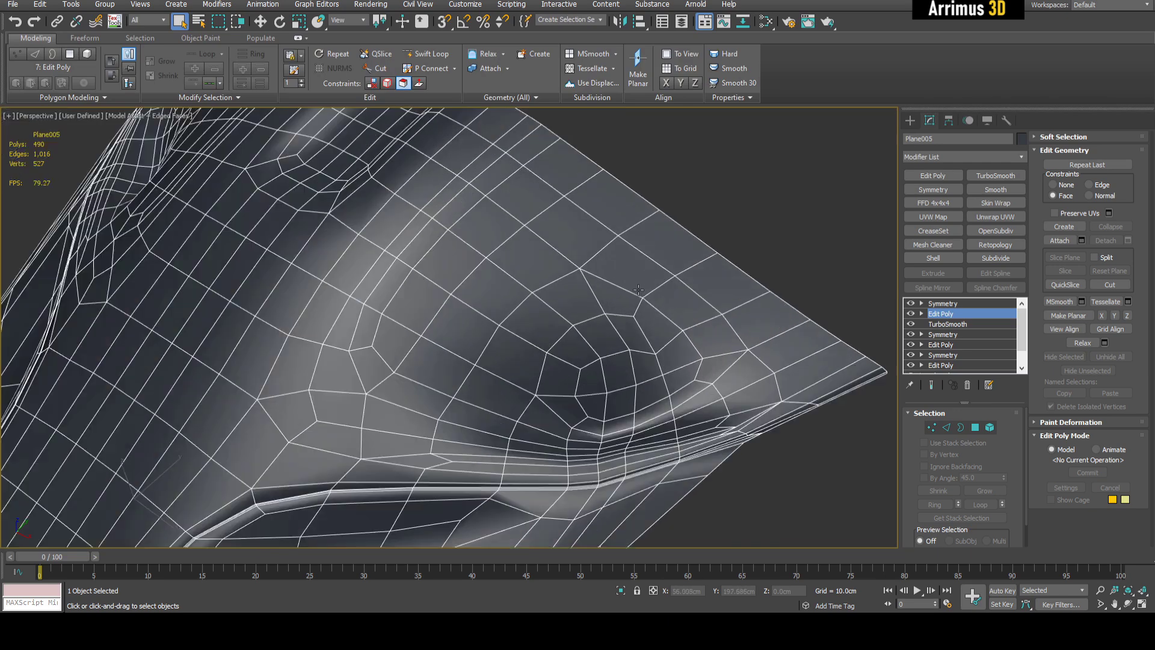
key("4")
scroll(621, 381, "up", 3)
key("ctrl+Page_Down")
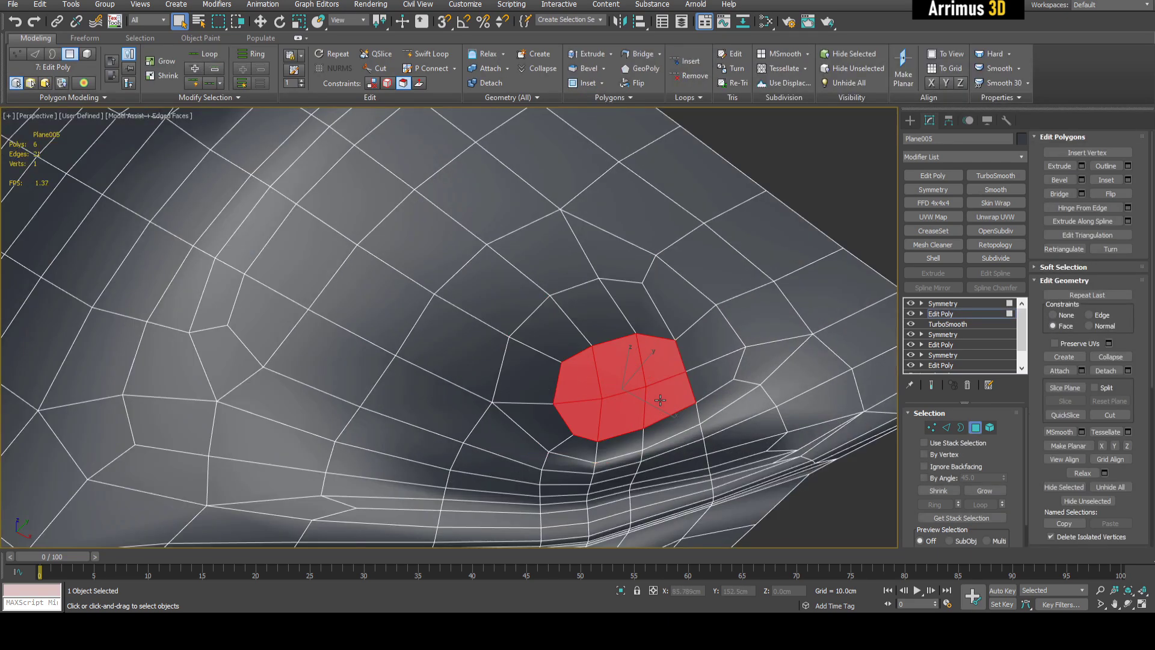
scroll(645, 367, "up", 3)
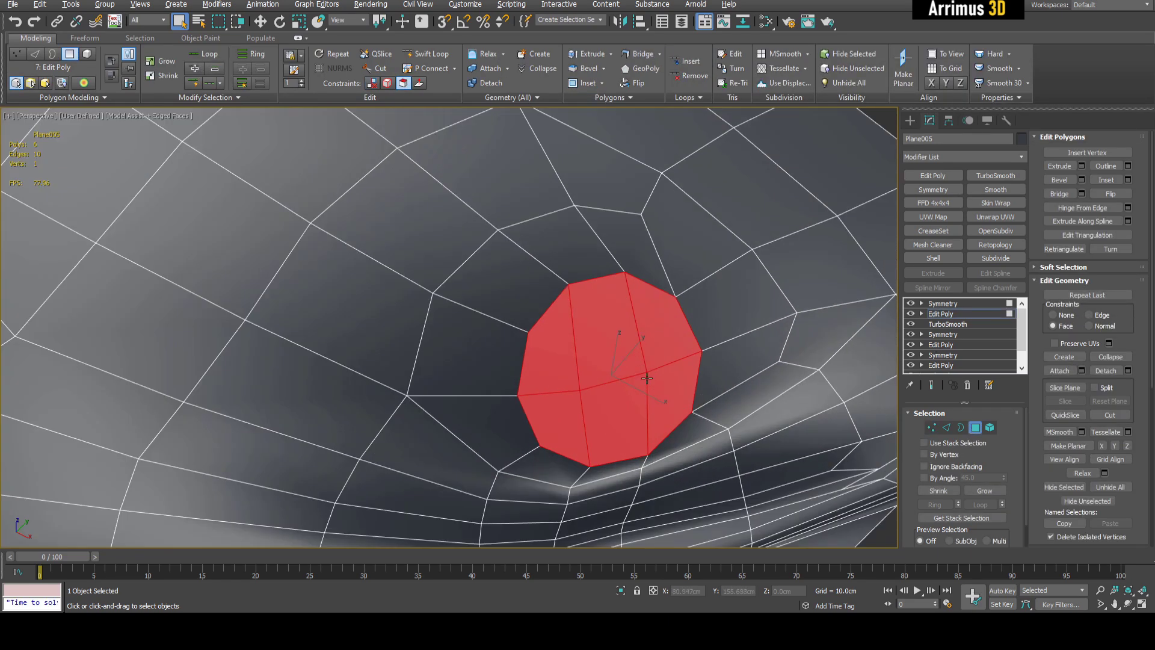
- Inset the circular eye polygons several times, scaling the selection between insets, to form a small round socket with tight rings
left_click_drag(618, 375, 617, 381)
key("w")
middle_click_drag(616, 381, 585, 289, "alt")
key("r")
key("shift+i")
left_click_drag(592, 301, 596, 293)
key("r")
left_click_drag(601, 334, 604, 349)
middle_click_drag(603, 349, 611, 274, "alt")
key("shift+i")
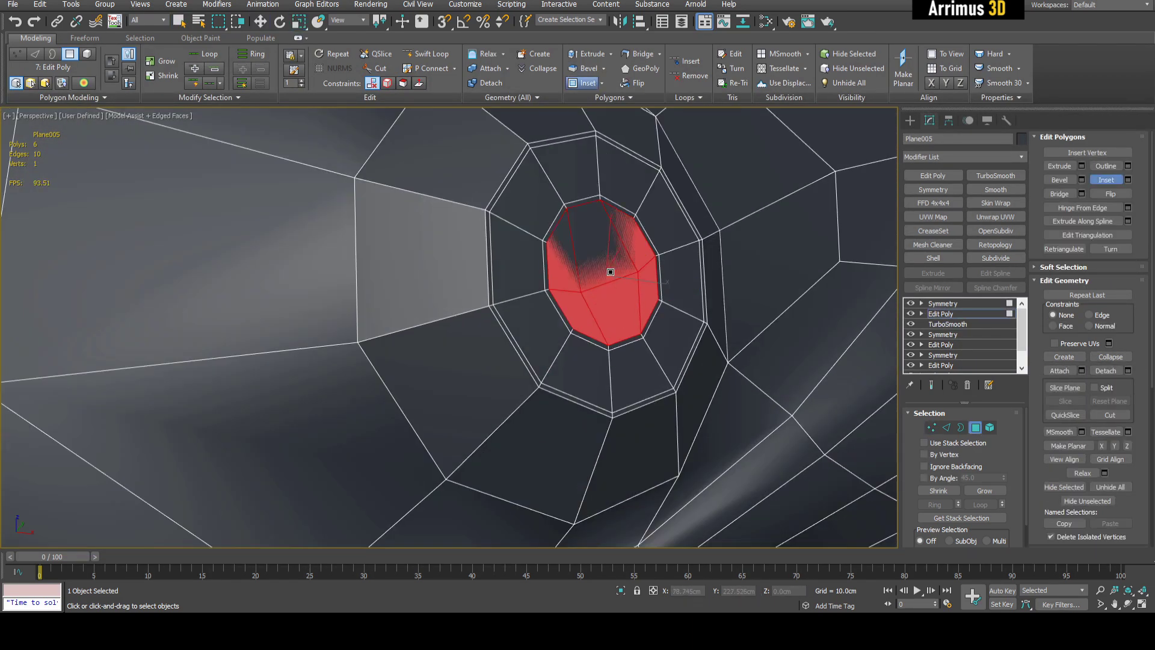
key("shift+i")
left_click_drag(613, 277, 610, 270)
- Add a TurboSmooth modifier above the topmost Symmetry and raise its iterations
scroll(610, 271, "down", 6)
left_click(961, 305)
middle_click_drag(608, 271, 549, 321)
left_click(996, 176)
key("F4")
left_click(1004, 431)
- Rework the forehead topology above the eye cavity in the upper Edit Poly using Cut and Target Weld on the vertices
scroll(752, 369, "down", 5)
left_click(940, 323)
key("1")
key("F4")
scroll(672, 271, "up", 3)
key("alt+c")
left_click(739, 263)
right_click(740, 264)
right_click(739, 263)
scroll(652, 271, "up", 3)
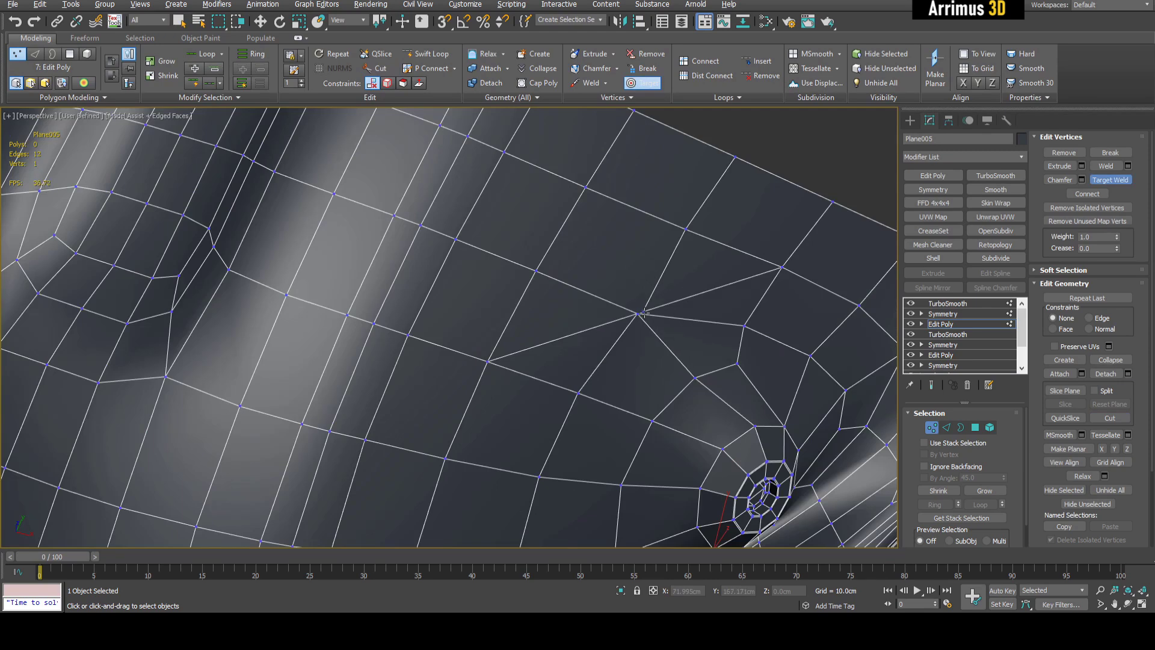
right_click(643, 313)
- Select the polygons on the brow above the eye cavity and inset them
key("4")
left_click(462, 210)
left_click_drag(497, 185, 702, 310, "ctrl")
middle_click_drag(703, 309, 593, 256, "alt")
key("shift+i")
left_click_drag(593, 257, 592, 248)
left_click(614, 237)
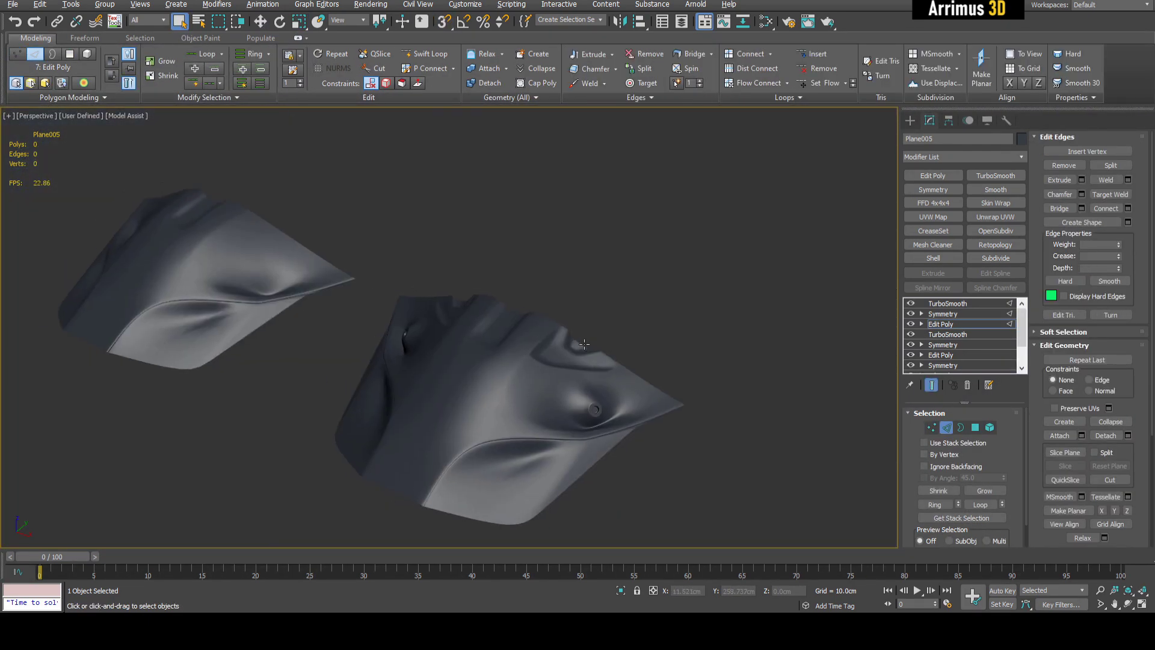
- Examine the brow recesses and eye sockets of the smoothed mask, both shaded and with its wireframe
scroll(579, 347, "up", 10)
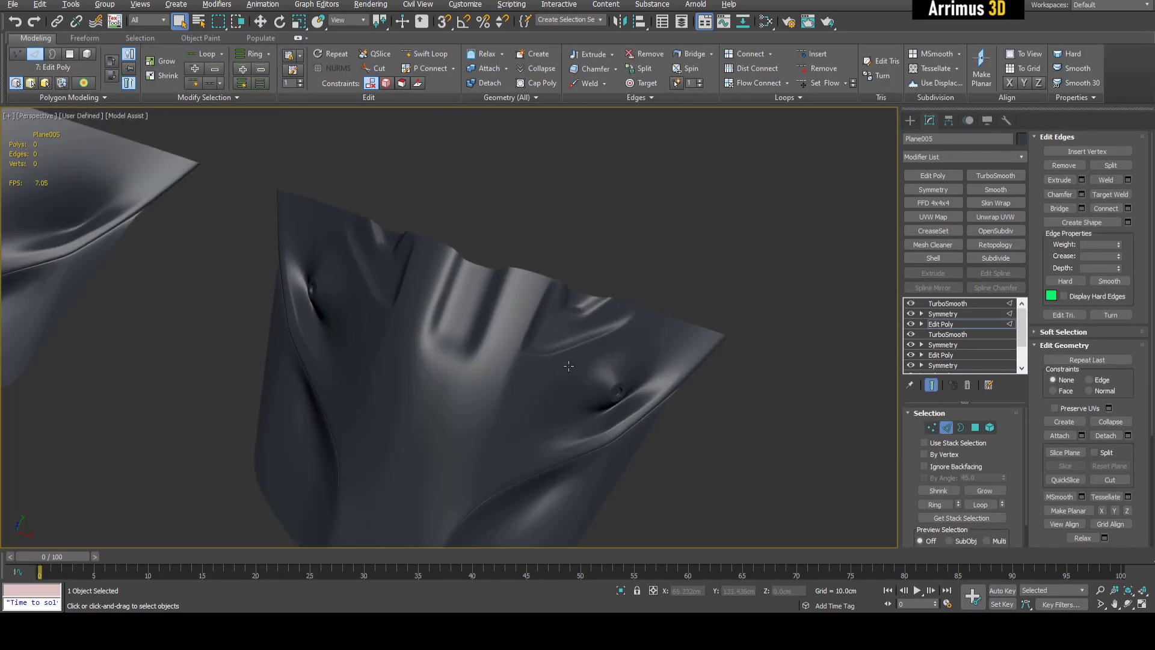
middle_click_drag(597, 284, 635, 342, "alt")
scroll(635, 342, "down", 8)
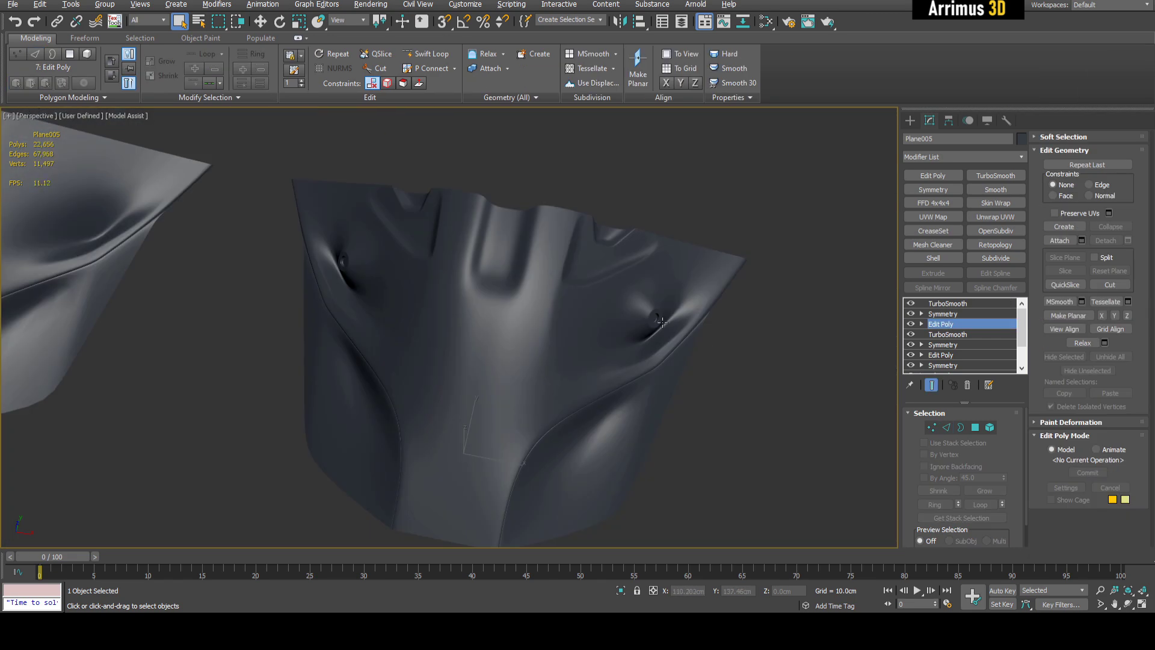
key("F4")
key("F4")
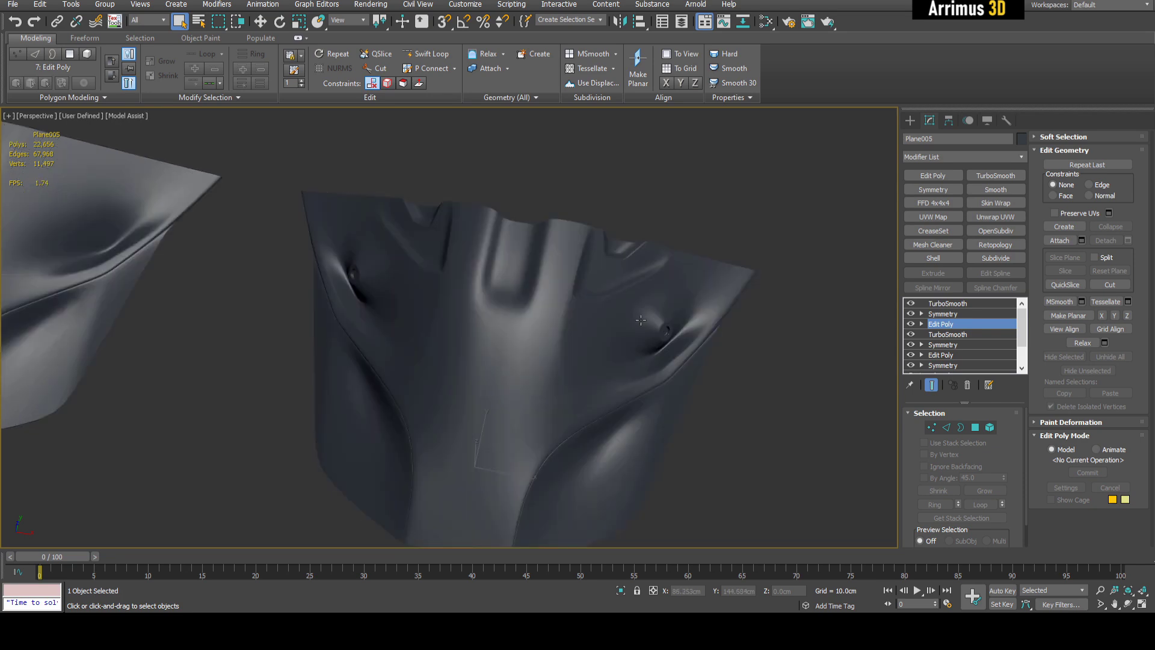
key("F4")
key("F4")
key("F4")
scroll(350, 274, "down", 8)
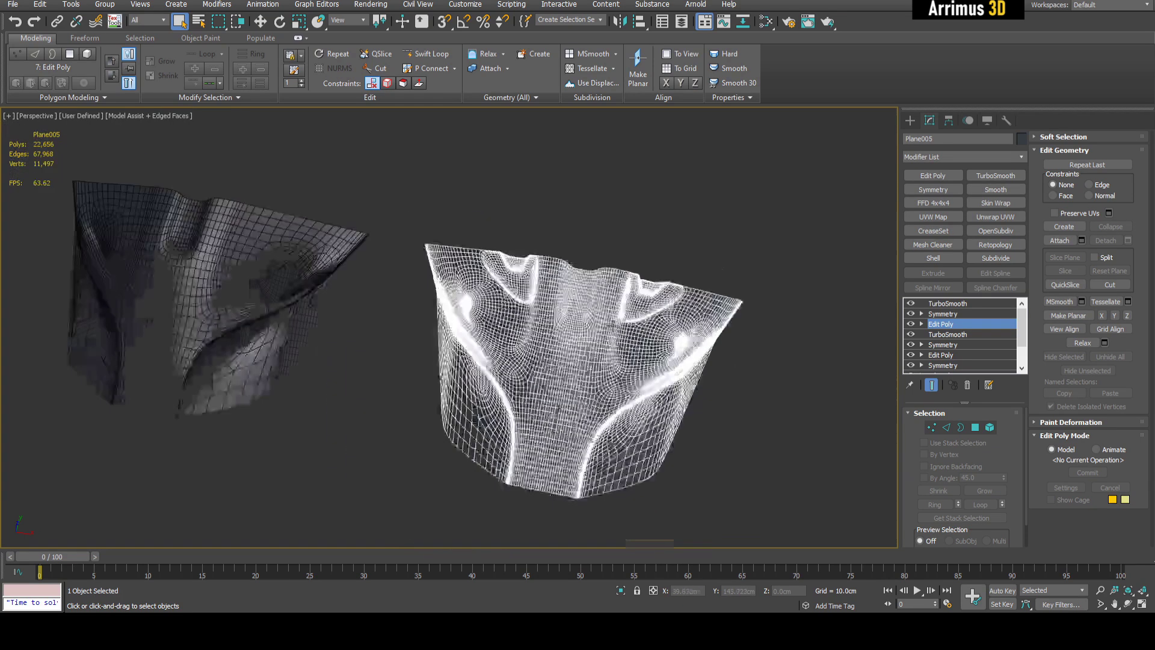
- Reposition the copied mask to X 0 cm and about -311 cm in Y, and compare its cage with its smoothed wireframe
left_click(390, 275)
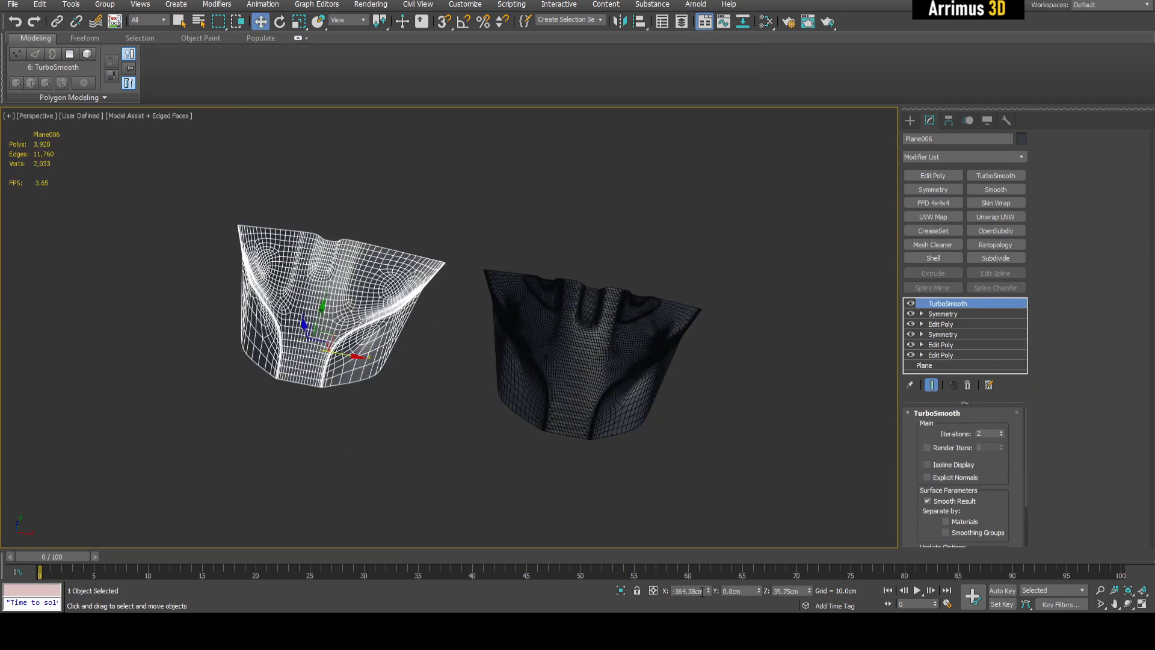
key("z")
left_click(910, 303)
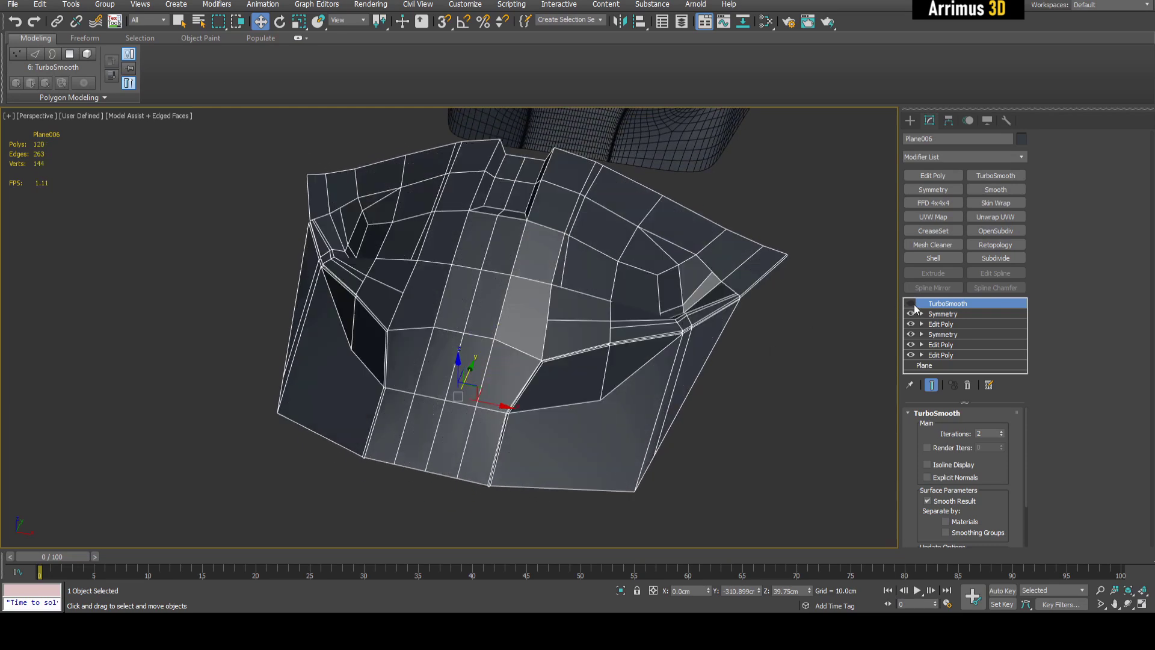
scroll(656, 358, "down", 3)
mouse_move(581, 382)
middle_mouse_down()
mouse_move(511, 405)
mouse_move(582, 368)
middle_mouse_up()
scroll(617, 355, "up", 6)
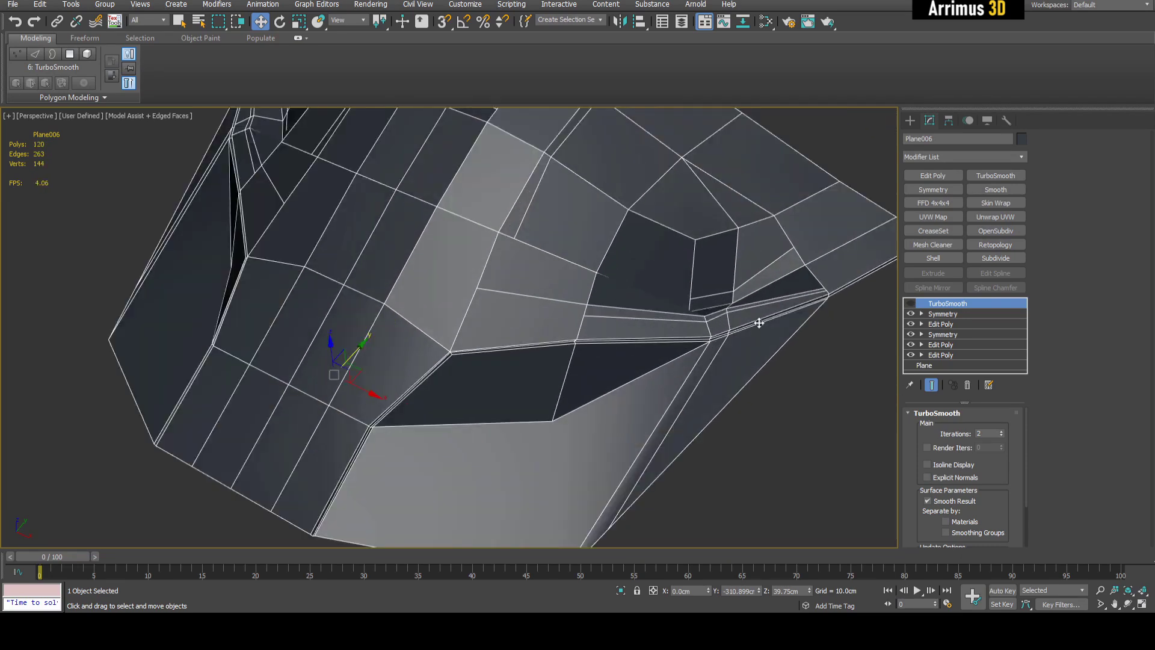
left_click(911, 303)
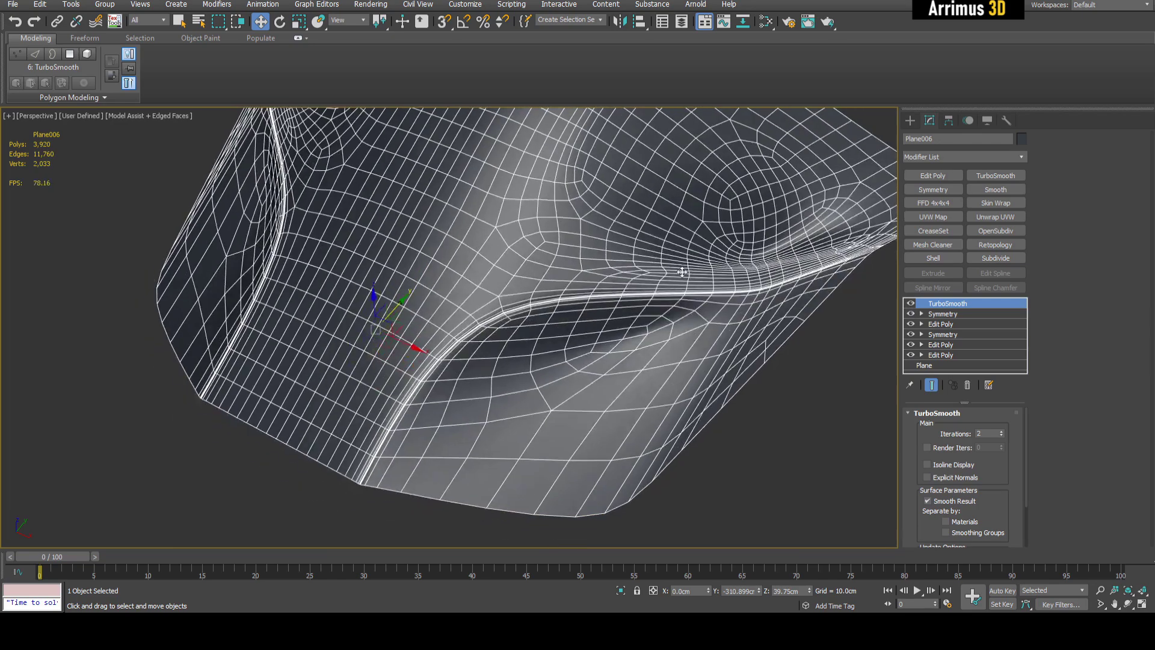
- Inspect the copied mask's smoothed wireframe along the cheek crease and around the eye cavity
middle_click_drag(700, 333, 638, 337, "alt")
scroll(626, 335, "up", 5)
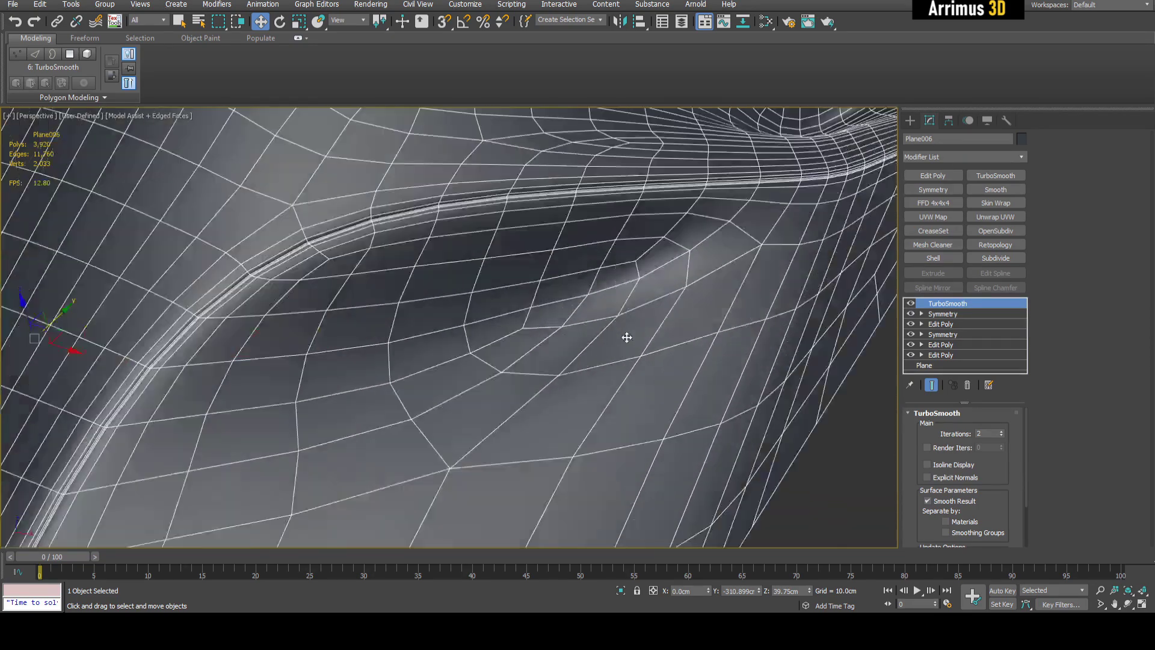
scroll(551, 294, "down", 5)
middle_click_drag(572, 289, 523, 337, "alt")
scroll(529, 318, "up", 6)
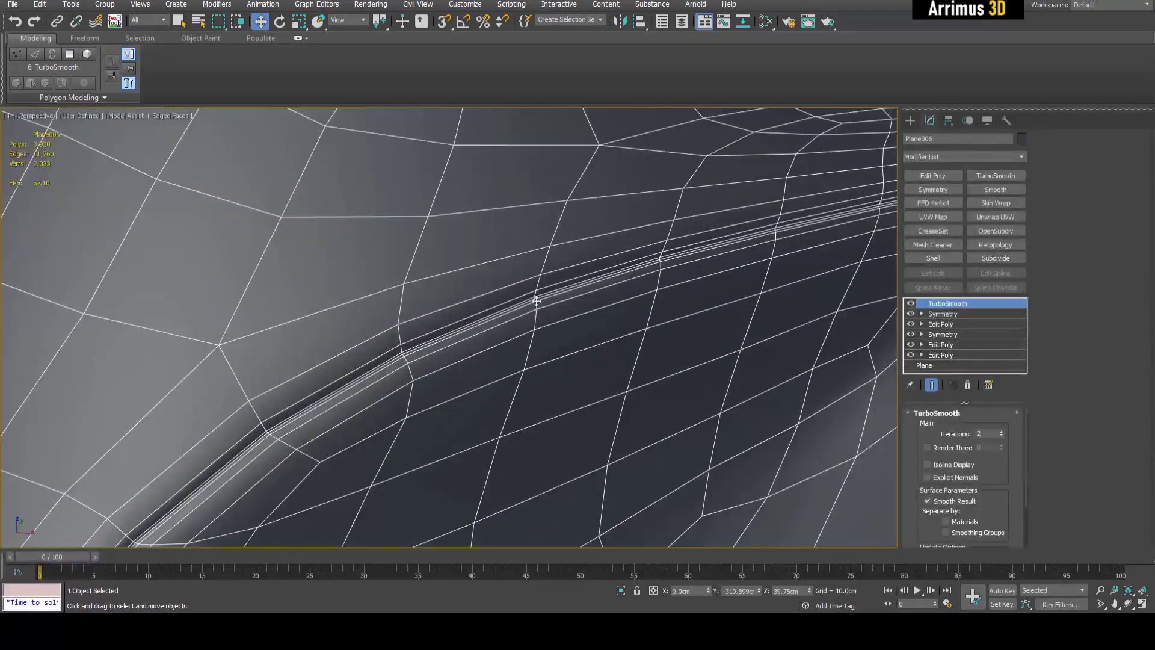
scroll(538, 298, "down", 5)
middle_click_drag(544, 278, 662, 301, "alt")
middle_click_drag(662, 301, 660, 269)
scroll(529, 330, "down", 4)
middle_click_drag(529, 330, 702, 331, "alt")
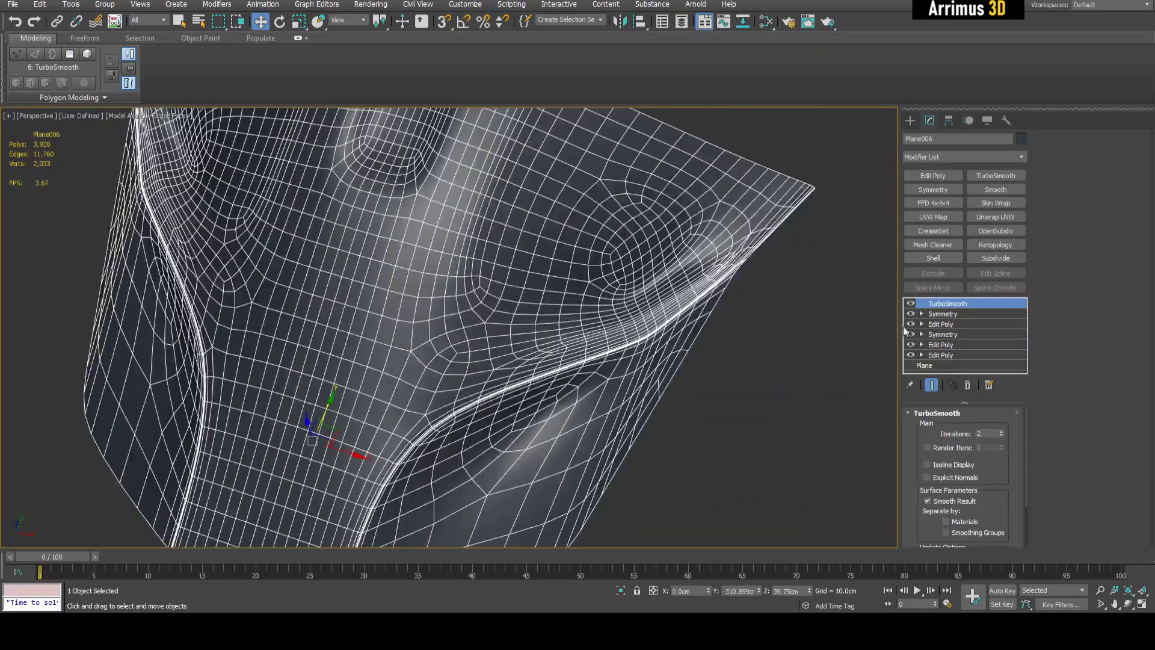
- Add an Edit Poly modifier above the copy's TurboSmooth and select a block of 28 polygons on the forehead beside the recess
left_click(947, 177)
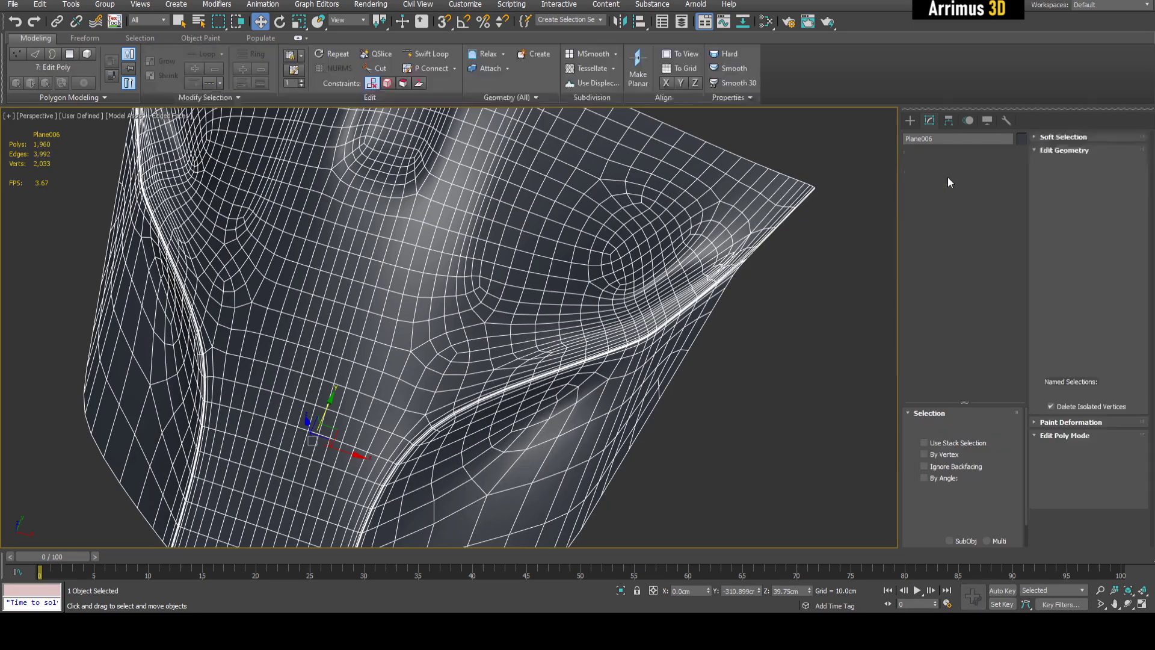
key("4")
key("q")
middle_click_drag(487, 290, 480, 259, "alt")
scroll(494, 299, "up", 5)
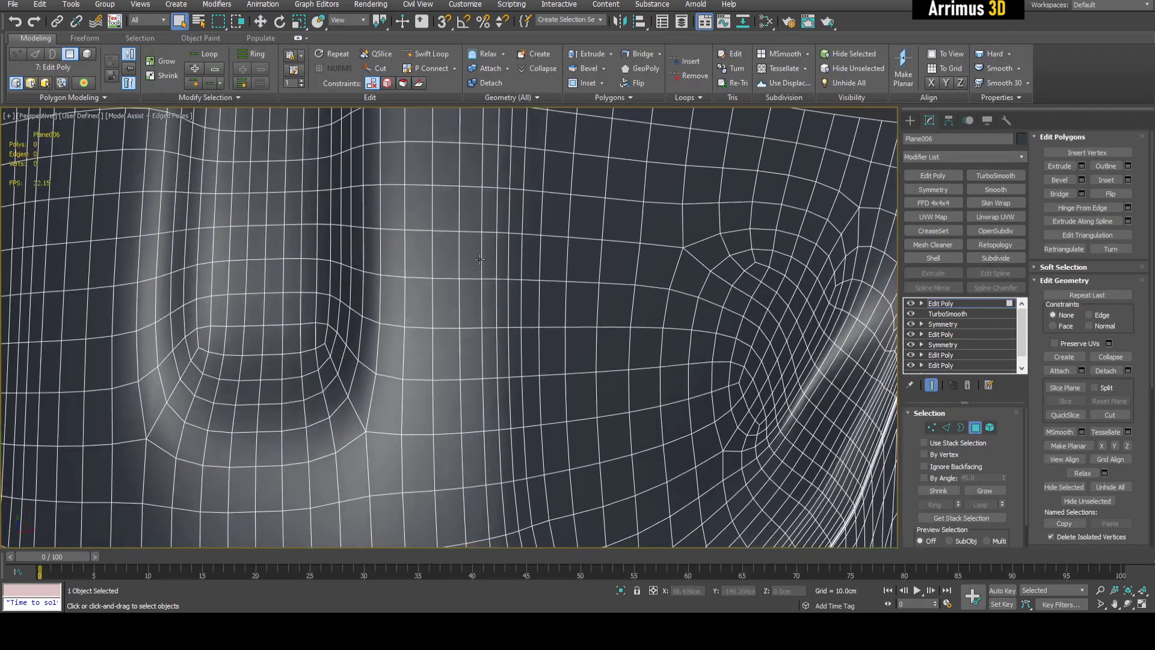
left_click_drag(576, 389, 577, 390)
scroll(659, 322, "up", 4)
middle_click_drag(659, 328, 675, 301, "alt")
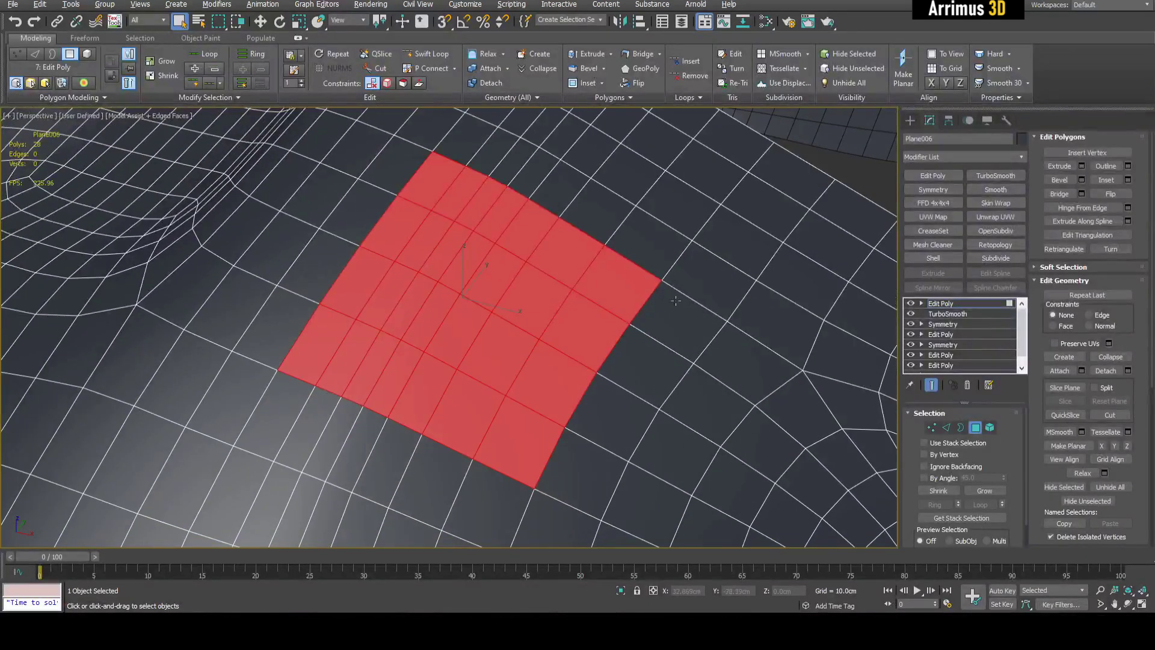
- Bevel the selected forehead polygons By Polygon with a height of 0 cm and an outline amount of -0.62 cm
left_click(1128, 181)
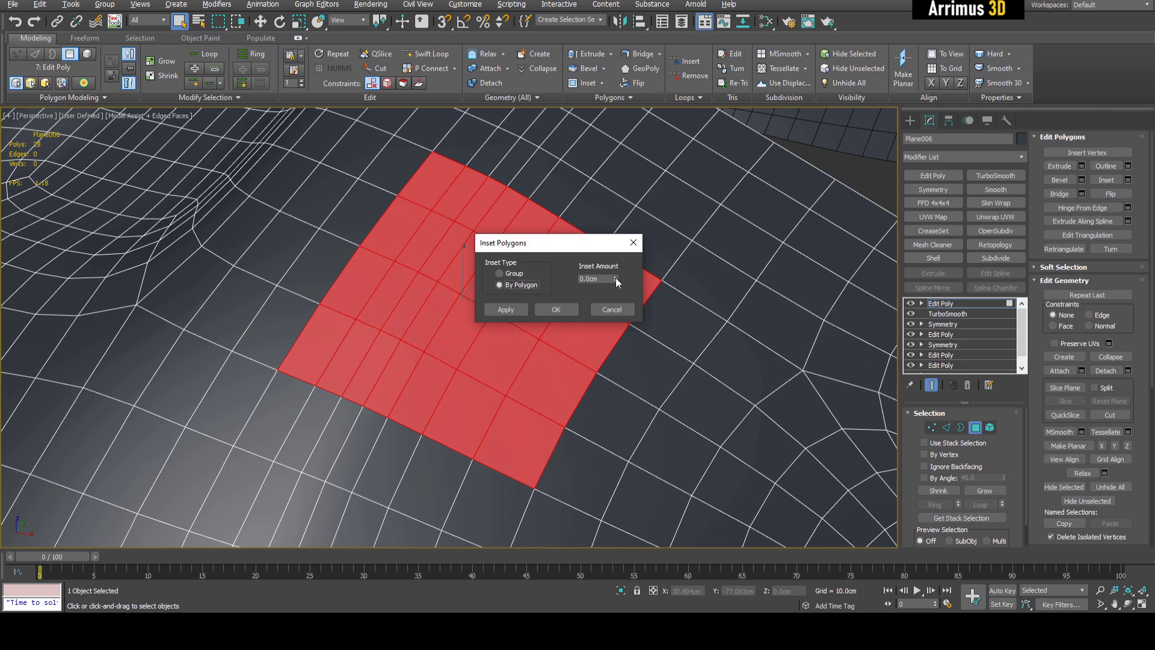
left_click(614, 309)
left_click(1081, 179)
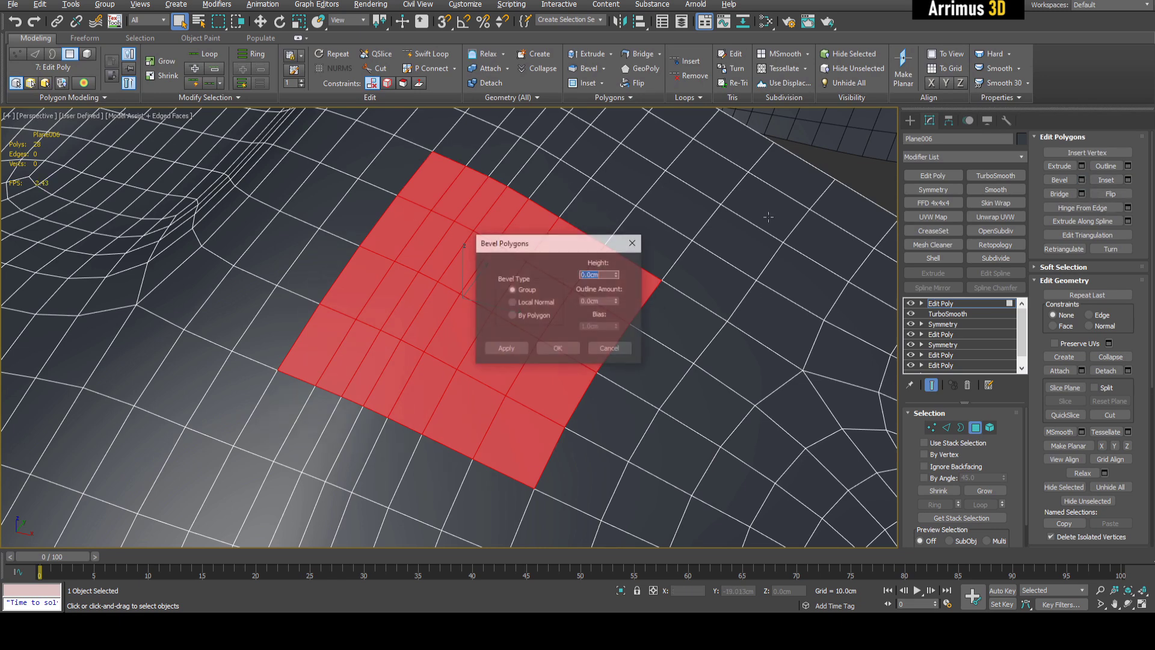
left_click_drag(550, 247, 772, 269)
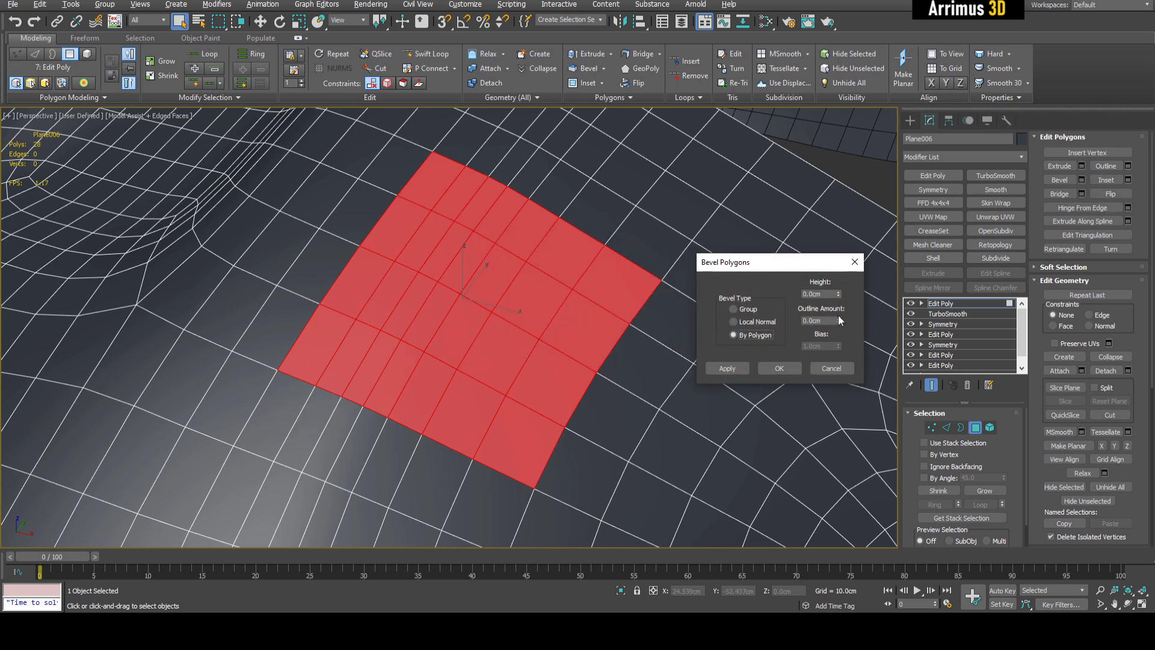
left_click_drag(839, 317, 846, 358)
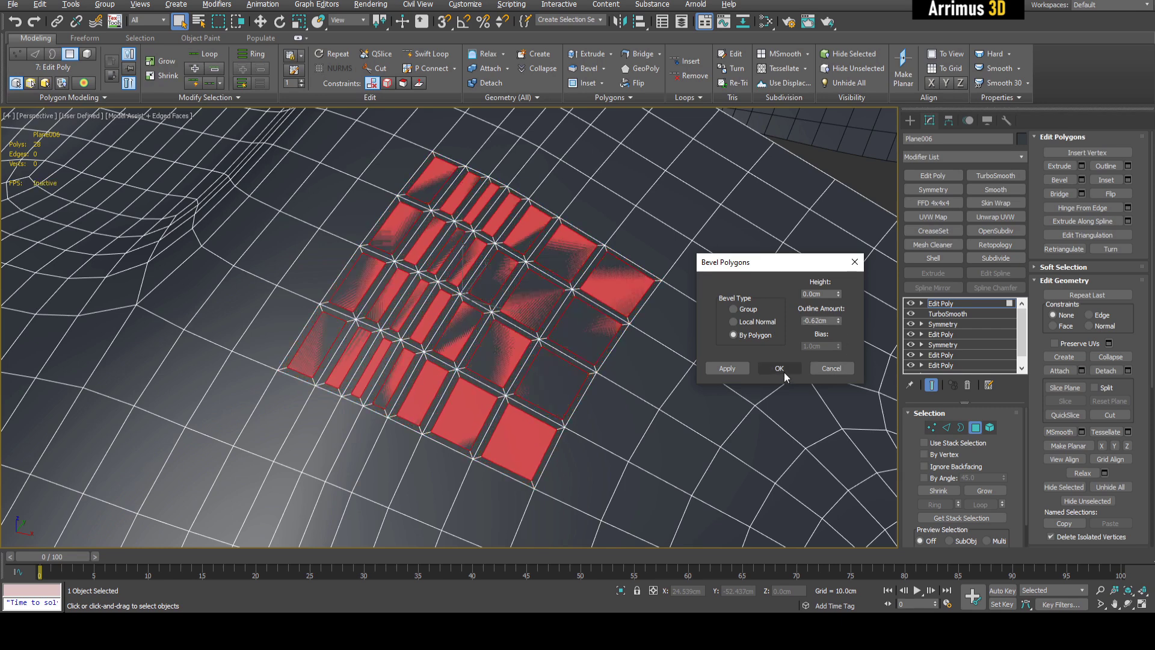
left_click(734, 369)
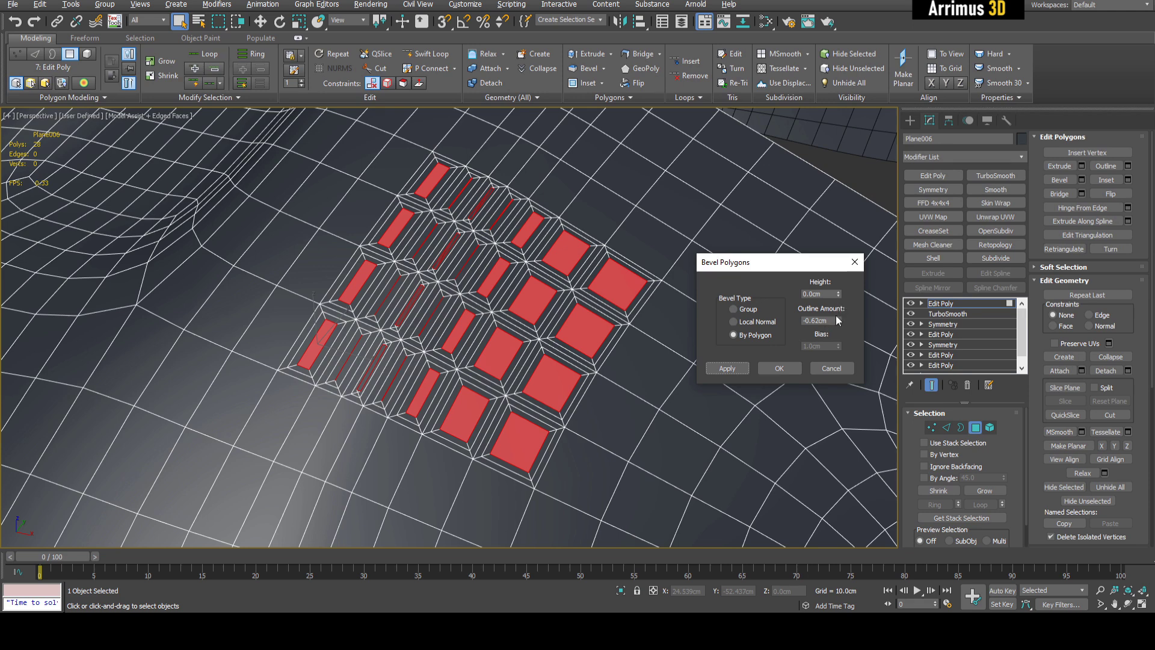
- Bevel the same polygons inward with a height of -0.66 cm and an outline of -0.3 cm, and hide the edge display
left_click_drag(838, 294, 845, 348)
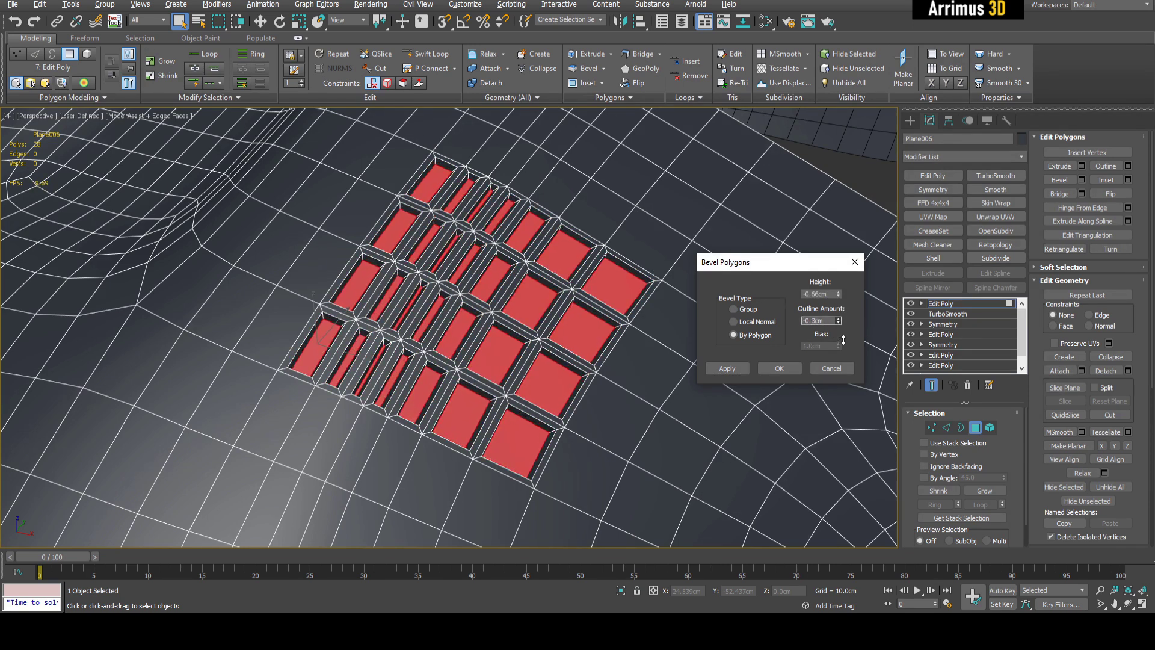
left_click(780, 367)
key("4")
key("F4")
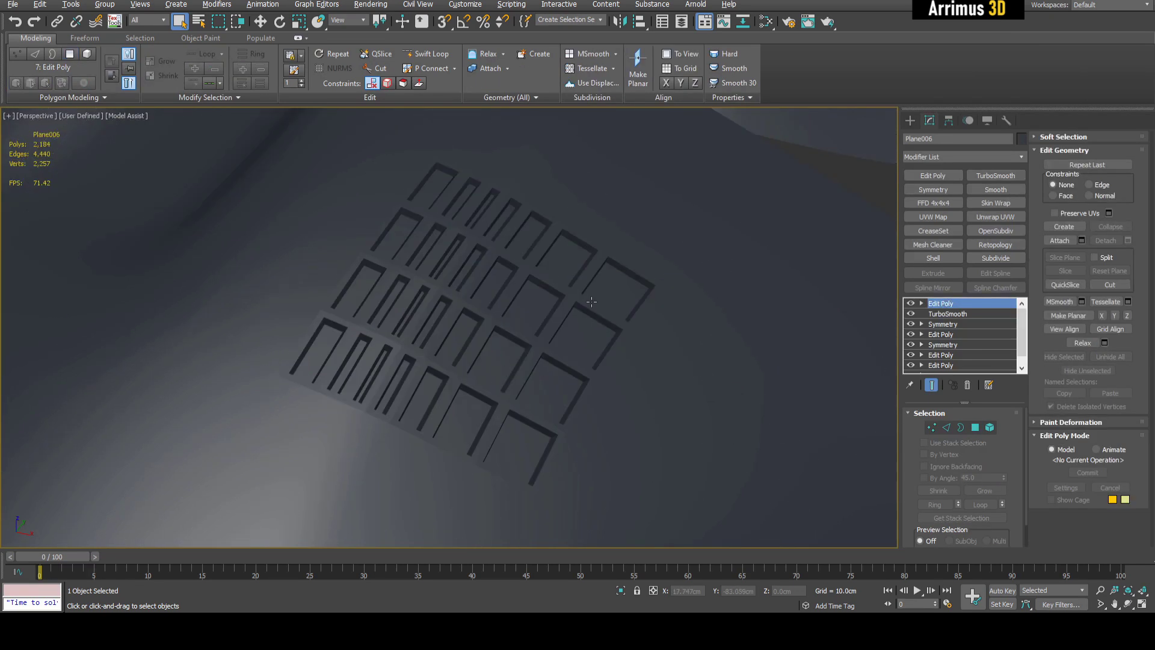
- Add a second TurboSmooth modifier with 2 iterations above the beveled Edit Poly
middle_click_drag(521, 291, 537, 293, "alt")
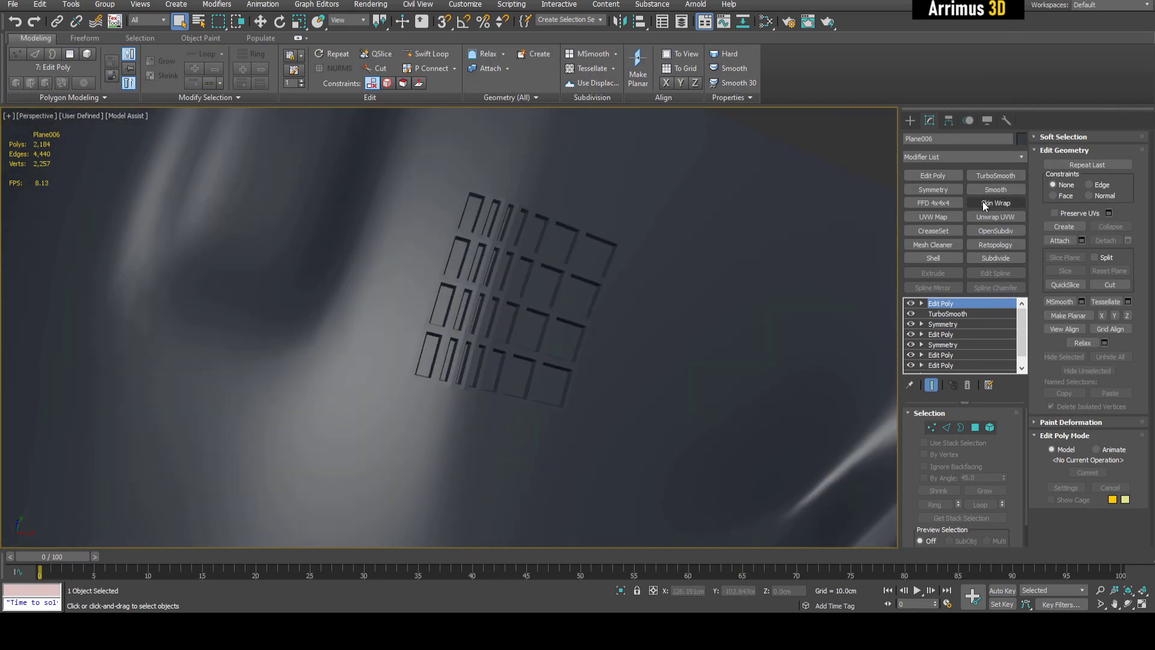
left_click(994, 176)
left_click(1002, 432)
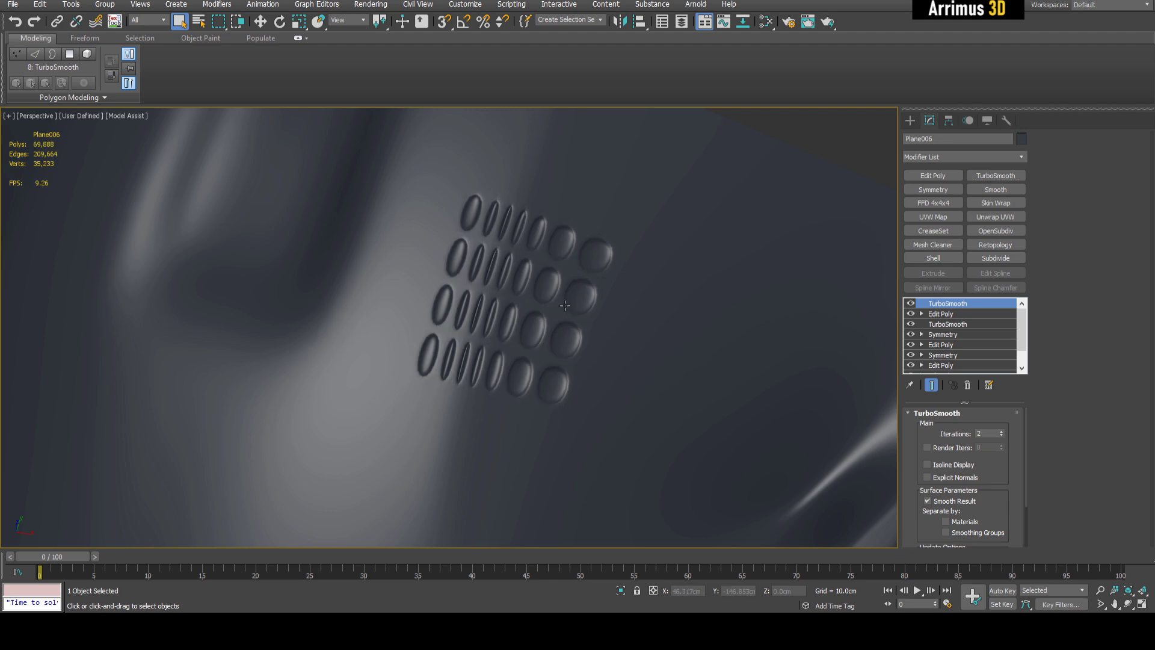
- Examine the smoothed grid of dimples on the forehead up close and against the whole mask
mouse_move(518, 301)
middle_mouse_down("alt")
mouse_move(542, 311)
mouse_move(524, 320)
middle_mouse_up("alt")
scroll(542, 311, "down", 4)
key("F3")
key("F3")
scroll(509, 311, "up", 4)
scroll(509, 311, "up", 3)
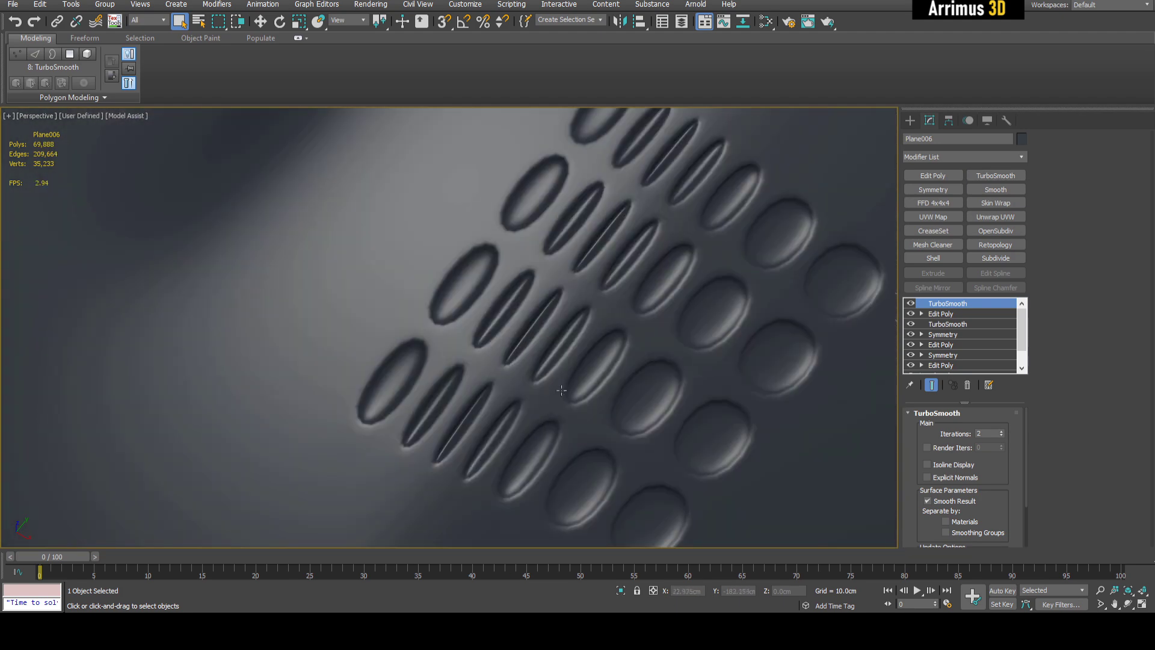
scroll(557, 361, "down", 8)
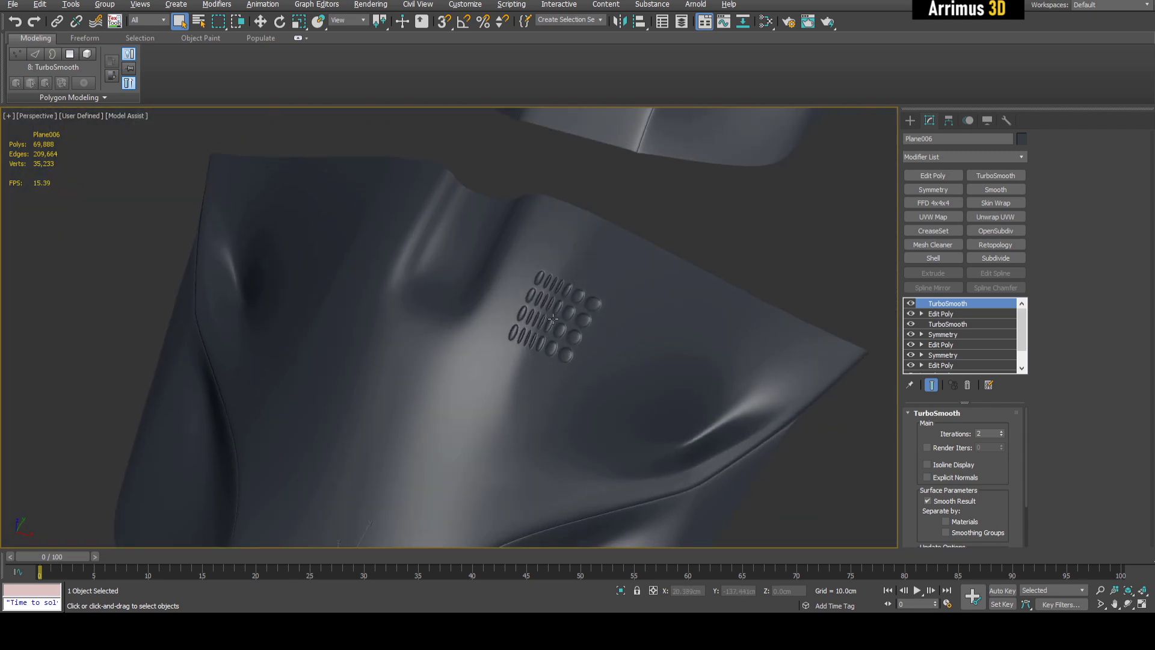
scroll(553, 319, "up", 10)
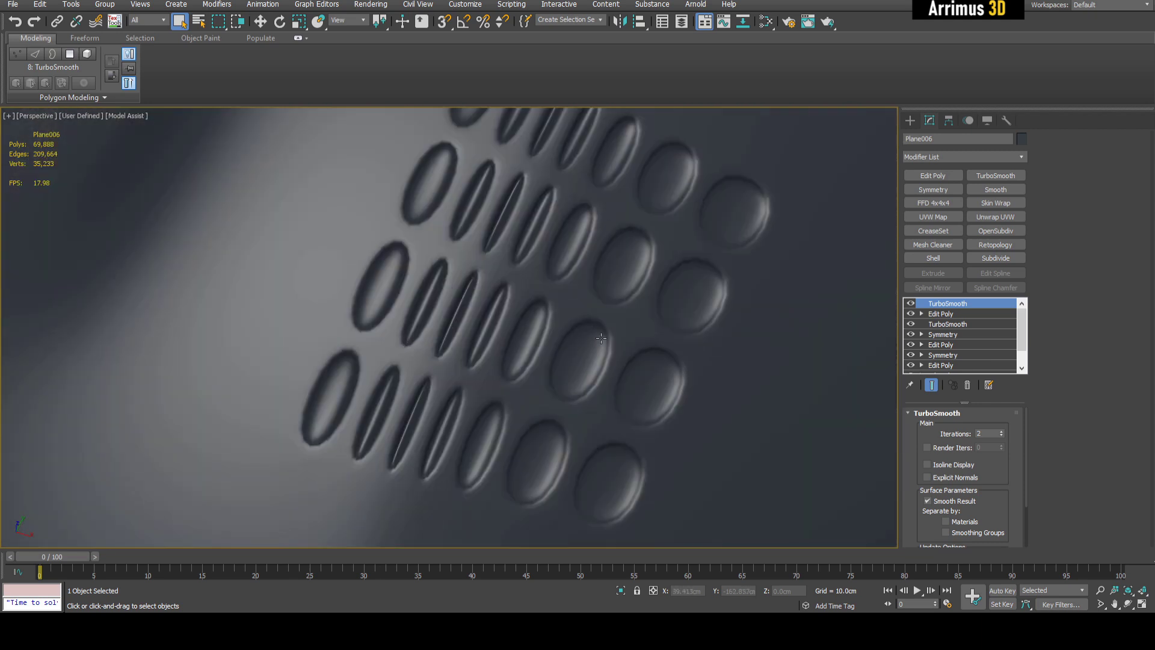
- Remove the upper TurboSmooth and the Edit Poly holding the forehead dimples from the modifier stack
middle_click_drag(601, 338, 592, 438, "alt")
middle_click_drag(464, 246, 622, 338)
scroll(627, 290, "up", 3)
scroll(650, 296, "down", 7)
middle_click_drag(665, 299, 791, 312, "alt")
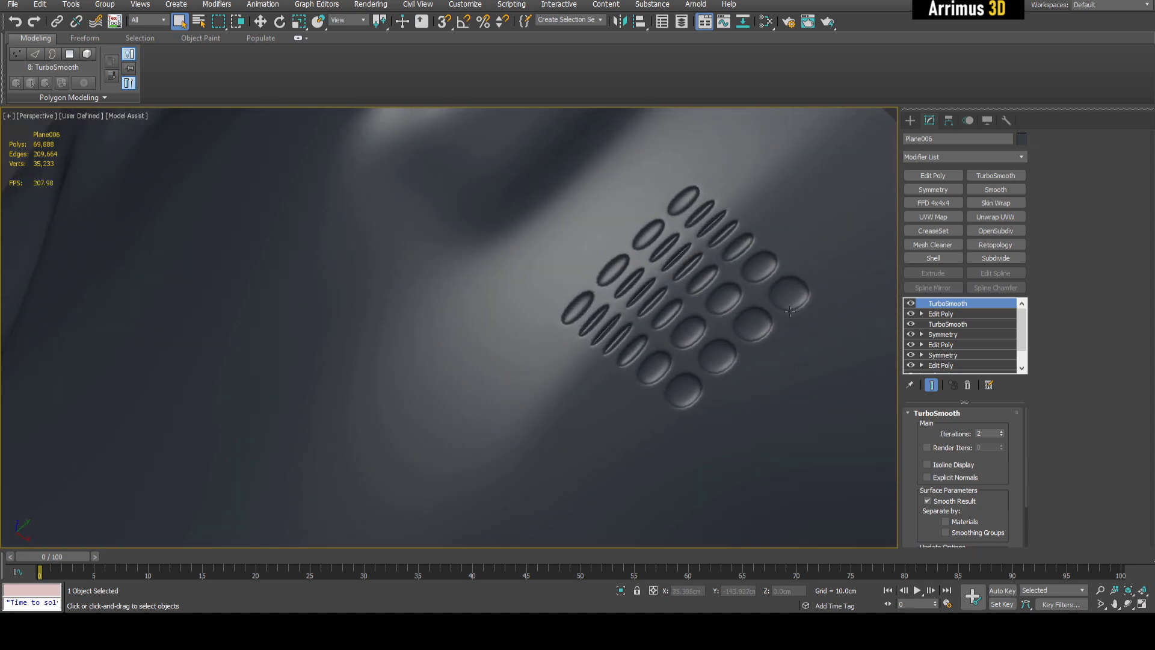
key("F4")
right_click(946, 303)
left_click(958, 320)
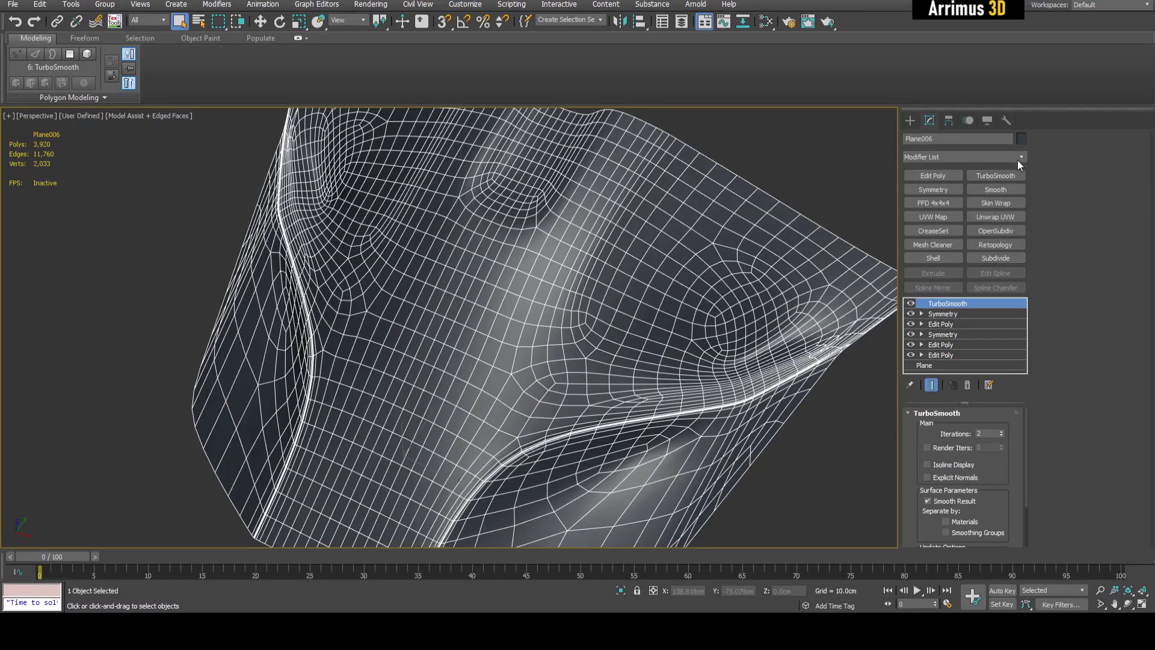
left_click(1021, 157)
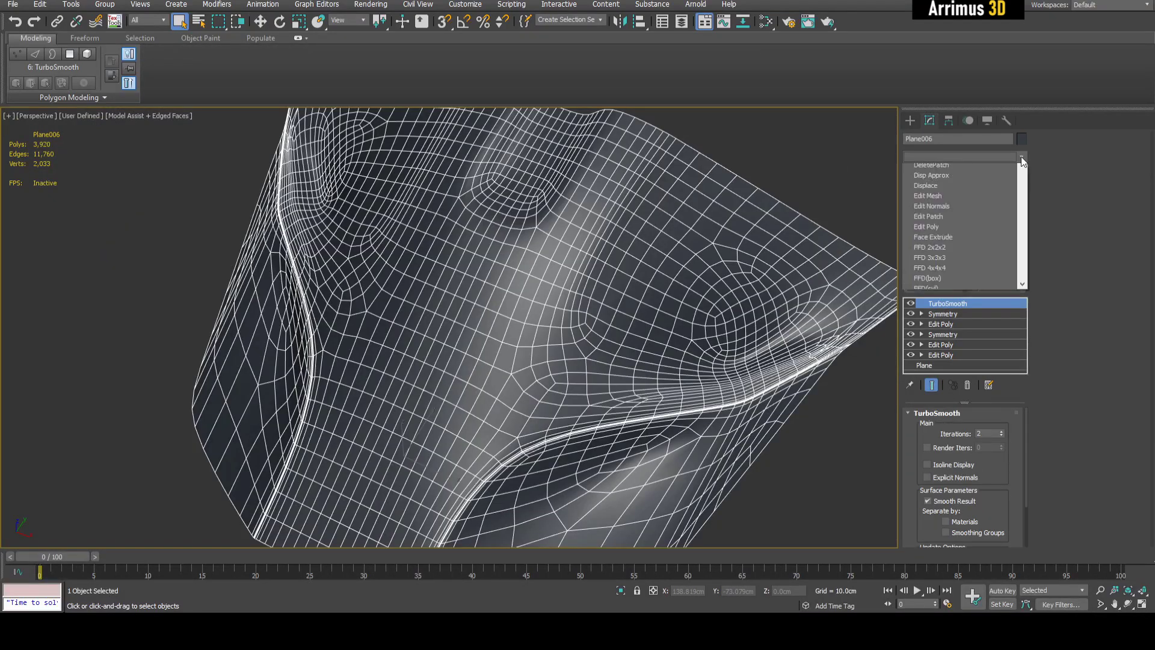
left_click_drag(1023, 183, 1002, 325)
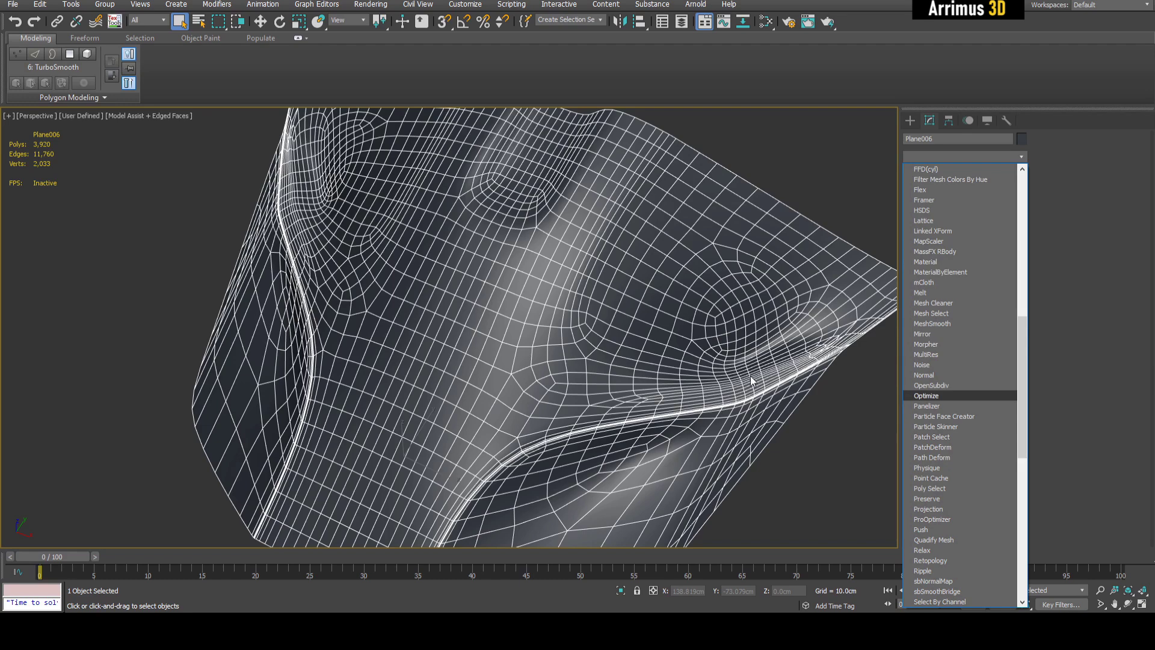
left_click(775, 160)
middle_click_drag(724, 241, 656, 281, "alt")
scroll(647, 333, "down", 2)
scroll(656, 282, "up", 5)
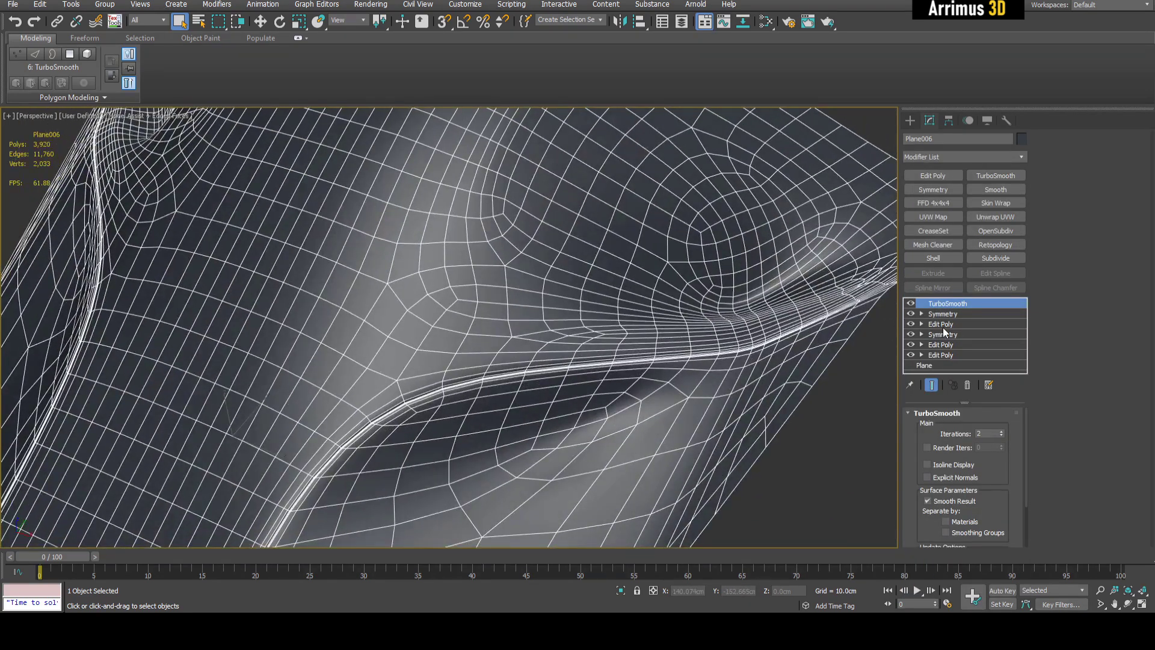
- Select all polygons in the Edit Poly between the two Symmetry modifiers and assign them smoothing group 1
left_click(943, 325)
middle_click_drag(555, 410, 480, 320, "alt")
key("grave")
scroll(509, 352, "up", 5)
key("4")
scroll(548, 295, "down", 6)
middle_click_drag(625, 277, 635, 306)
key("ctrl+a")
scroll(1125, 457, "down", 3)
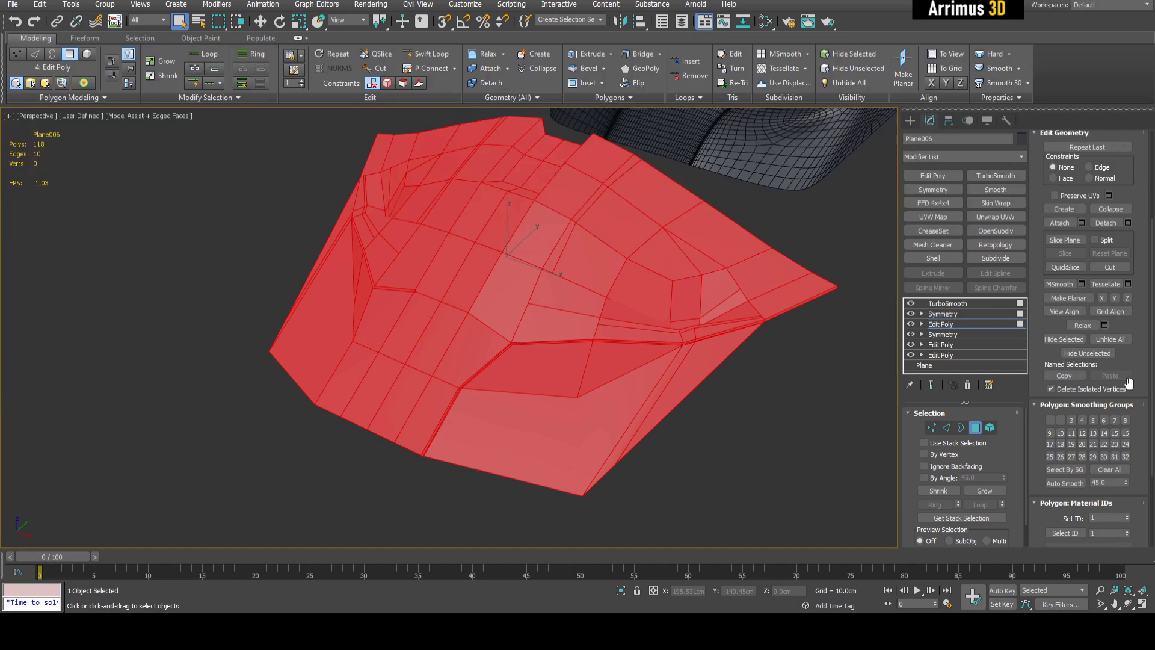
left_click(1050, 420)
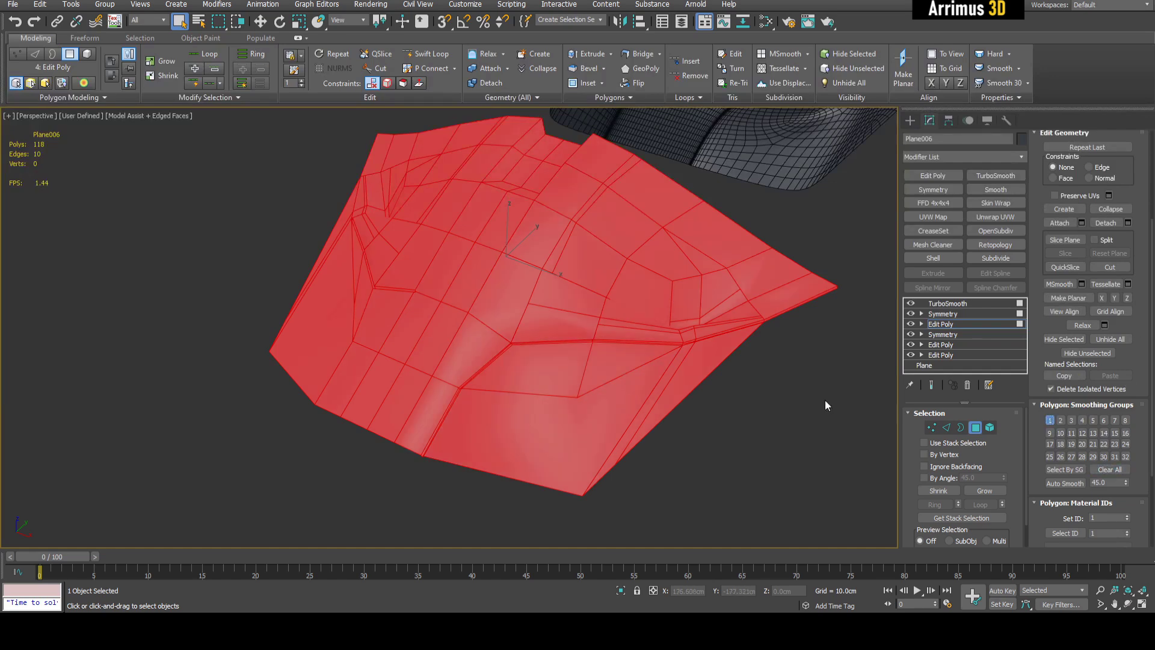
- Select the first thin polygon strip along the cheek crease and clear its smoothing groups
left_click(833, 421)
scroll(622, 444, "up", 7)
middle_click_drag(685, 283, 714, 357)
scroll(655, 313, "down", 4)
scroll(475, 288, "up", 6)
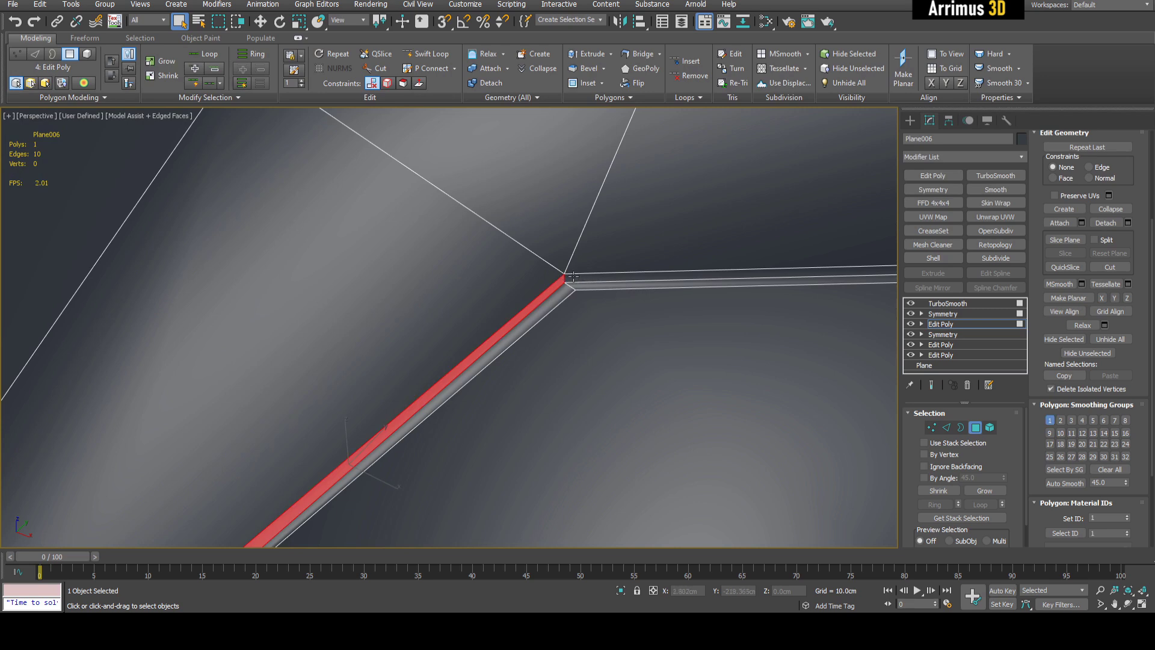
scroll(572, 277, "down", 6)
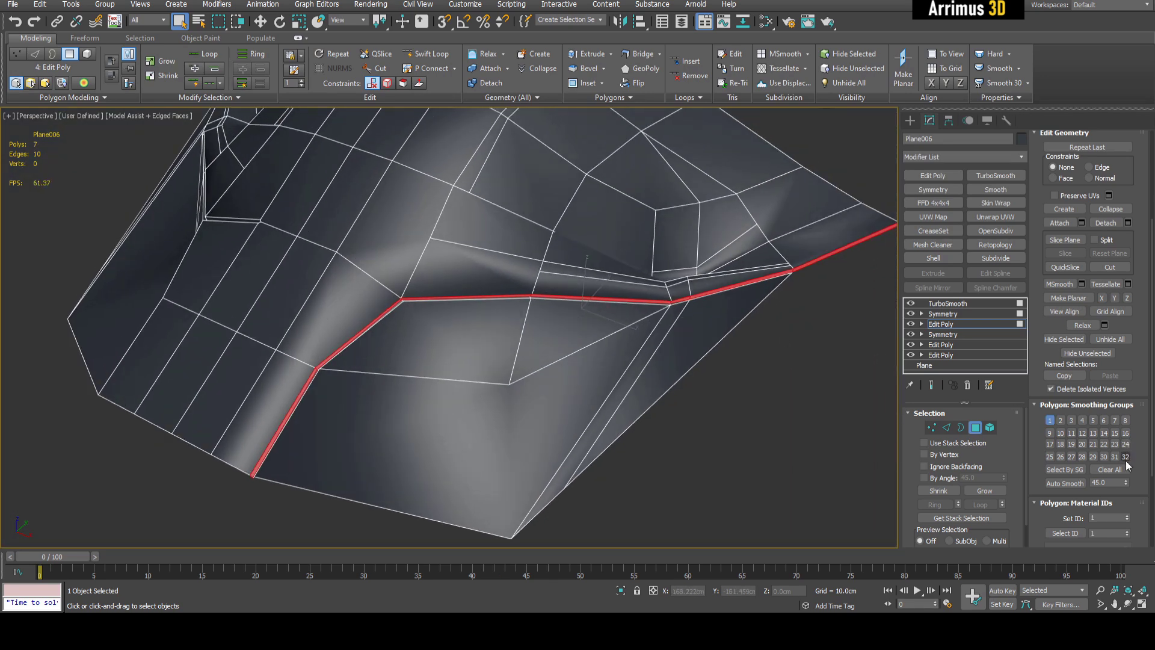
left_click(1121, 469)
- Select the adjacent thin polygon strip along the cheek crease, clear its smoothing groups and assign smoothing group 3
scroll(485, 335, "up", 8)
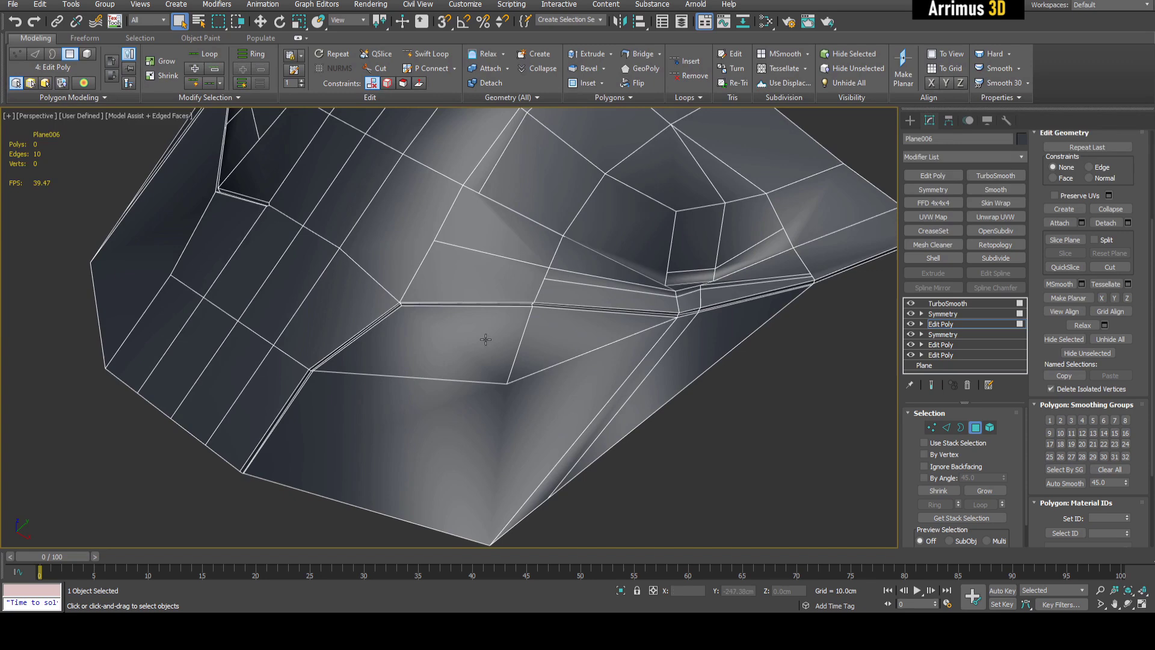
scroll(461, 285, "up", 3)
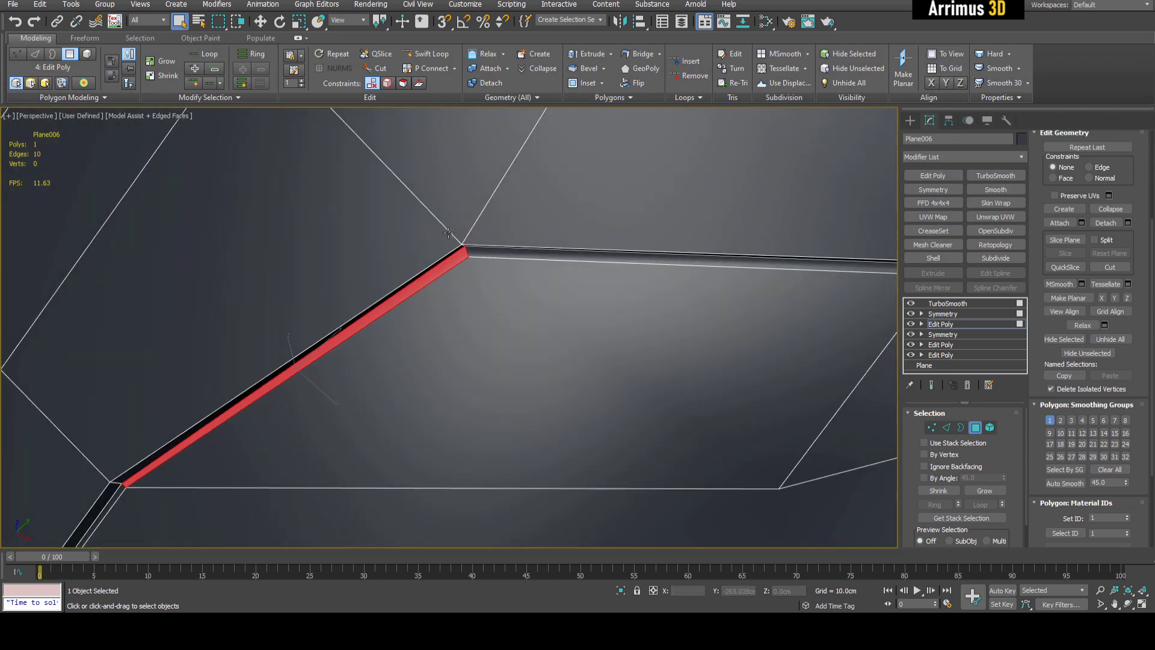
scroll(534, 275, "down", 6)
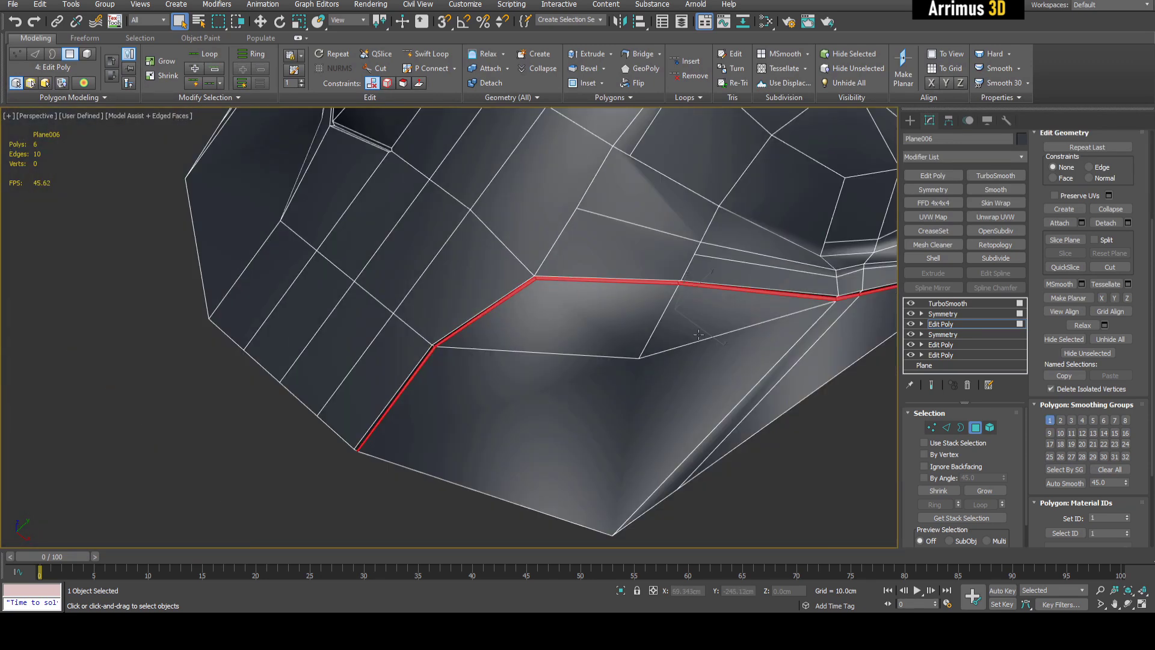
left_click(1124, 470)
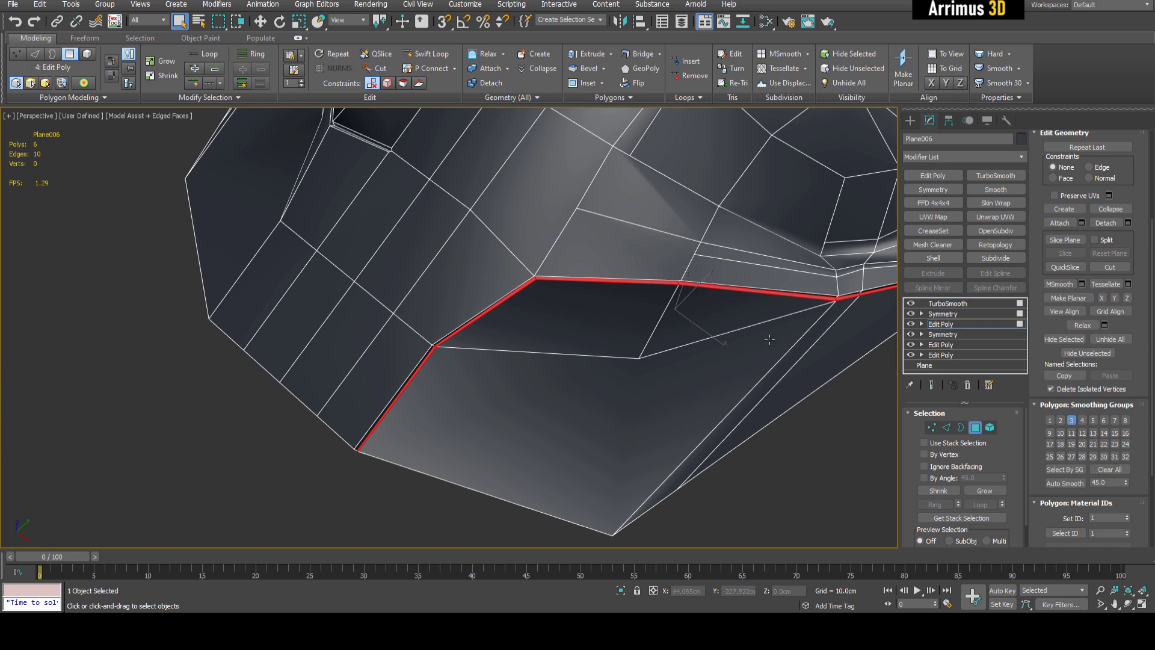
scroll(604, 434, "down", 3)
key("F4")
left_click(786, 418)
middle_click_drag(689, 367, 668, 344, "alt")
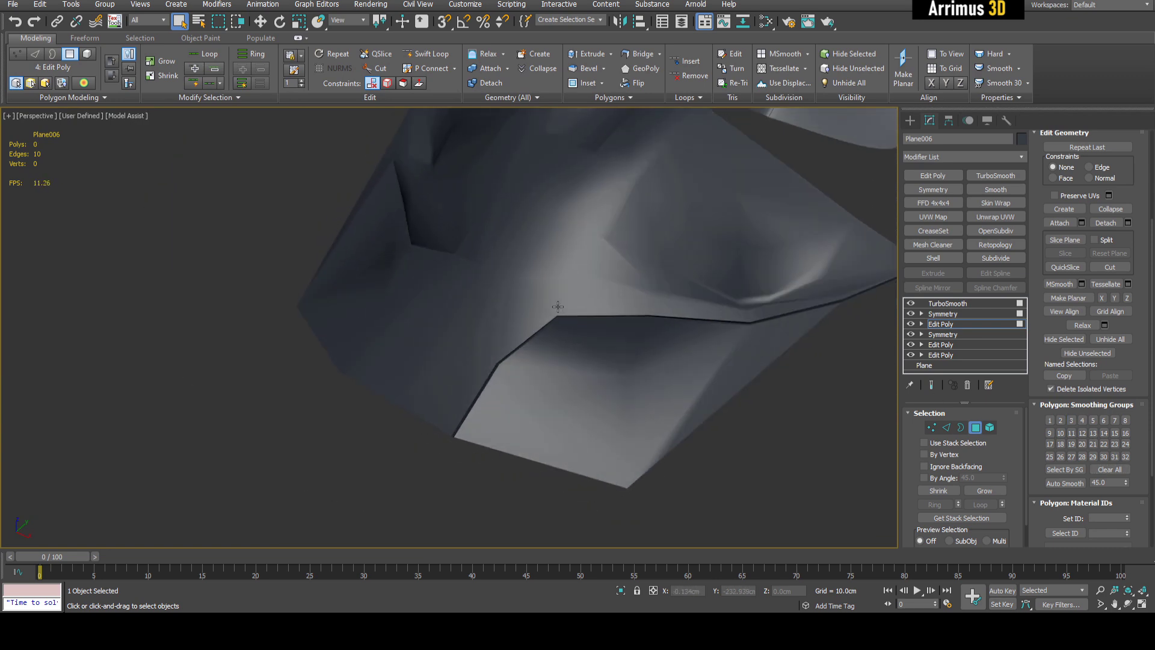
- Make the TurboSmooth separate its surface by smoothing groups and display the mesh edges
left_click(959, 303)
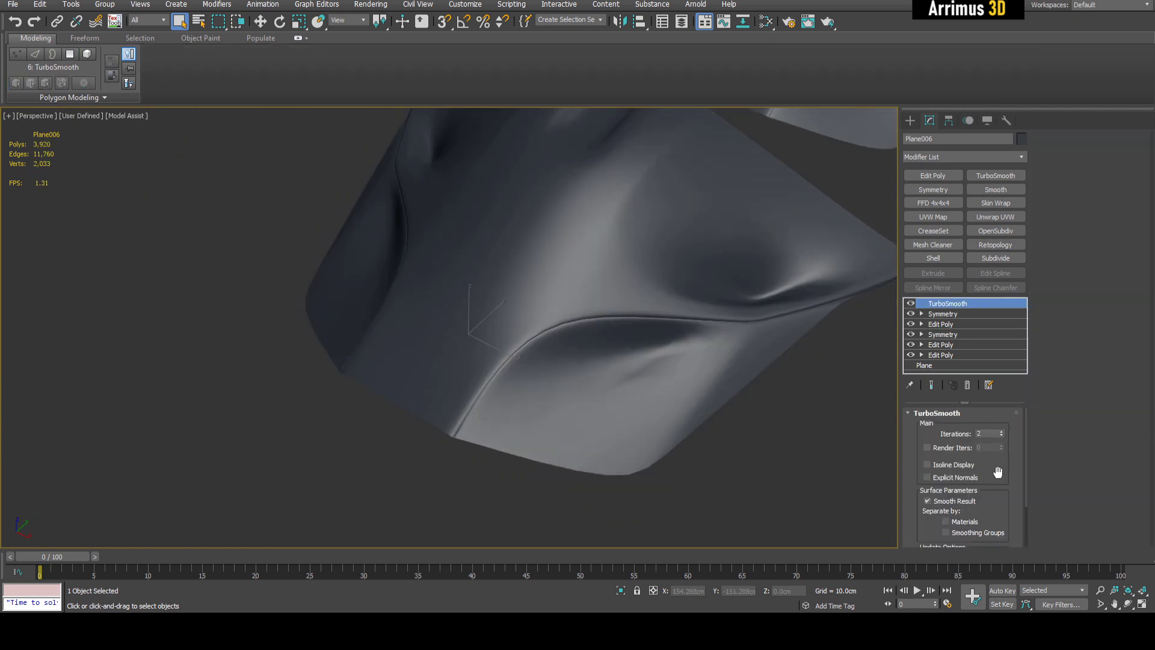
left_click(980, 532)
mouse_move(771, 337)
middle_mouse_down("alt")
mouse_move(752, 349)
mouse_move(784, 341)
middle_mouse_up("alt")
key("F4")
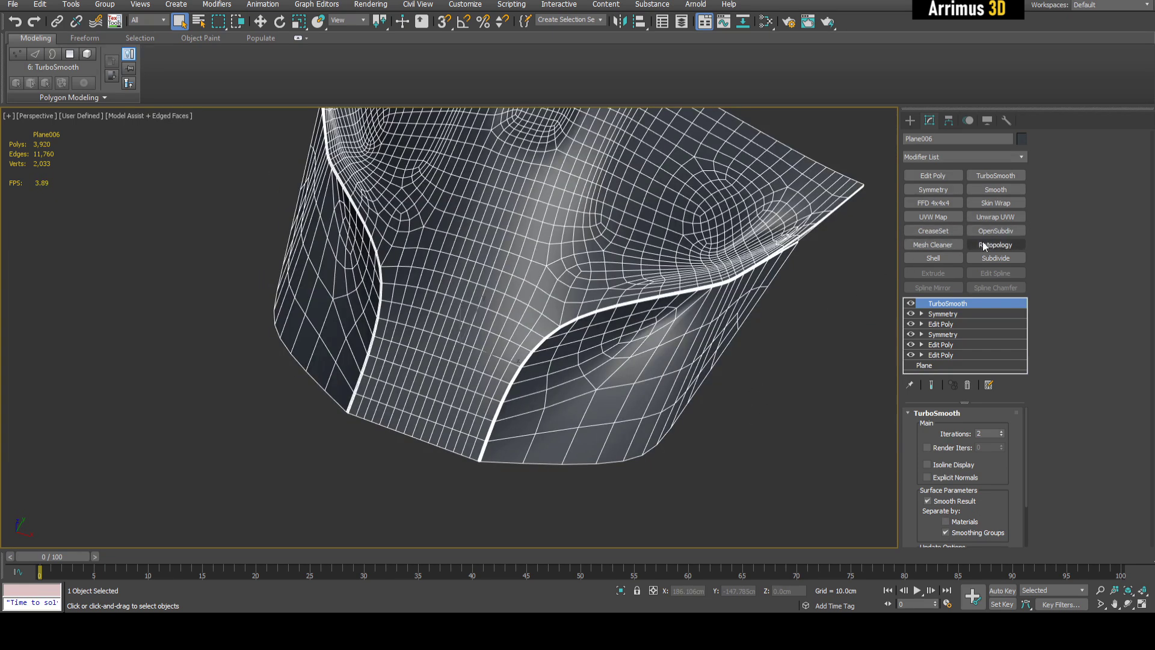
- Add an Edit Poly above the TurboSmooth and delete the polygons of one half of the mask
middle_click_drag(518, 409, 574, 382, "alt")
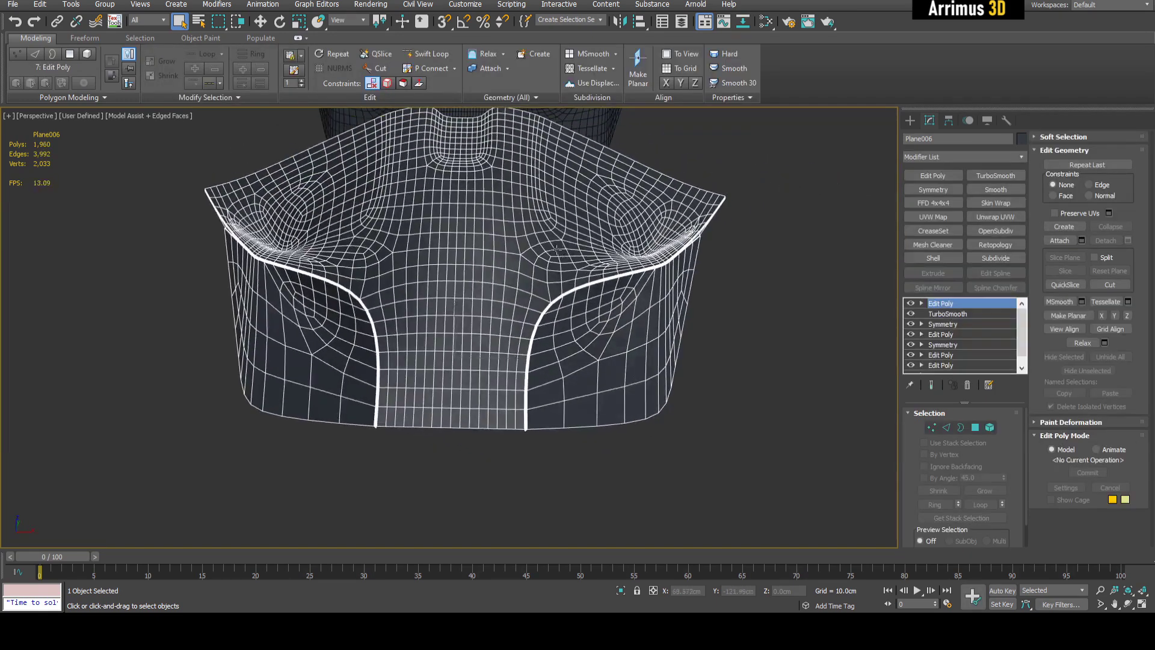
scroll(575, 383, "down", 3)
key("4")
left_click_drag(504, 420, 506, 421)
key("Delete")
middle_click_drag(752, 352, 703, 373, "alt")
scroll(704, 373, "up", 3)
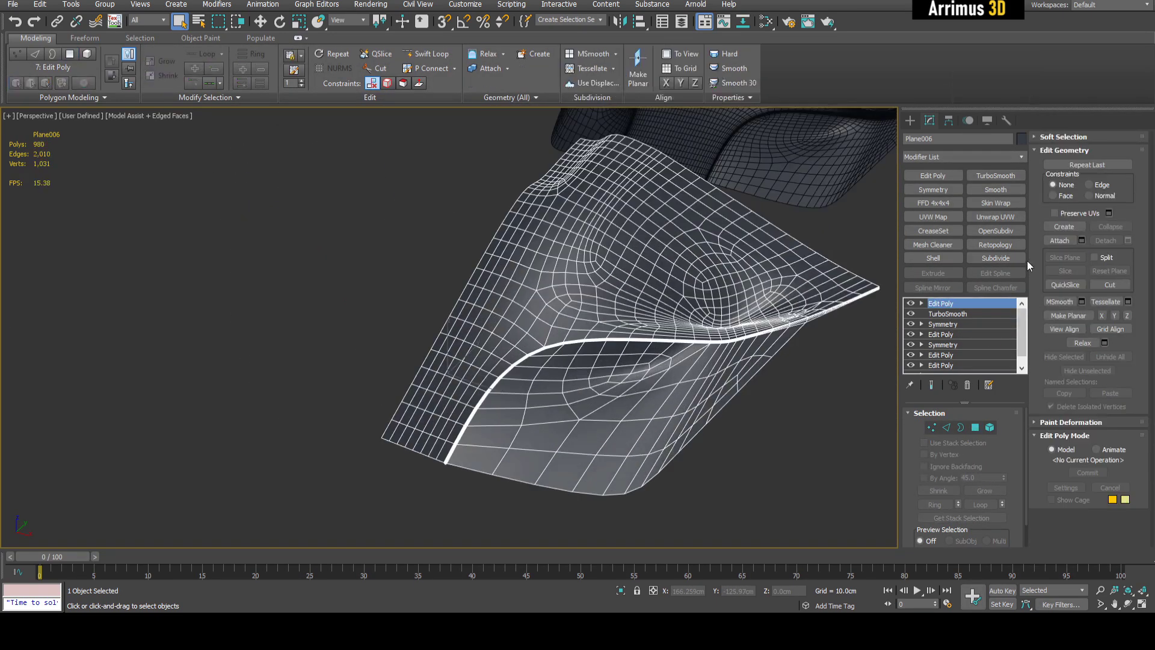
- Add a Retopology modifier with Regularize 1.0 and Anisotropy 0.0, and compute it with a face count of 5000
left_click(1006, 245)
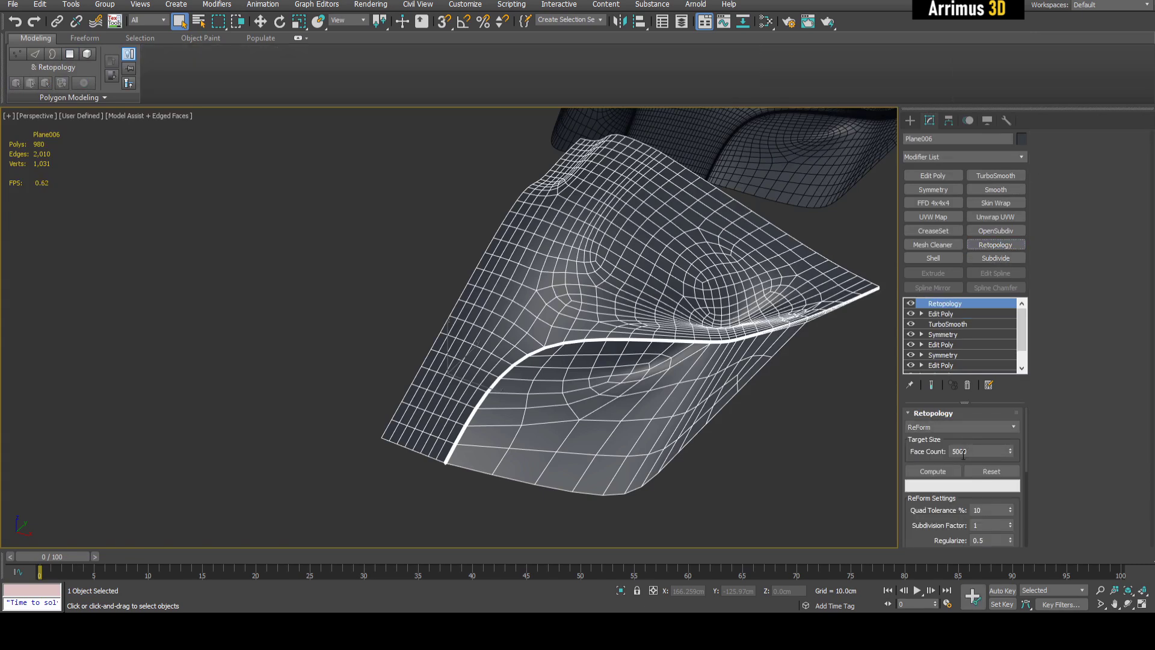
scroll(976, 477, "down", 2)
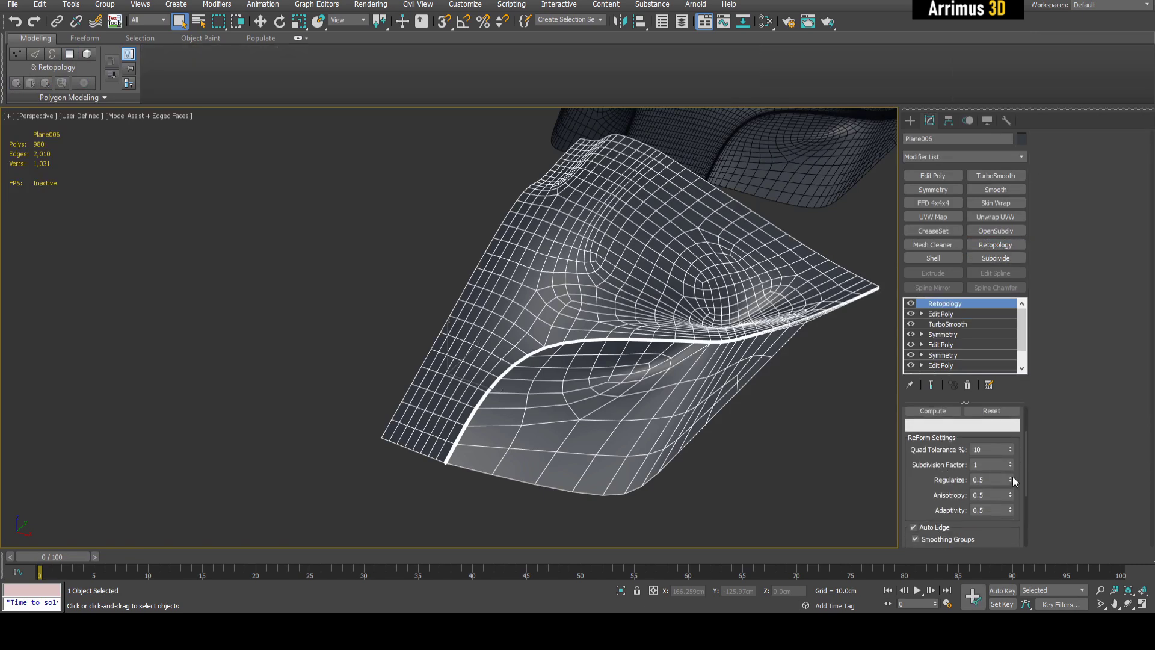
left_click(1011, 477)
scroll(934, 504, "up", 2)
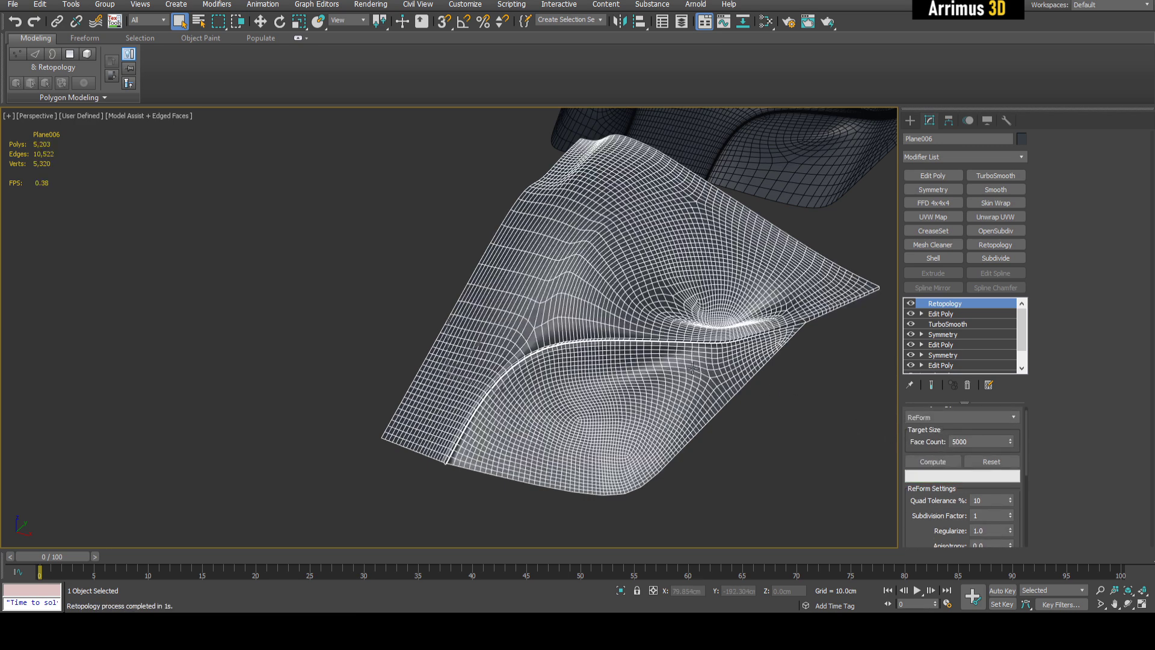
scroll(681, 341, "up", 5)
key("F4")
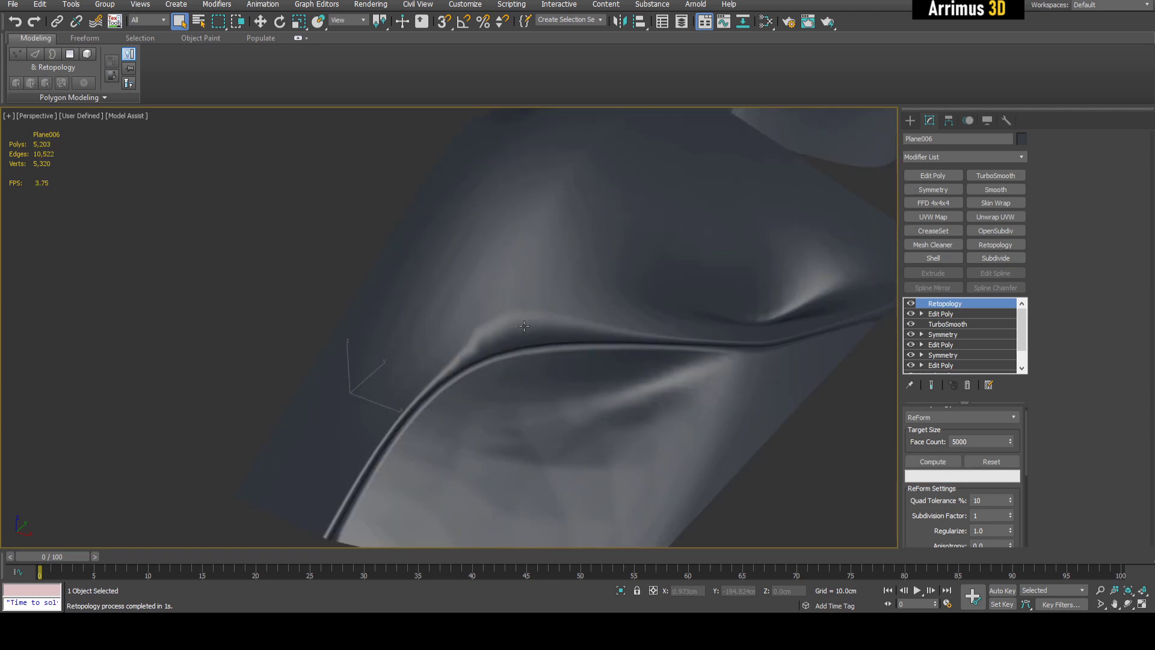
- Set the Retopology face count to 1000 and recompute the mesh
key("F4")
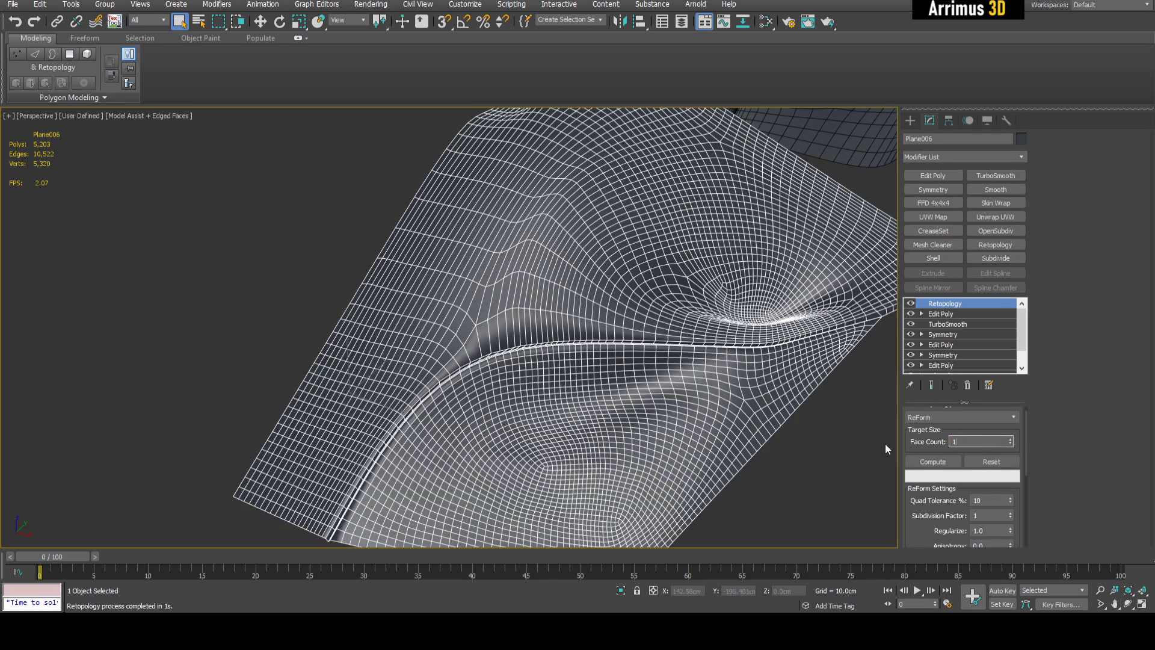
type("000")
left_click(947, 461)
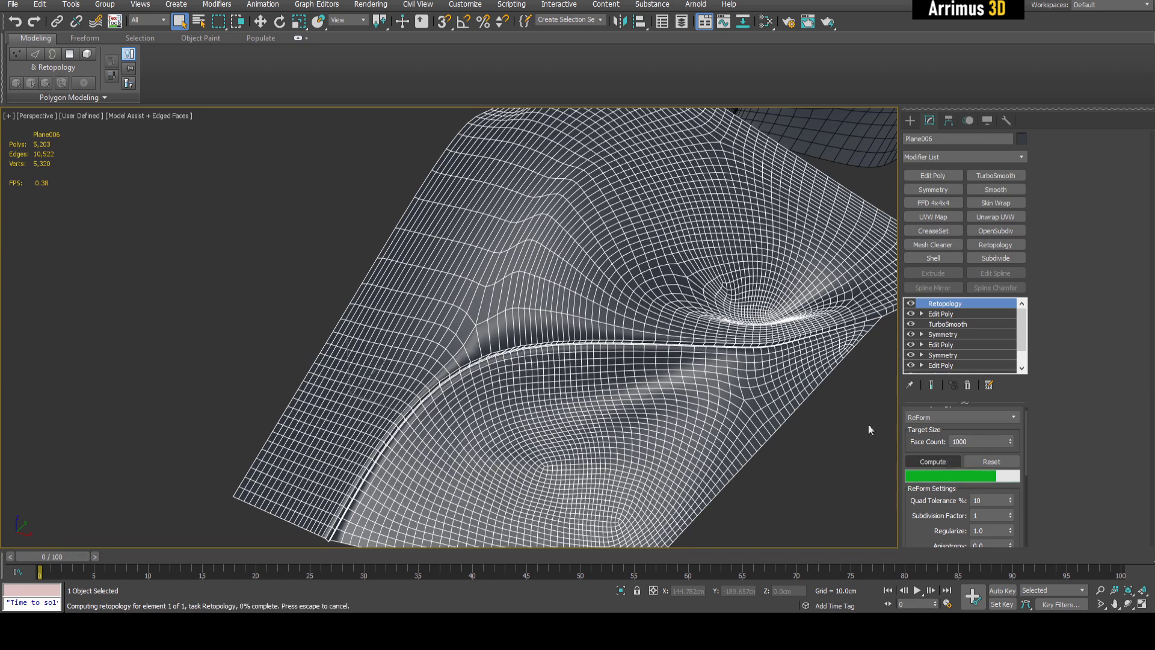
- Compare the mesh flow around the cheek crease with the Retopology modifier disabled and enabled
left_click(913, 303)
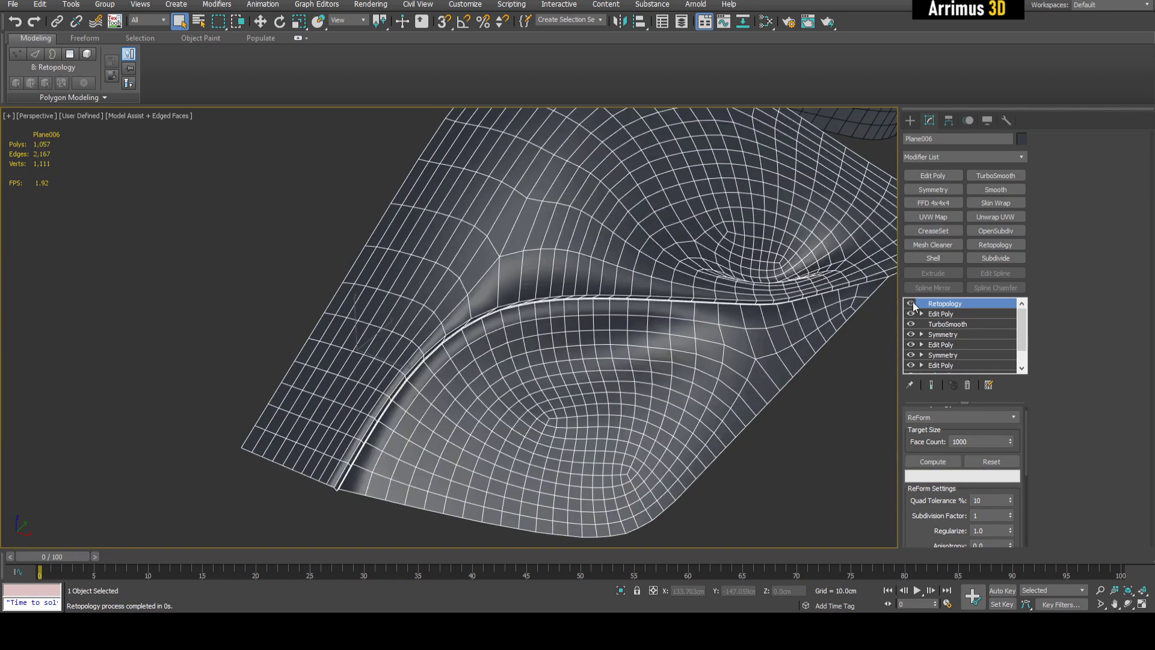
left_click(913, 303)
middle_click_drag(613, 360, 657, 309)
scroll(657, 309, "up", 3)
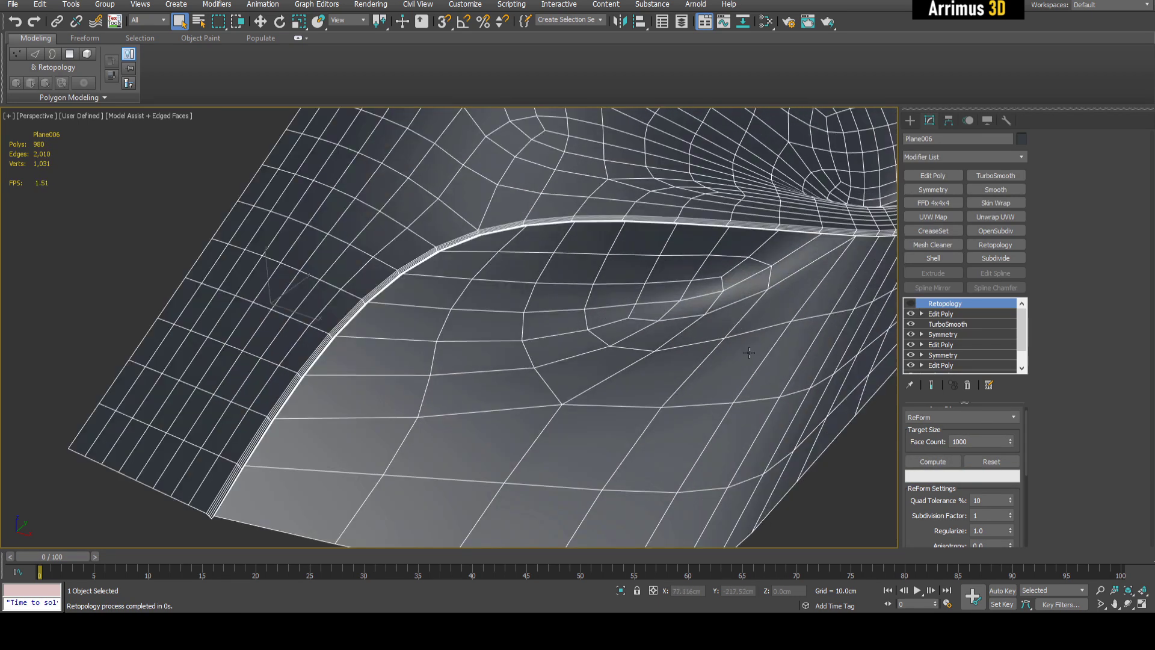
scroll(749, 352, "down", 3)
left_click(911, 303)
scroll(659, 400, "up", 3)
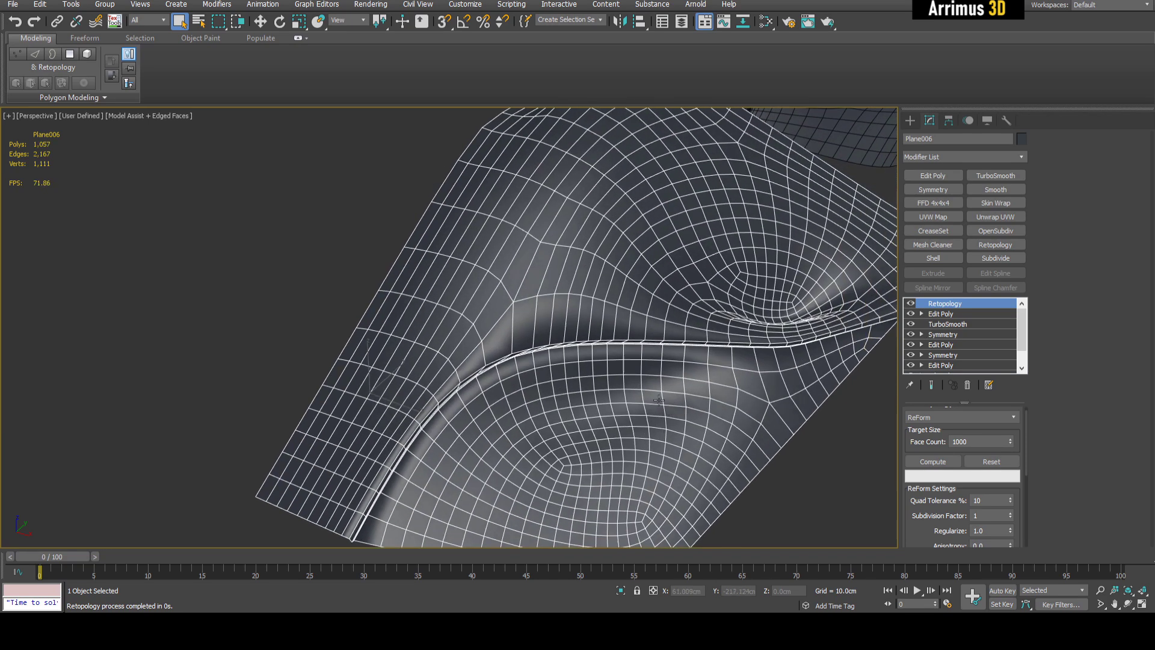
- Add a Smooth modifier above the Retopology and enable Auto Smooth to restore the hard crease shading
middle_click_drag(659, 400, 790, 355, "alt")
key("F4")
left_click(998, 189)
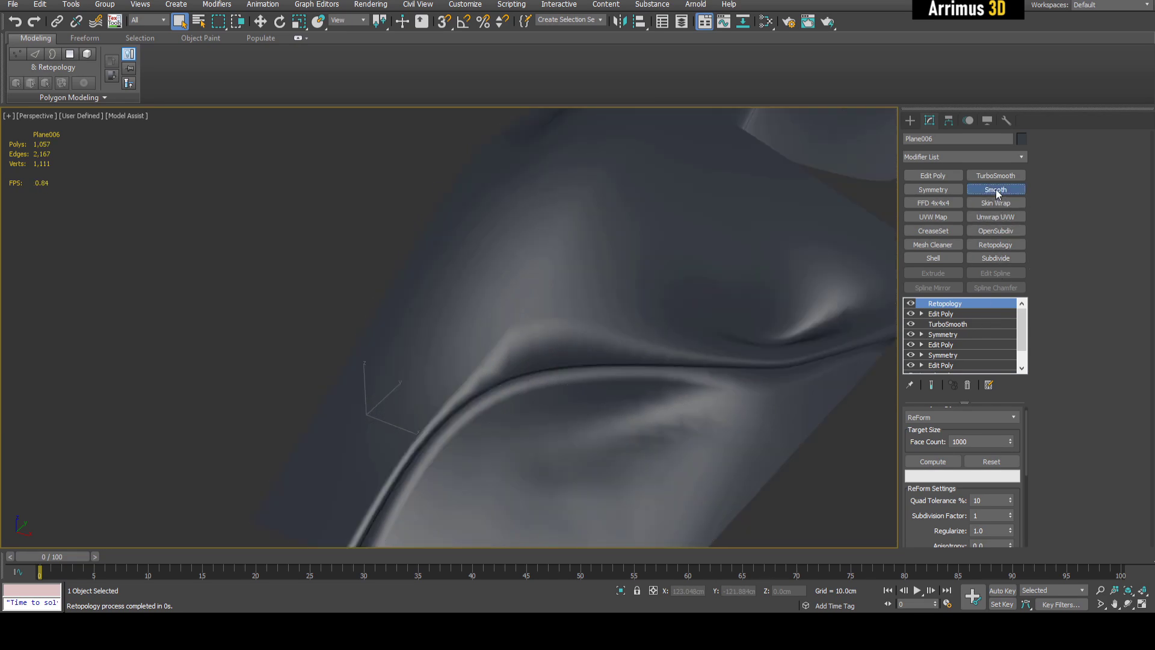
middle_click_drag(524, 352, 570, 325)
scroll(570, 325, "up", 4)
left_click(956, 428)
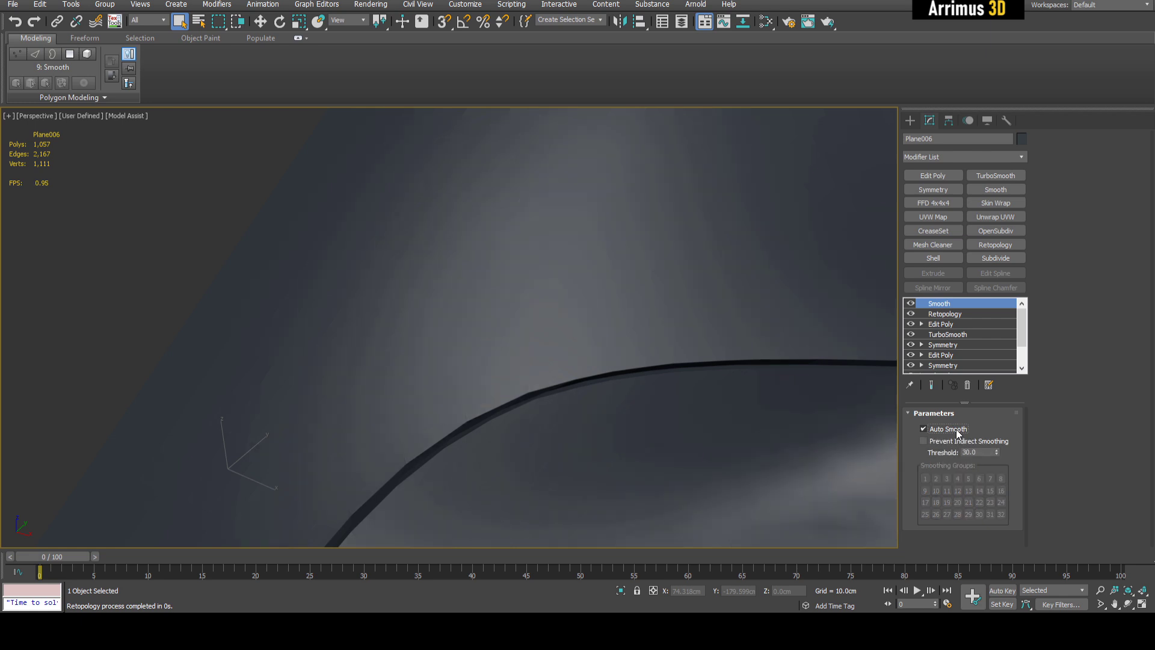
scroll(606, 322, "up", 3)
scroll(380, 393, "down", 5)
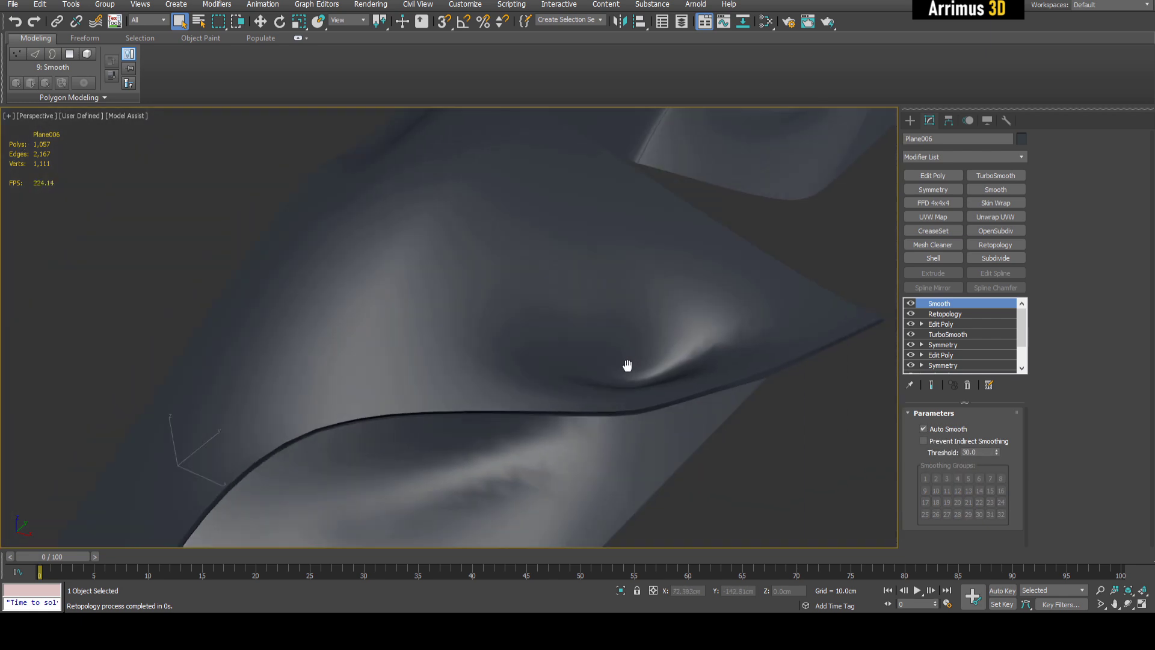
- Add a second Retopology modifier with Regularize 0.9, Anisotropy 0.2 and Adaptivity 0.2
key("F4")
left_click(992, 245)
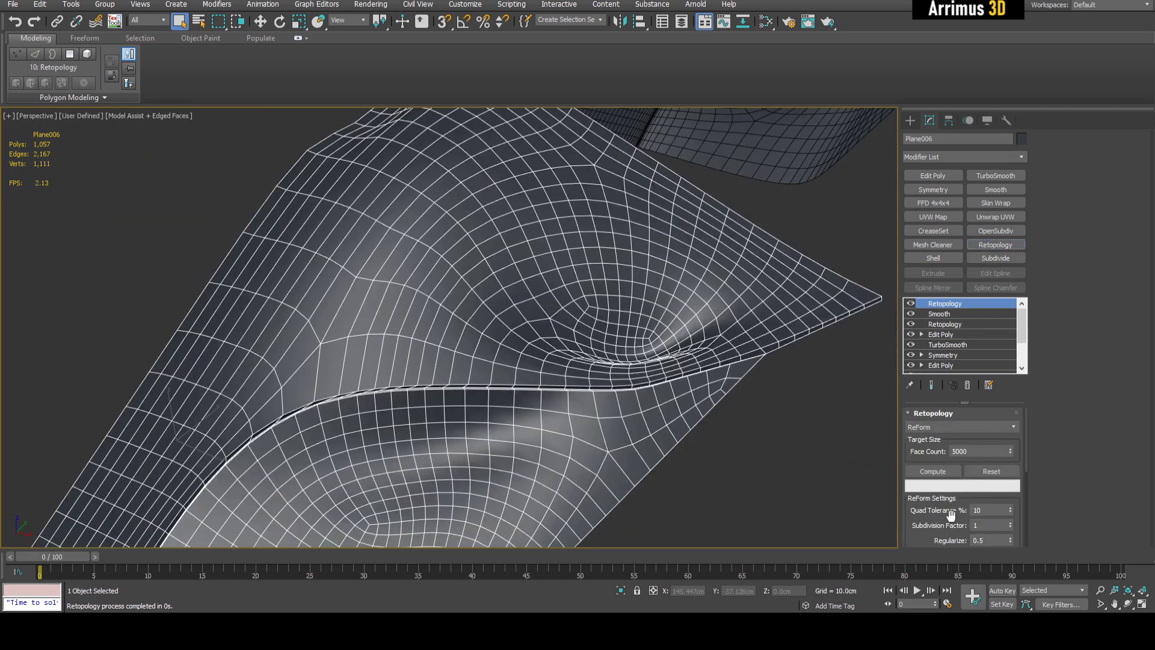
scroll(963, 476, "down", 3)
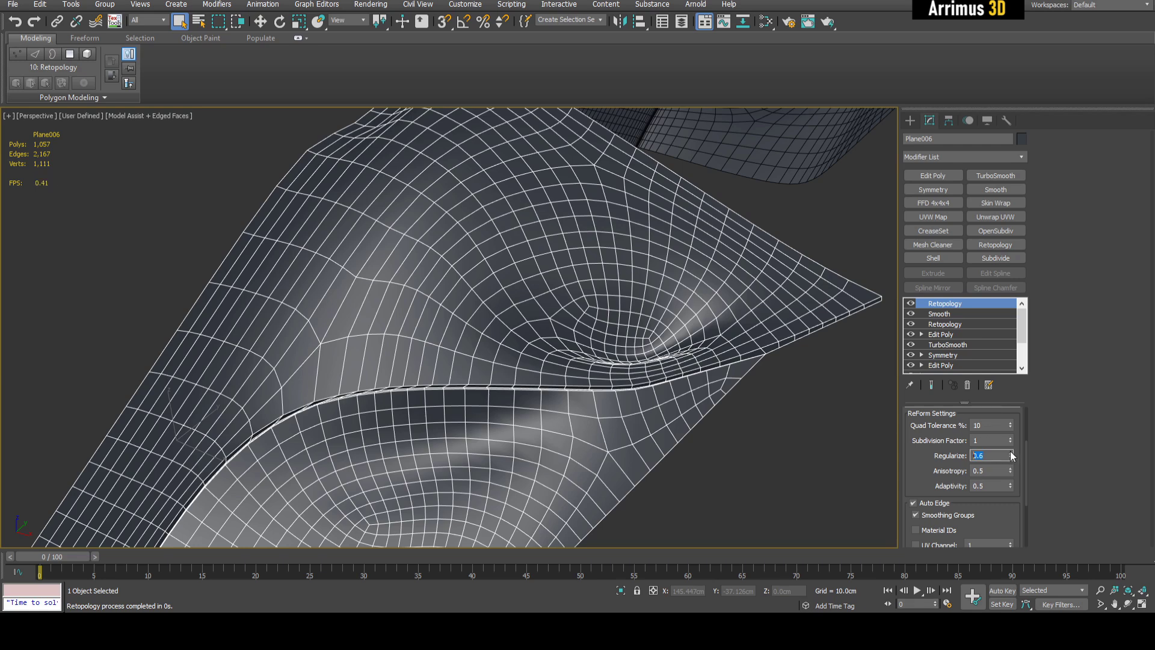
left_click(1011, 488)
left_click(1011, 488)
left_click(1012, 488)
scroll(932, 463, "up", 2)
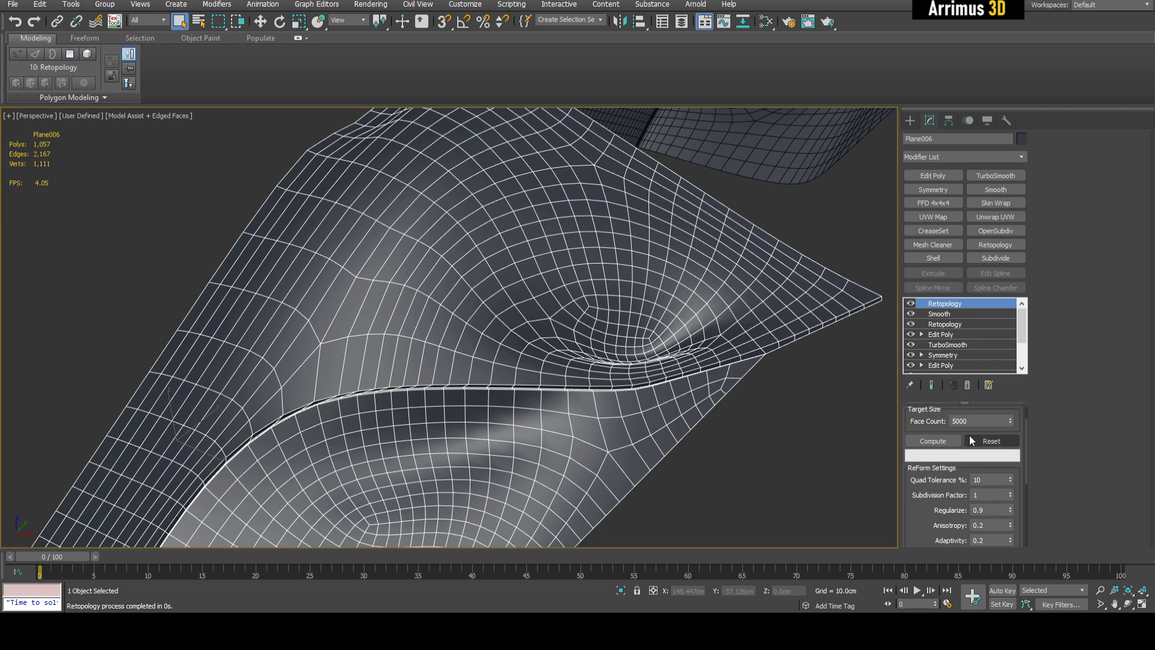
- Set the second Retopology's face count to 750 and compute the new mesh
type("750")
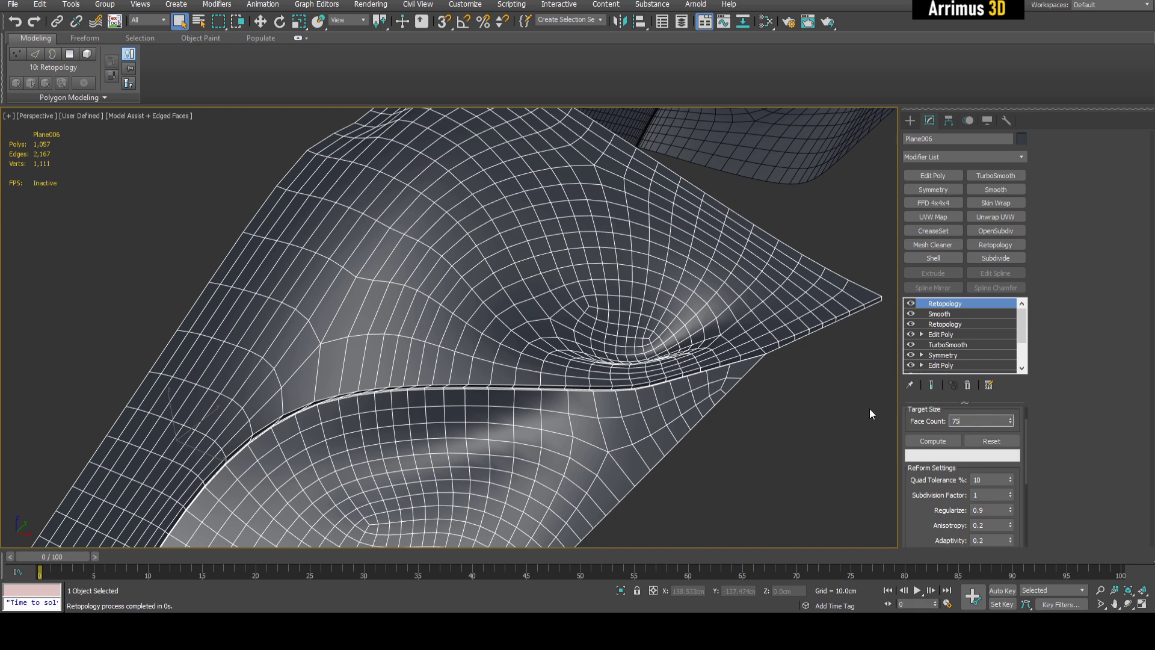
left_click(931, 440)
middle_click_drag(706, 395, 747, 364)
scroll(738, 319, "down", 3)
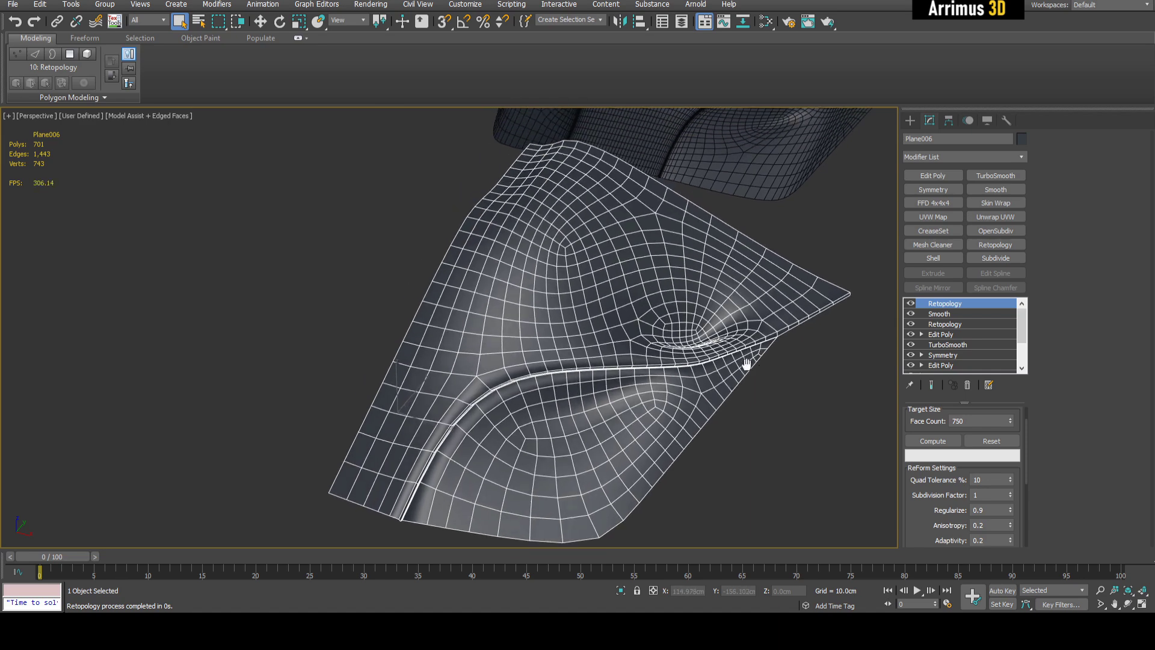
- Compare the mesh flow around the cheek crease and eye with the second Retopology modifier disabled and enabled
middle_click_drag(788, 328, 592, 325, "alt")
left_click(911, 303)
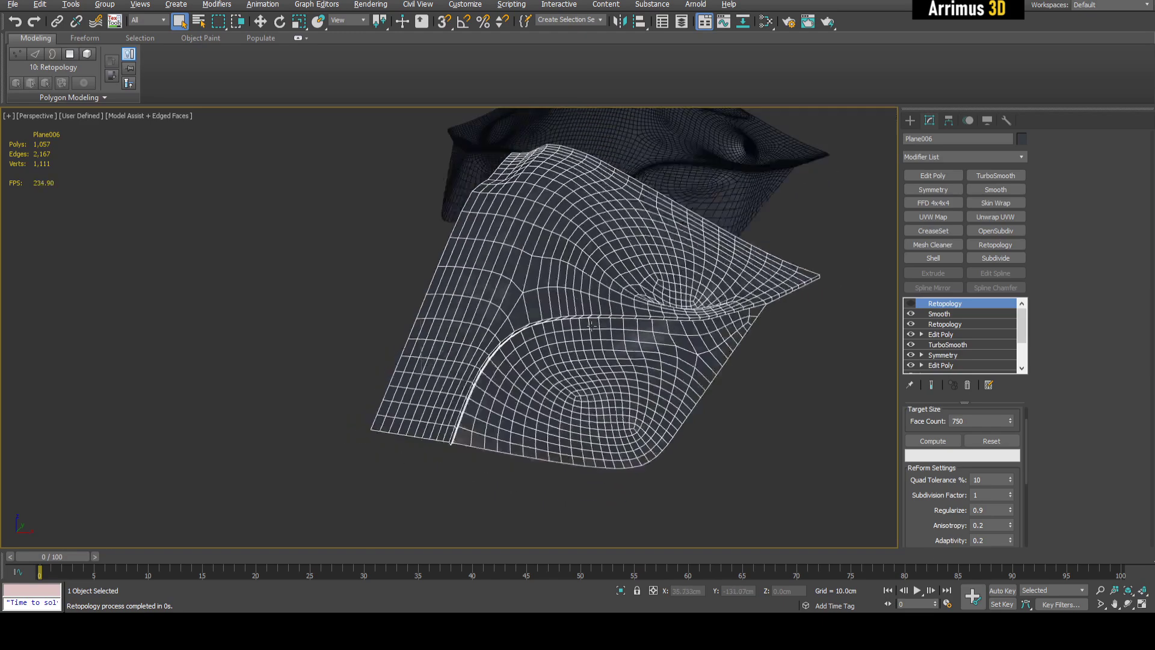
scroll(591, 325, "up", 6)
scroll(501, 280, "down", 2)
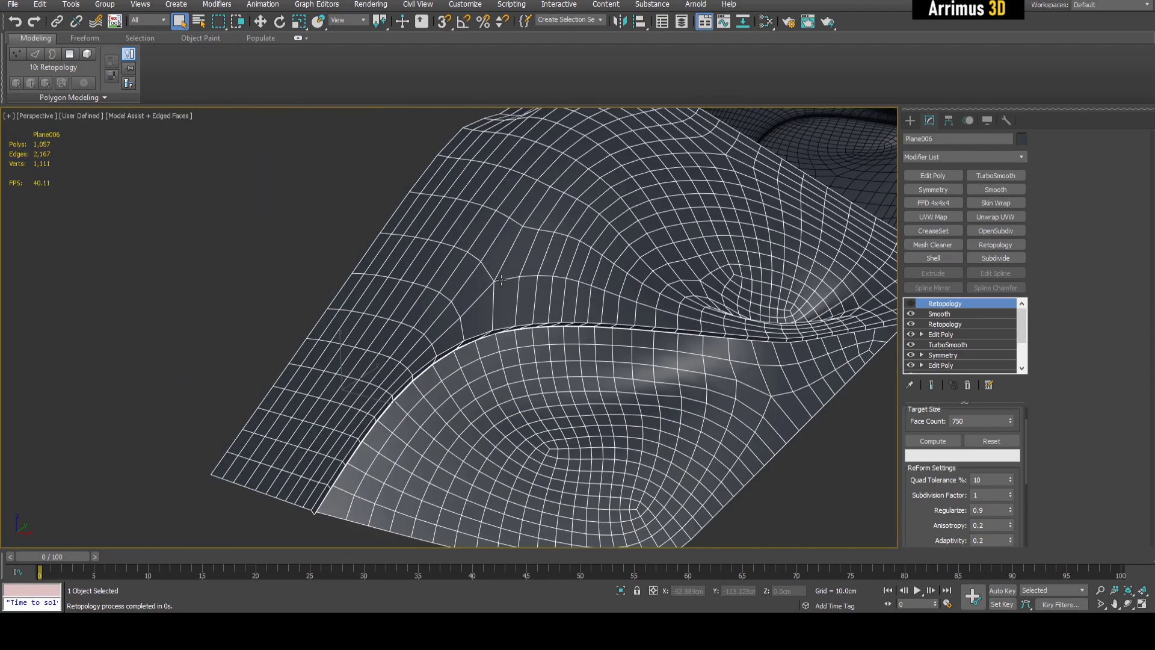
left_click(911, 303)
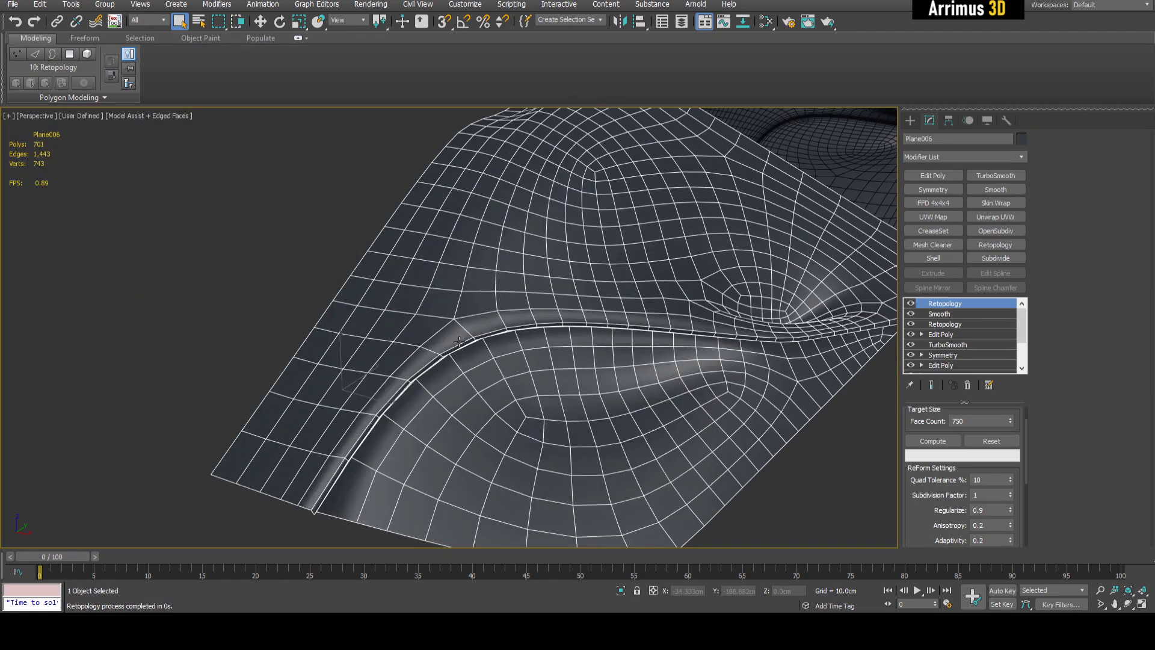
middle_click_drag(499, 314, 711, 390)
left_click(911, 304)
left_click(911, 303)
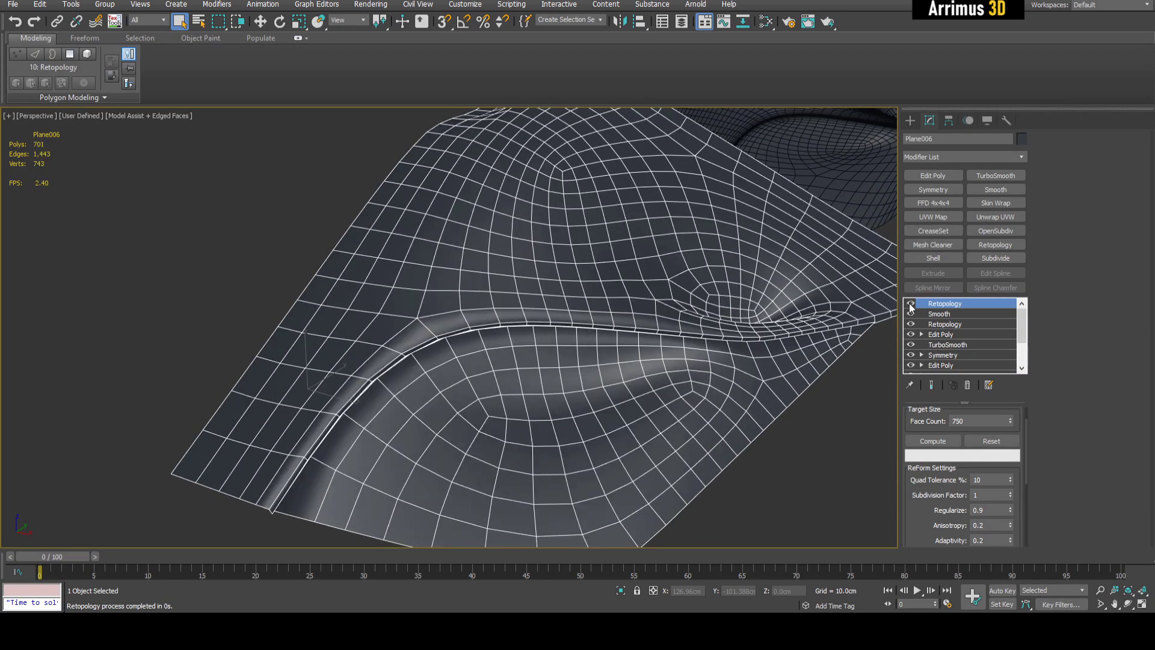
left_click(911, 304)
left_click(911, 304)
left_click(911, 304)
left_click(911, 304)
left_click(911, 304)
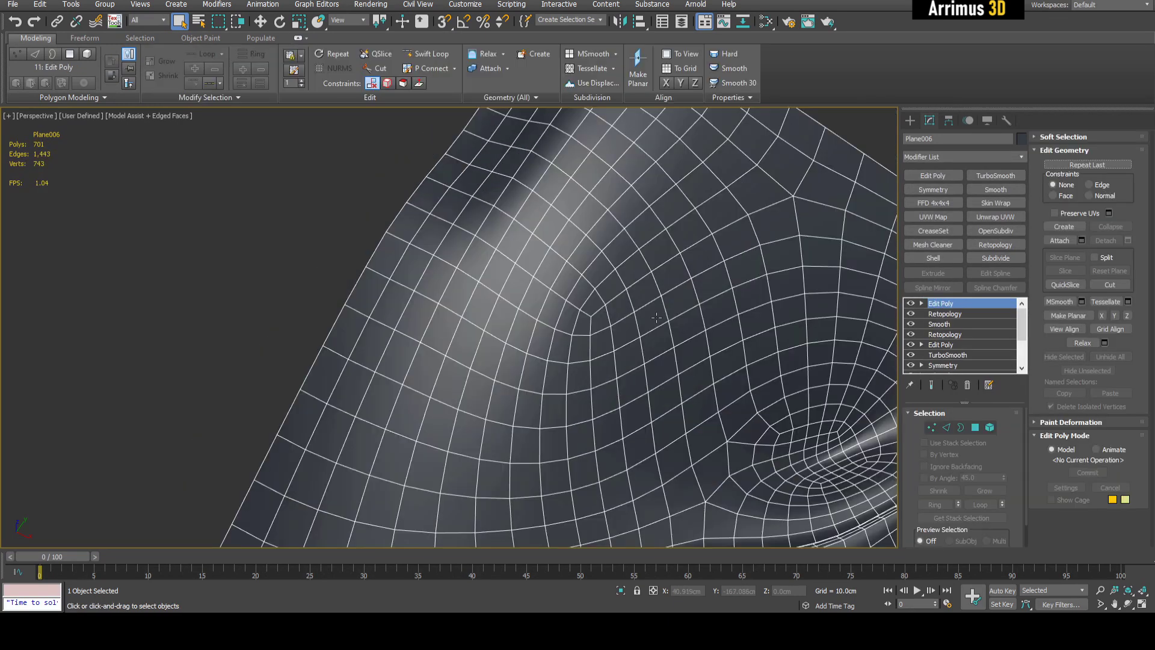
- Add an Edit Poly modifier and select ten separate polygons scattered around the pole beside the central ridge
key("4")
middle_click_drag(657, 317, 568, 341)
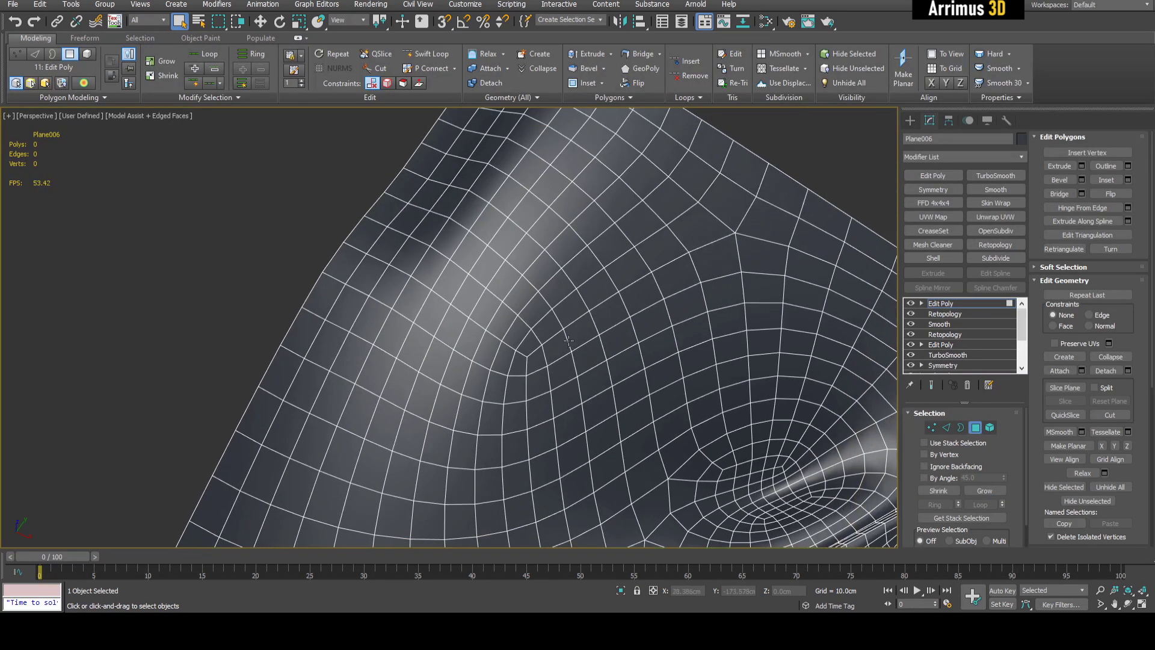
scroll(569, 341, "down", 4)
scroll(569, 338, "up", 5)
scroll(551, 368, "up", 1)
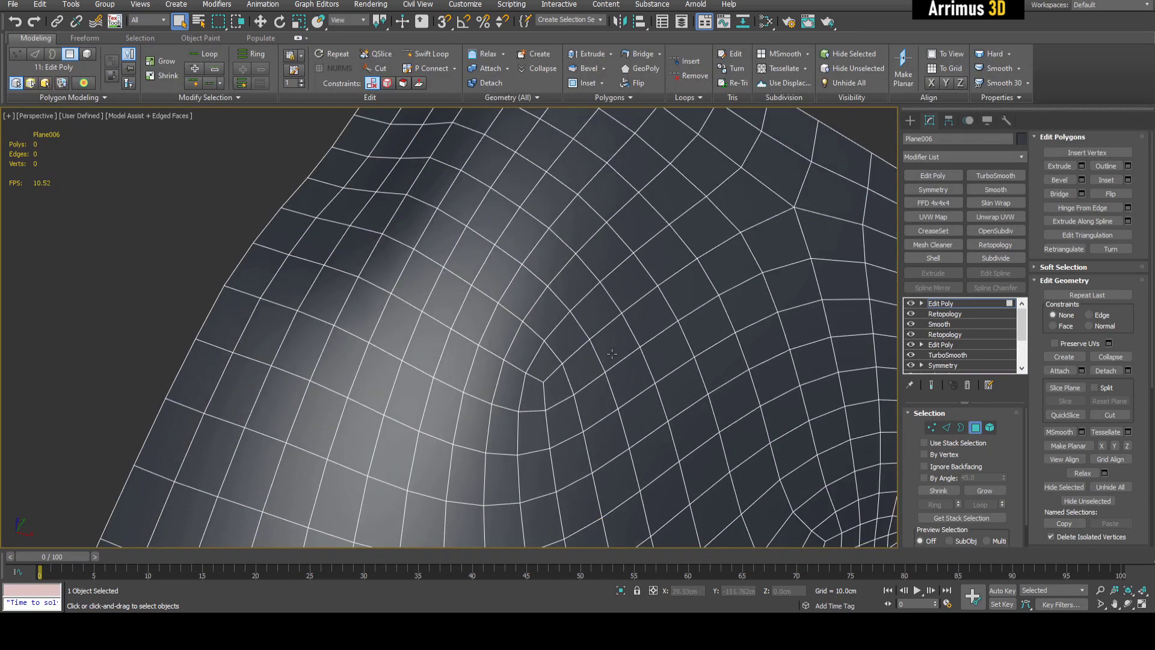
scroll(557, 373, "down", 2)
scroll(560, 372, "up", 2)
left_click(576, 410)
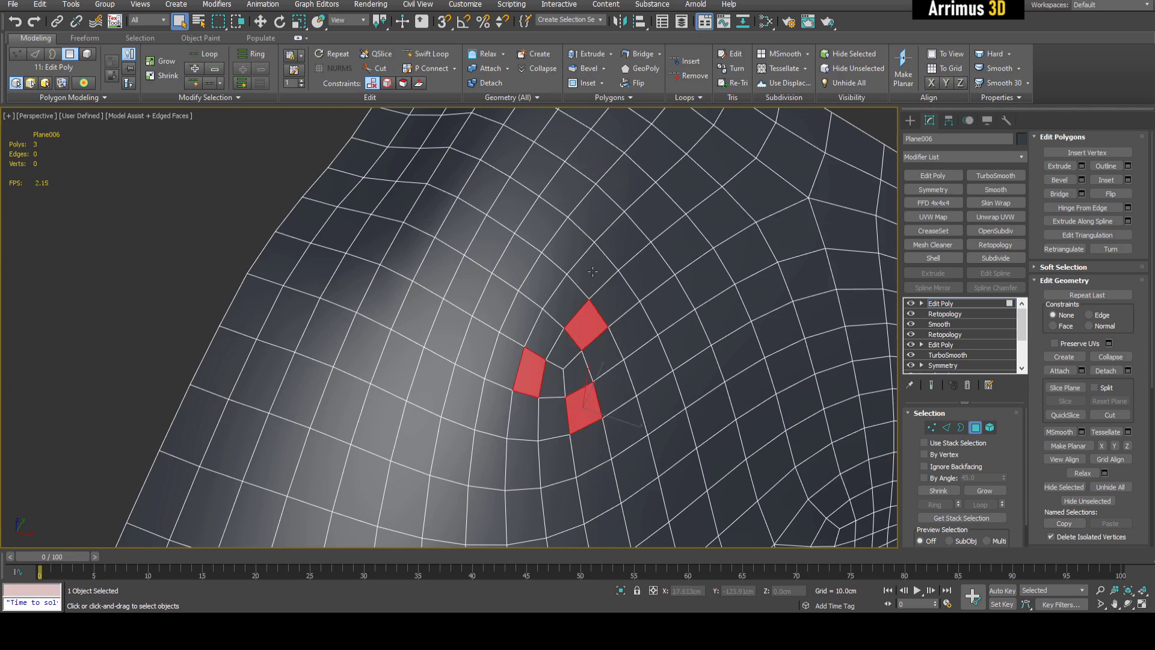
middle_click_drag(593, 271, 609, 269)
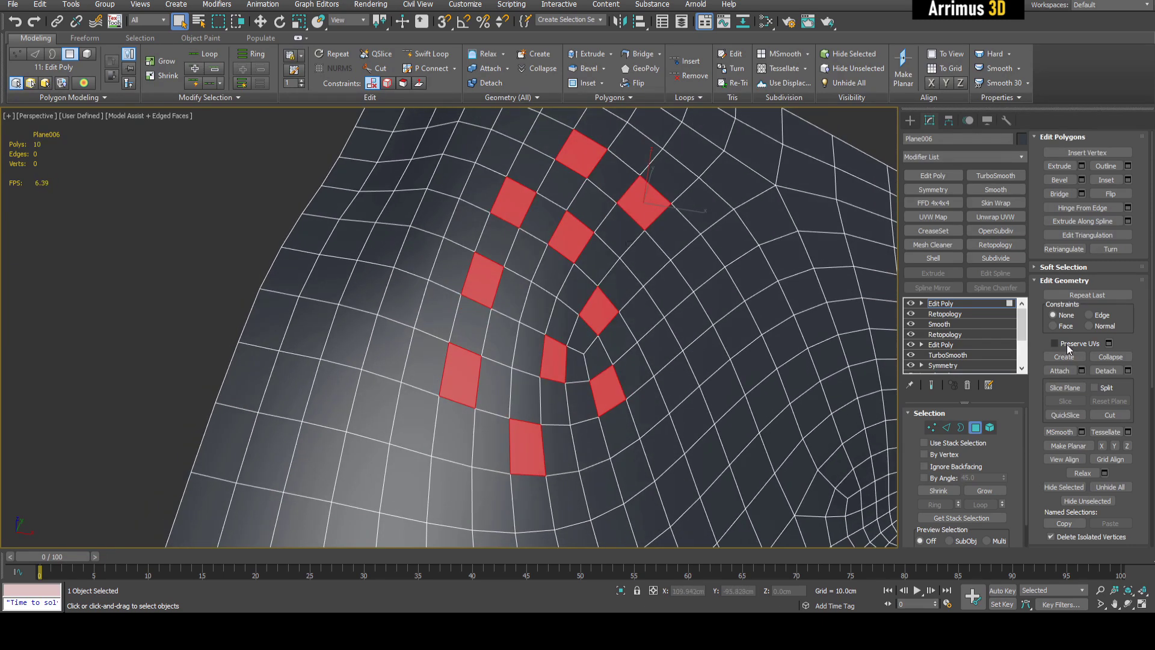
- Set the editing constraint to Face and reshape the ten selected polygons into regular squares
left_click(1057, 326)
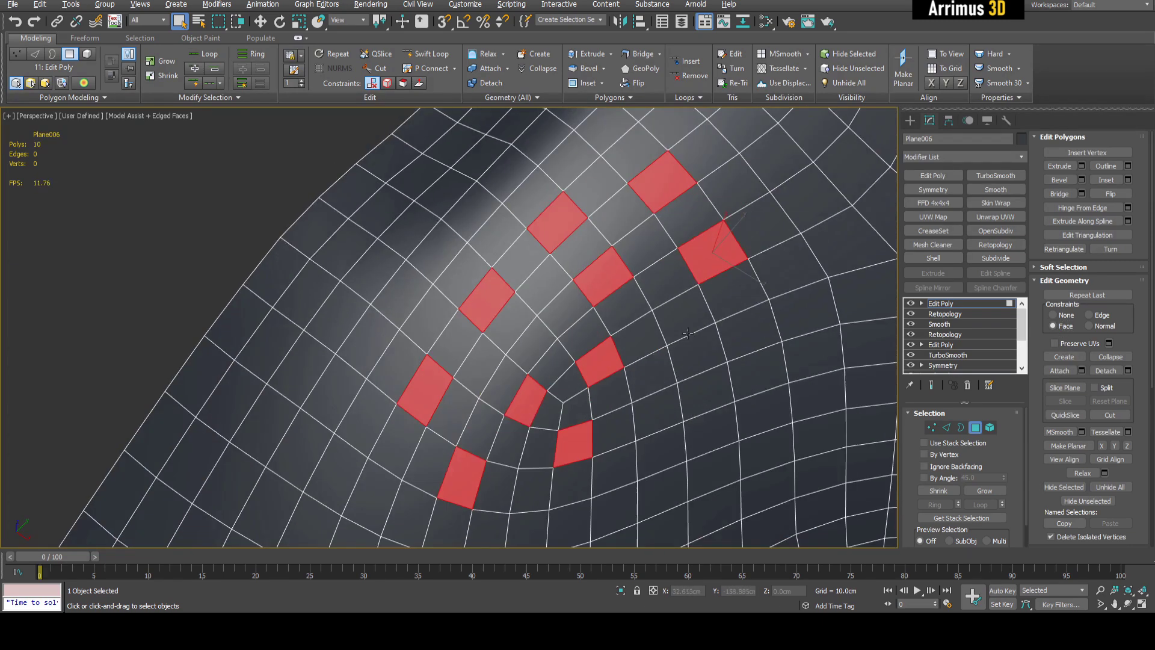
middle_click_drag(649, 341, 635, 318)
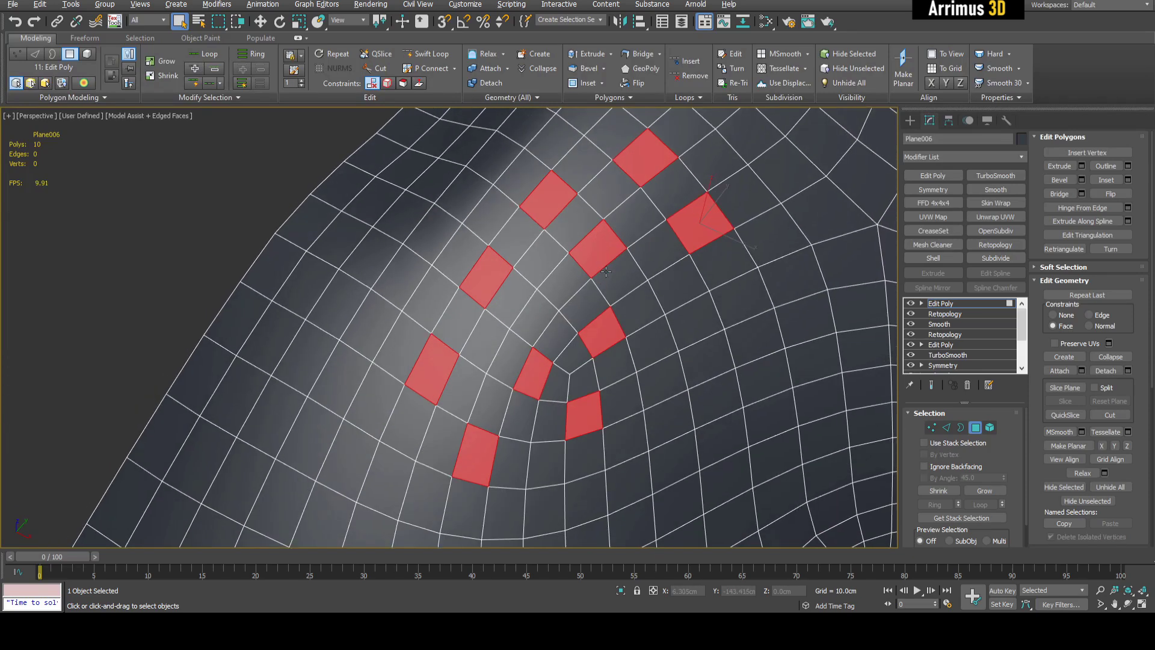
key("shift+s")
middle_click_drag(613, 279, 633, 291, "alt")
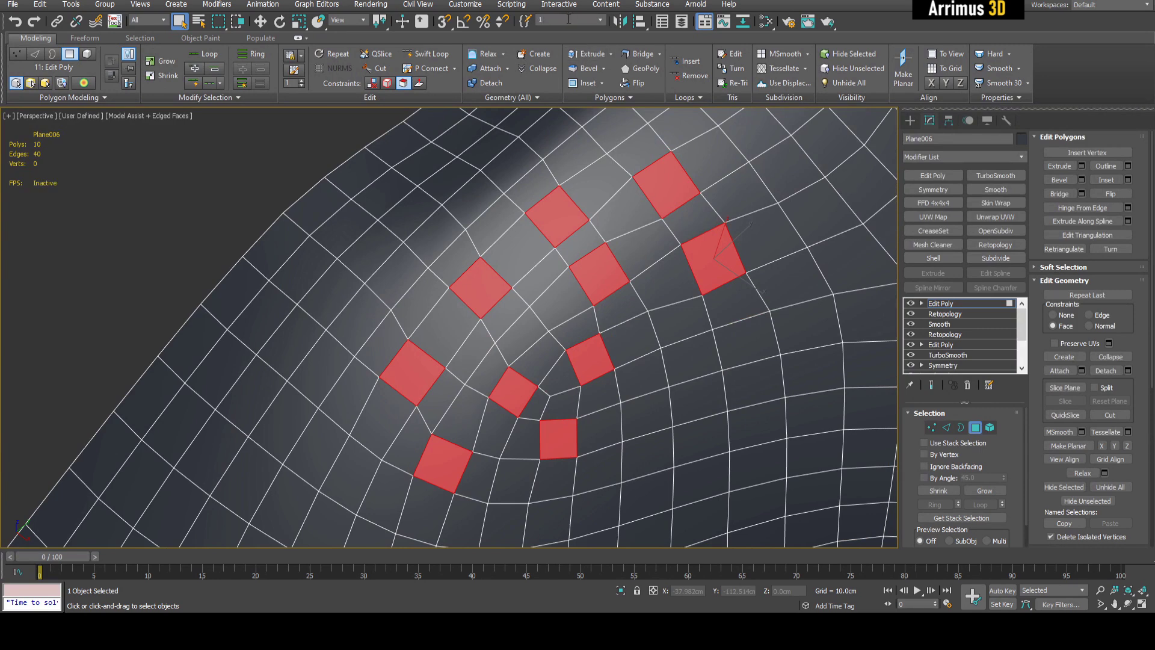
- Save the ten squared polygons as named selection set 1, clear the selection and recall the set
middle_click_drag(584, 122, 586, 145, "alt")
left_click(325, 172)
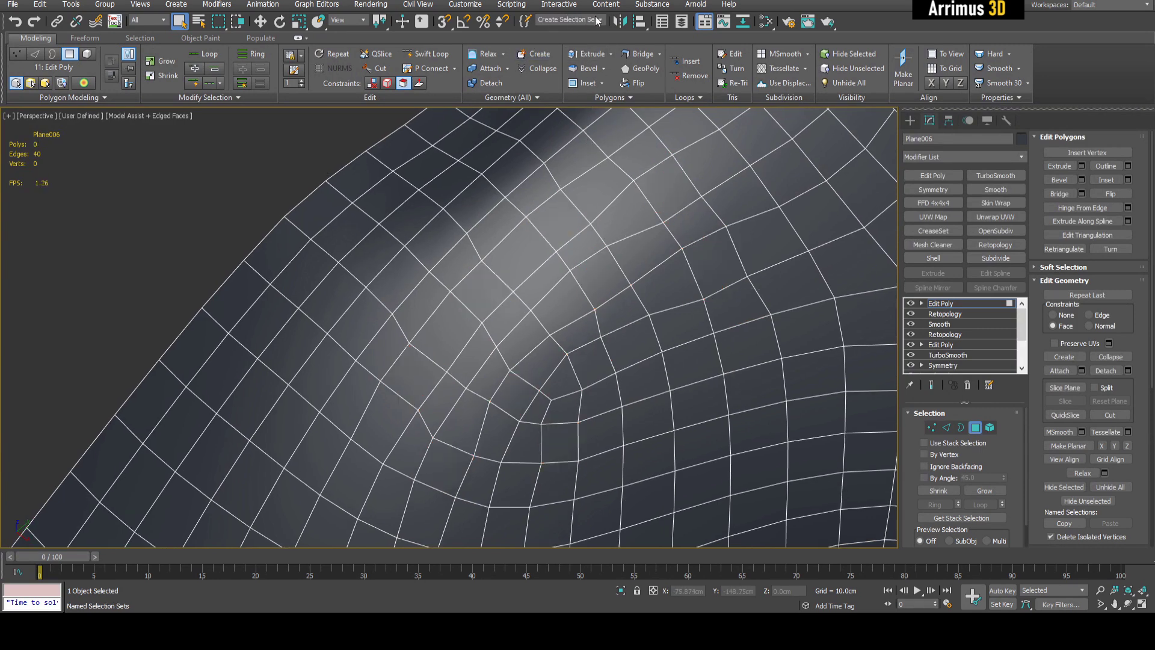
left_click(569, 29)
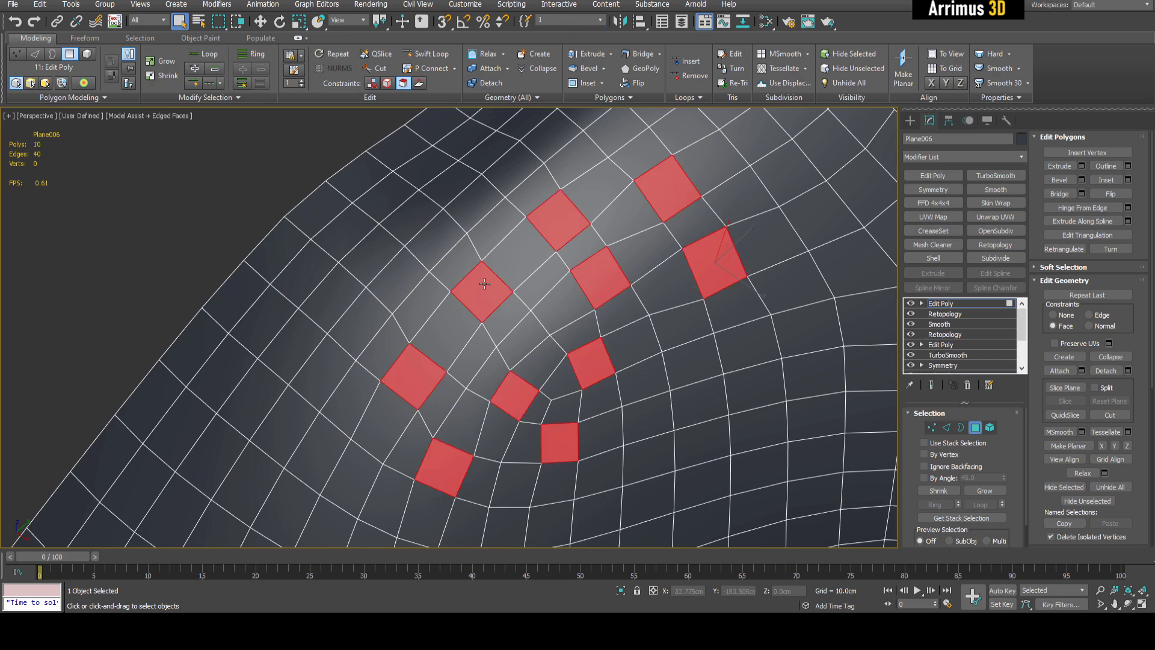
- Select the three small squares around the pole and scale them up to about 114 percent
middle_click_drag(612, 335, 616, 325)
left_click(598, 359)
left_click(564, 433, "ctrl")
left_click(519, 386, "ctrl")
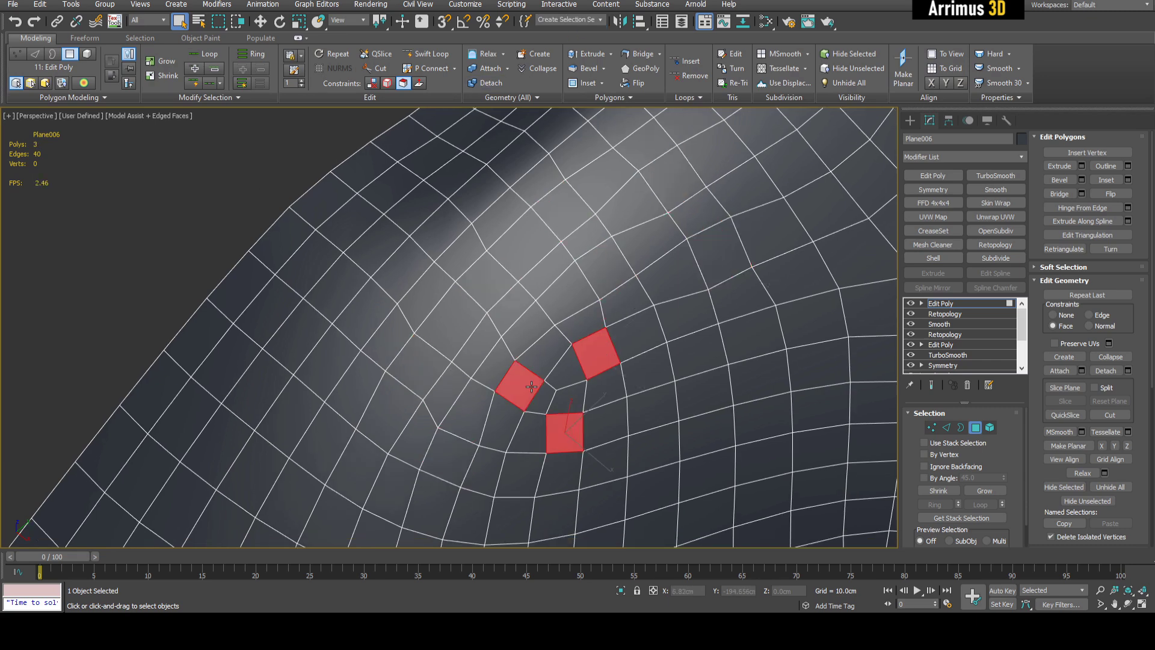
key("r")
left_click_drag(563, 431, 568, 423)
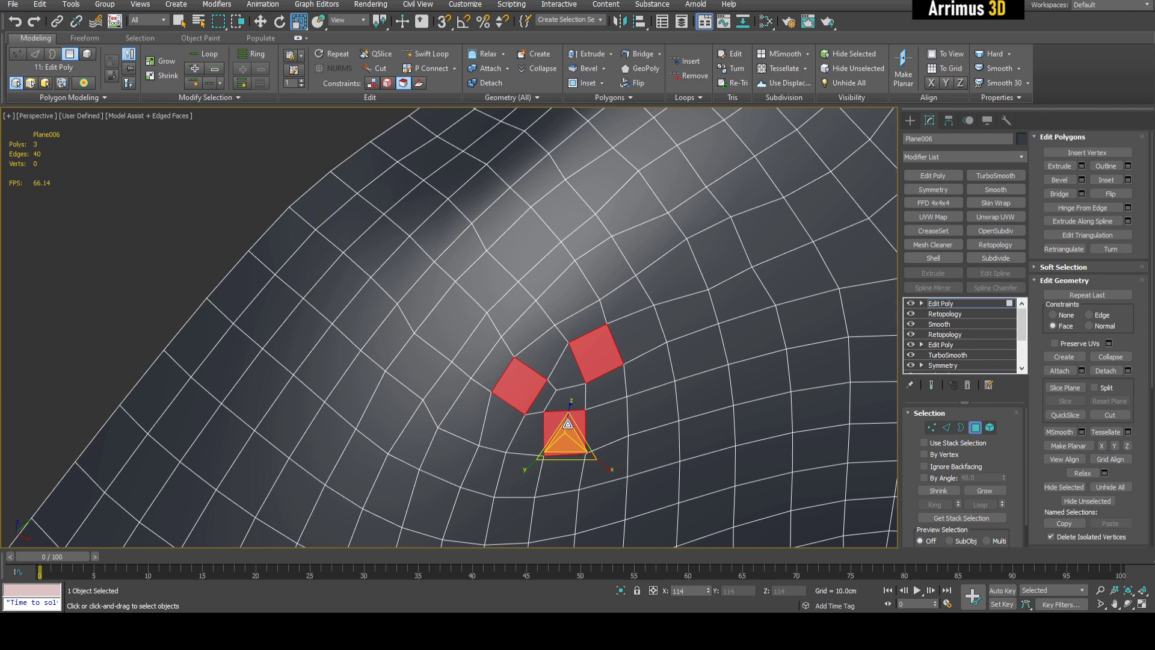
key("q")
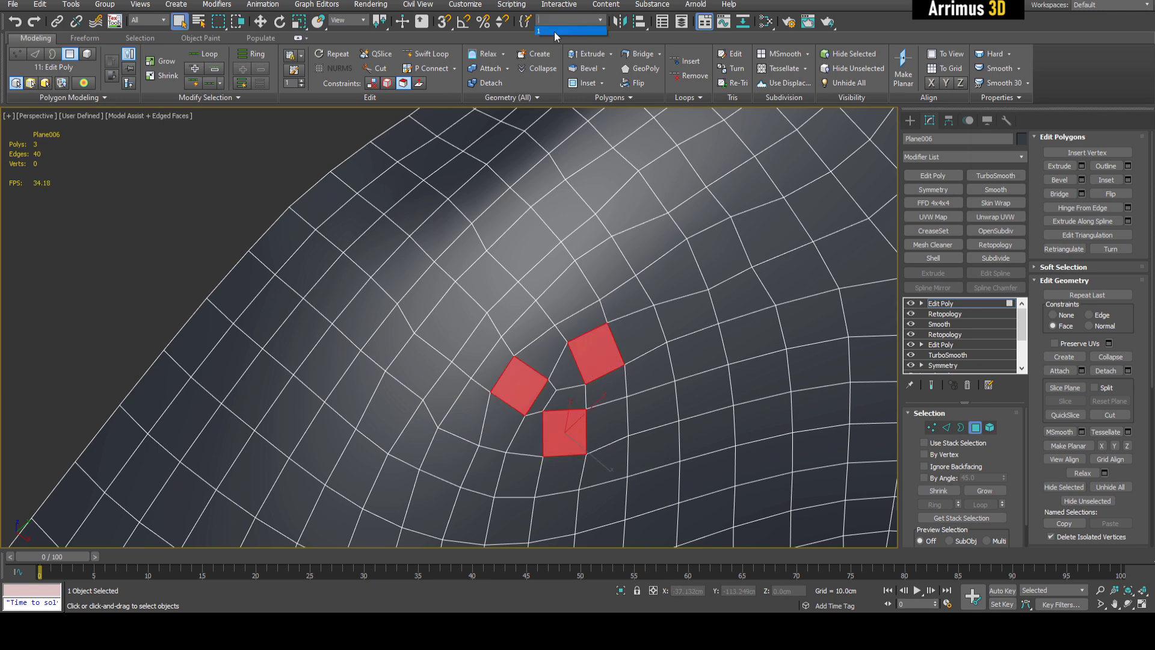
- Recall selection set 1 and add another Edit Poly modifier on top, with its polygons ready for editing
left_click(554, 31)
middle_click_drag(555, 228, 602, 231, "alt")
key("4")
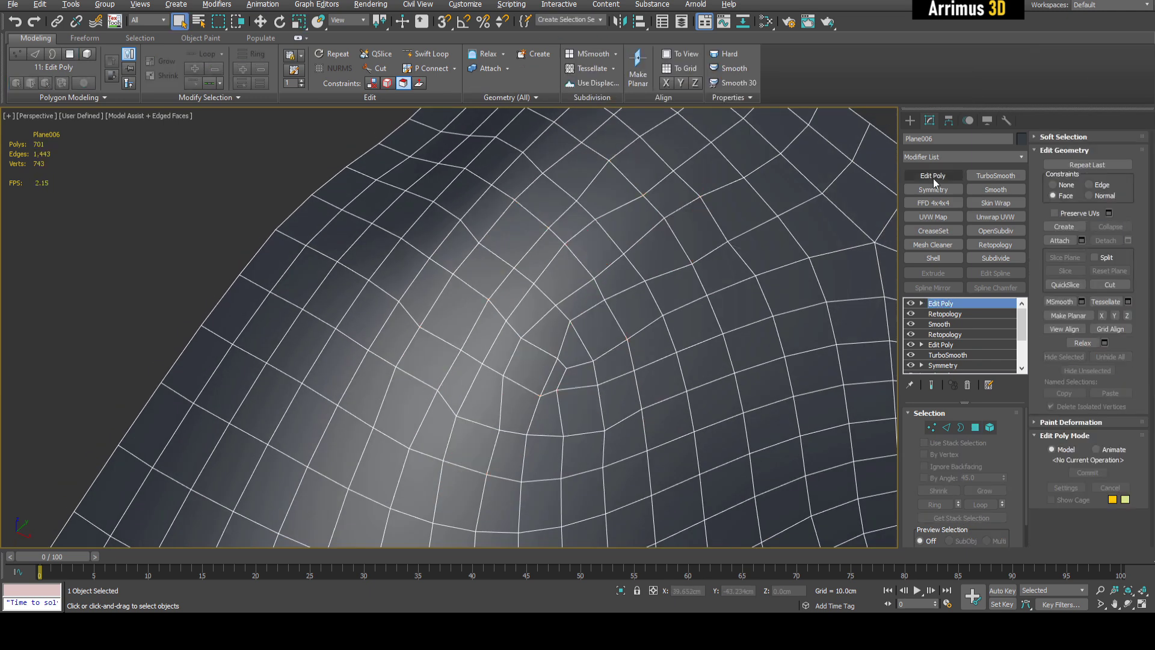
left_click(933, 178)
key("4")
scroll(619, 305, "up", 3)
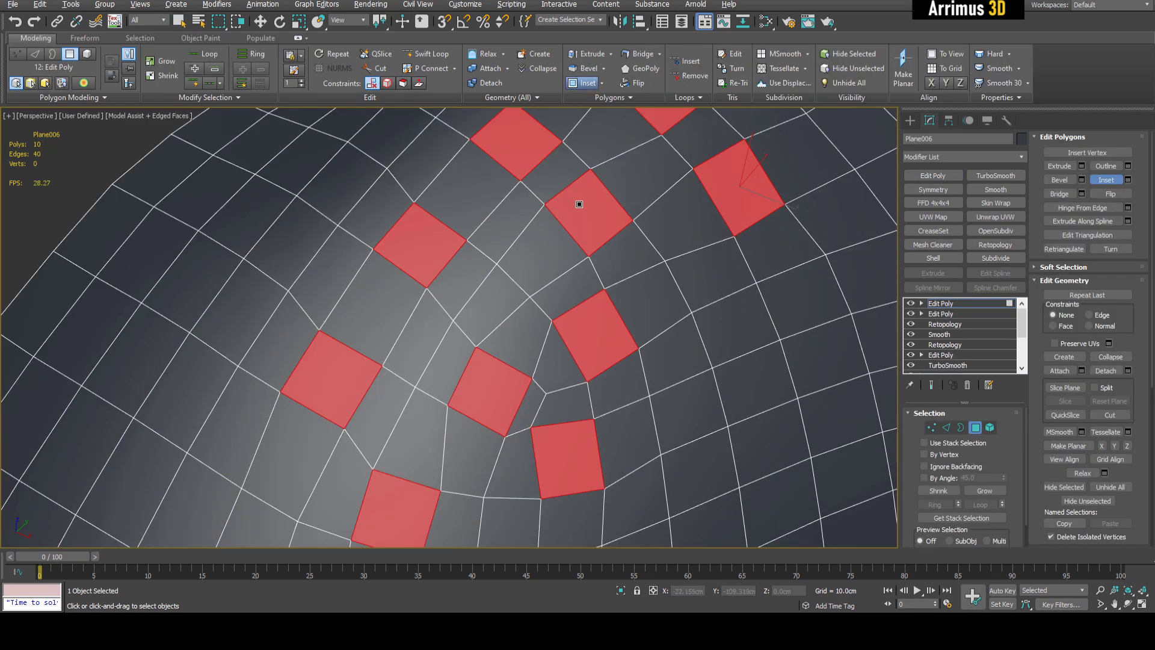
- Inset the ten square polygons and sink them into the surface as small recessed holes
left_click_drag(579, 204, 582, 203)
right_click(582, 203)
middle_click_drag(583, 204, 593, 215, "alt")
left_click_drag(583, 204, 592, 215)
right_click(592, 215)
key("4")
- Add a Symmetry modifier and a TurboSmooth with 2 iterations, then hide the edges to review the smoothed holes
left_click(935, 190)
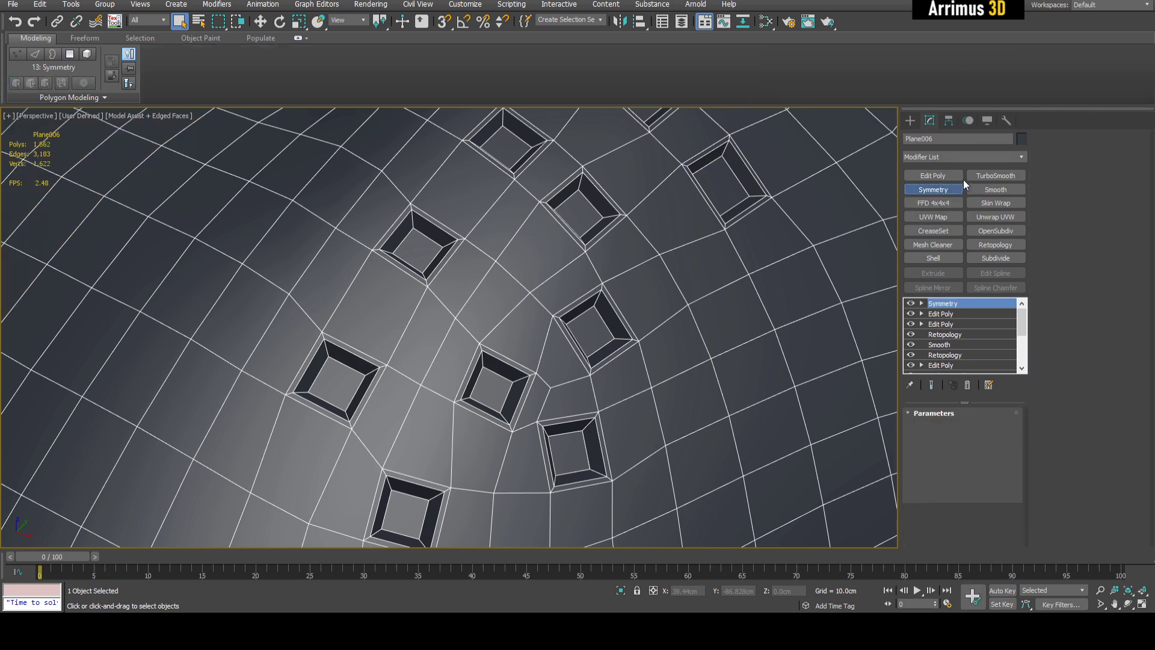
left_click(985, 176)
key("F4")
left_click(1001, 430)
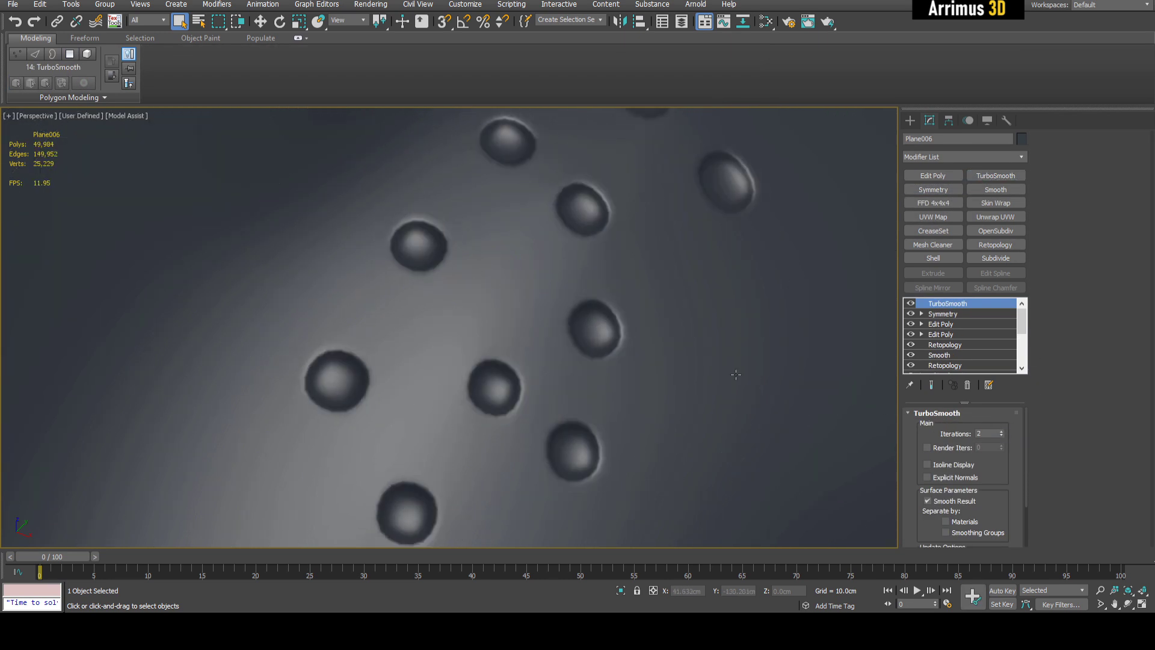
scroll(498, 292, "down", 6)
scroll(498, 292, "down", 6)
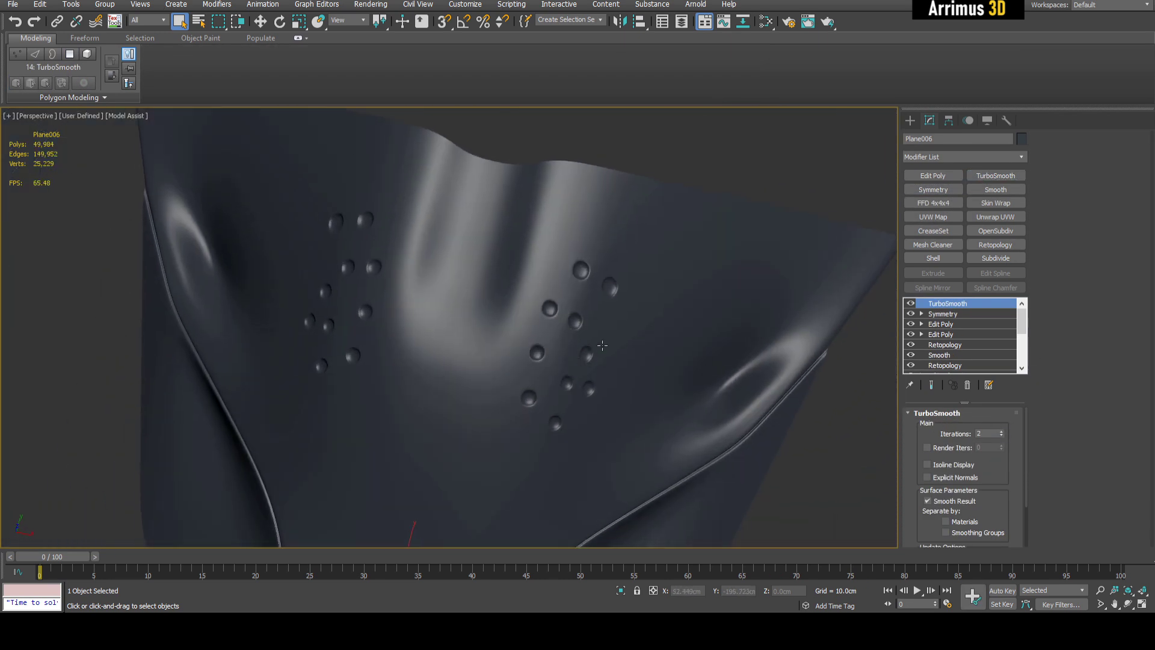
scroll(584, 328, "down", 2)
scroll(584, 328, "up", 6)
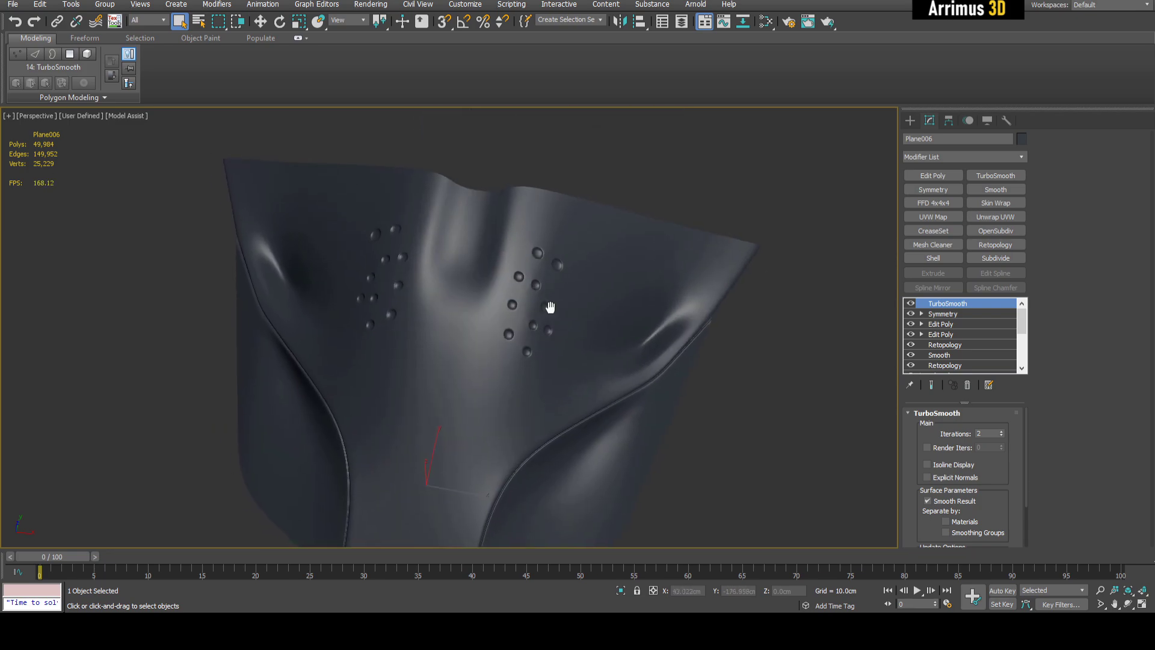
mouse_move(584, 308)
middle_mouse_down("alt")
mouse_move(561, 316)
mouse_move(552, 338)
mouse_move(569, 313)
middle_mouse_up("alt")
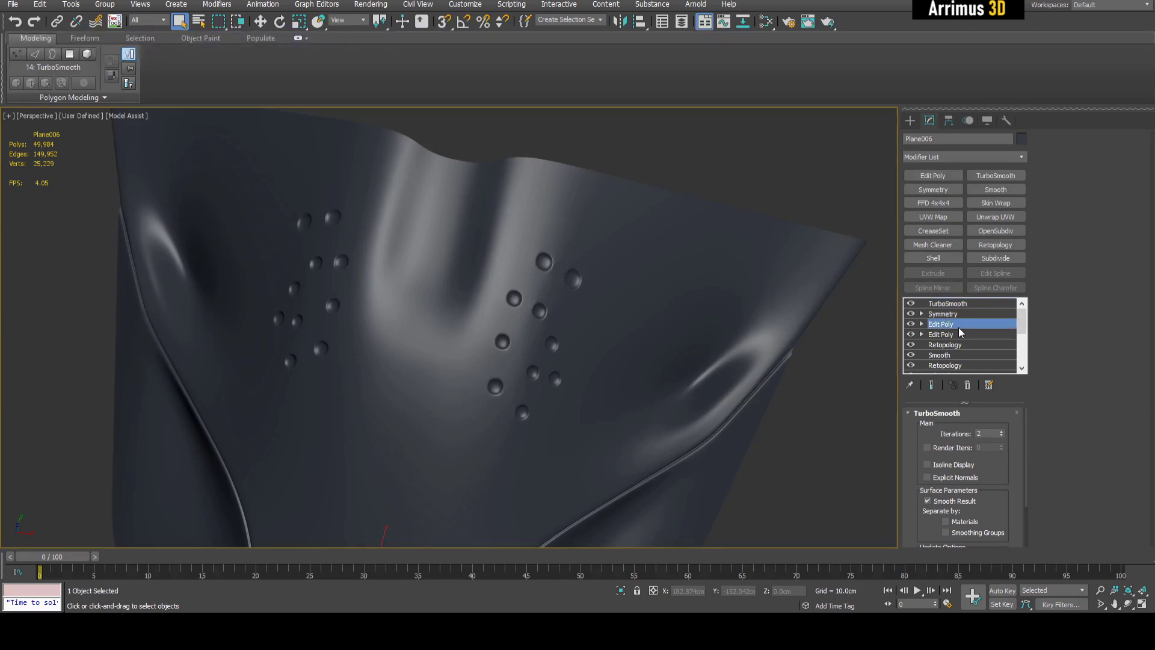
- Insert an Edit Poly modifier below Symmetry and select the polygon patch surrounding the holes, excluding the stray polygon at its border
left_click(936, 175)
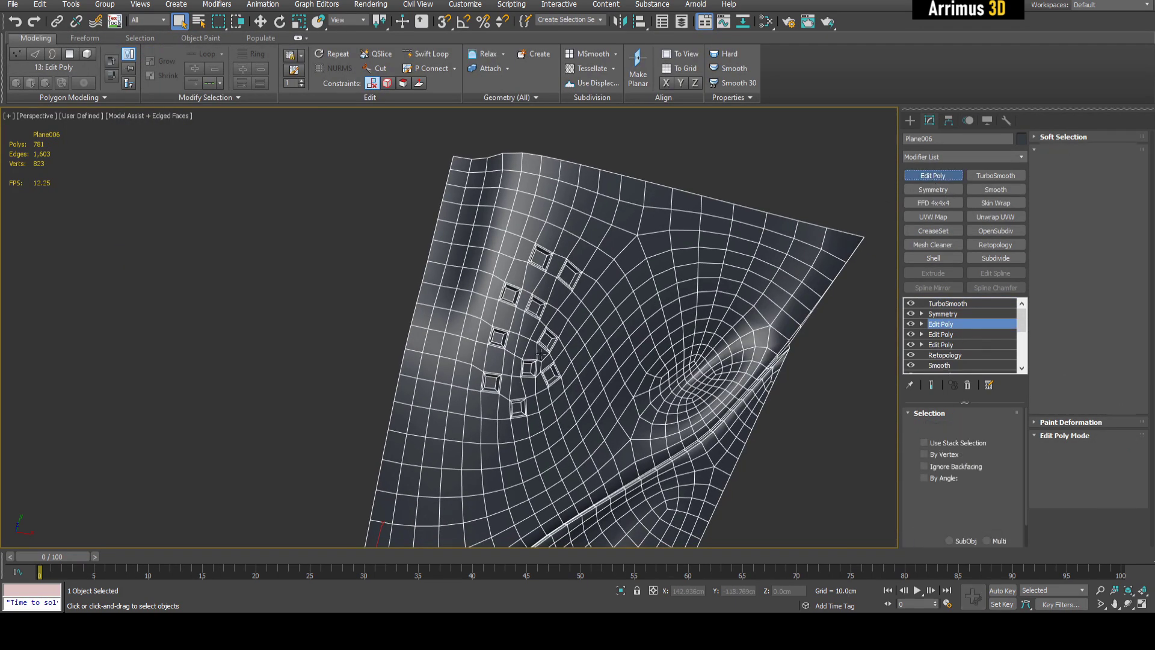
key("4")
scroll(502, 274, "up", 3)
middle_click_drag(502, 275, 472, 235, "alt")
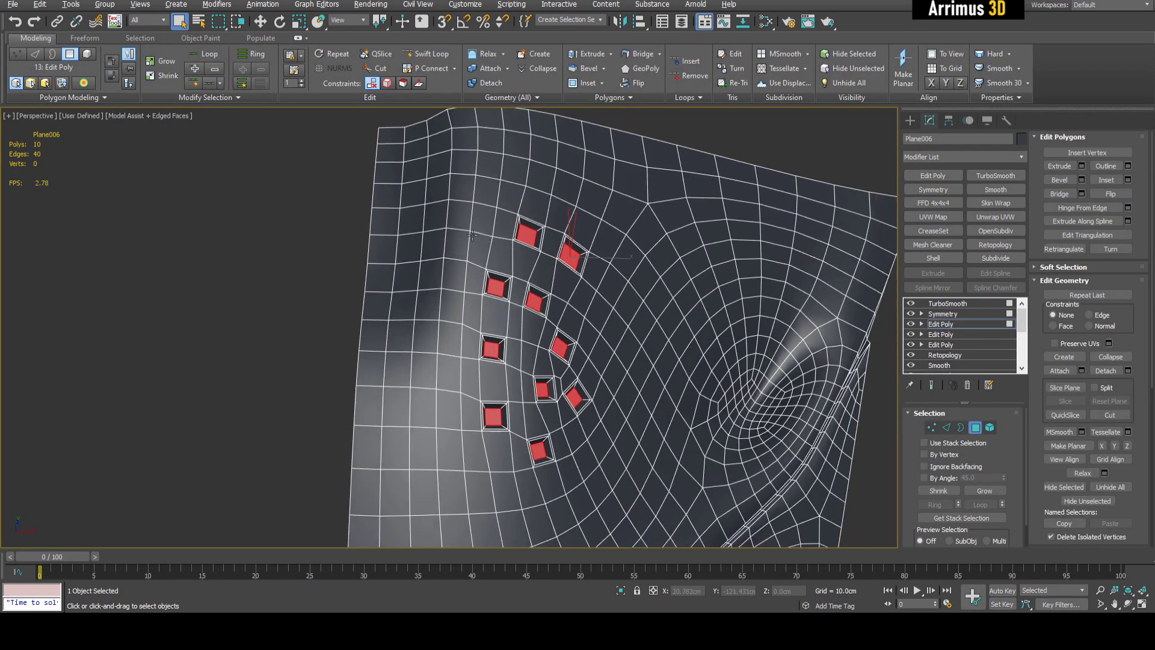
left_click_drag(484, 201, 593, 471)
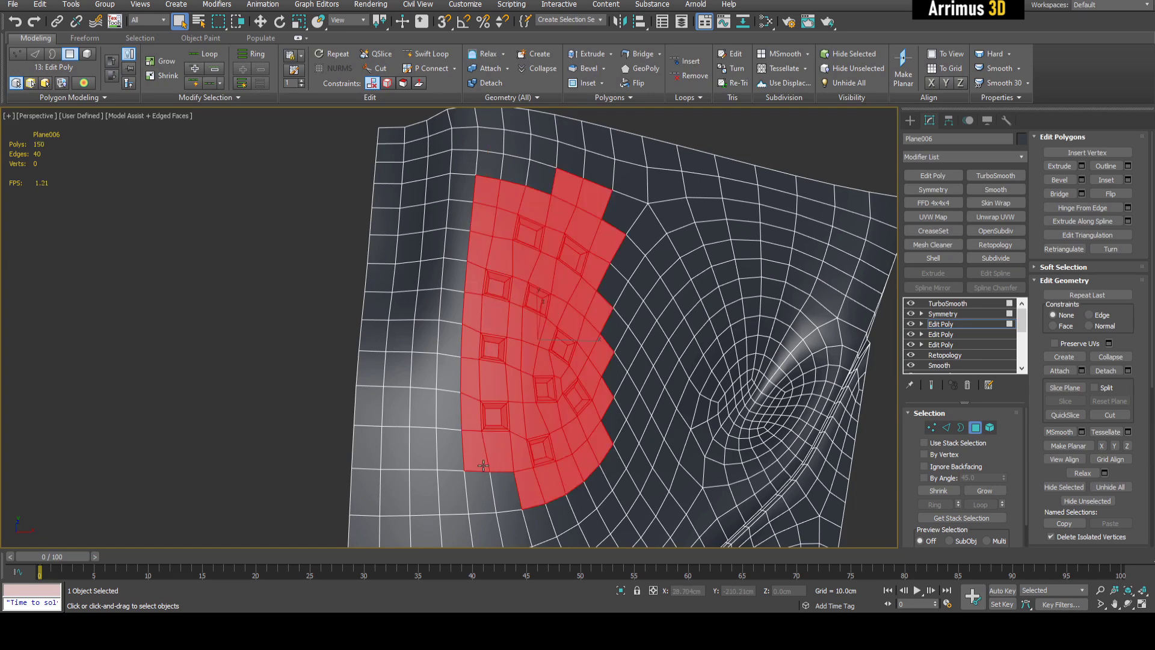
middle_click_drag(487, 481, 471, 377, "alt")
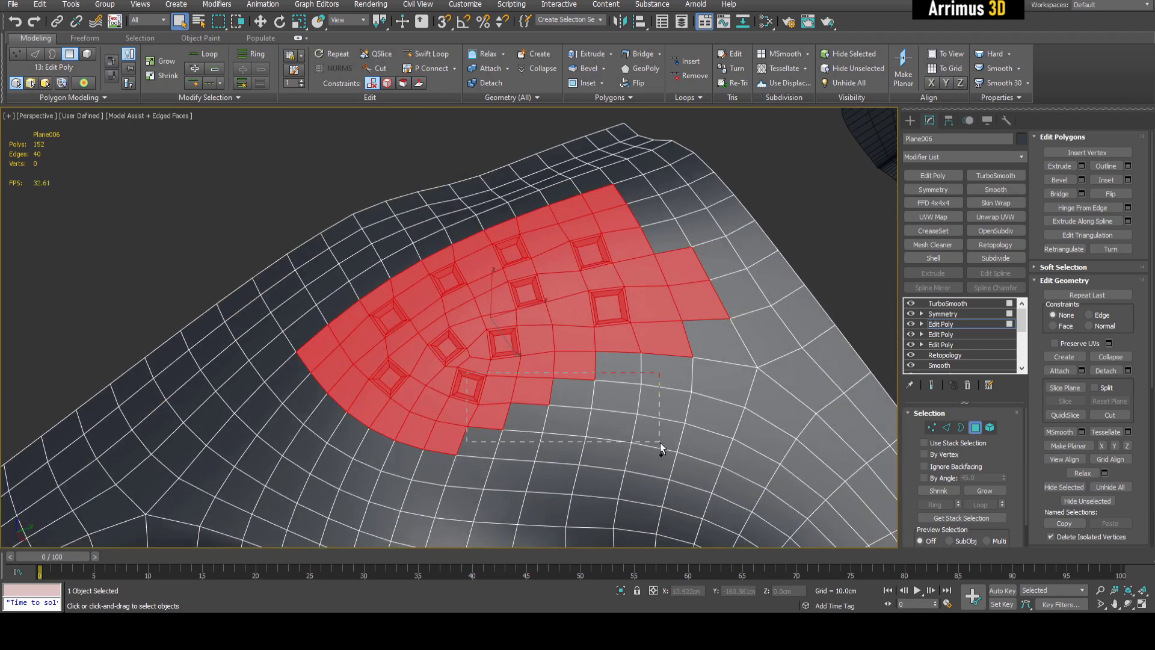
left_click_drag(659, 442, 699, 469, "ctrl")
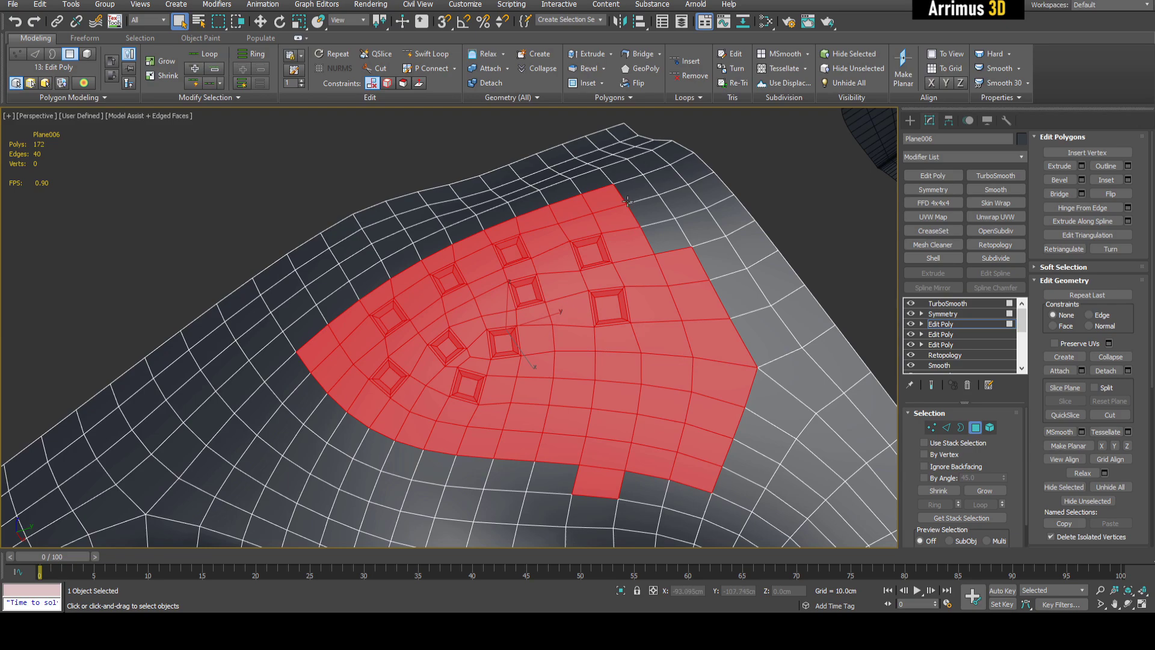
left_click_drag(628, 202, 650, 257, "ctrl")
left_click(600, 490, "alt")
- Extrude the selected perforated patch inward to form a recessed pocket
middle_click_drag(602, 472, 648, 297, "alt")
scroll(640, 361, "down", 5)
key("w")
scroll(610, 372, "up", 3)
left_click_drag(557, 326, 551, 383, "shift")
key("r")
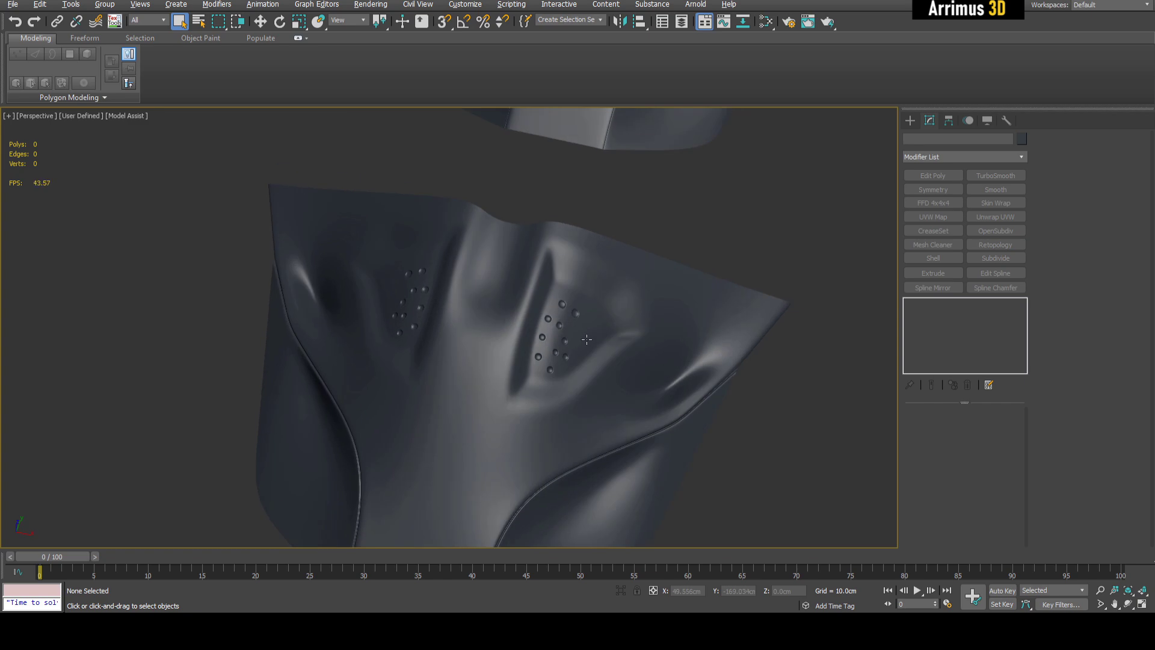
- Add supporting edge loops around the recessed pocket to tighten its smoothed corners
middle_click_drag(587, 339, 543, 364, "alt")
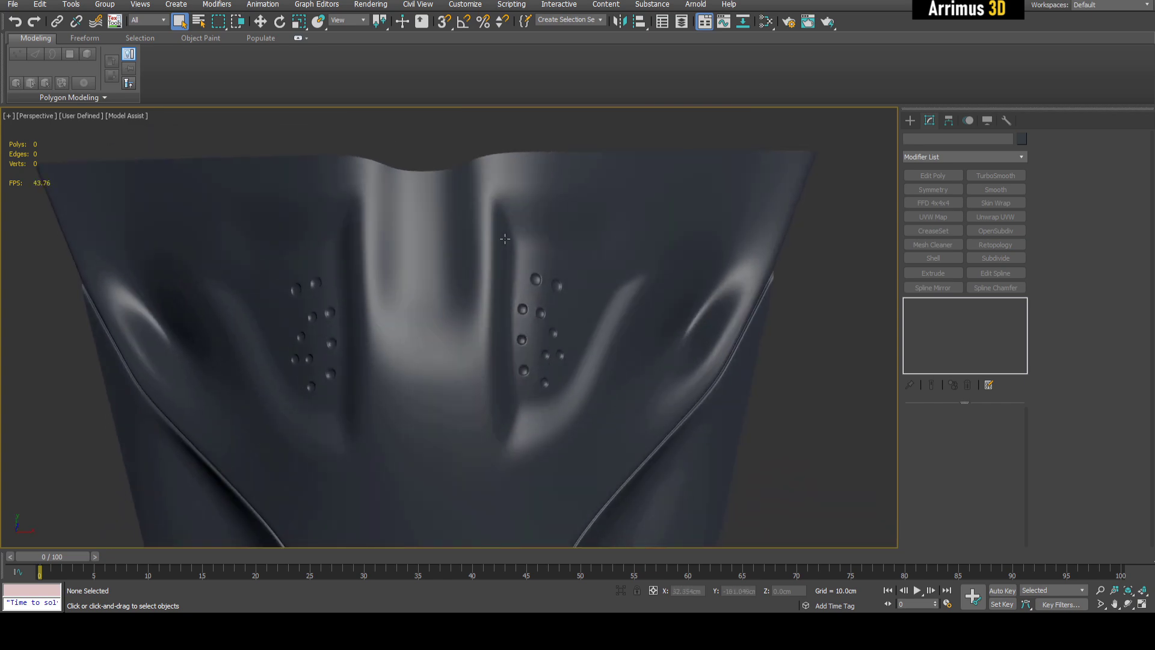
middle_click_drag(505, 239, 541, 271, "alt")
left_click(542, 270)
key("F4")
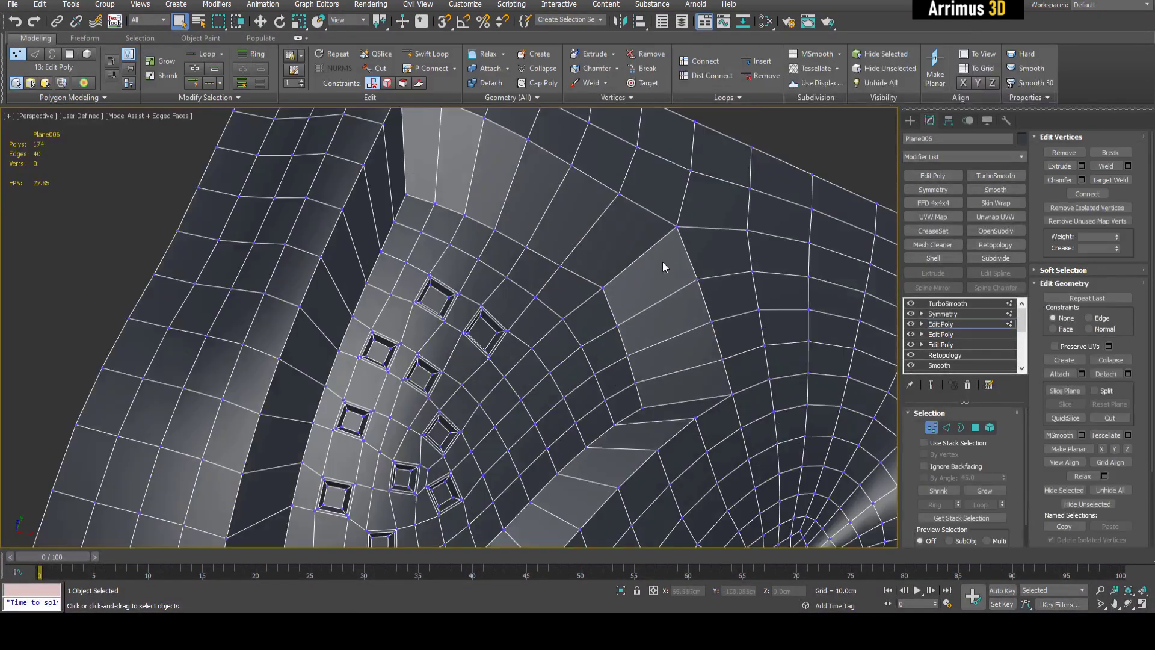
key("shift+alt+w")
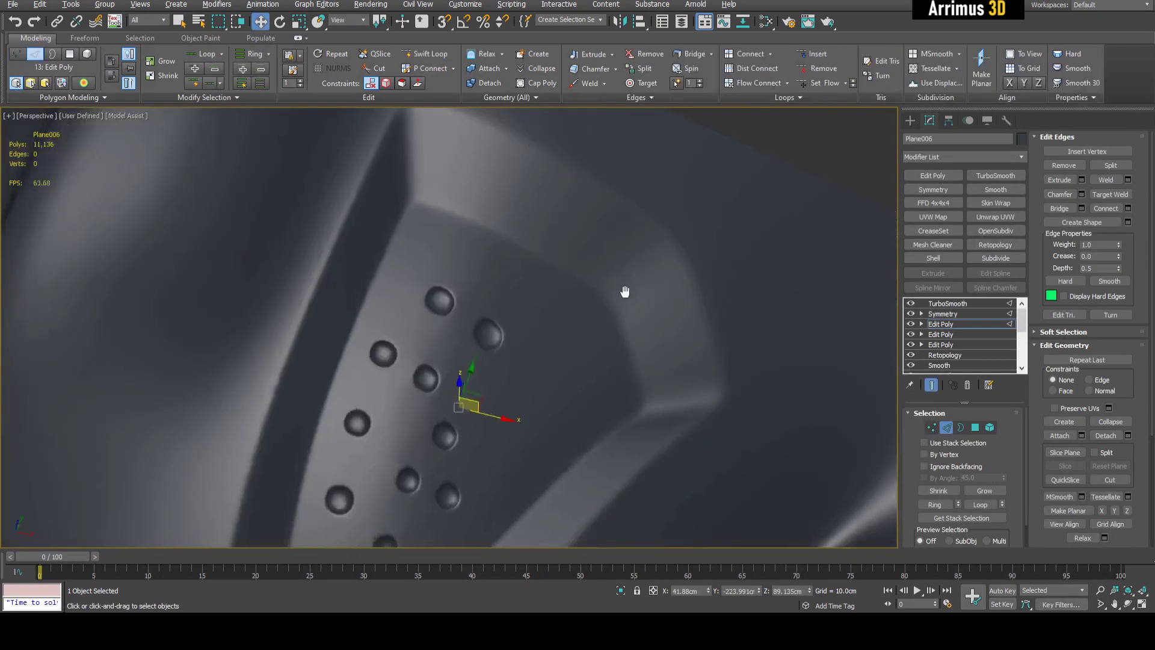
- Examine the smoothed mask's recessed panels and perforations from the front and at an angle
middle_click_drag(624, 291, 766, 277, "alt")
scroll(760, 274, "up", 3)
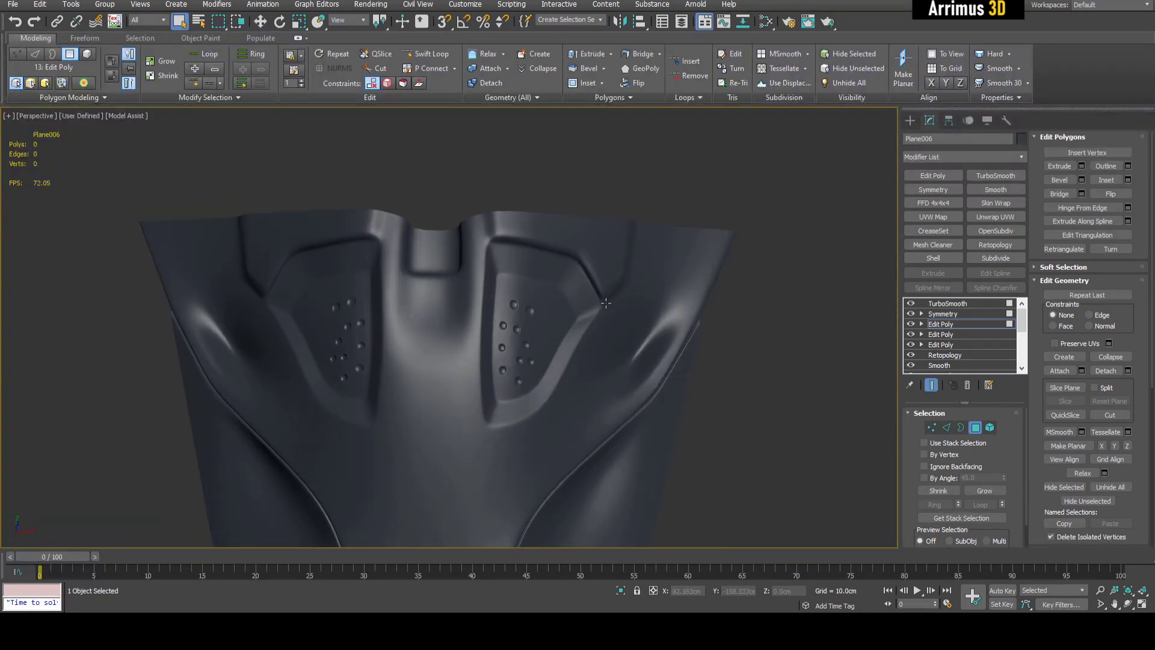
mouse_move(475, 223)
middle_mouse_down("alt")
mouse_move(490, 213)
mouse_move(550, 265)
mouse_move(534, 301)
middle_mouse_up("alt")
scroll(490, 213, "down", 3)
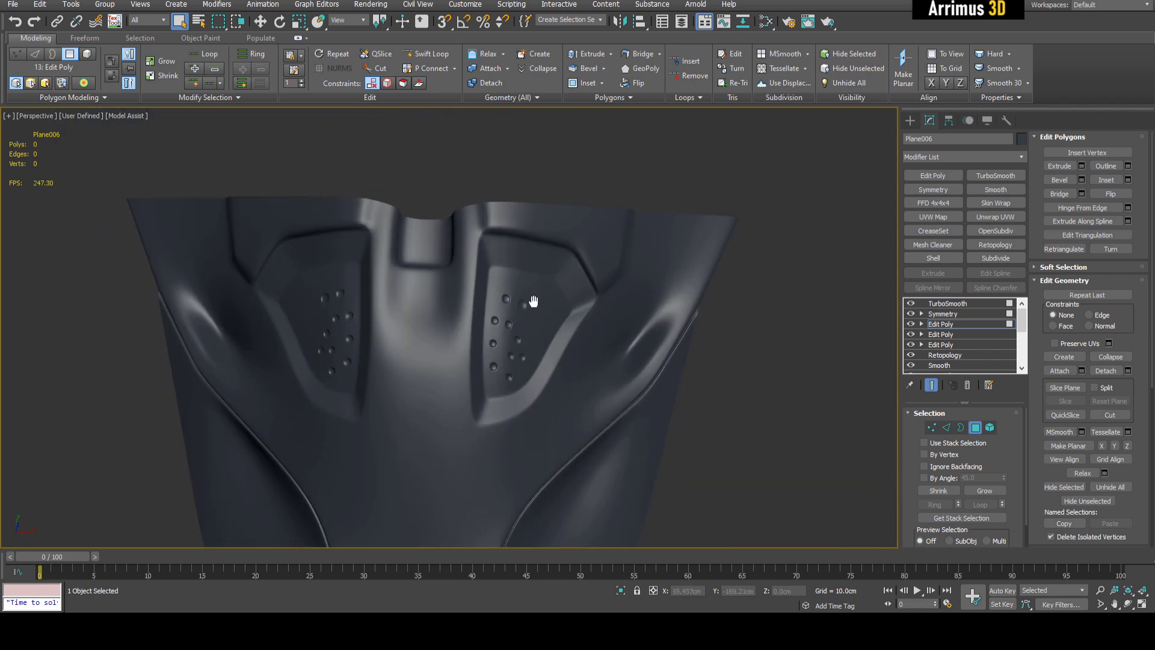
- Select the strip of polygons just inside the perforated pocket's outer edge and bevel it
scroll(535, 302, "up", 3)
middle_click_drag(612, 318, 591, 299, "alt")
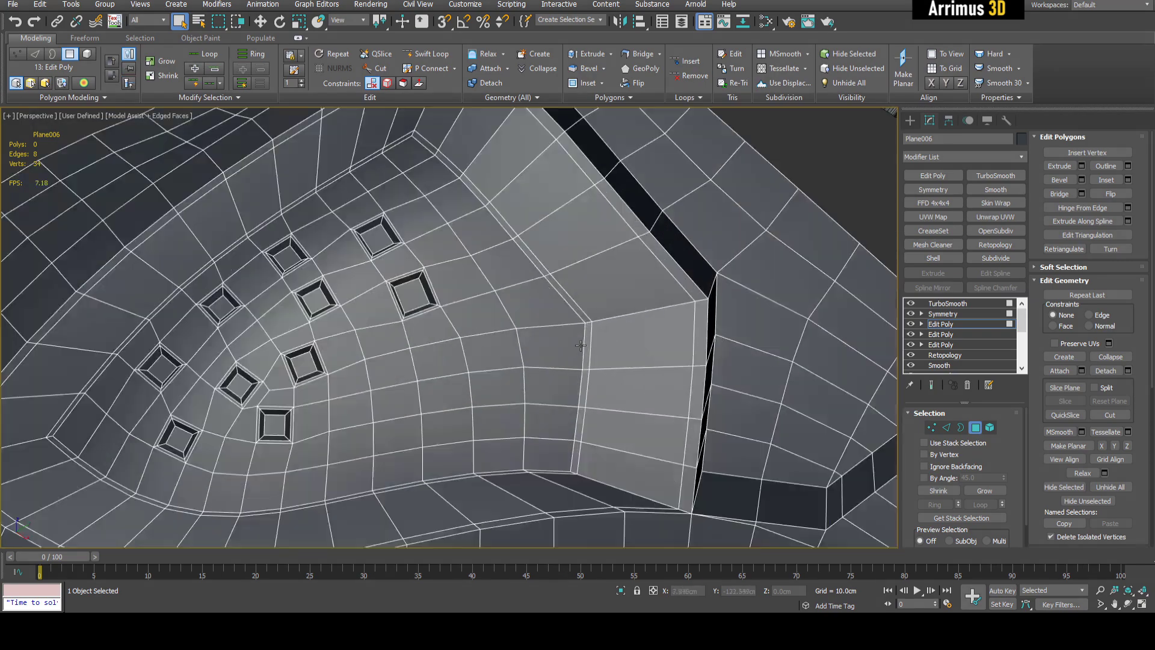
left_click(544, 392)
left_click(533, 296, "ctrl")
left_click(583, 68)
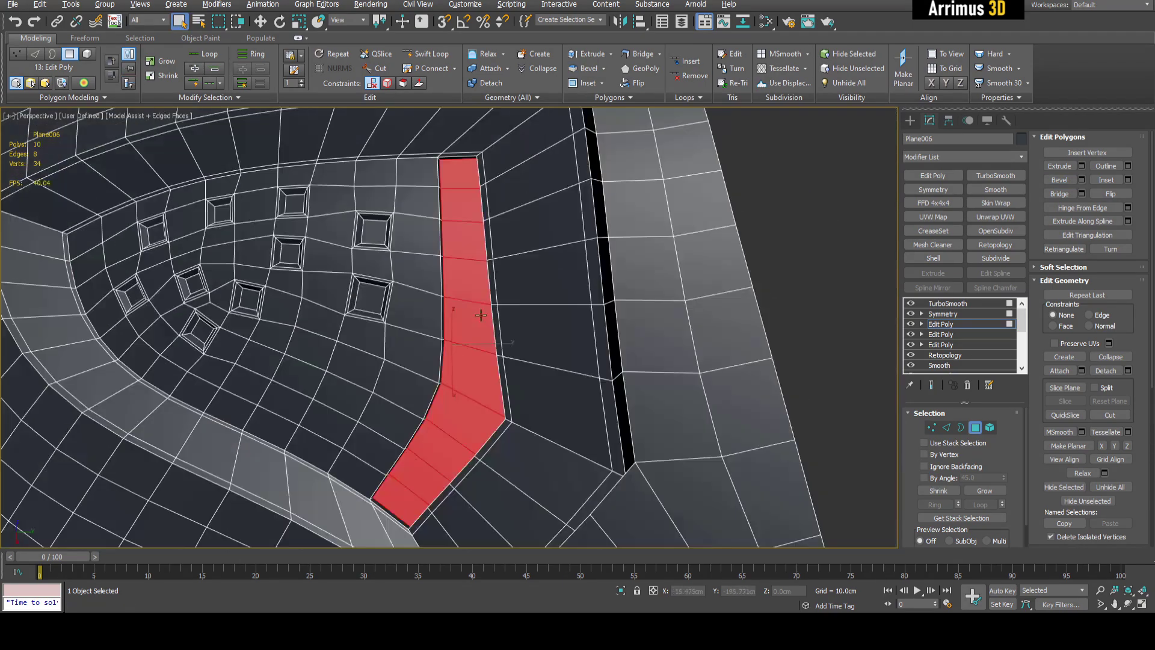
key("2")
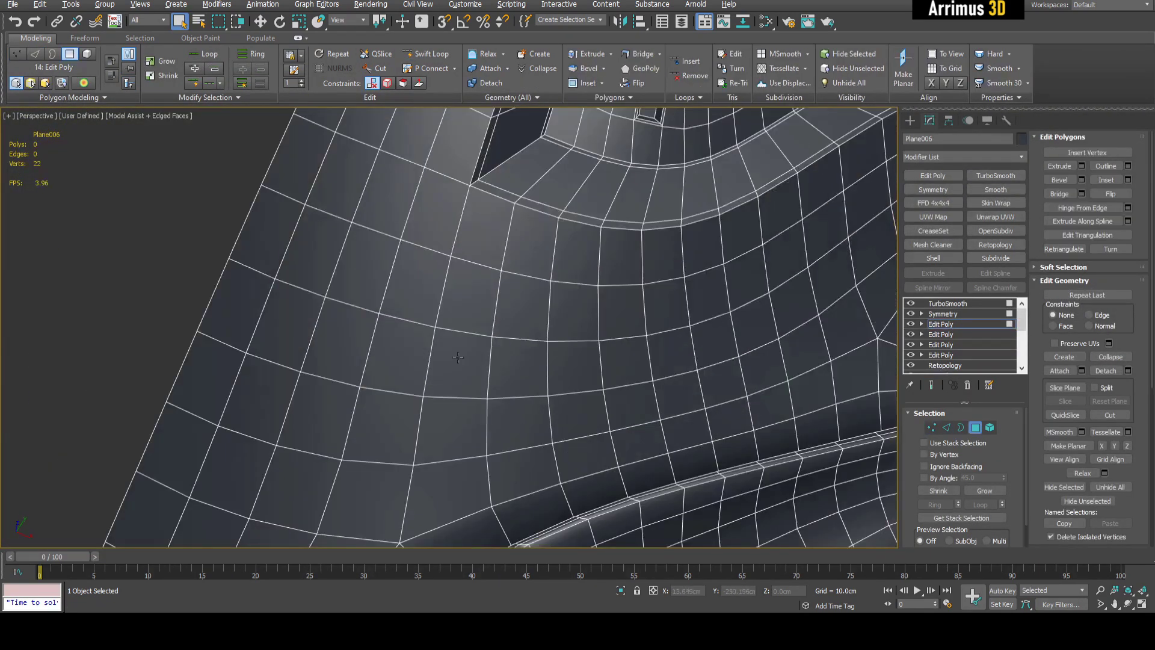
- Cut a new edge line across the row of polygons below the perforated pocket to outline a narrow slot
left_click_drag(440, 361, 627, 367)
scroll(620, 366, "up", 1)
key("1")
key("alt+c")
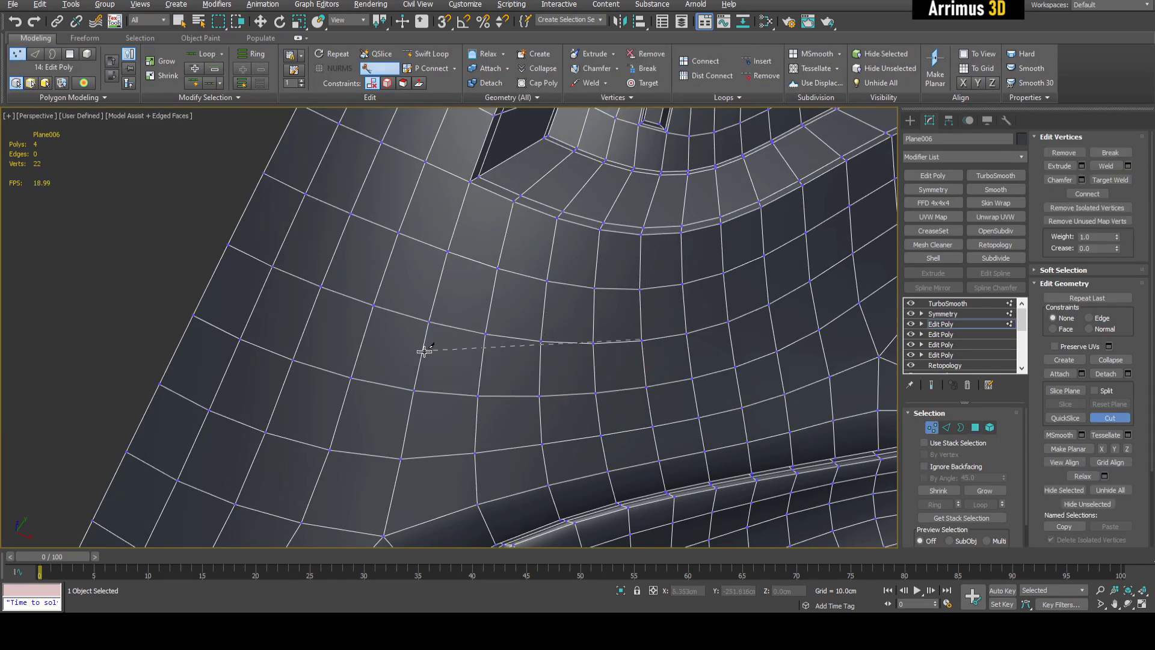
left_click(412, 390)
key("w")
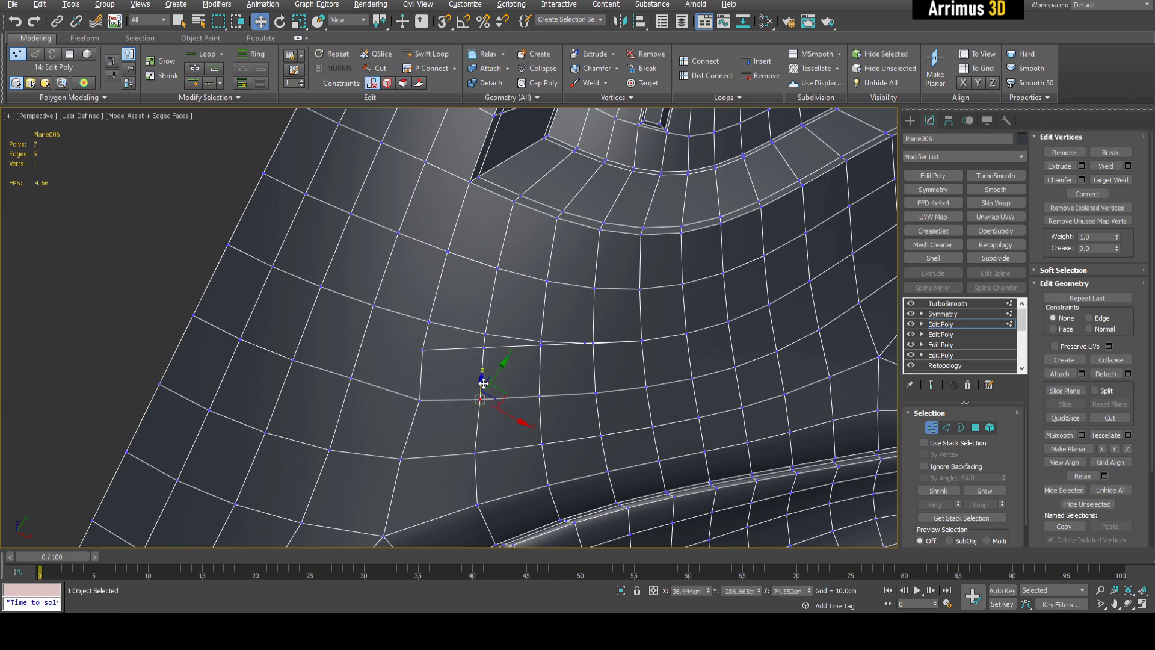
- Target-weld the corner vertex above the cut onto the cut's end and remove the leftover edges above the slot outline
key("ctrl+shift+w")
scroll(552, 348, "up", 2)
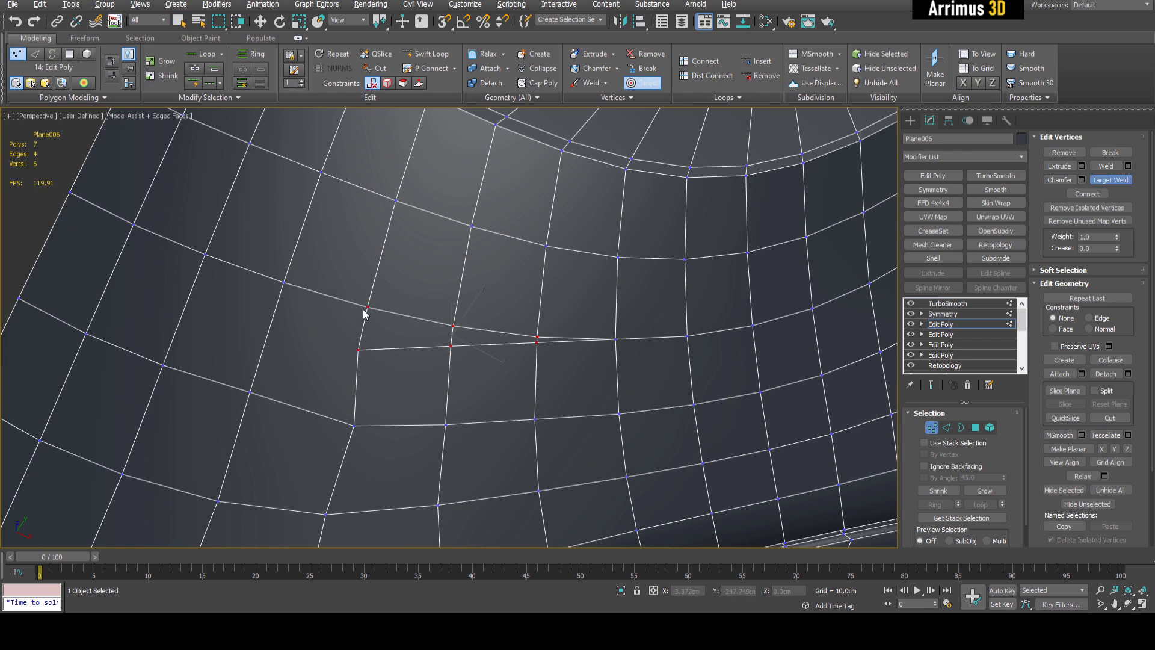
key("2")
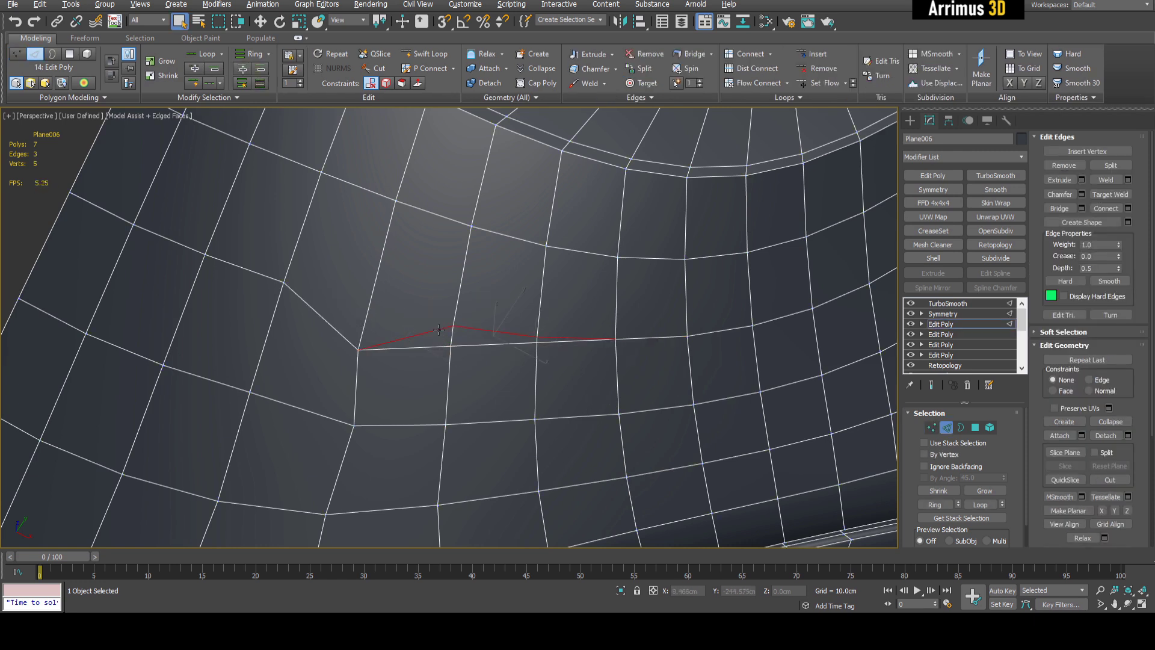
left_click(1063, 168, "ctrl")
middle_click_drag(822, 291, 831, 285)
- Select the four polygons of the slot outline, inset them and bevel them inward to form a recessed slot
key("4")
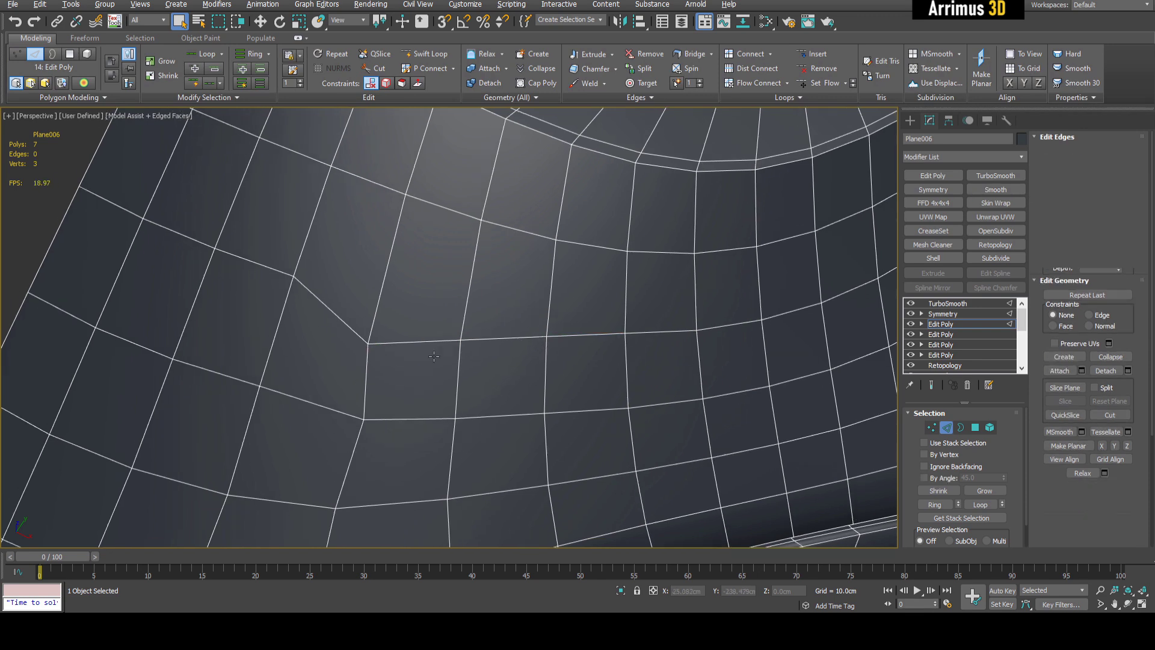
left_click_drag(412, 383, 668, 379)
scroll(645, 391, "down", 2)
middle_click_drag(645, 390, 616, 338, "alt")
scroll(616, 338, "up", 5)
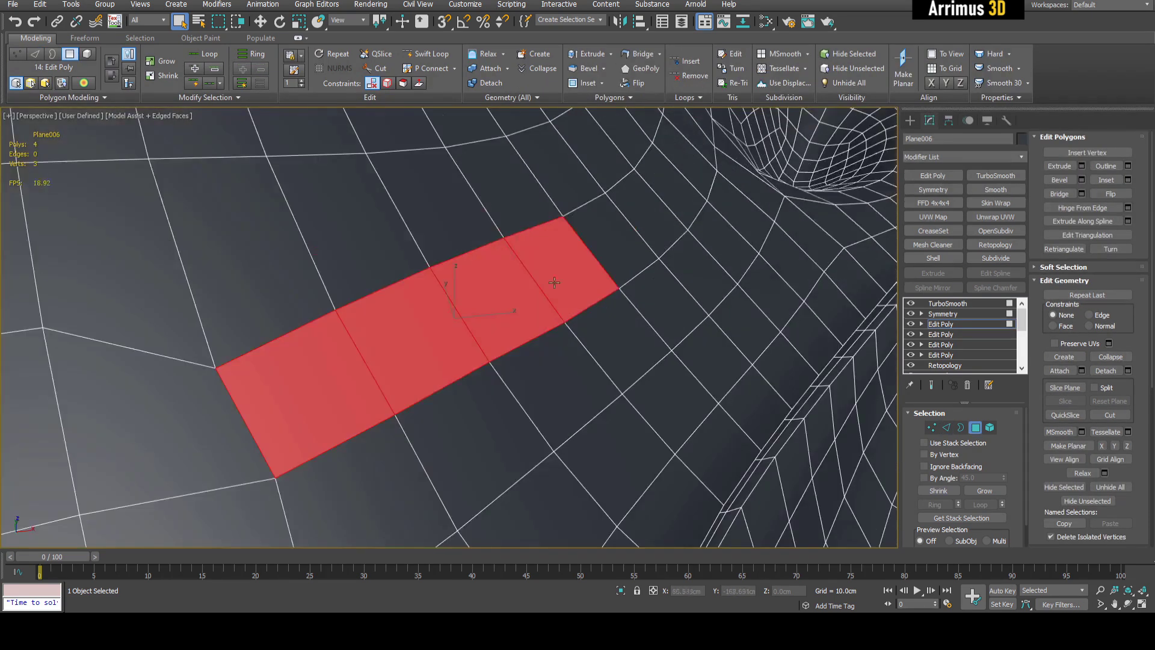
middle_click_drag(554, 283, 554, 252, "alt")
key("i")
left_click_drag(560, 255, 561, 270)
key("ctrl+shift+b")
middle_click_drag(560, 276, 521, 301, "alt")
- Examine the smoothed slot recess on the mask with the wireframe hidden and shown
key("ctrl+q")
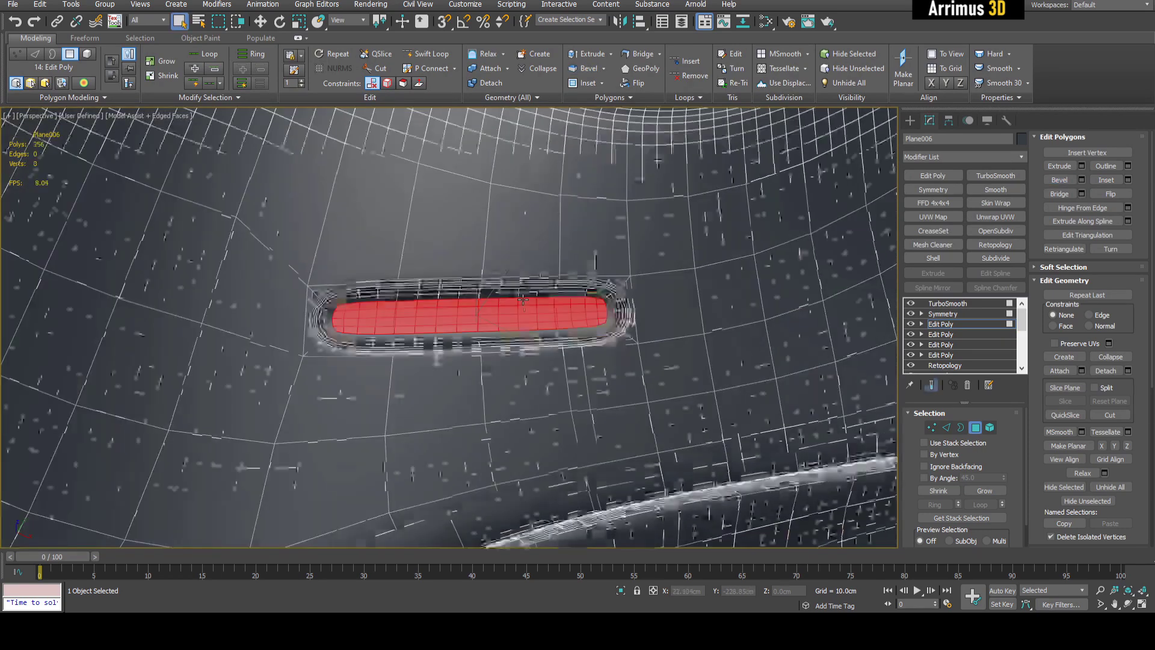
key("F4")
scroll(521, 301, "down", 4)
key("ctrl+d")
scroll(503, 325, "up", 4)
scroll(522, 332, "down", 4)
middle_click_drag(500, 341, 560, 321, "alt")
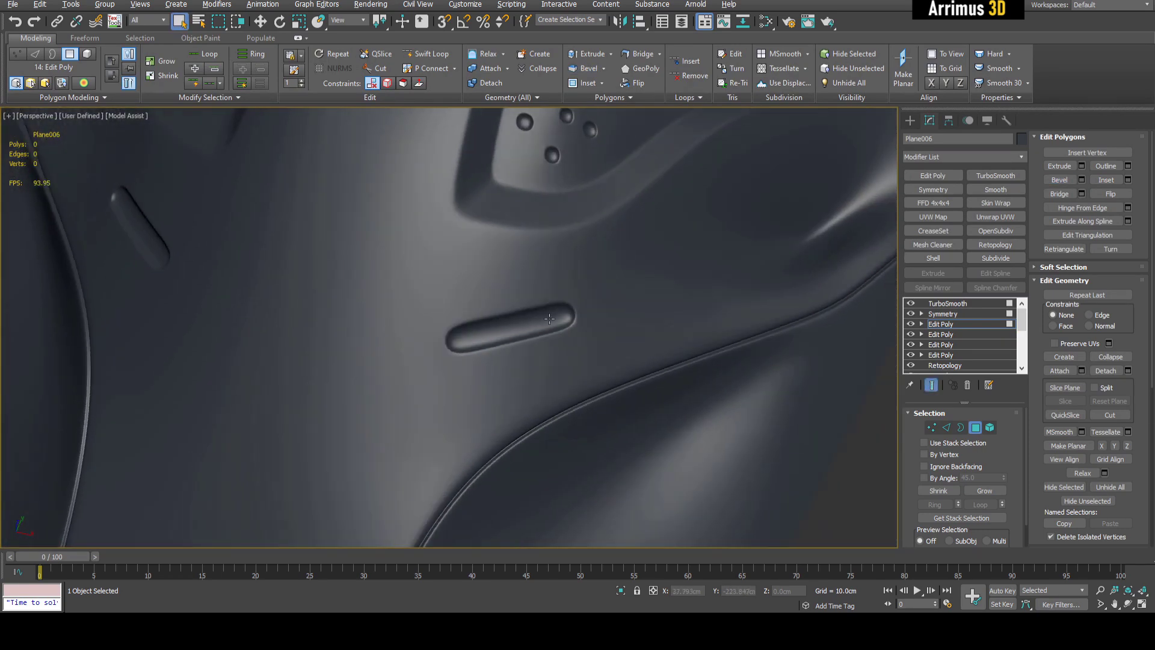
scroll(562, 319, "up", 4)
key("ctrl+q")
key("F4")
- Slide the edge at one short end of the slot's floor inward with the Edge constraint, giving that end a longer slope
key("2")
left_click(582, 299)
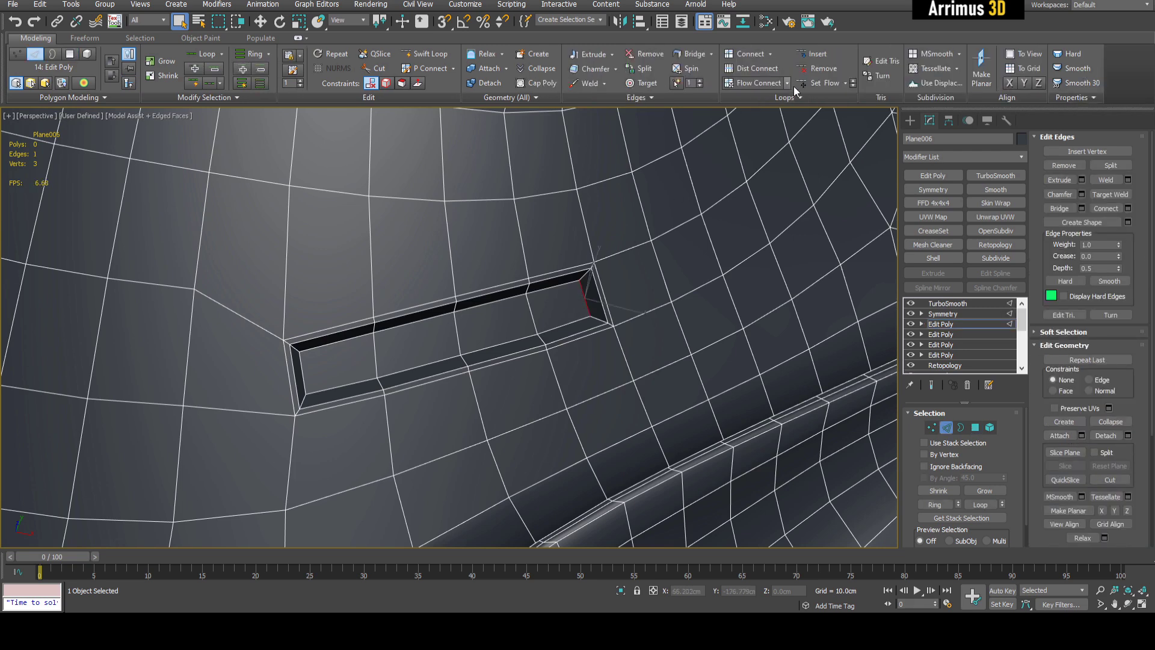
left_click(815, 85)
key("ctrl+z")
middle_click_drag(670, 233, 675, 234)
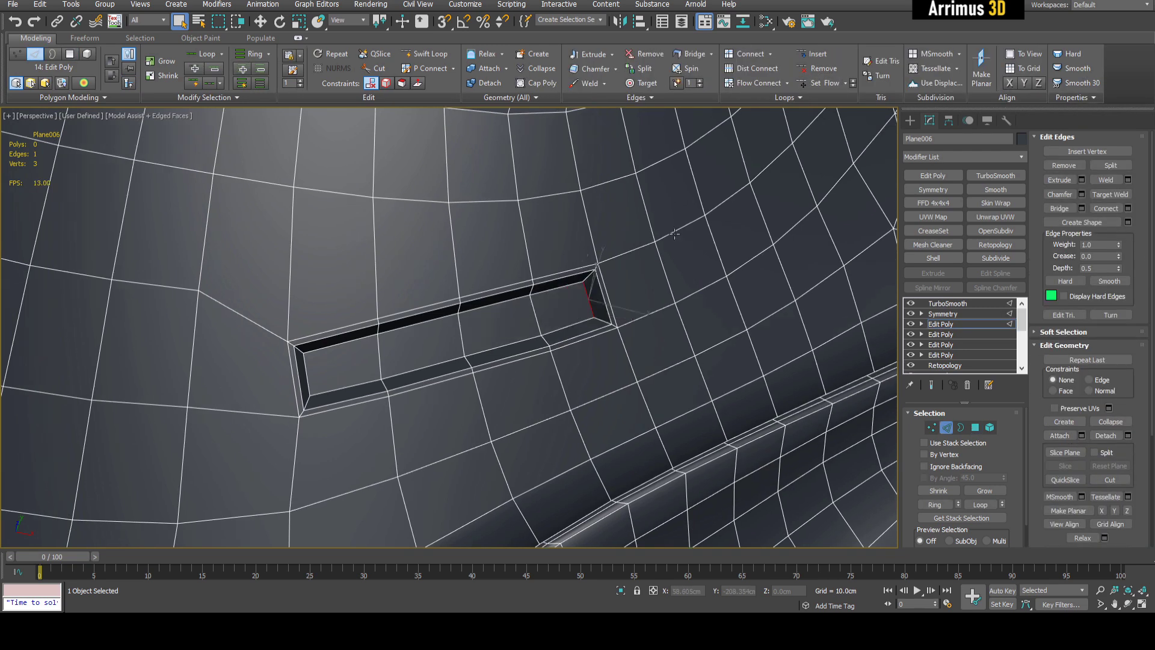
left_click(1089, 383)
middle_click_drag(656, 301, 629, 348, "alt")
key("w")
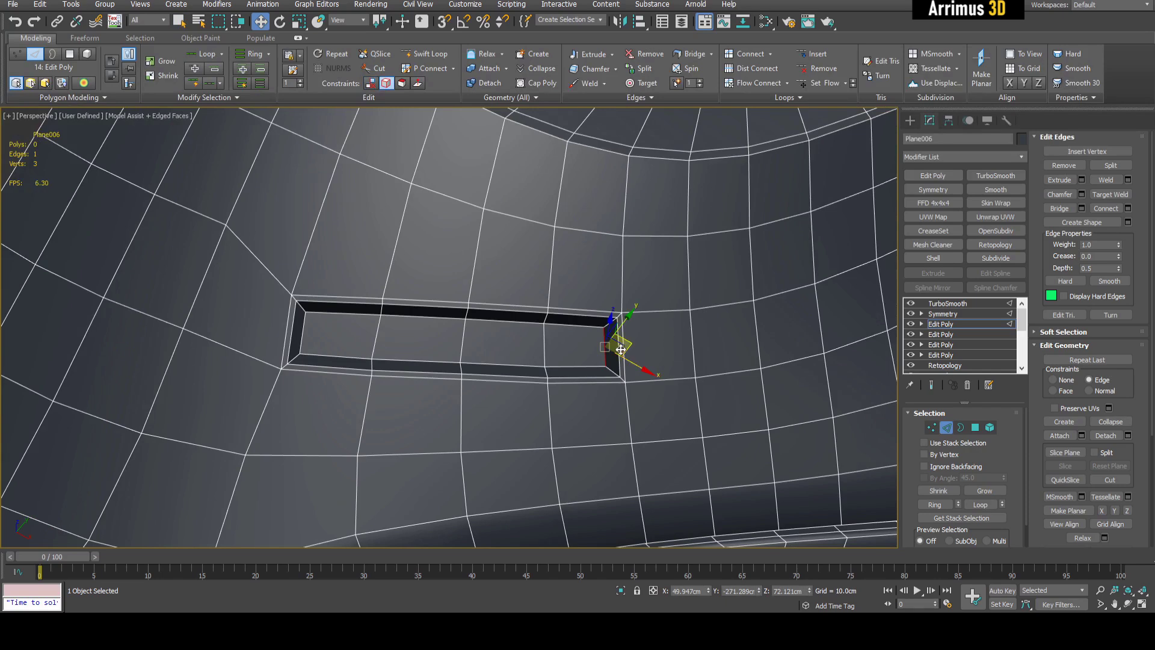
left_click_drag(605, 351, 554, 350)
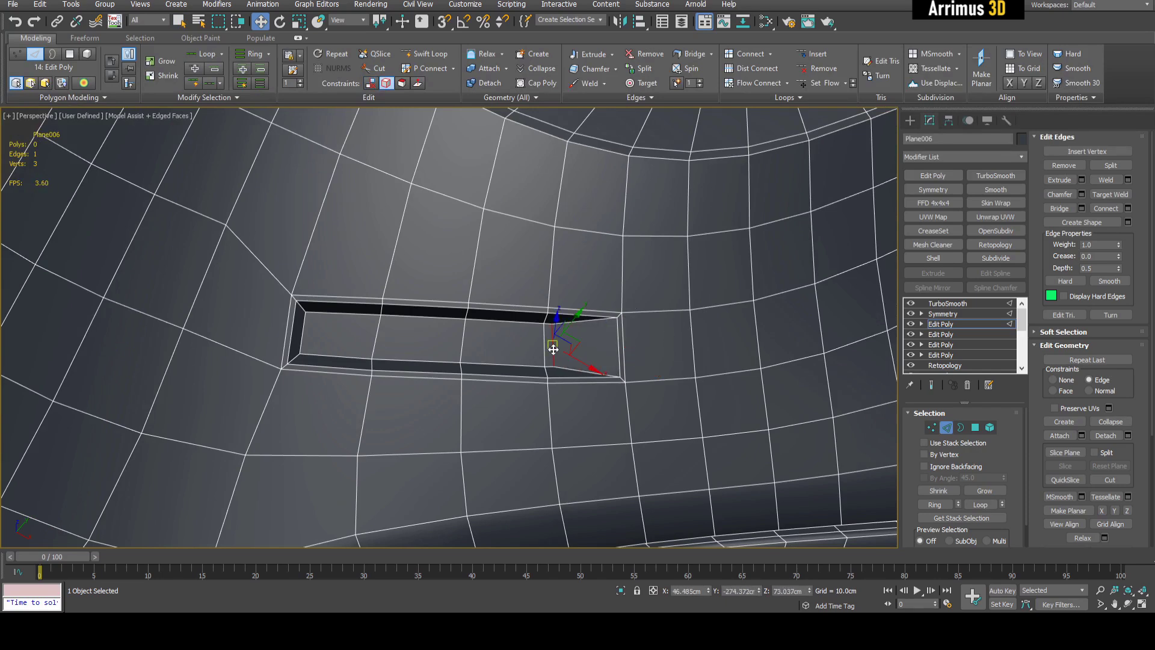
key("q")
left_click(691, 343)
- Examine the smoothed mask with its finished slots, comparing the display with and without edged faces
key("F4")
scroll(690, 343, "down", 5)
mouse_move(565, 356)
middle_mouse_down("alt")
mouse_move(592, 340)
mouse_move(579, 362)
mouse_move(624, 343)
mouse_move(614, 368)
mouse_move(600, 335)
mouse_move(544, 354)
middle_mouse_up("alt")
scroll(583, 359, "down", 5)
key("F4")
key("shift+e")
key("shift+e")
key("F4")
key("F4")
key("shift+e")
- Leave edge editing and clone the whole mask, placing the copy beside the original
key("2")
scroll(598, 337, "down", 3)
key("w")
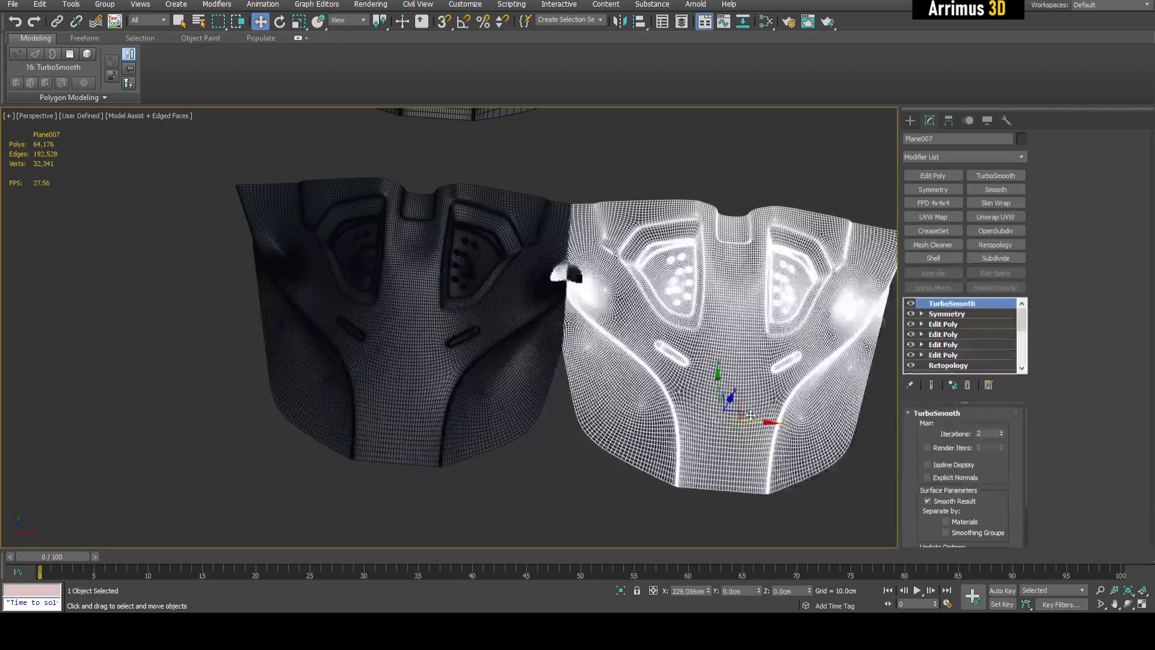
mouse_move(735, 400)
left_mouse_down("shift")
mouse_move(800, 399)
mouse_move(814, 414)
left_mouse_up("shift")
left_click(583, 357)
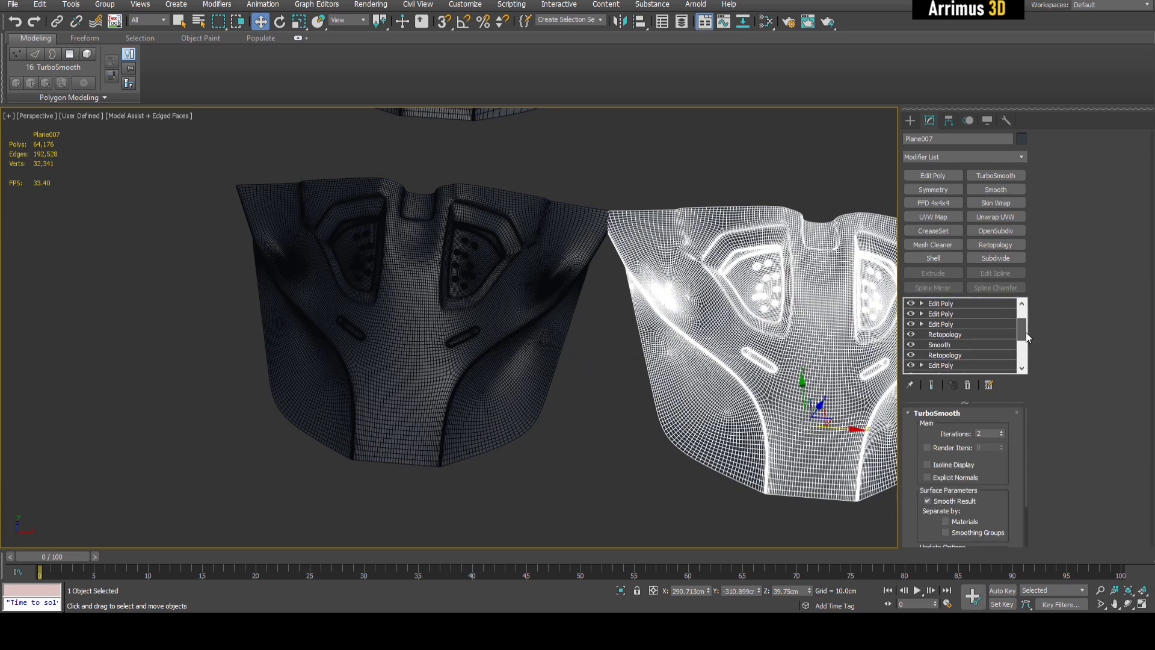
- Delete the copy's modifiers from the uppermost TurboSmooth down through the lower Retopology, exposing the mesh before retopology
left_click_drag(1026, 333, 1027, 337)
left_click(959, 334, "shift")
right_click(960, 333)
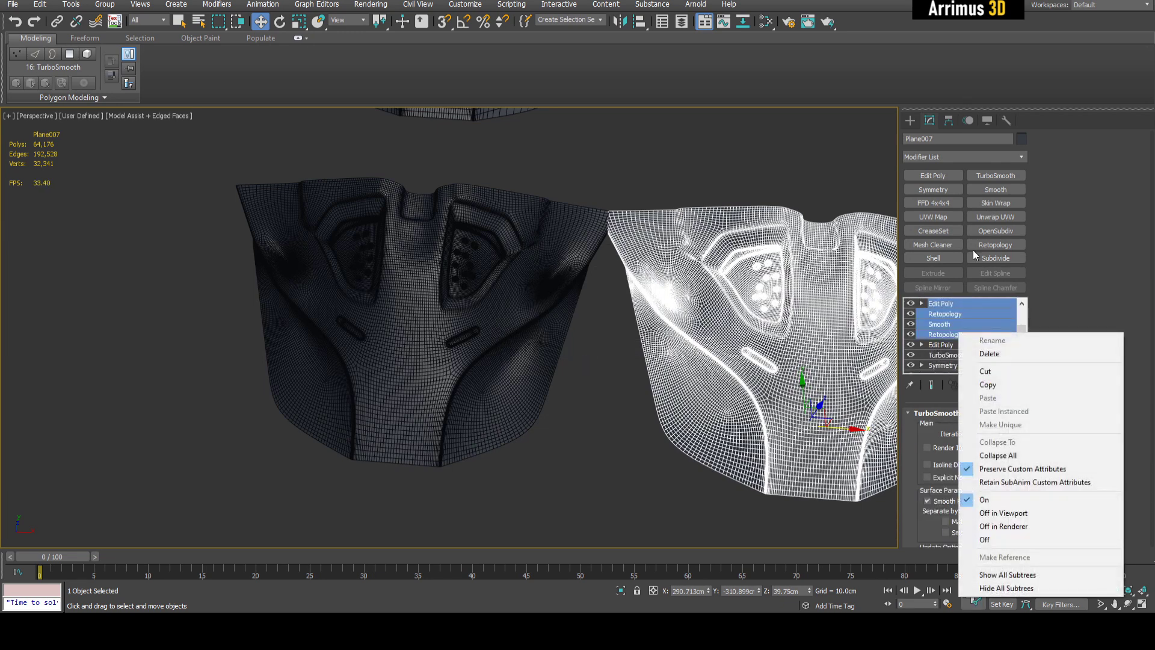
left_click(989, 354)
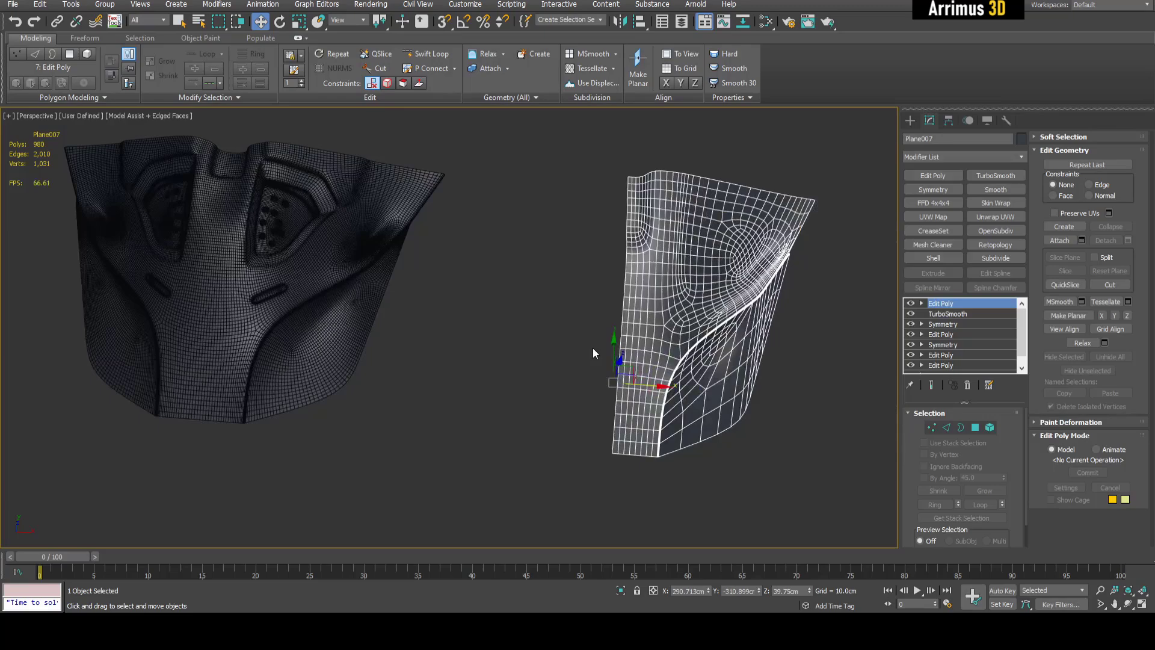
- Move the half-mask copy closer to the detailed mask, to about 192 cm on the X axis
middle_click_drag(743, 363, 724, 382, "alt")
key("q")
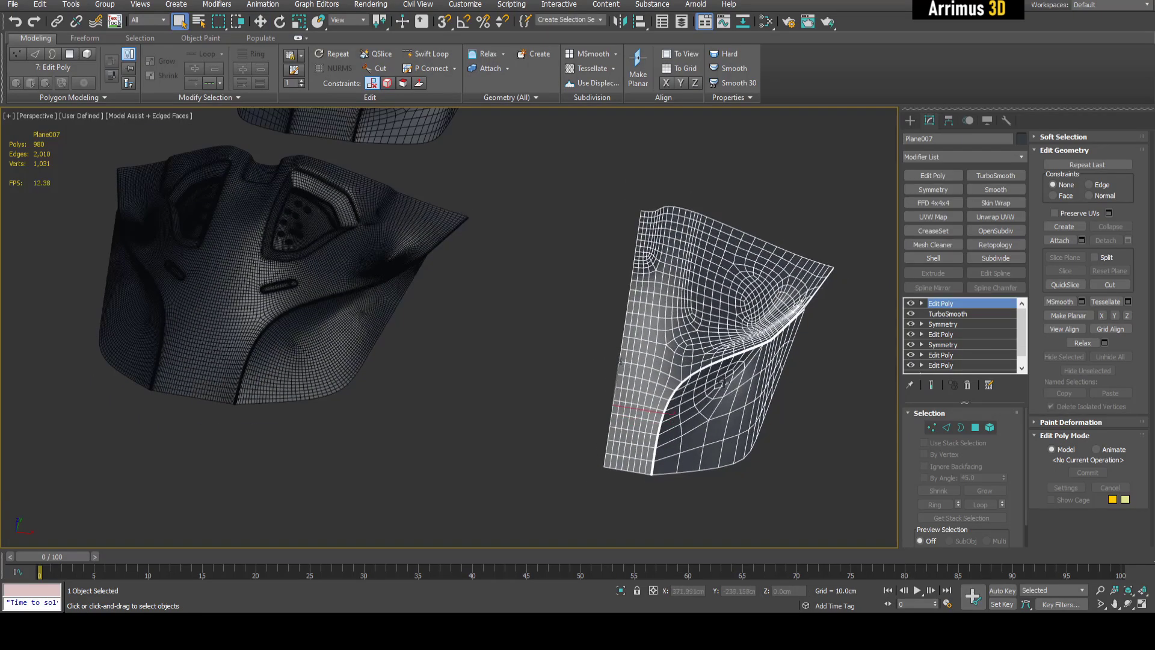
key("w")
middle_click_drag(652, 413, 488, 369, "alt")
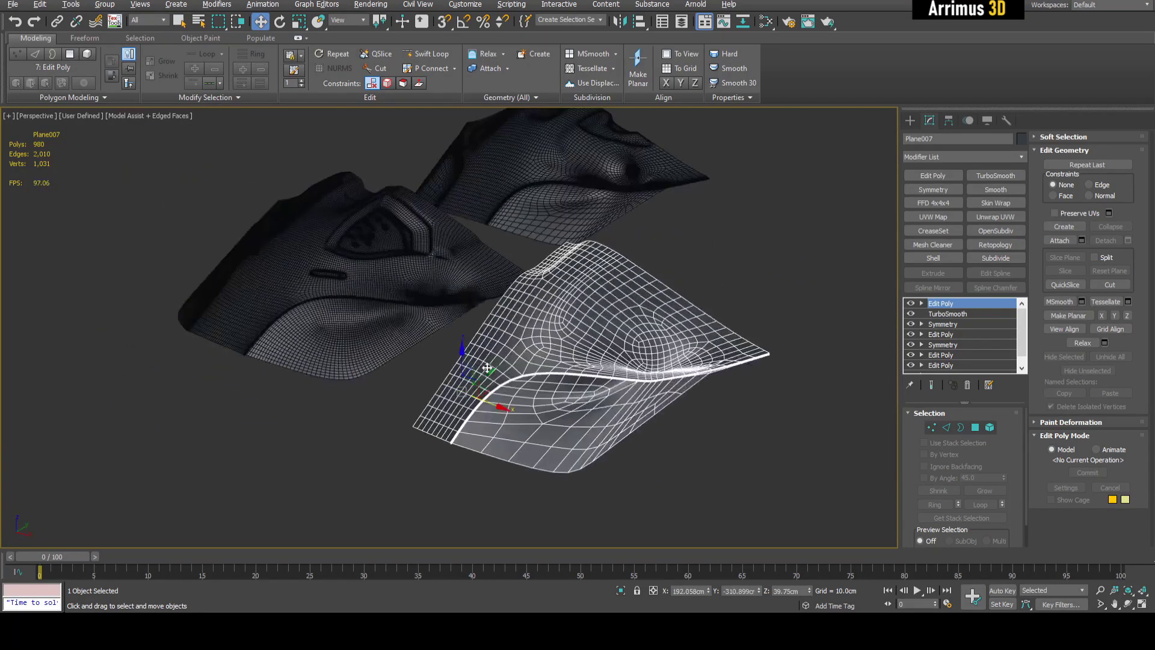
scroll(602, 422, "up", 6)
scroll(566, 415, "down", 6)
middle_click_drag(566, 415, 683, 462)
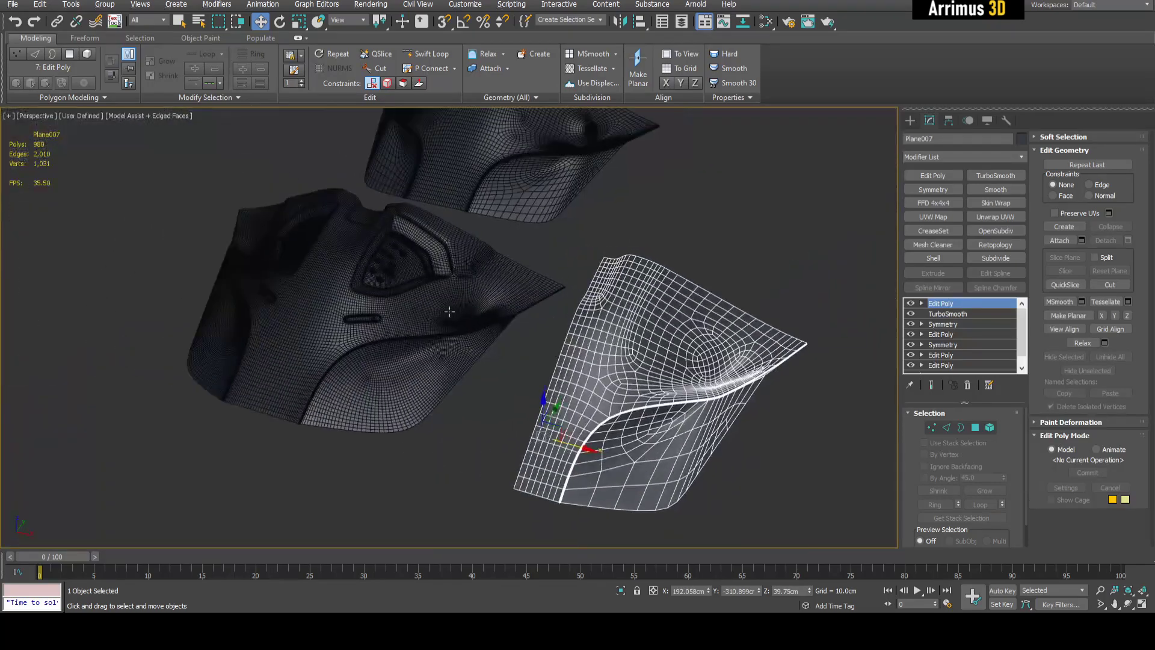
- Select the detailed mask and turn off its TurboSmooth modifier so the base quad mesh shows
left_click(482, 355)
left_click(911, 303)
scroll(482, 315, "up", 6)
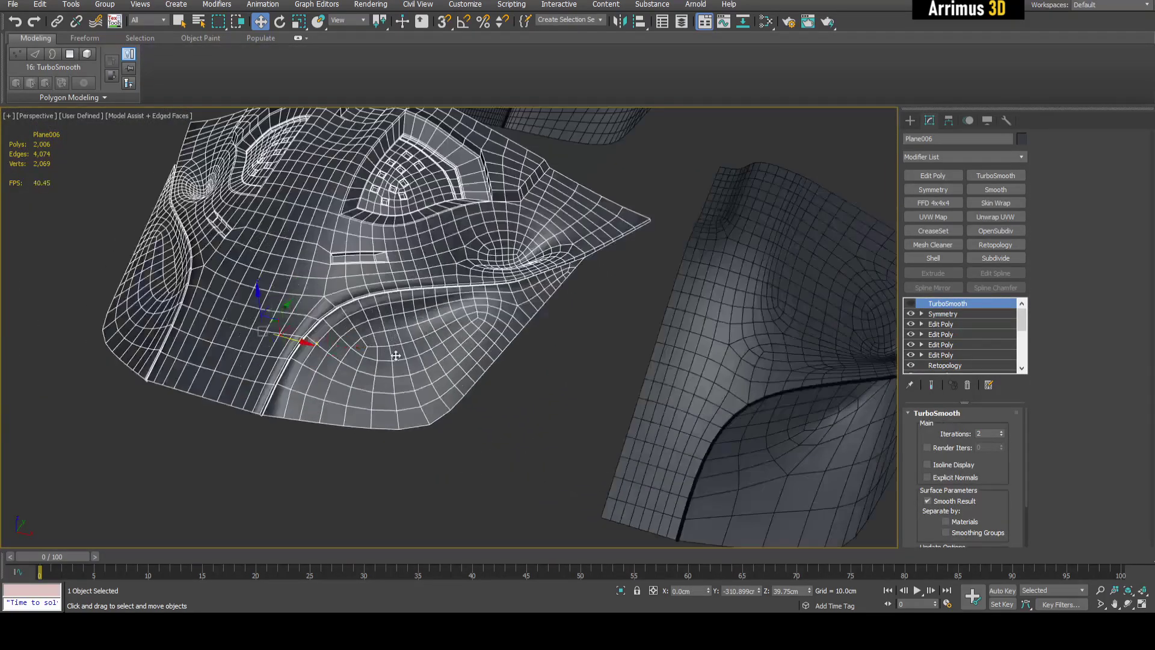
middle_click_drag(315, 296, 353, 302)
- Examine the half-mask copy's original topology around the curved crease and the cheek area
left_click(707, 401)
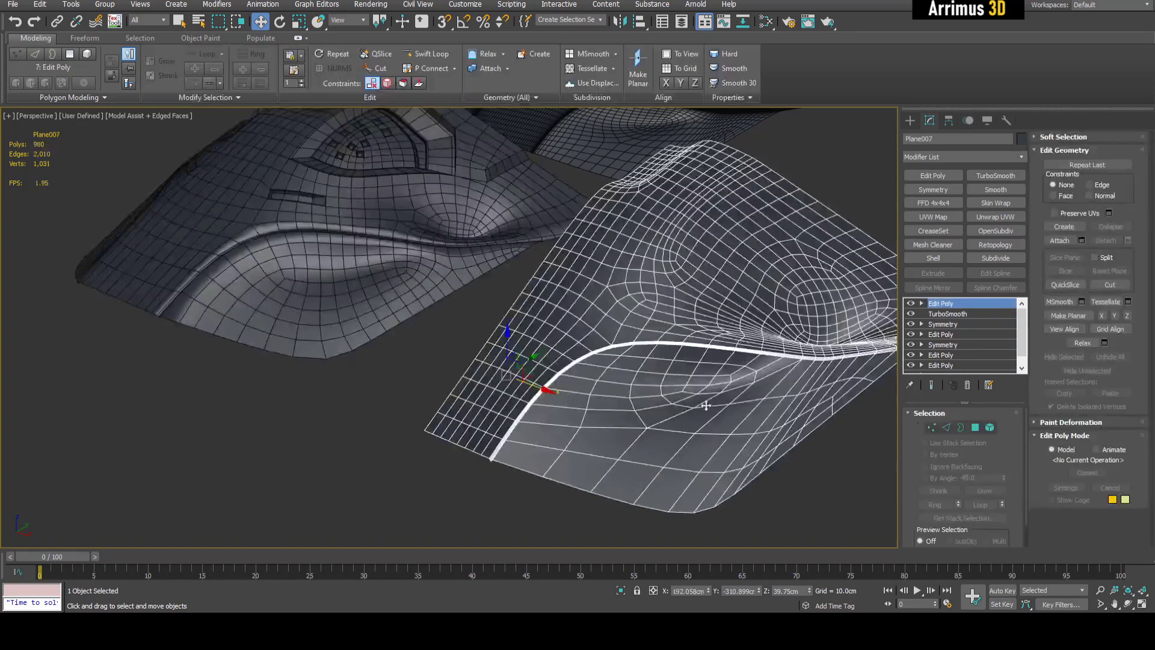
scroll(766, 410, "up", 4)
mouse_move(680, 370)
middle_mouse_down("alt")
mouse_move(674, 357)
mouse_move(662, 377)
mouse_move(669, 367)
middle_mouse_up("alt")
scroll(667, 349, "up", 4)
scroll(644, 324, "down", 4)
middle_click_drag(802, 384, 684, 355)
middle_click_drag(498, 342, 731, 401)
middle_click_drag(328, 259, 563, 388)
- Examine the detailed mask's retopologized quads along the curved crease and around the slot
left_click(552, 341)
scroll(550, 325, "up", 4)
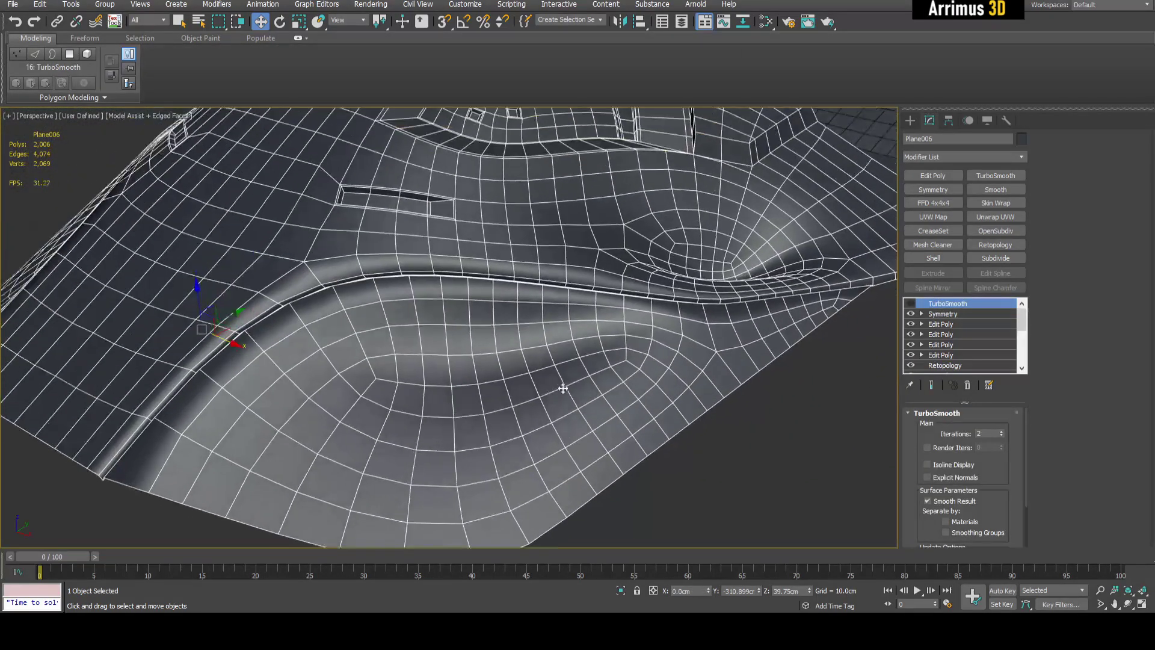
scroll(492, 390, "down", 4)
middle_click_drag(585, 341, 579, 363, "alt")
middle_click_drag(352, 313, 415, 304)
scroll(416, 304, "up", 5)
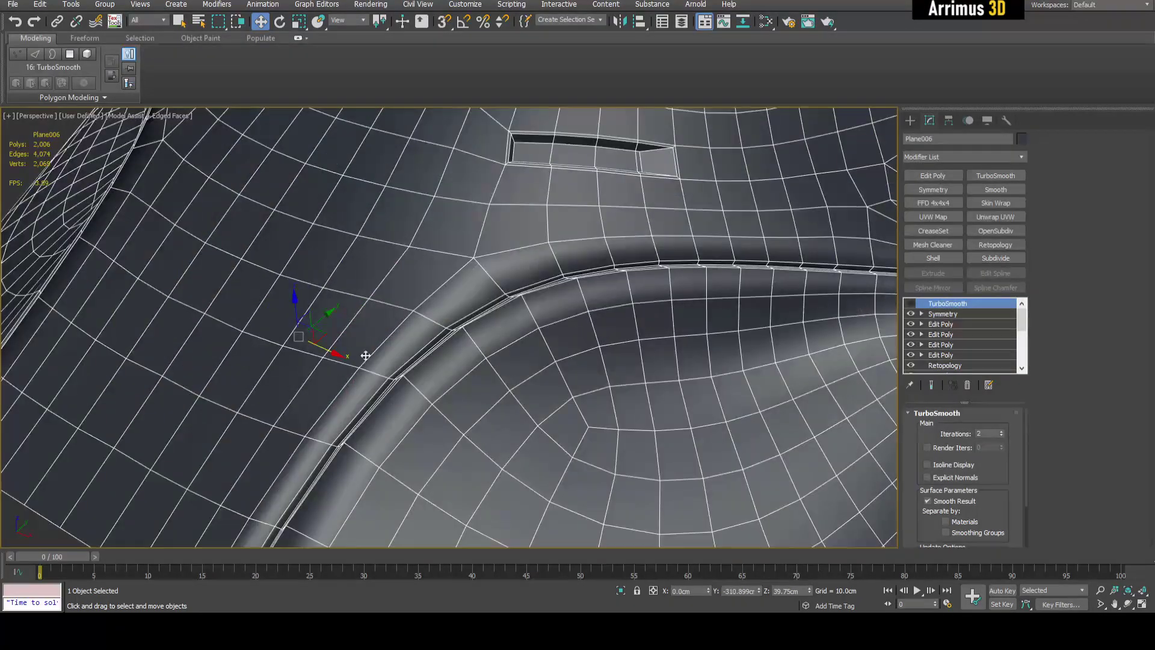
scroll(463, 279, "down", 3)
middle_click_drag(499, 273, 451, 316, "alt")
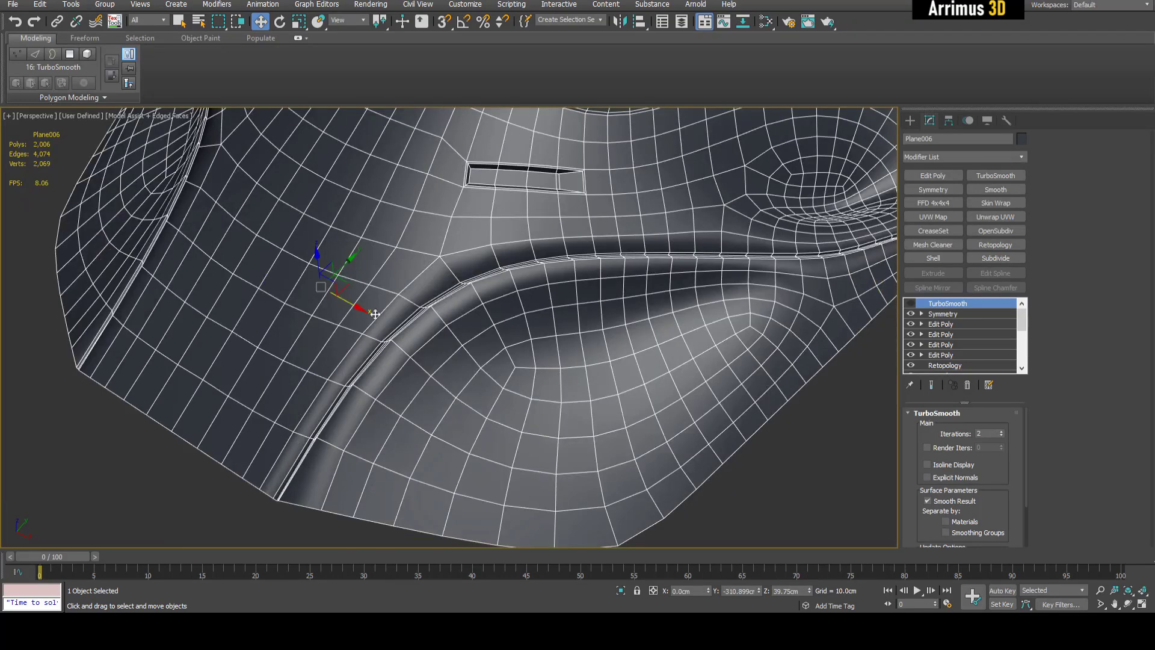
- Go to the detailed mask's Edit Poly level beneath Symmetry to view only half of its mesh
left_click(955, 176)
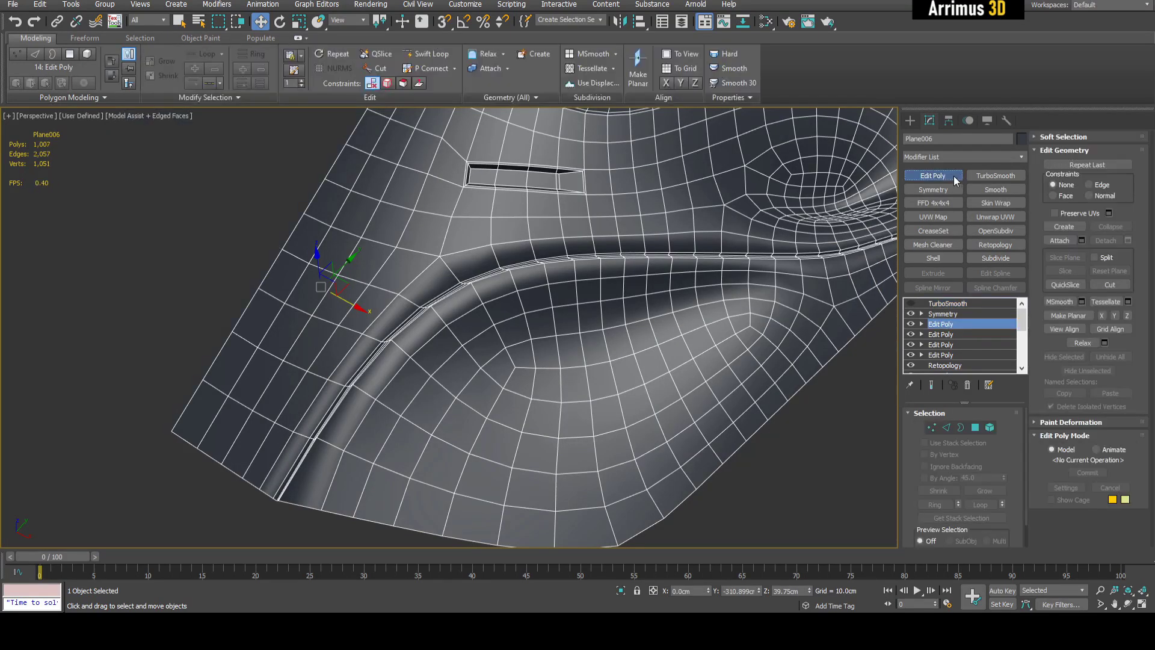
scroll(717, 343, "down", 4)
middle_click_drag(716, 343, 509, 253)
- Select a polygon loop above the curved crease on the half-mask copy to check its flow, and clear the selection
left_click(800, 391)
middle_click_drag(801, 391, 593, 340)
scroll(586, 335, "up", 3)
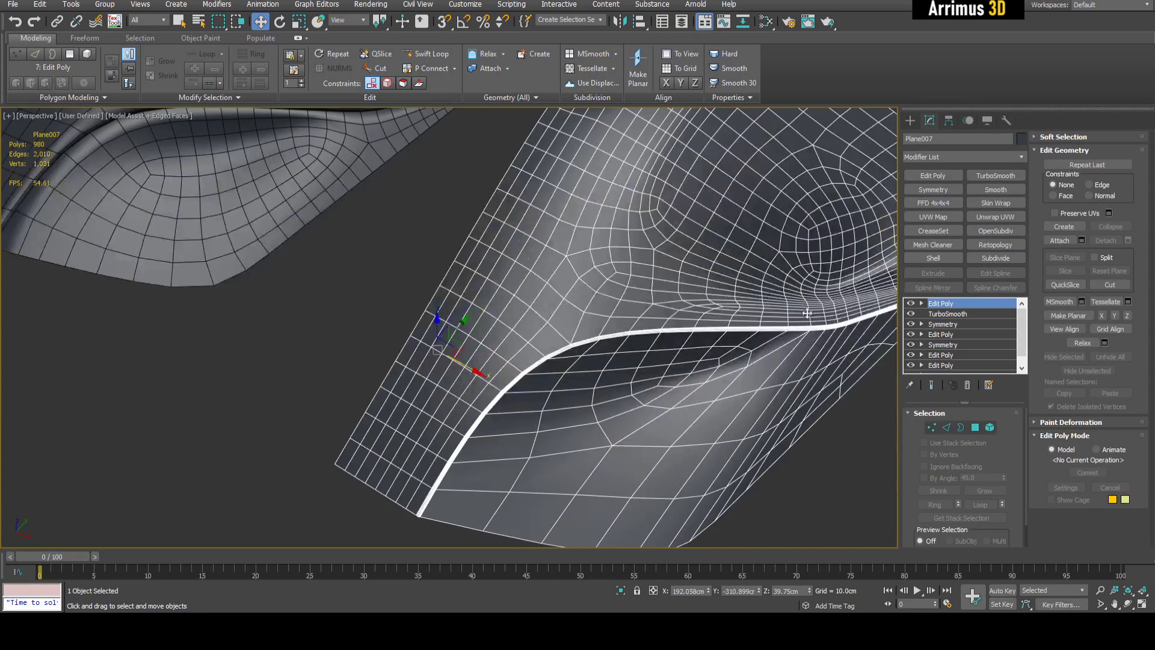
key("4")
key("q")
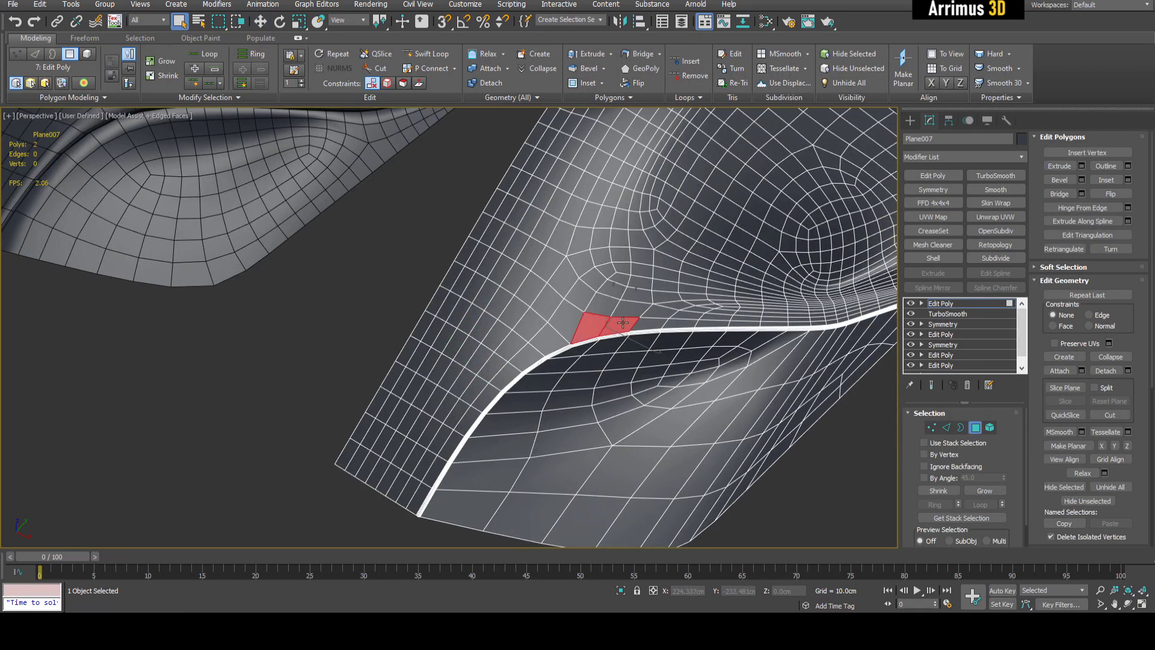
left_click(674, 322, "shift")
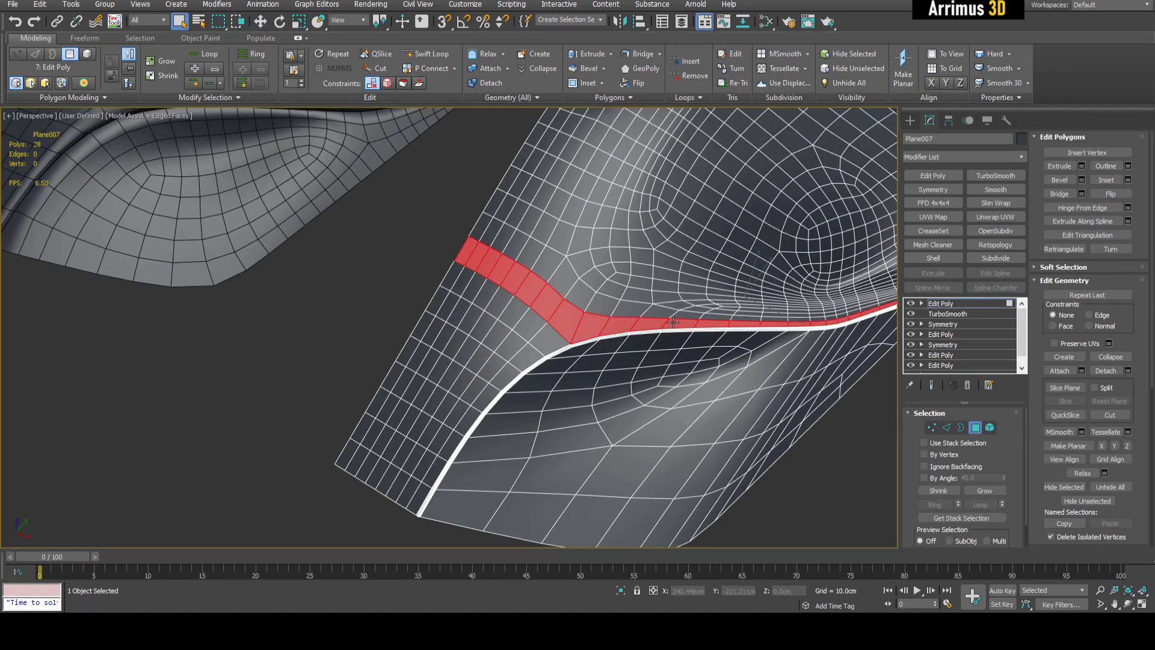
middle_click_drag(807, 362, 646, 313)
key("ctrl+d")
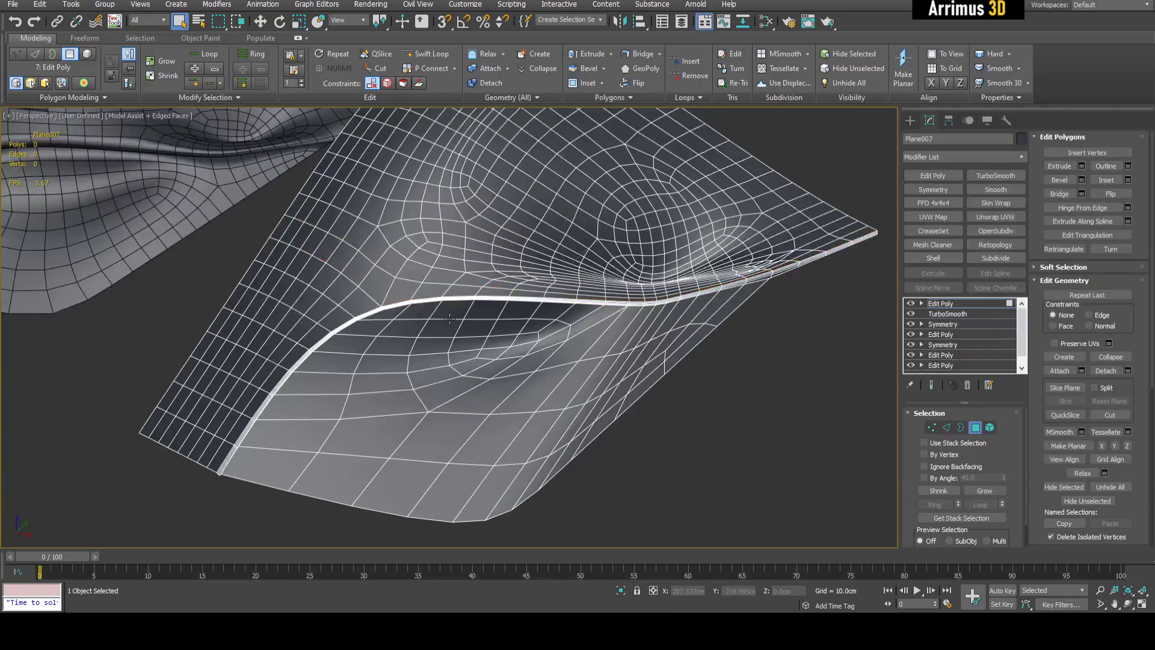
- Check the polygon loop running below the copy's curved crease, clear the selection and leave polygon editing
left_click(451, 312, "shift")
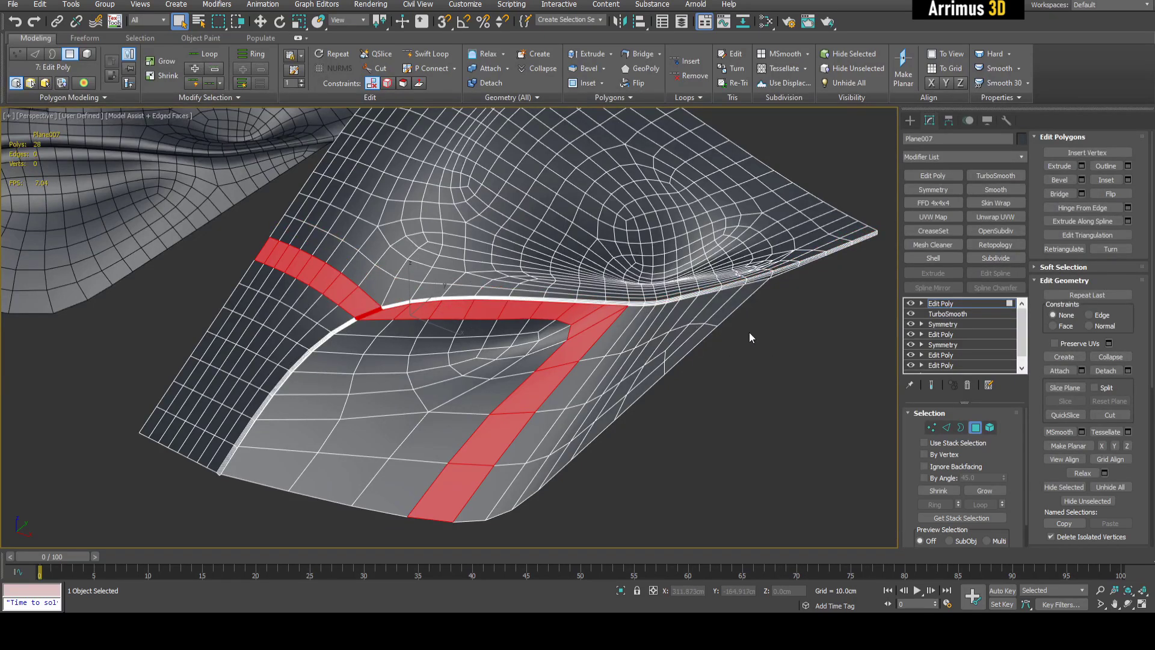
key("ctrl+d")
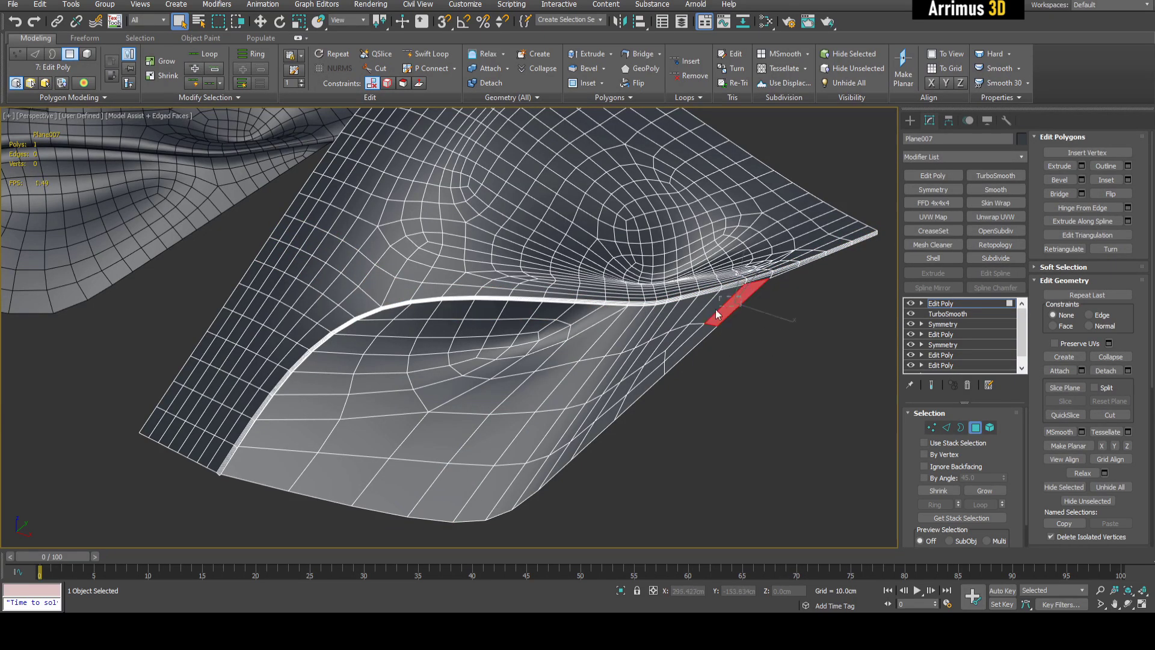
left_click(337, 336)
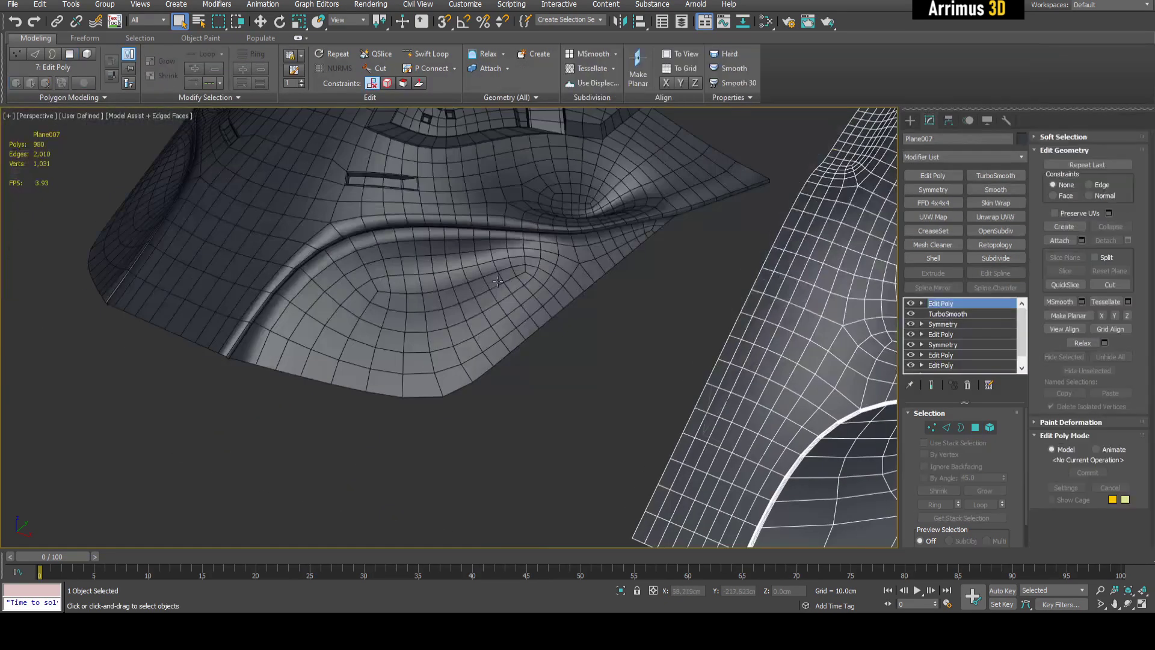
- Select the polygon loop above the curved crease on the detailed mask's half mesh to check its flow
middle_click_drag(518, 250, 608, 363)
middle_click_drag(322, 252, 330, 284, "alt")
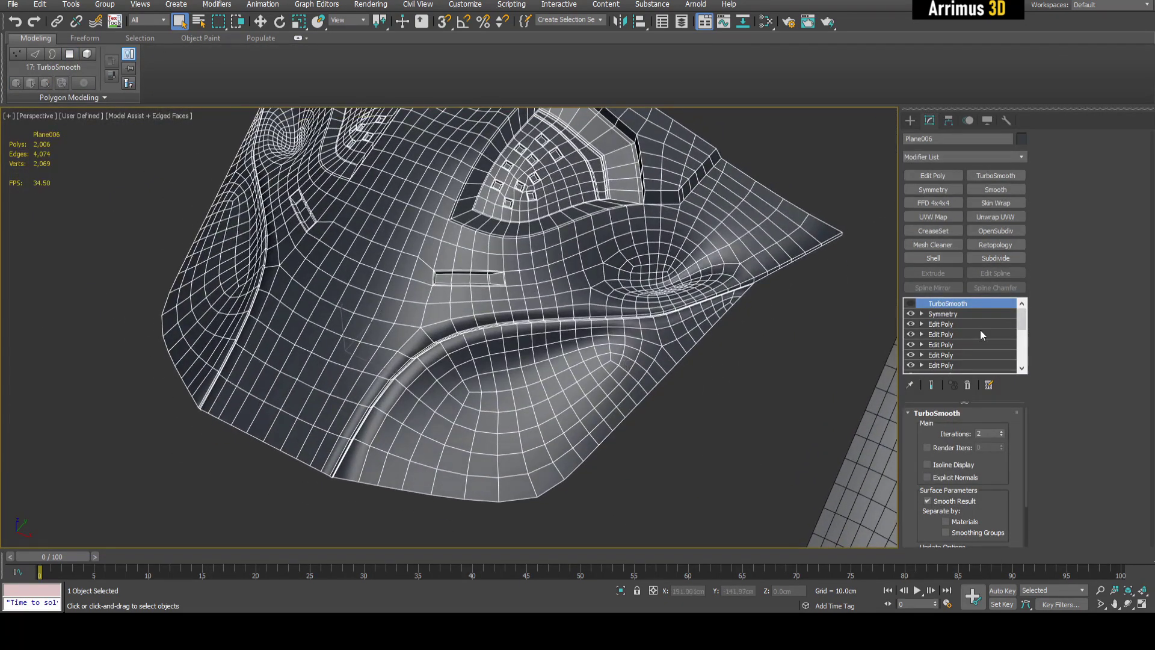
left_click(485, 319)
left_click(471, 319, "shift")
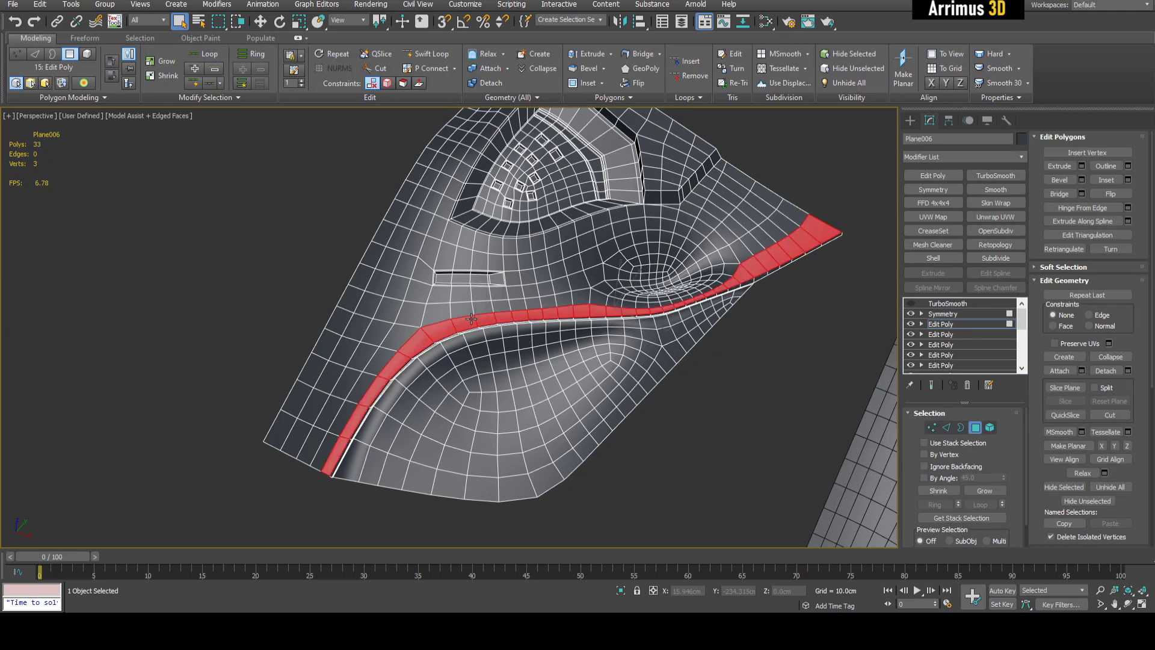
middle_click_drag(705, 275, 622, 308, "alt")
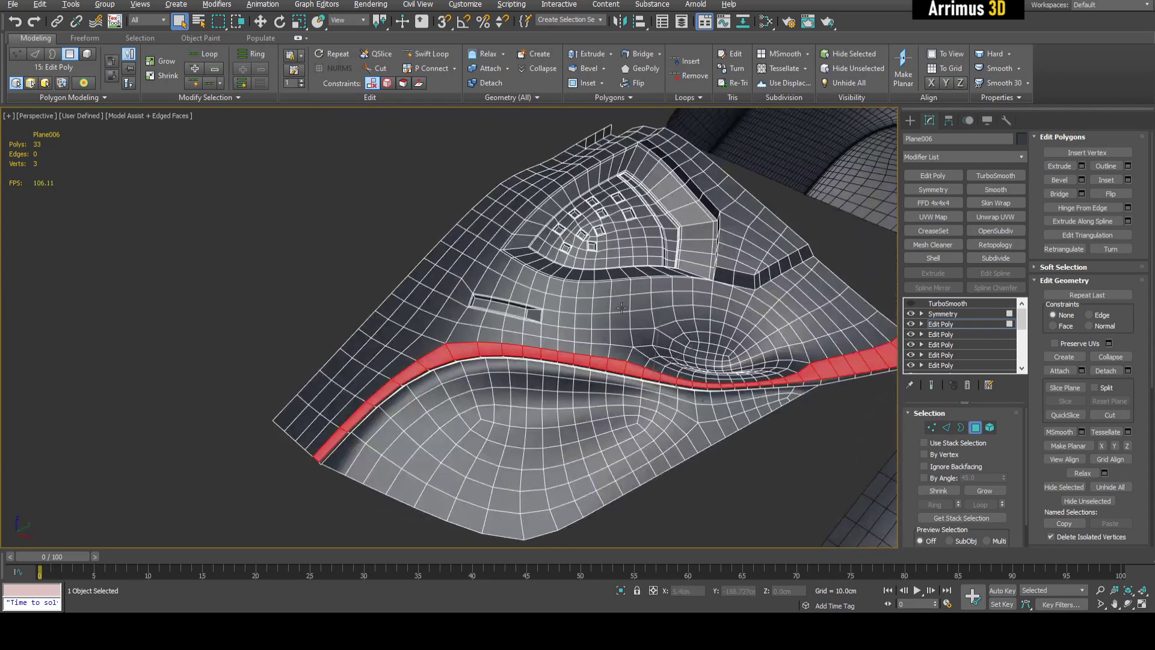
- Check the polygon loop running just below the detailed mask's curved crease
left_click(542, 372)
left_click(533, 368, "shift")
middle_click_drag(533, 369, 832, 324, "alt")
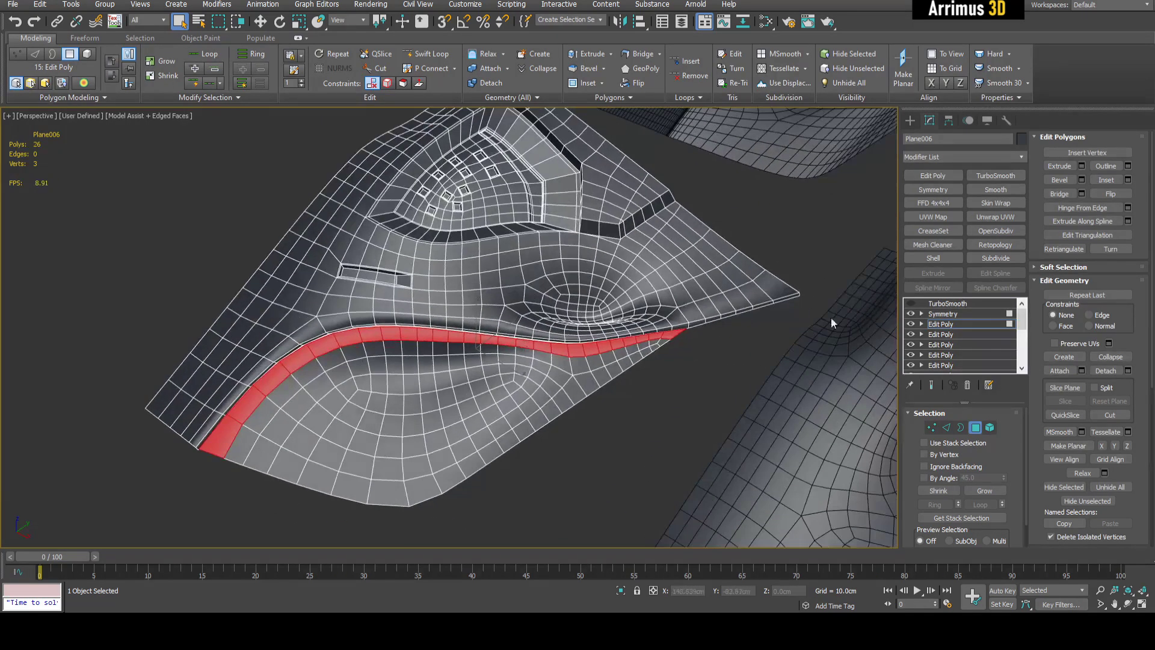
middle_click_drag(620, 344, 639, 345)
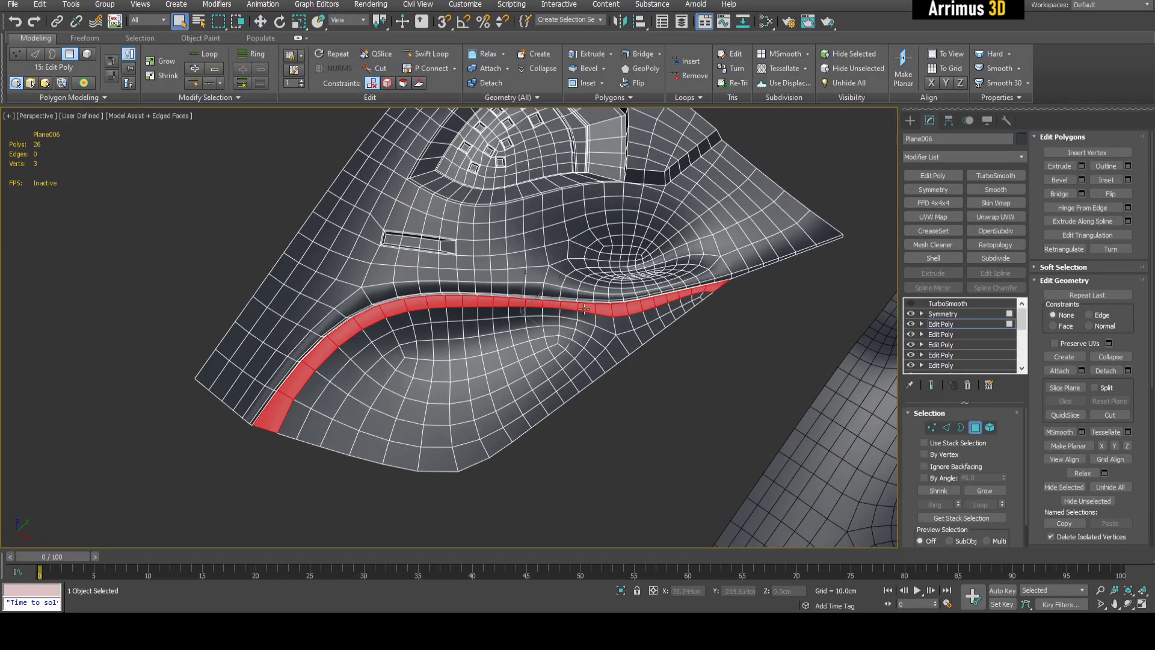
- Cut a new edge line parallel to the border from the end of the crease to the mask's outer corner
left_click(568, 291)
left_click(555, 291, "shift")
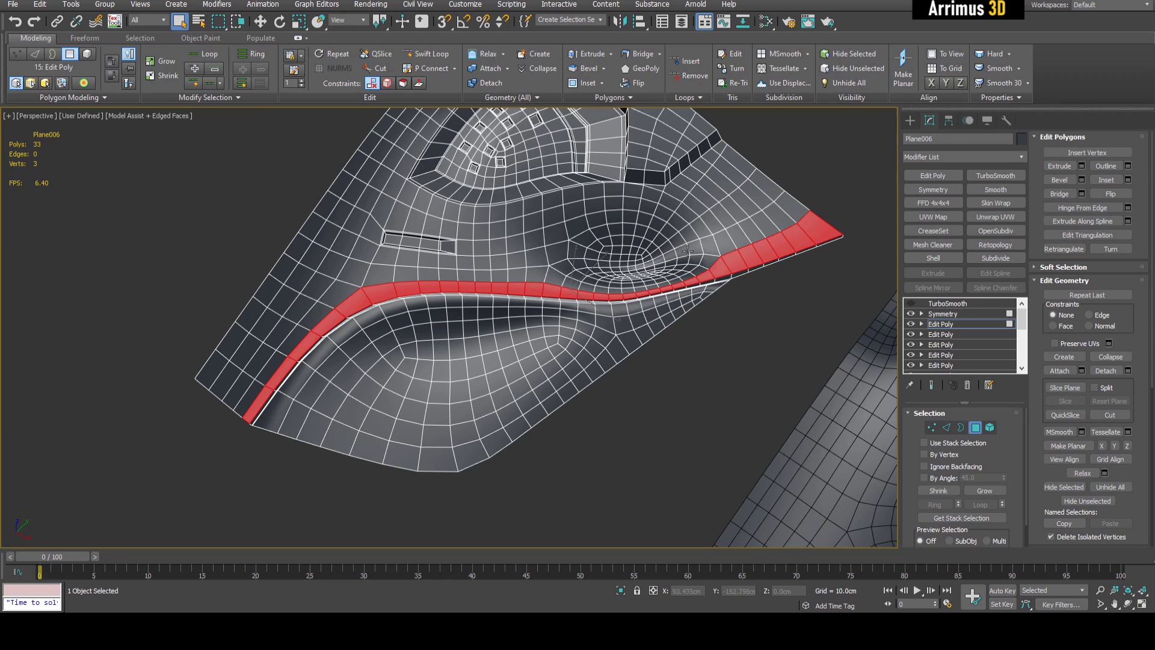
middle_click_drag(688, 250, 588, 304)
scroll(588, 305, "up", 4)
key("1")
key("alt+c")
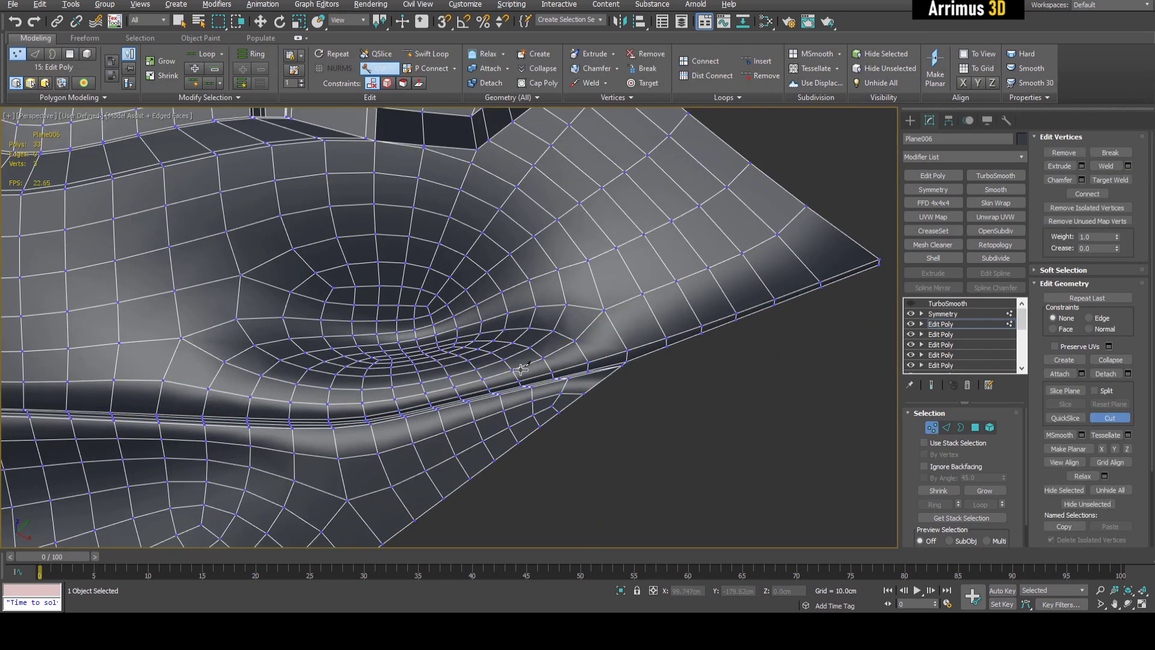
left_click(858, 248)
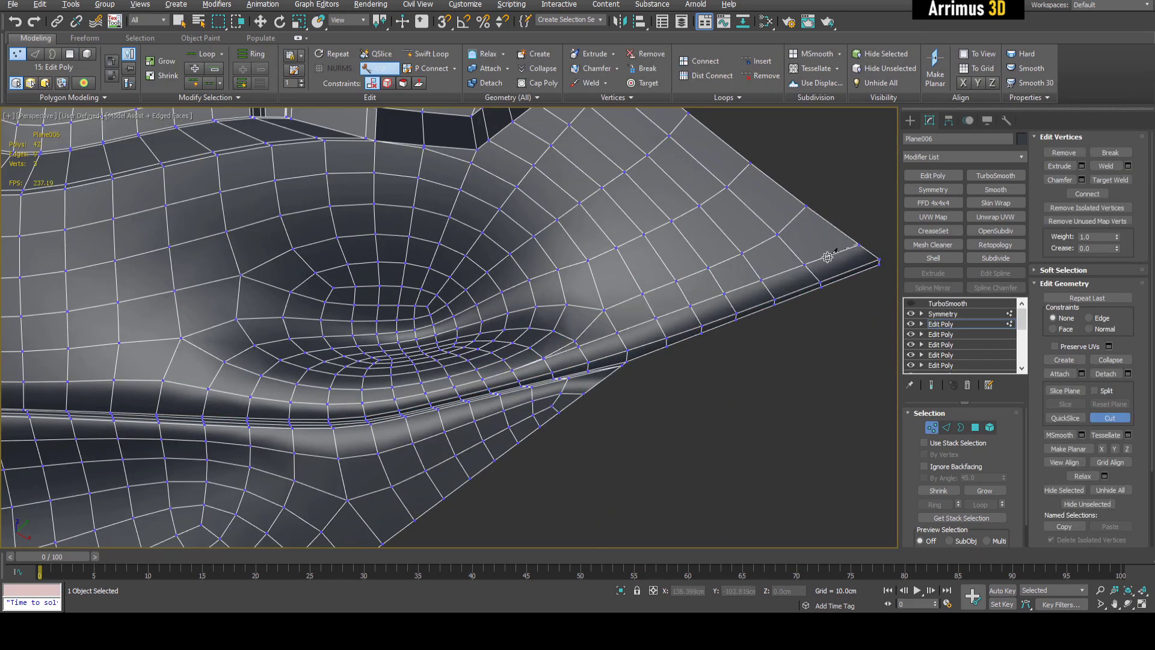
- Remove the old edge row above the new cut and target-weld the leftover vertices beside the round depression
key("2")
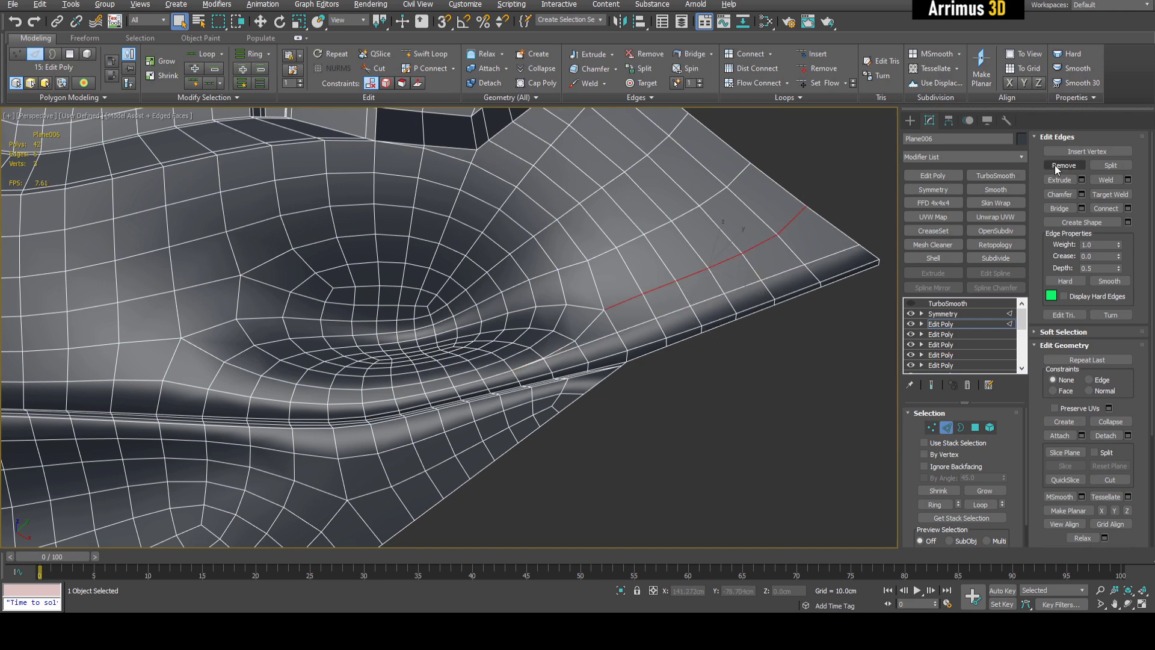
left_click(1055, 165)
scroll(640, 304, "up", 4)
key("1")
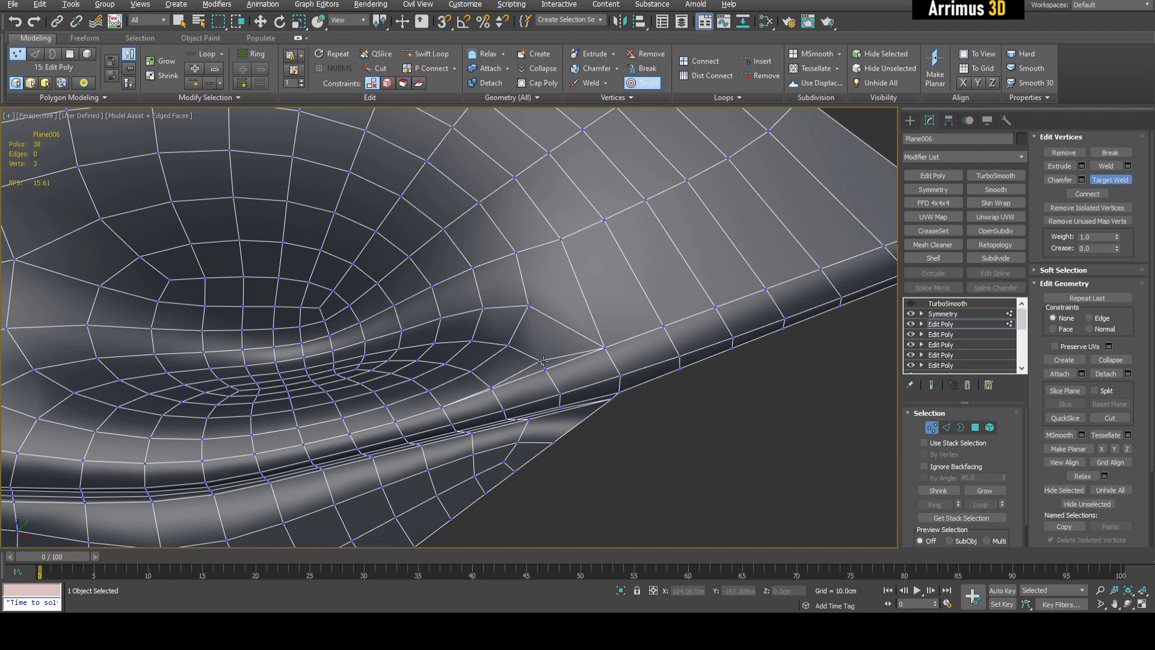
scroll(550, 363, "up", 3)
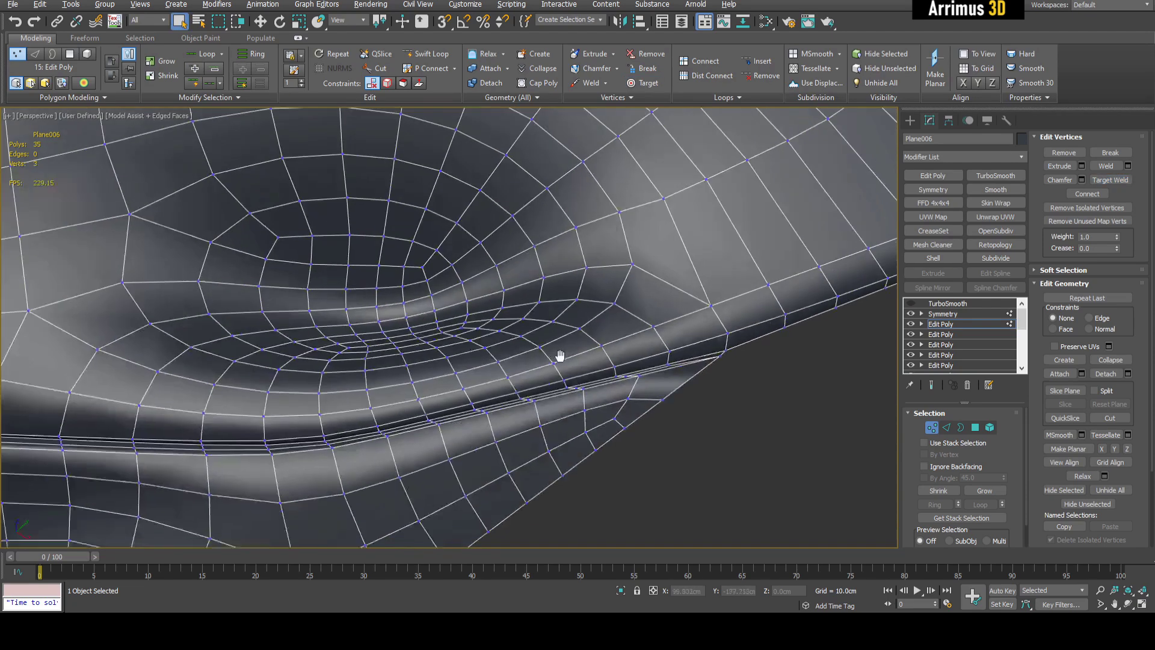
scroll(554, 370, "down", 3)
- Select the rerouted polygon loop above the crease and compare its flow with the neighbouring mask's topology
key("4")
left_click(678, 332)
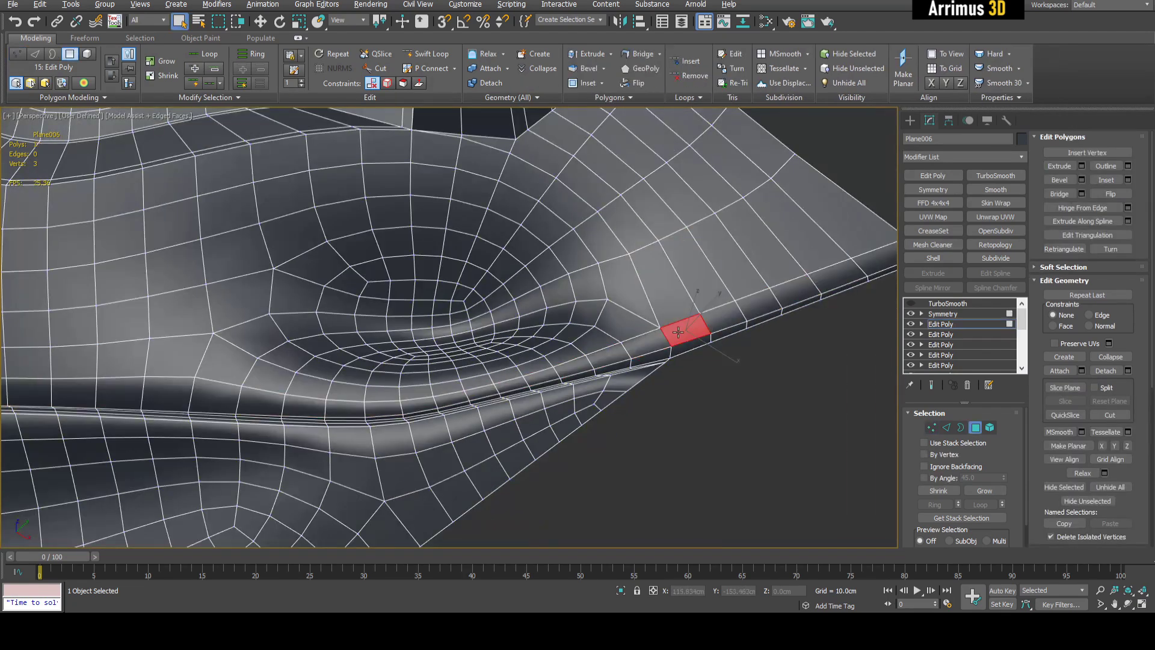
left_click(713, 318, "shift")
scroll(730, 322, "down", 5)
scroll(698, 333, "up", 3)
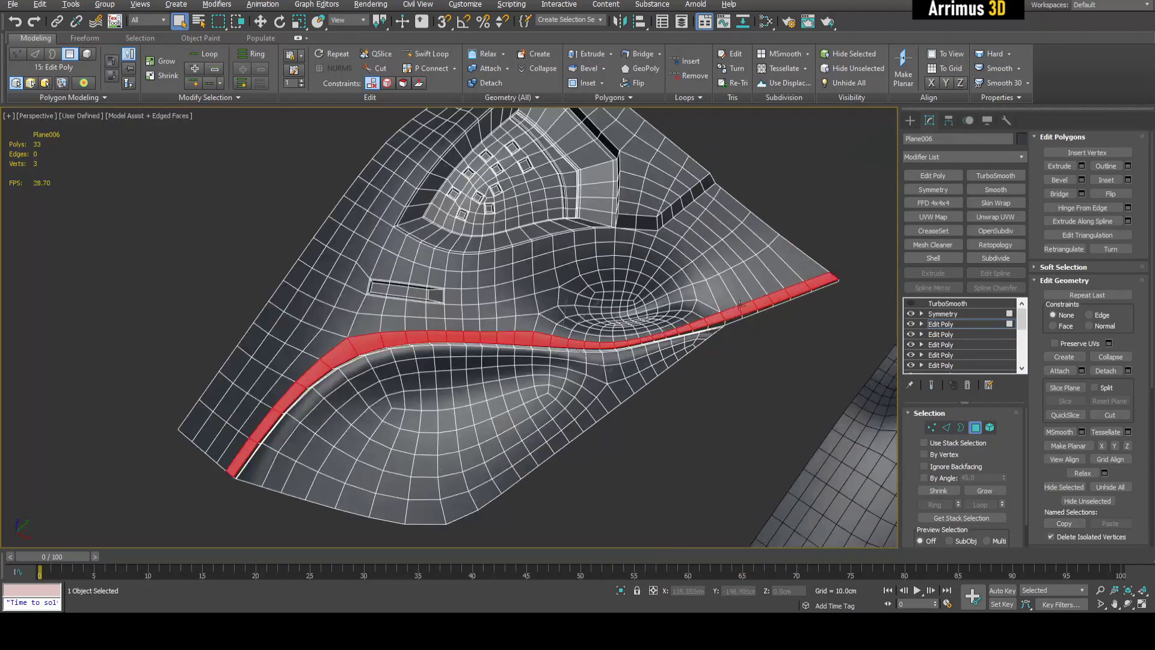
middle_click_drag(842, 363, 503, 252)
middle_click_drag(758, 451, 822, 337)
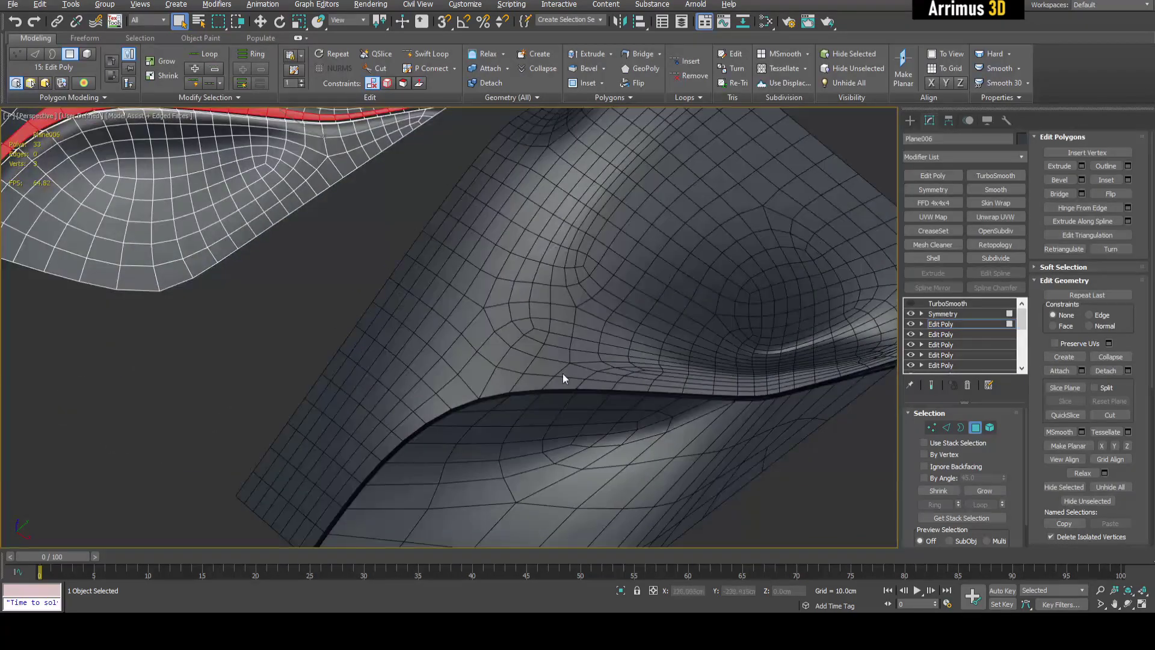
middle_click_drag(413, 399, 663, 487)
middle_click_drag(647, 247, 642, 281)
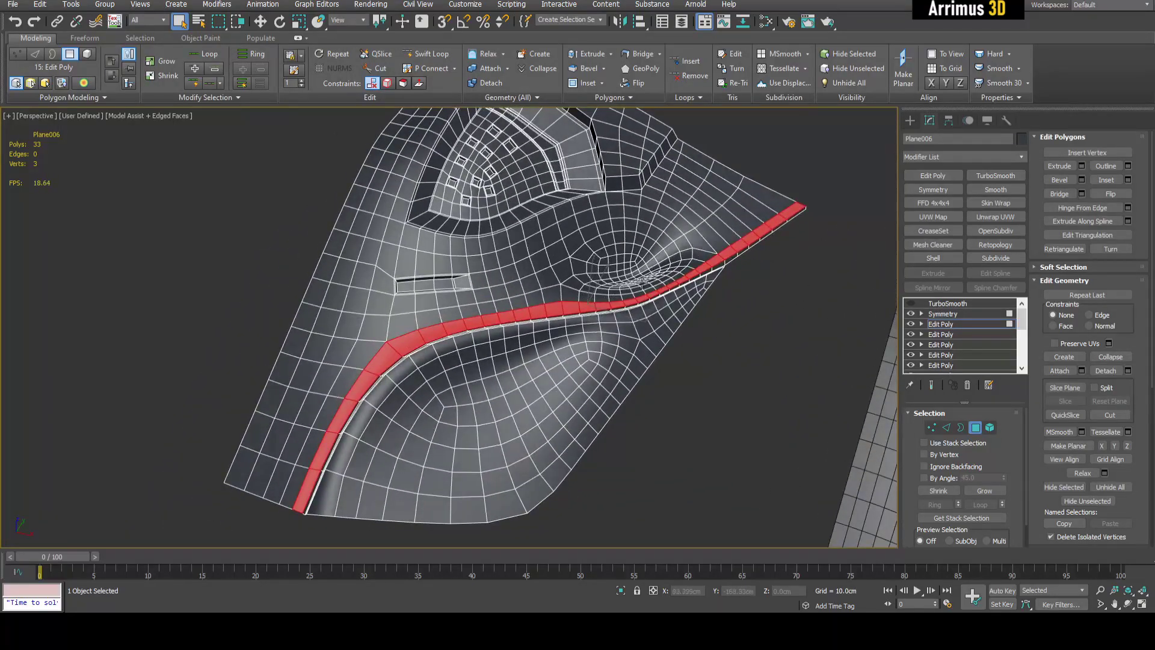
mouse_move(578, 309)
middle_mouse_down("alt")
mouse_move(470, 353)
mouse_move(479, 365)
mouse_move(466, 371)
middle_mouse_up("alt")
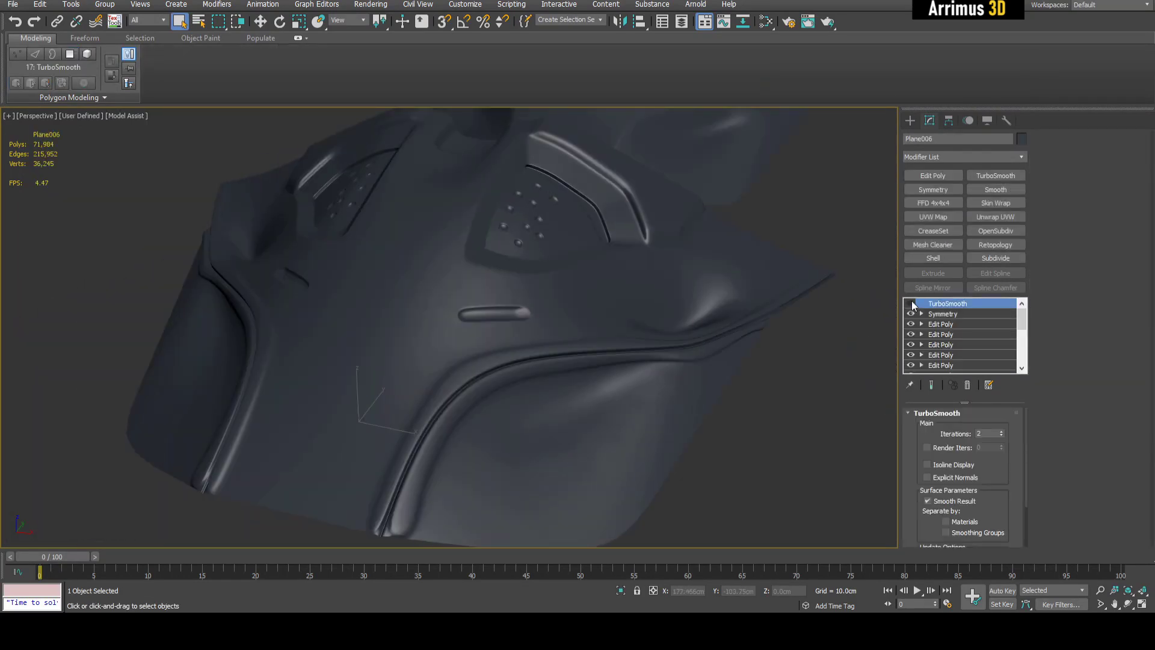
- Clear the selection and examine the smoothed mask's crease, slot and perforated panel from several angles
middle_click_drag(674, 385, 724, 378, "alt")
left_click(678, 373)
scroll(653, 374, "up", 2)
scroll(735, 359, "up", 2)
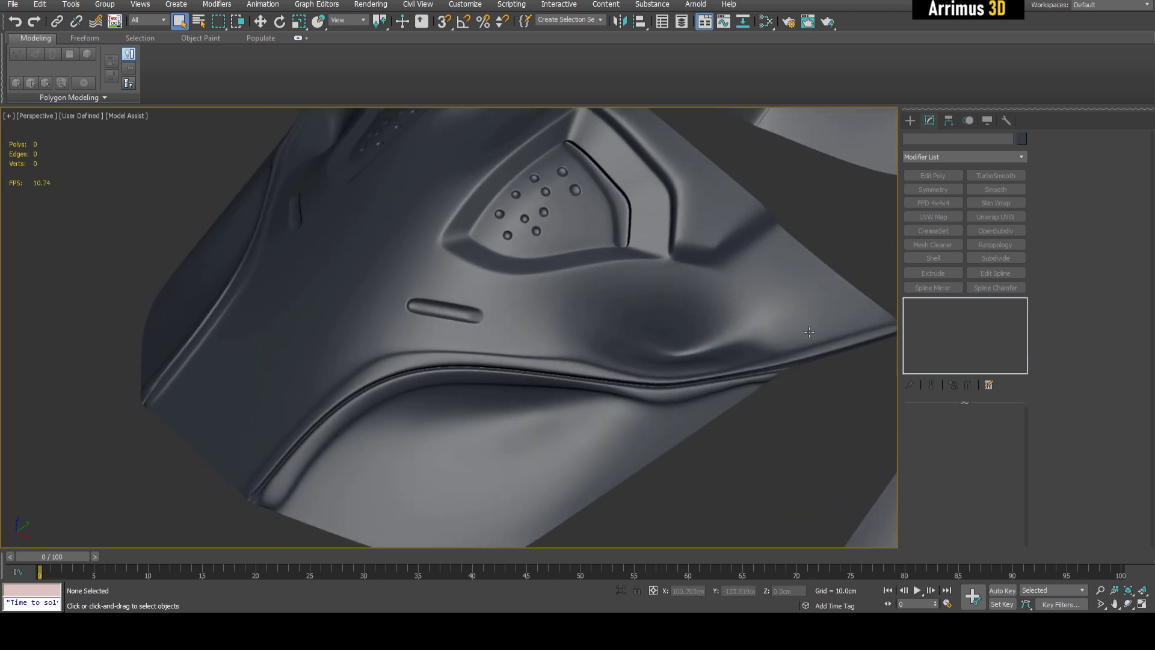
middle_click_drag(510, 359, 602, 353, "alt")
scroll(592, 349, "down", 3)
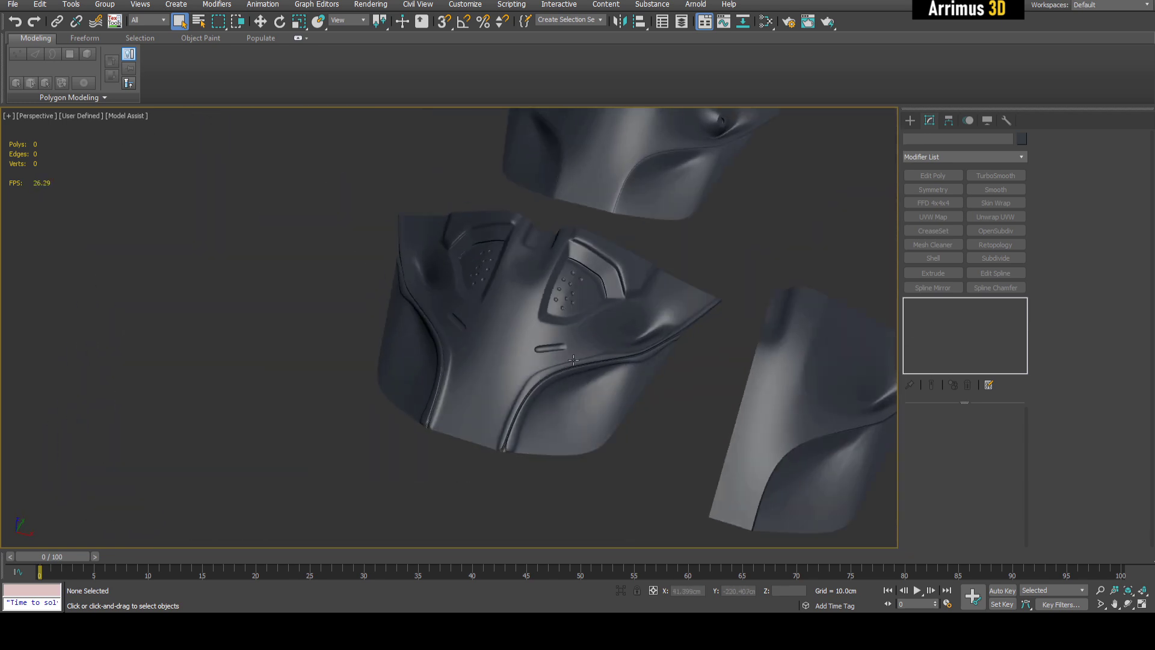
scroll(604, 362, "up", 4)
middle_click_drag(628, 392, 599, 349, "alt")
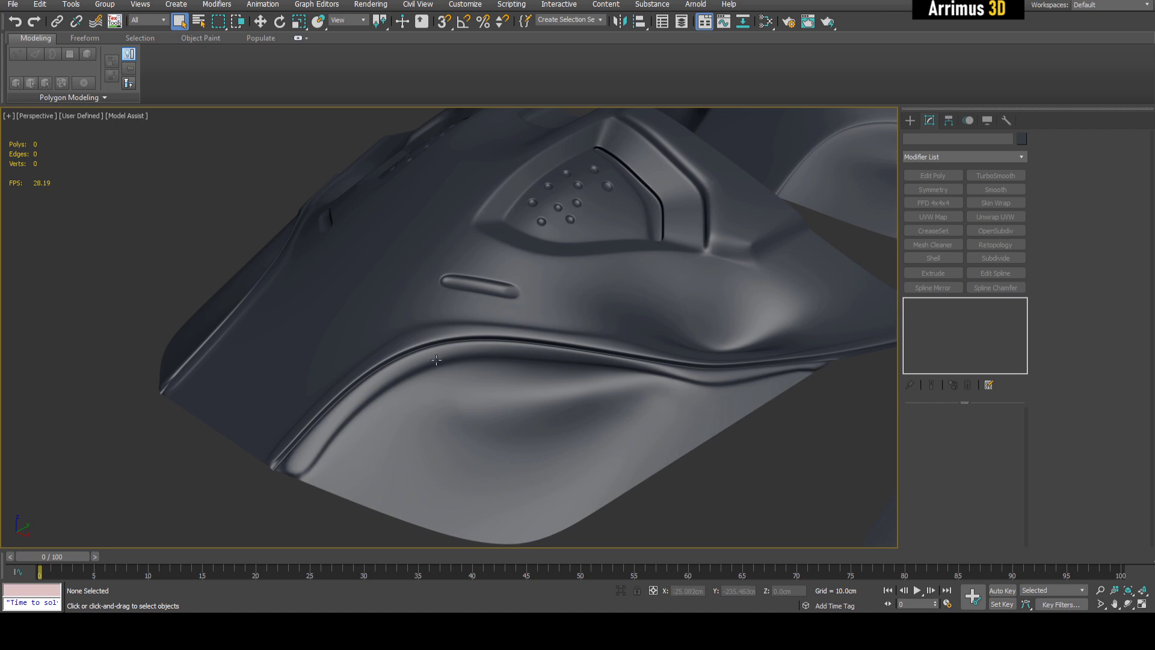
middle_click_drag(436, 360, 548, 361, "alt")
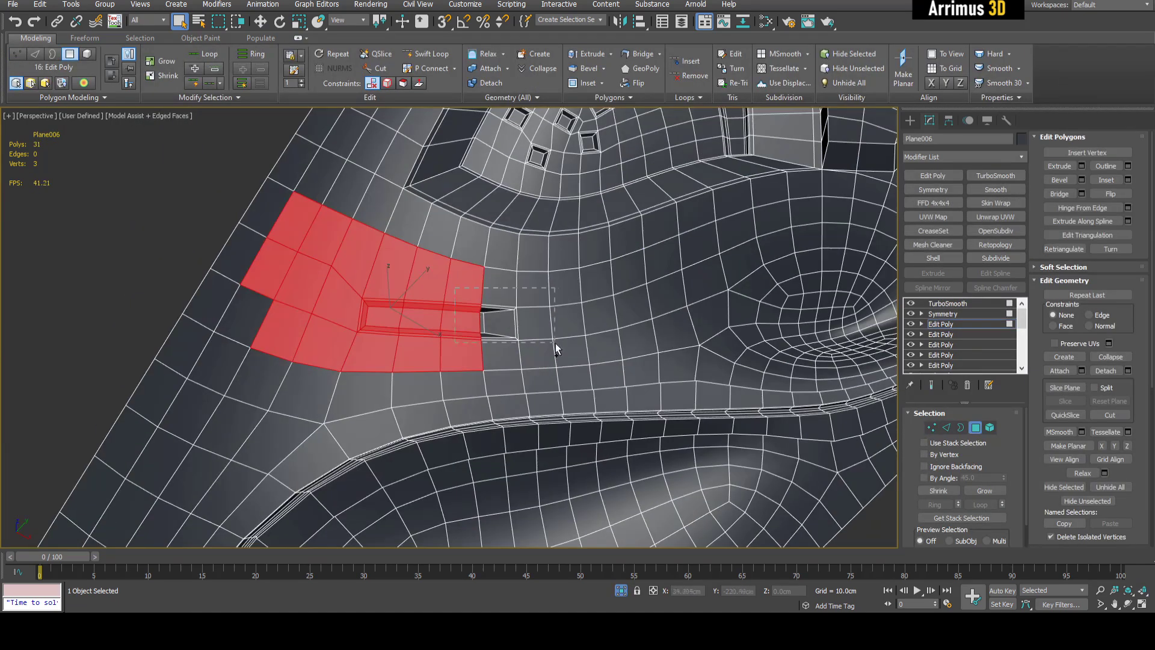
- Cut edges around the slot and bevel the polygon band surrounding it to recess the central panel
scroll(485, 315, "down", 3)
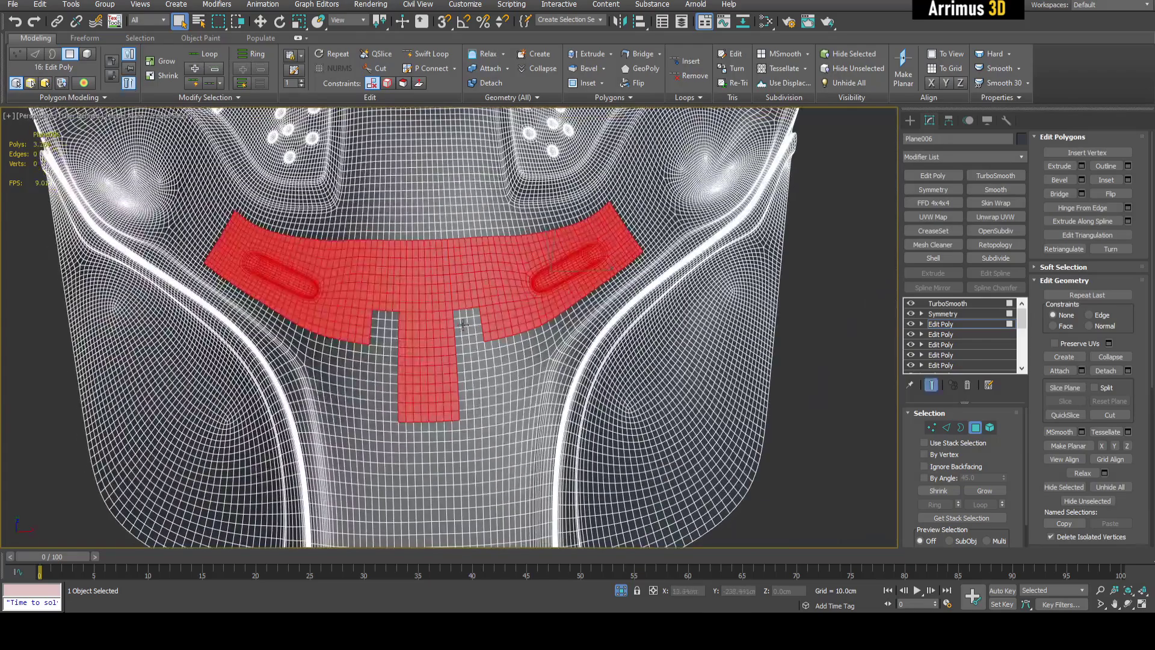
scroll(463, 325, "down", 2)
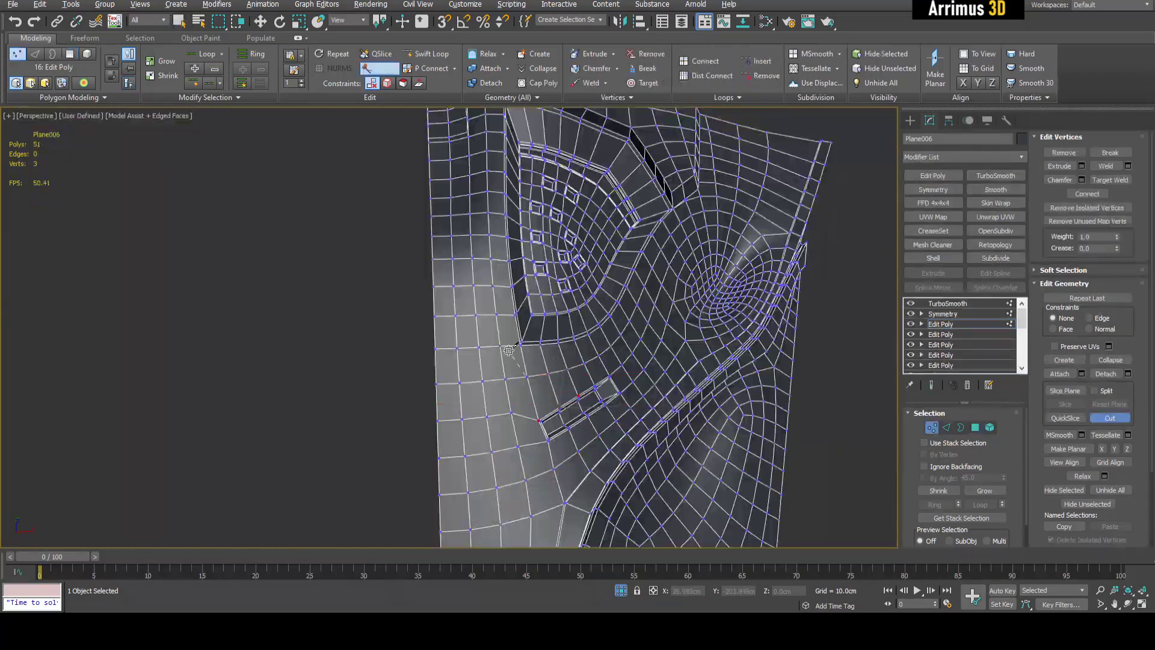
left_click(445, 385)
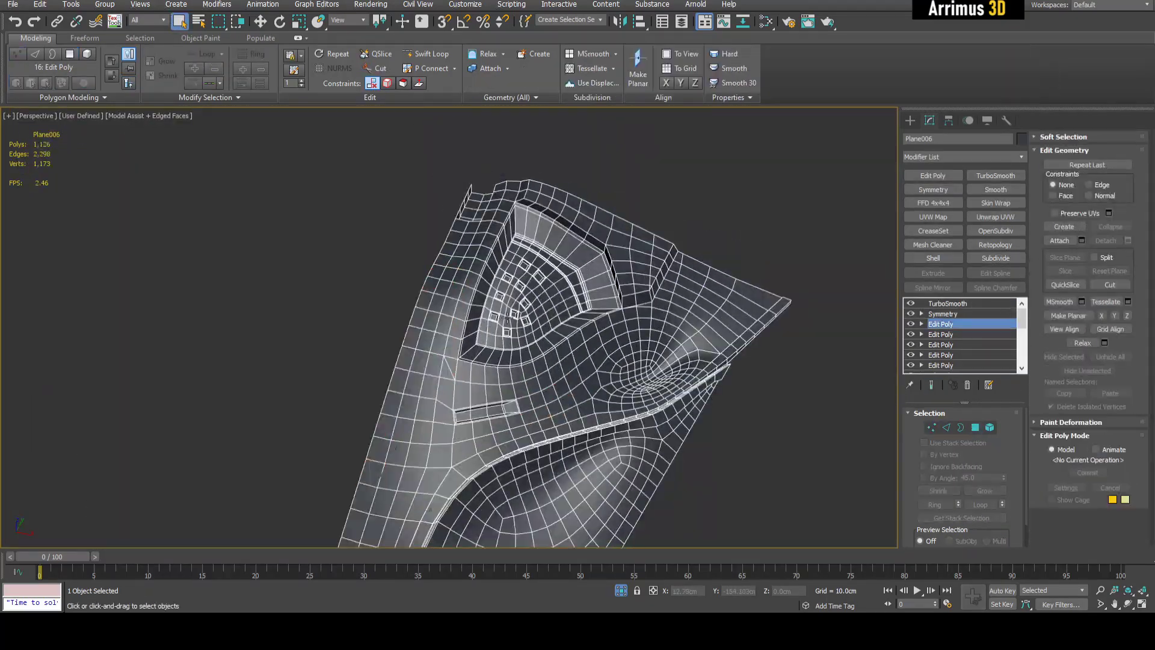
scroll(464, 257, "up", 5)
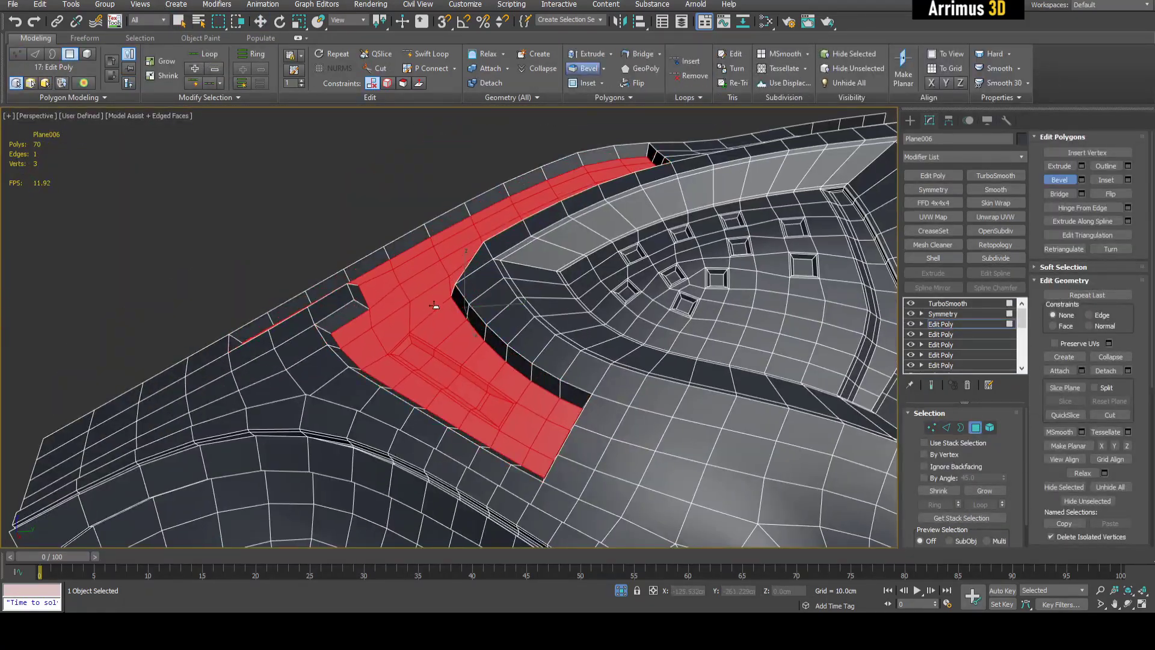
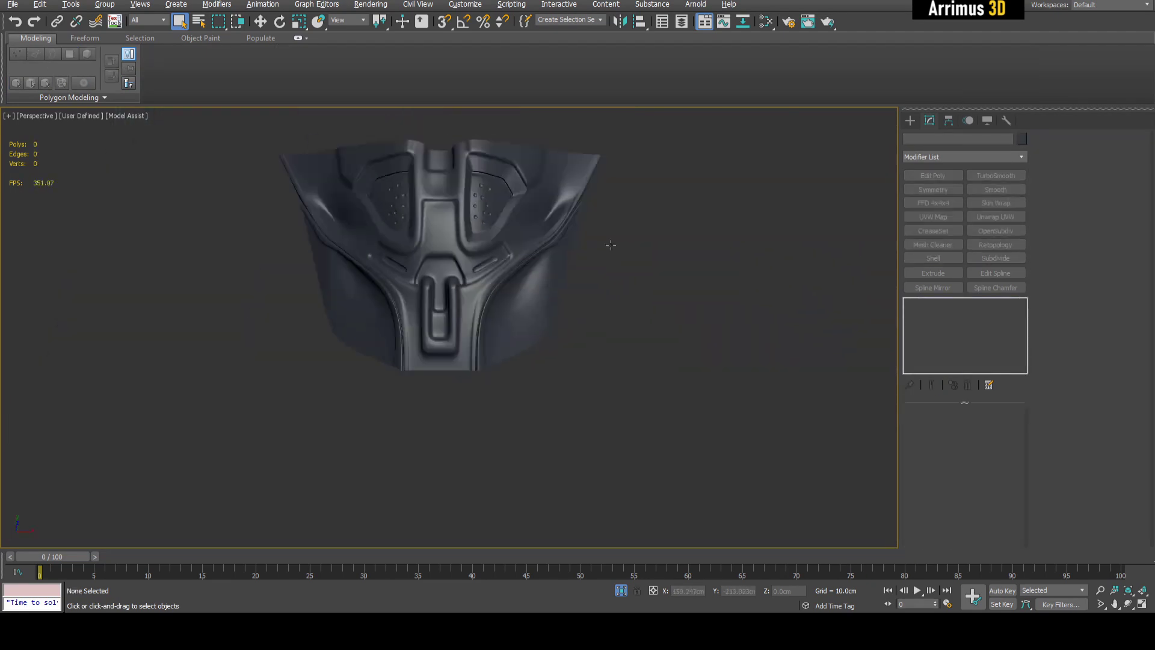
- Shape the three-segment plane strip beside the mask and extend its upper edges into a second row of polygons
middle_click_drag(610, 245, 547, 321, "alt")
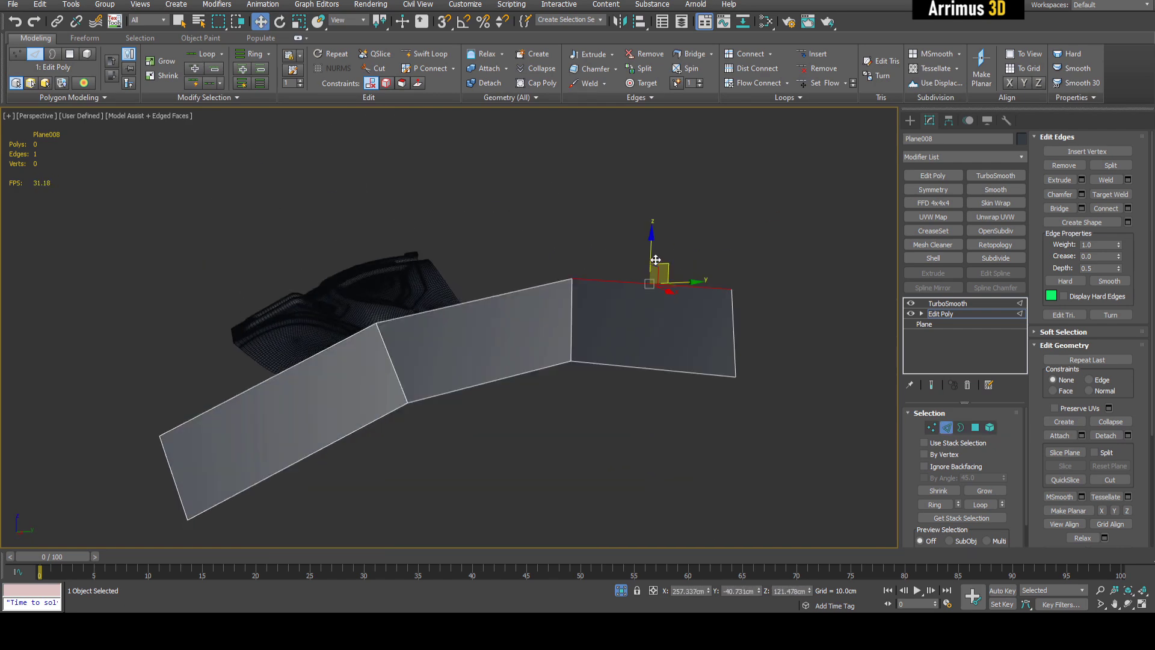
key("1")
left_click(379, 328)
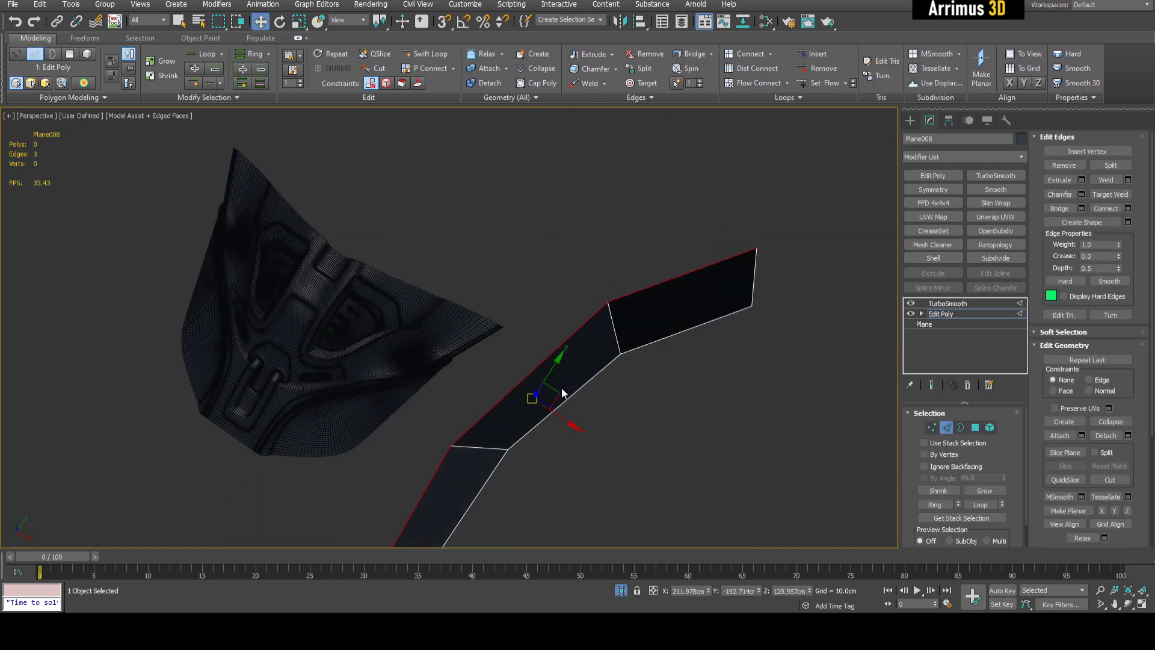
left_click_drag(562, 387, 545, 472, "shift")
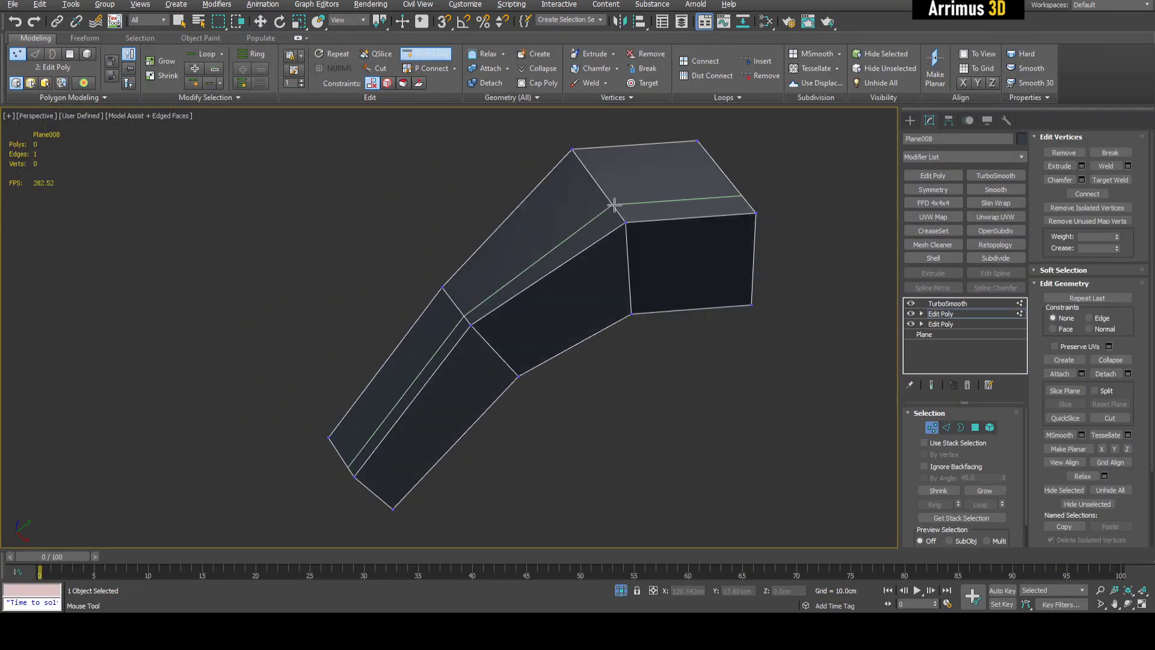
- Insert a lengthwise edge loop in the strip's second row and slide its edges with the Edge constraint to taper it
left_click(614, 204)
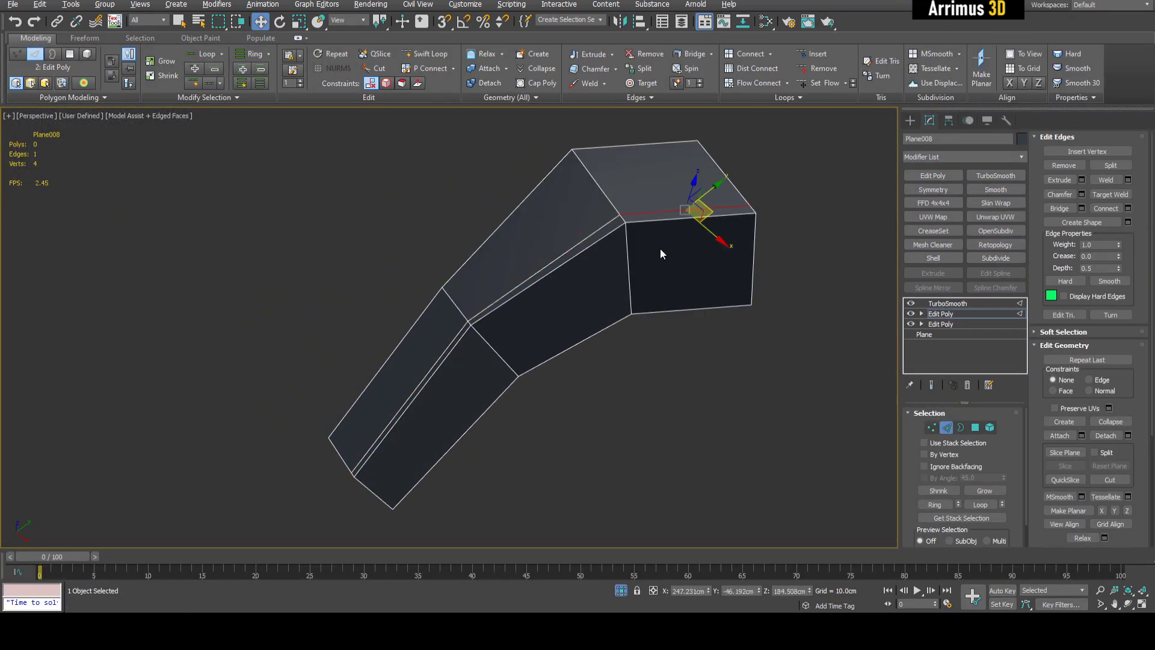
key("shift+x")
middle_click_drag(660, 247, 657, 191, "alt")
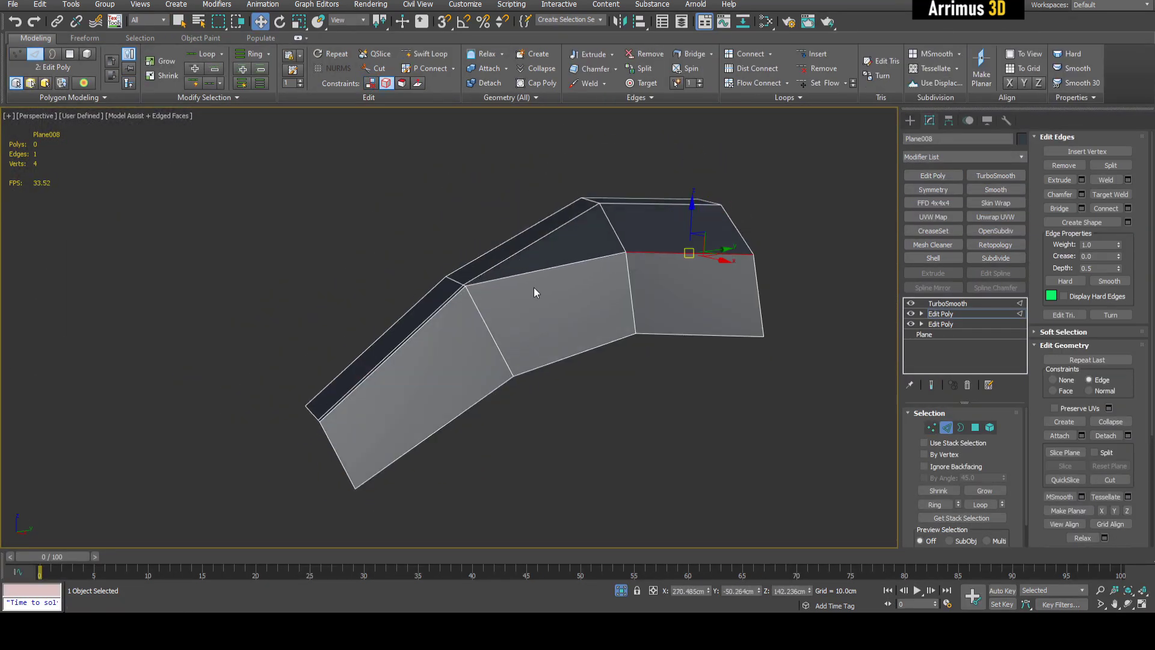
left_click(472, 298)
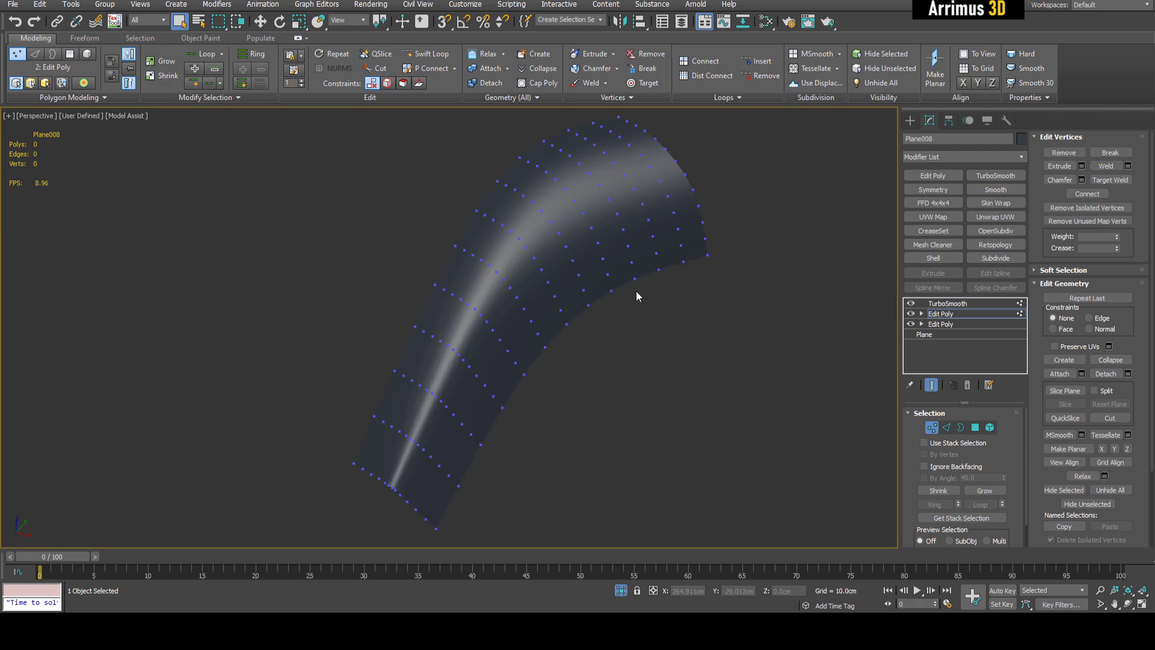
middle_click_drag(637, 290, 504, 290)
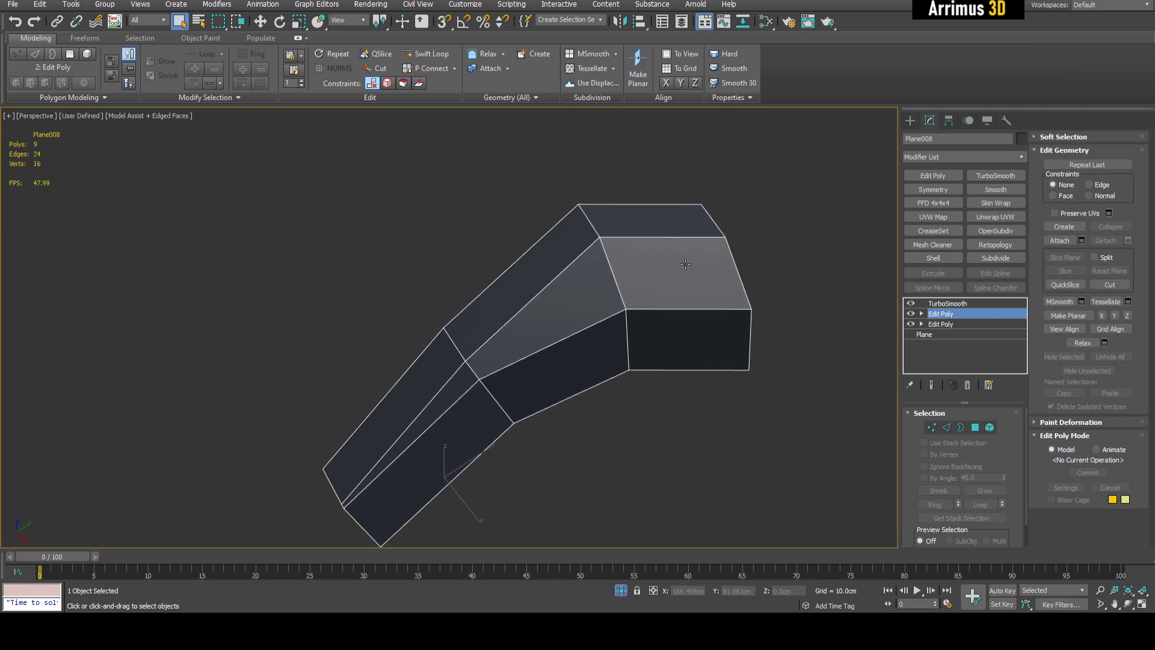
- Add another Edit Poly modifier to the strip beneath TurboSmooth and switch to vertex editing
middle_click_drag(611, 303, 693, 293)
left_click(927, 178)
left_click(927, 175)
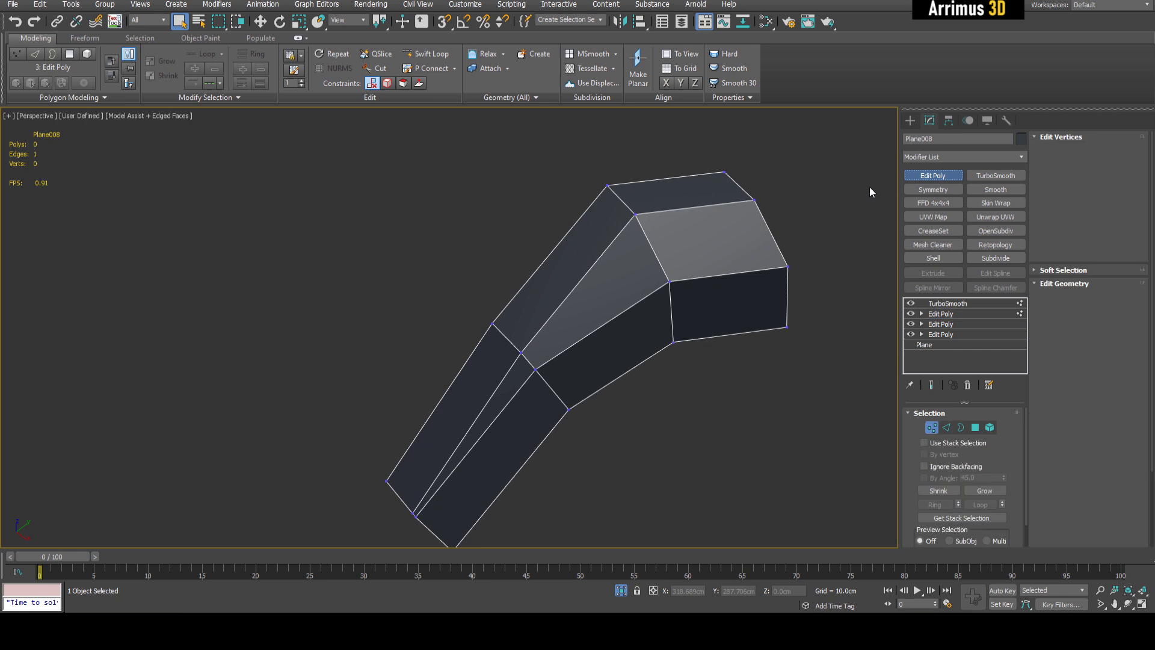
key("1")
middle_click_drag(760, 174, 644, 165, "alt")
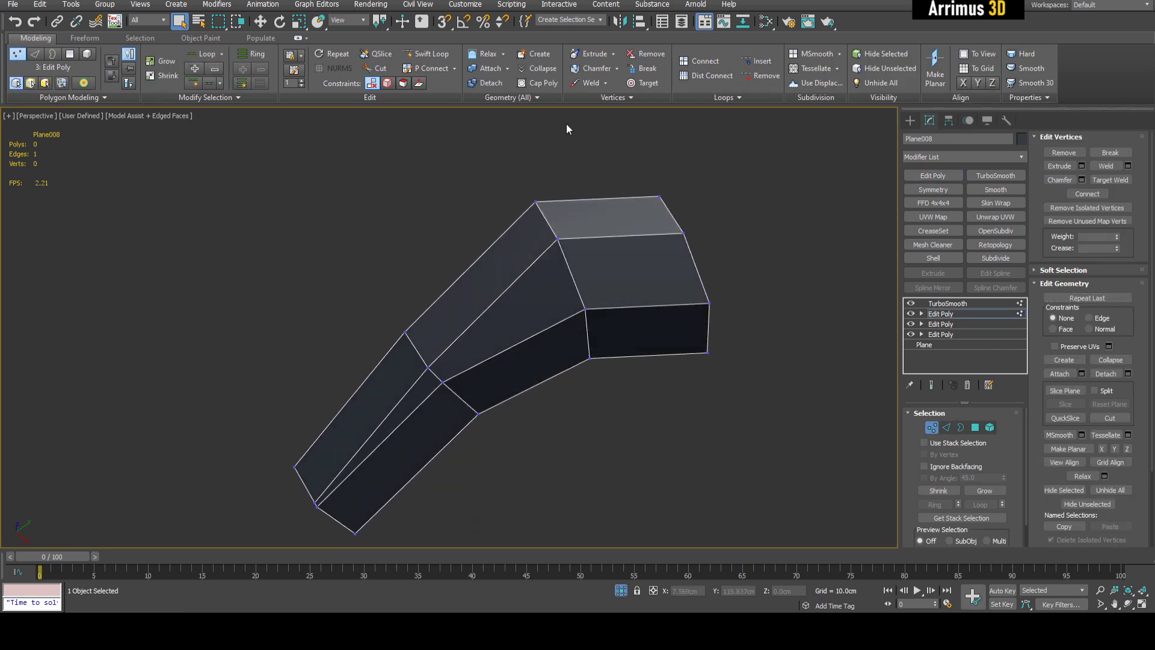
- Insert a crosswise edge loop through the middle segment of the strip with Swift Loop
left_click(431, 54)
middle_click_drag(489, 226, 485, 273, "alt")
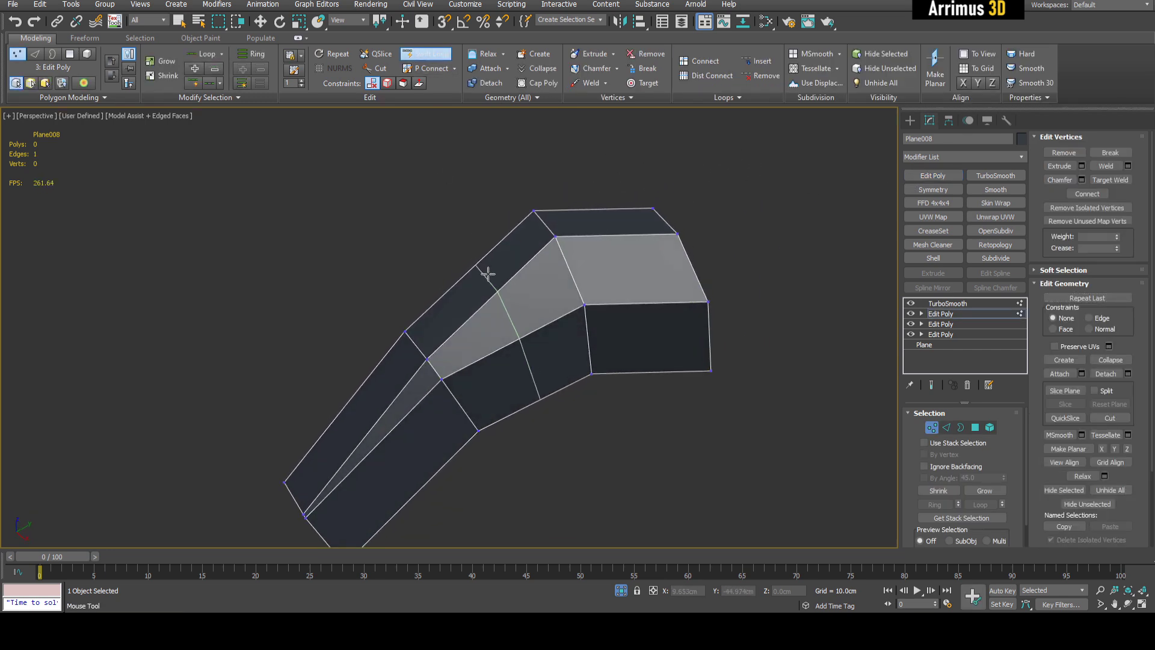
middle_click_drag(732, 142, 748, 121, "alt")
key("2")
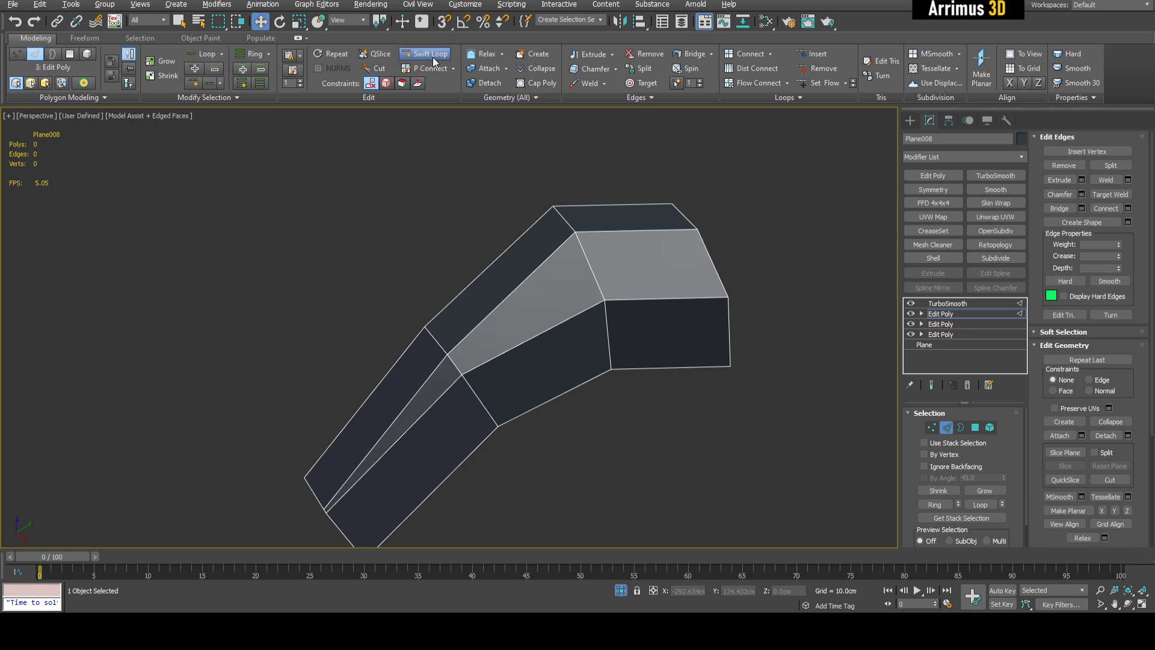
left_click(499, 284)
right_click(491, 290)
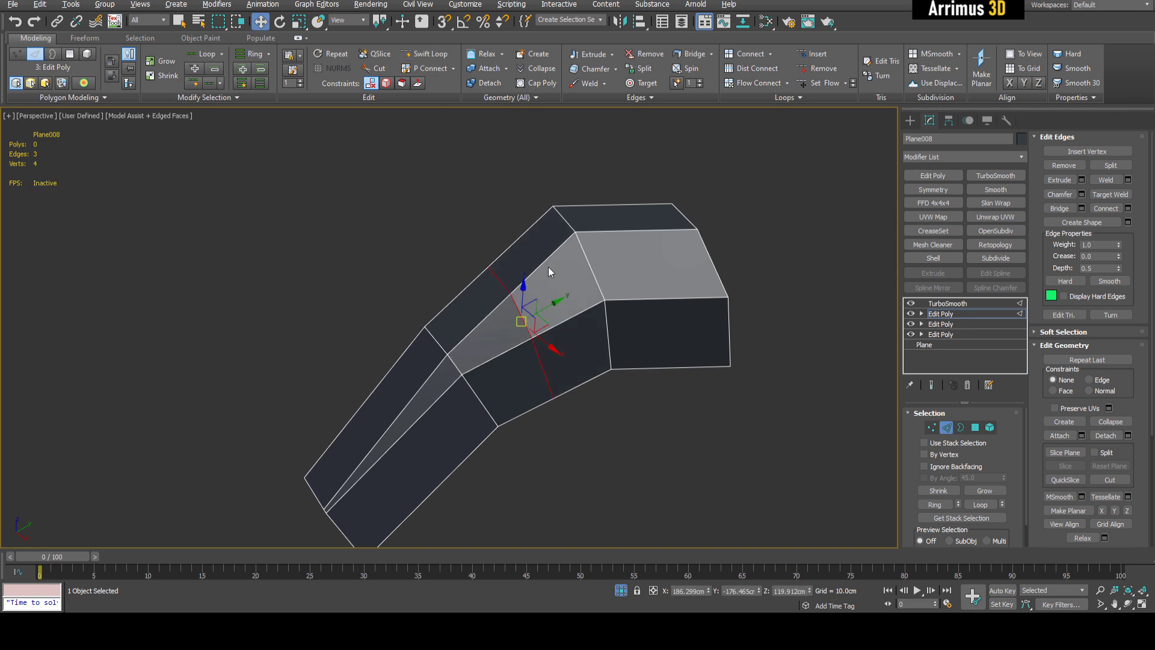
- Check the strip's smoothed shading around the bend with the edged-faces display off
middle_click_drag(547, 266, 543, 272, "alt")
middle_click_drag(593, 243, 601, 240, "alt")
key("F4")
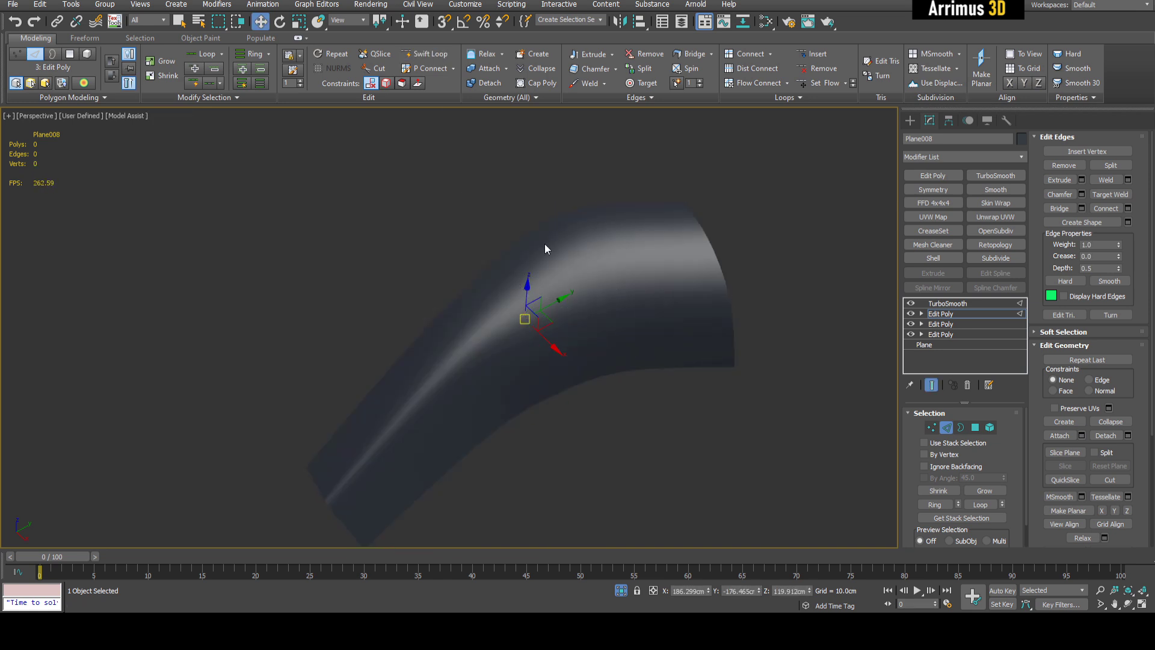
key("F4")
key("alt+1")
right_click(595, 226)
key("F4")
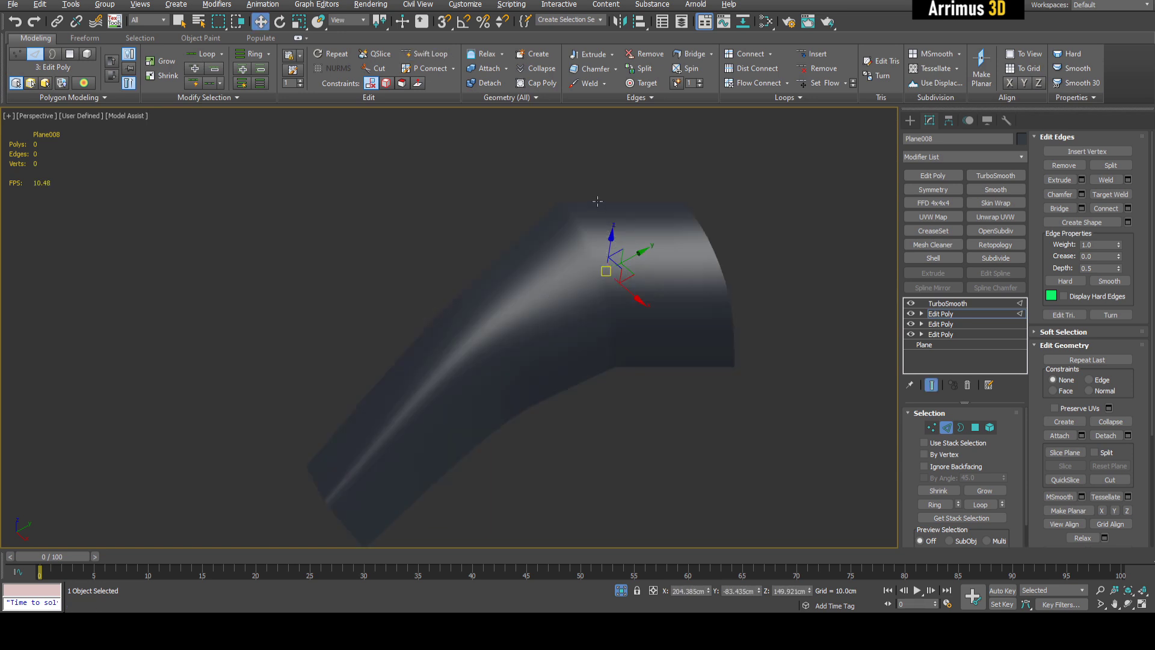
key("F4")
middle_click_drag(549, 235, 558, 228)
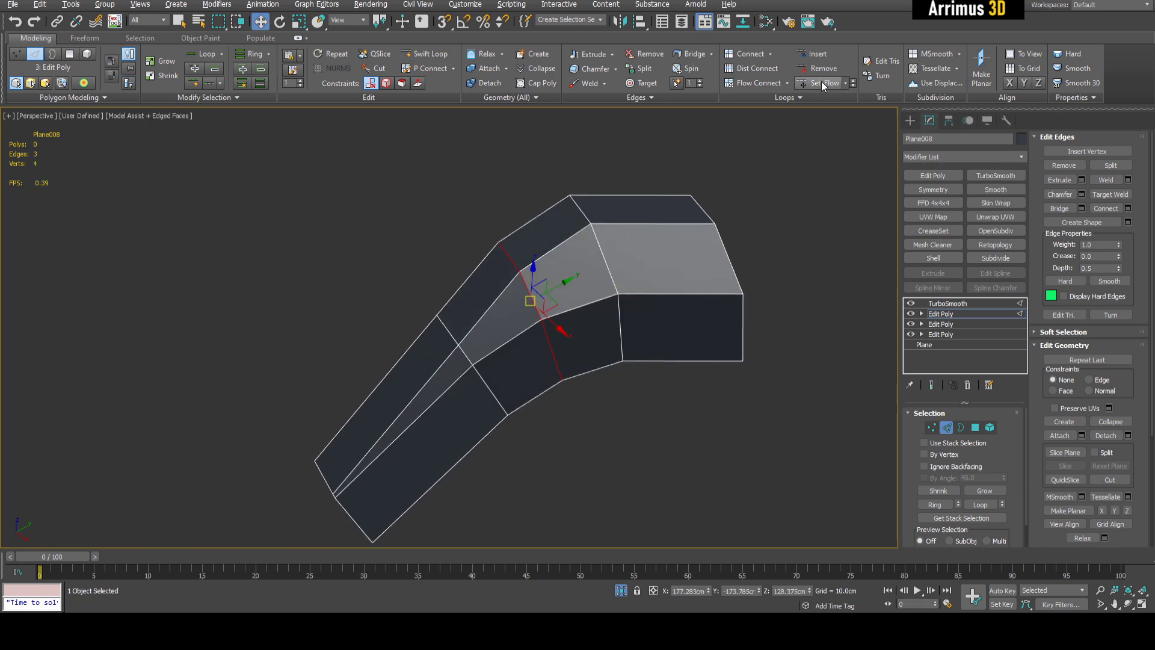
- Align the middle loop with Set Flow and insert further crosswise loops along the strip with Swift Loop
middle_click_drag(648, 190, 629, 227, "alt")
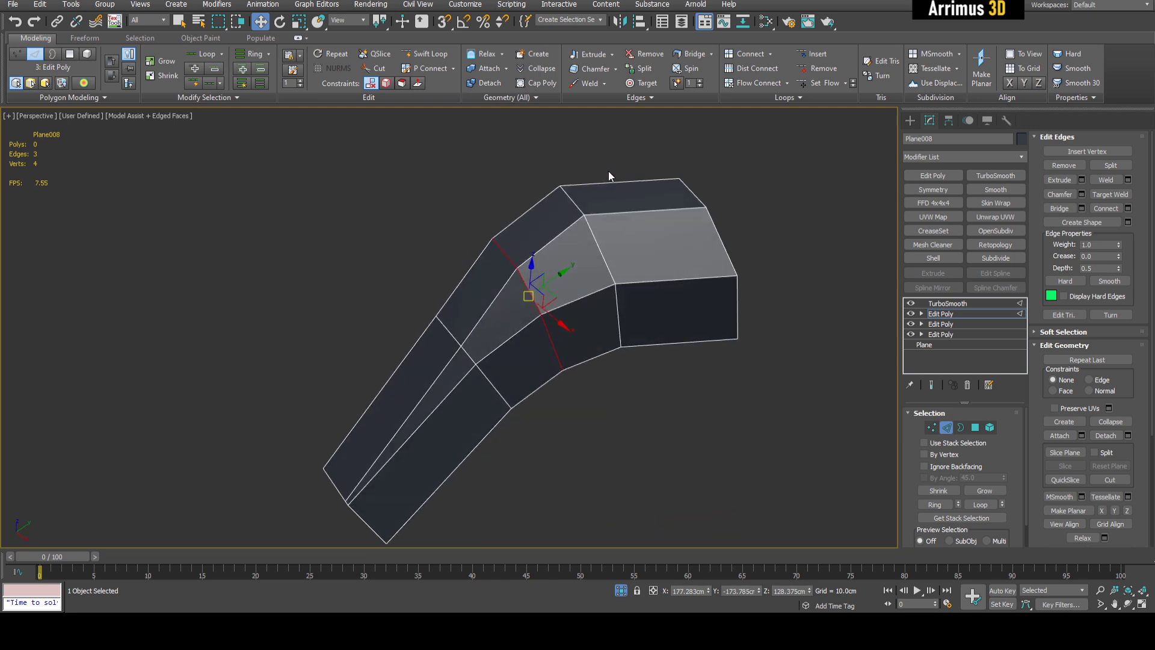
left_click(435, 56)
middle_click_drag(560, 253, 573, 235, "alt")
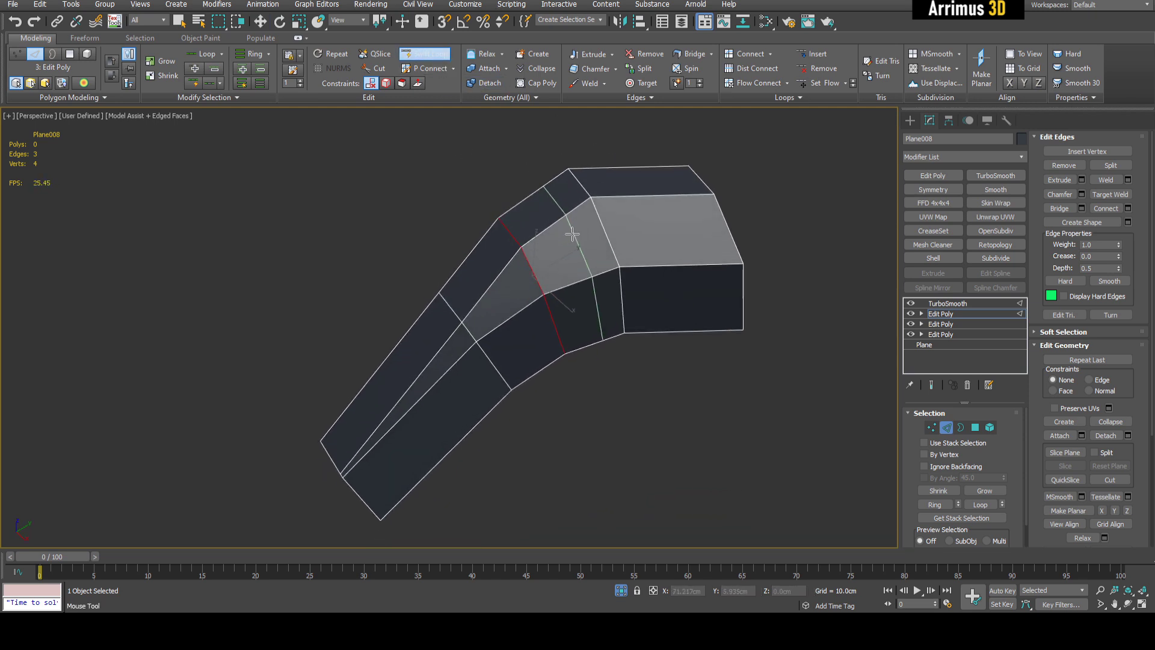
left_click(417, 368)
left_click(558, 226)
left_click(655, 202)
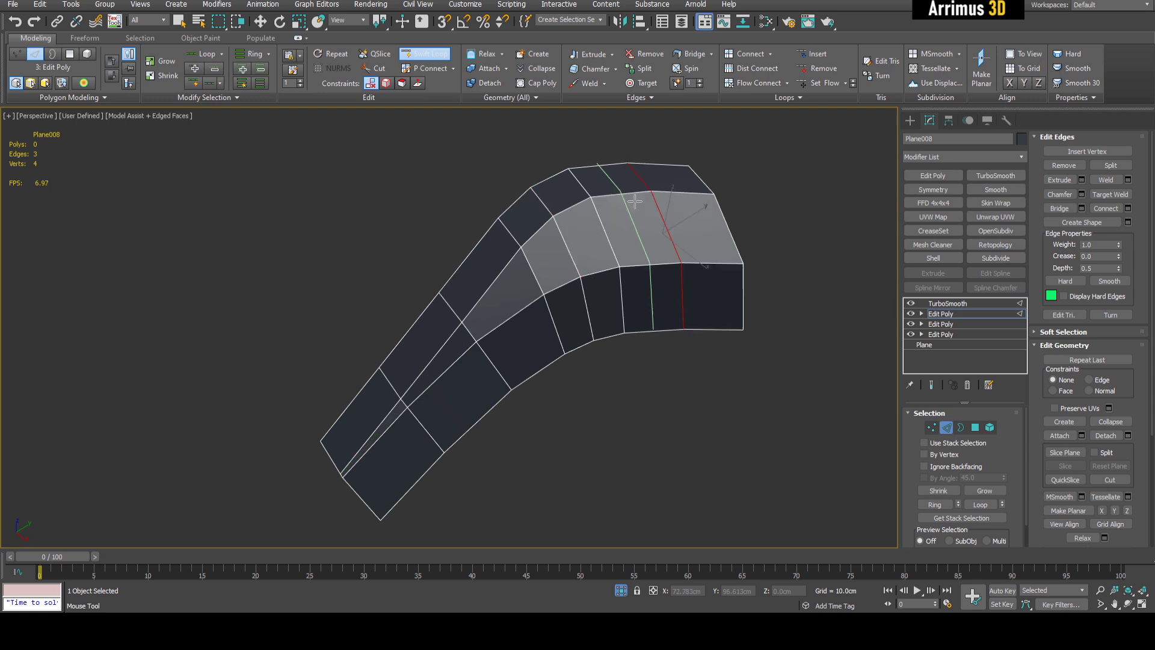
left_click(505, 267)
mouse_move(589, 235)
middle_mouse_down()
mouse_move(565, 258)
mouse_move(615, 263)
mouse_move(588, 256)
middle_mouse_up()
- Undo all the crosswise loops and flow changes made to the strip
right_click(565, 258)
key("ctrl+z")
key("ctrl+z")
key("ctrl+z")
key("ctrl+z")
key("ctrl+z")
key("ctrl+z")
key("ctrl+z")
key("ctrl+z")
key("ctrl+z")
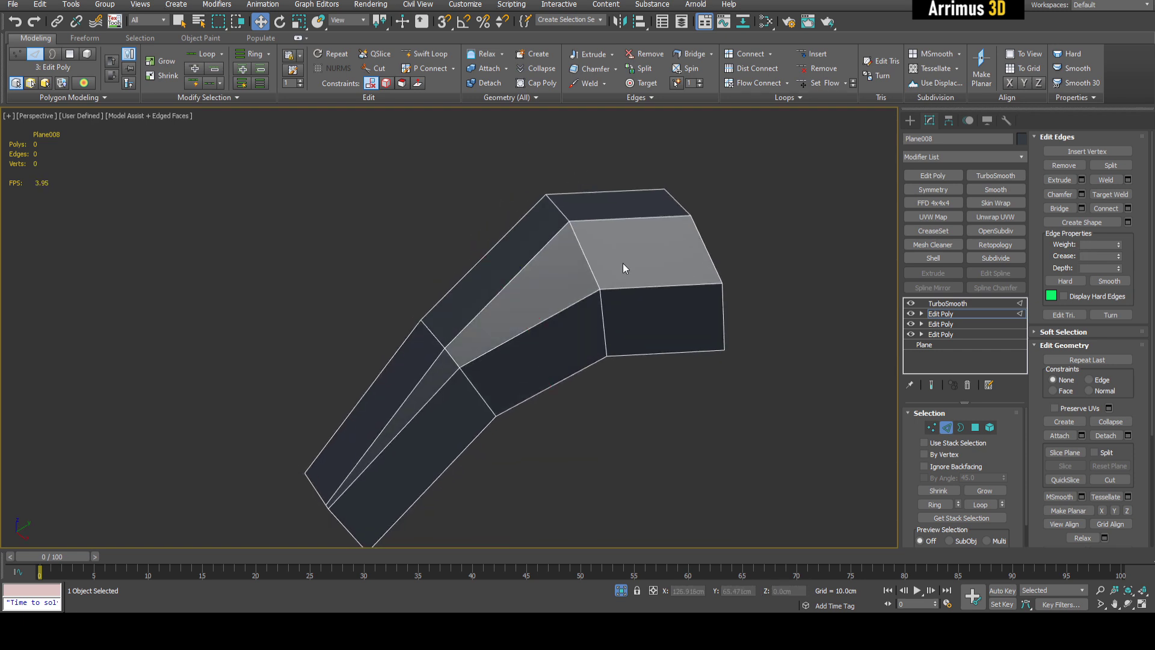
- Add an Edit Poly modifier on top of TurboSmooth and switch to editing edges of the dense mesh
left_click(966, 311)
left_click(960, 304)
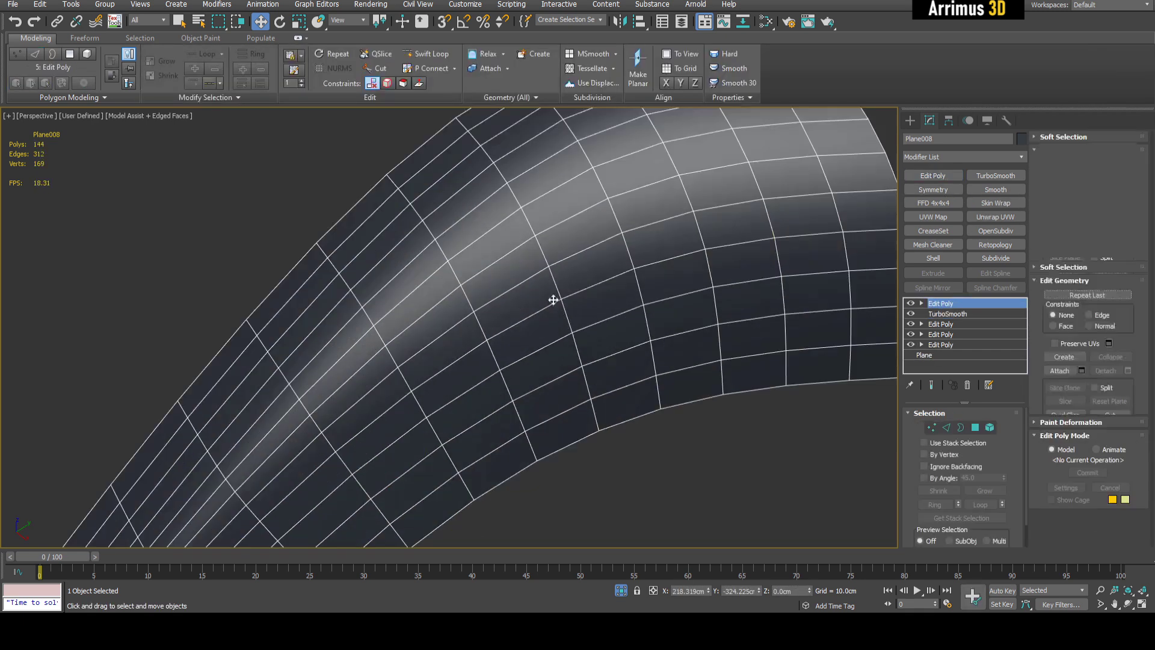
key("4")
left_click(514, 268)
mouse_move(514, 267)
middle_mouse_down("alt")
mouse_move(473, 305)
mouse_move(516, 280)
mouse_move(515, 266)
mouse_move(526, 283)
middle_mouse_up("alt")
key("1")
key("alt+s")
key("2")
- Select every other lengthwise edge loop of the dense mesh and remove these loops with their vertices
left_click(561, 446)
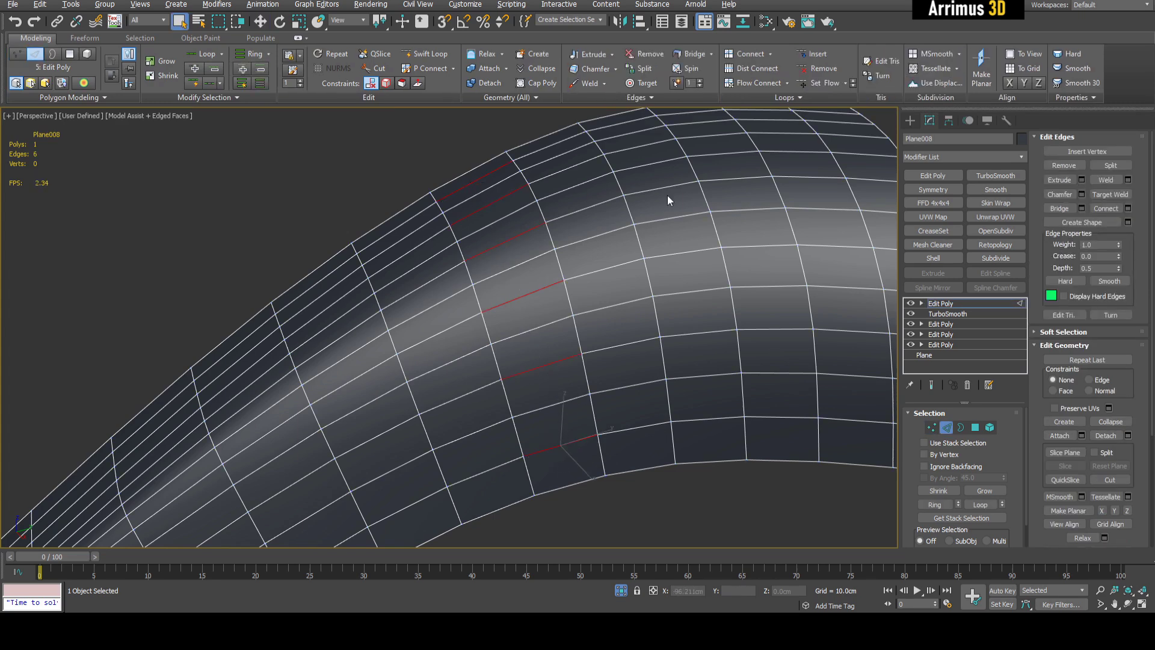
key("alt+l")
left_click(1063, 168, "ctrl")
middle_click_drag(591, 317, 637, 313, "alt")
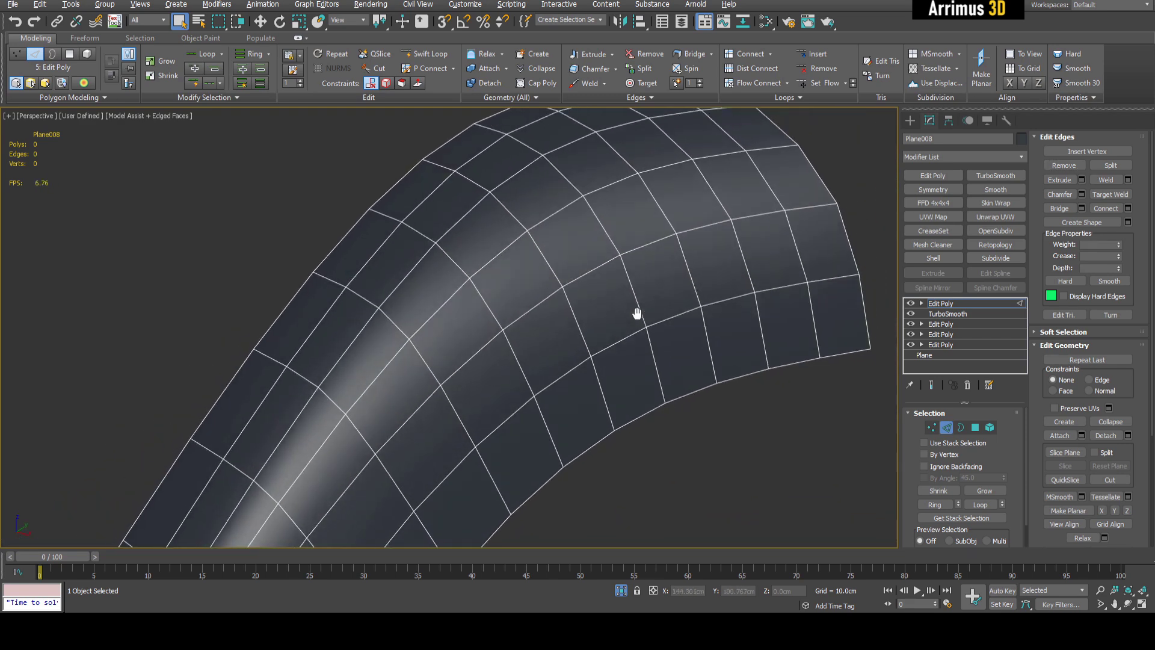
scroll(599, 345, "down", 5)
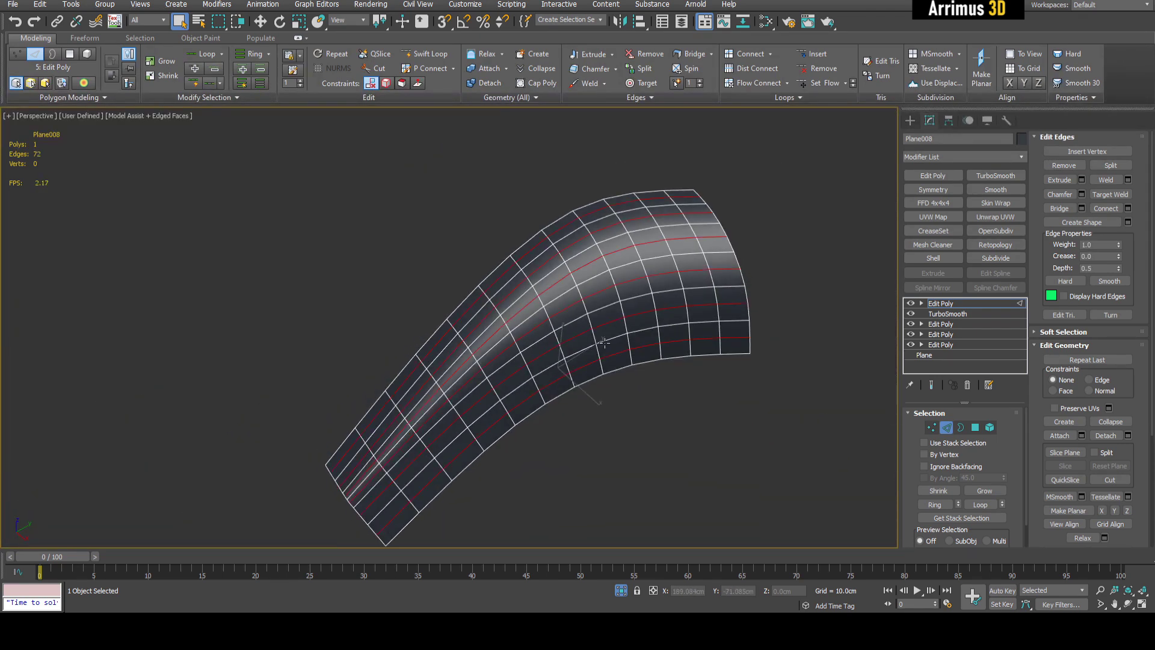
- Undo the loop removal and delete the Edit Poly modifier above TurboSmooth
middle_click_drag(603, 336, 605, 346)
key("ctrl+z")
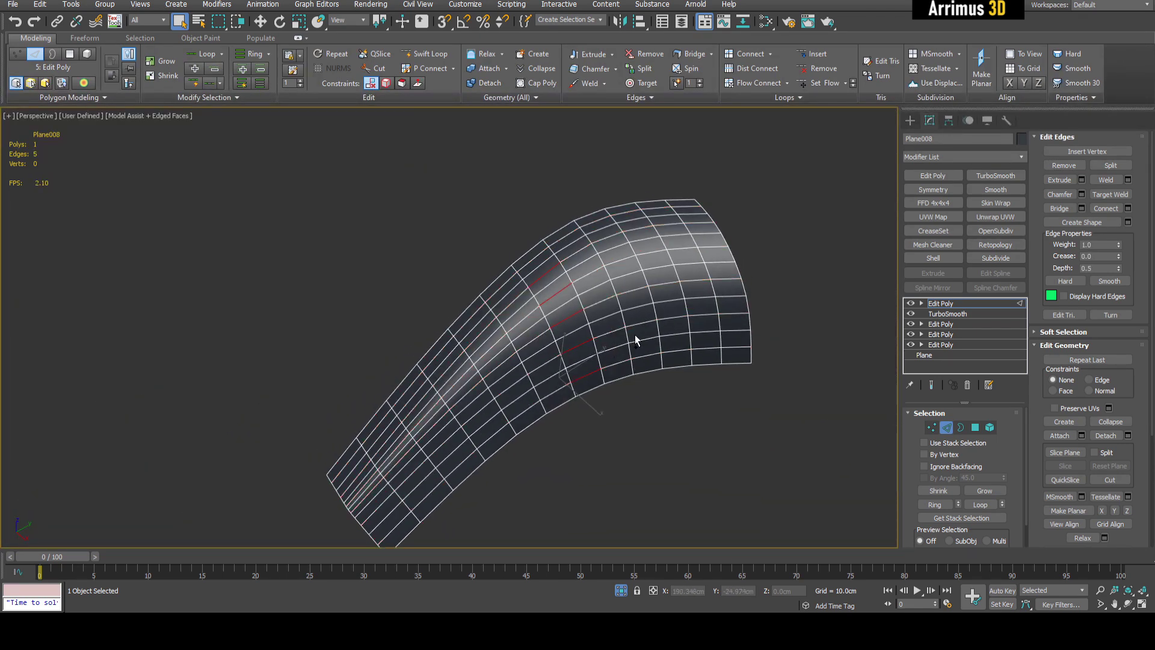
right_click(936, 303)
left_click(945, 318)
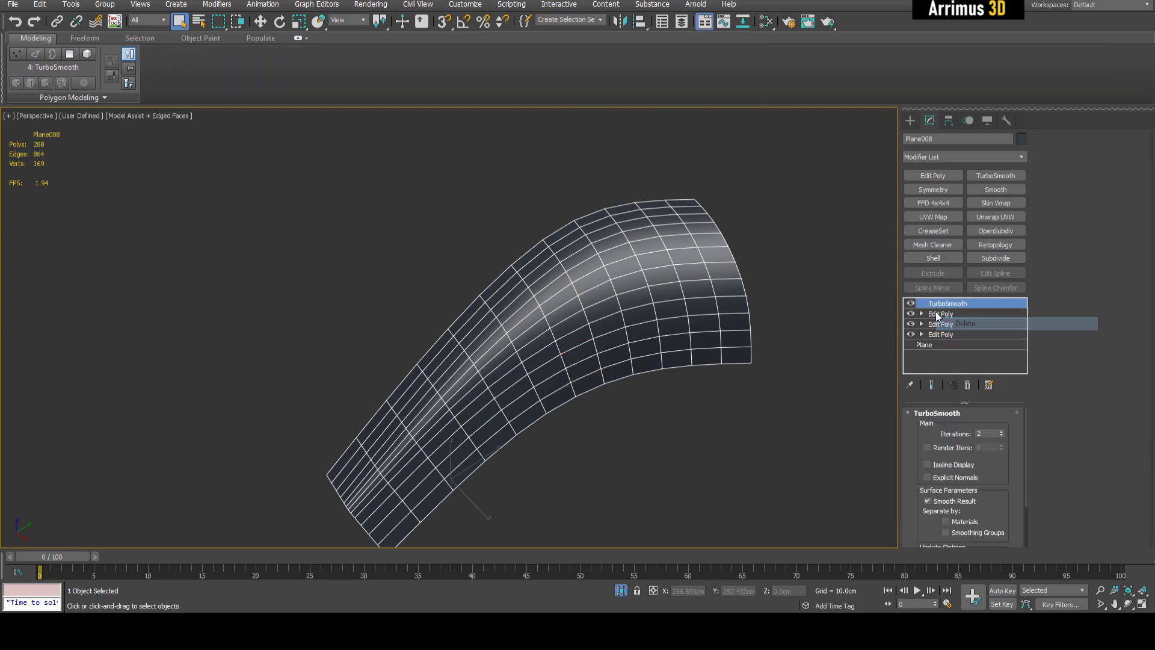
- Switch TurboSmooth off and extend the strip's two lower outer border edges outward into new polygons
left_click(911, 303)
middle_click_drag(564, 319, 850, 323, "alt")
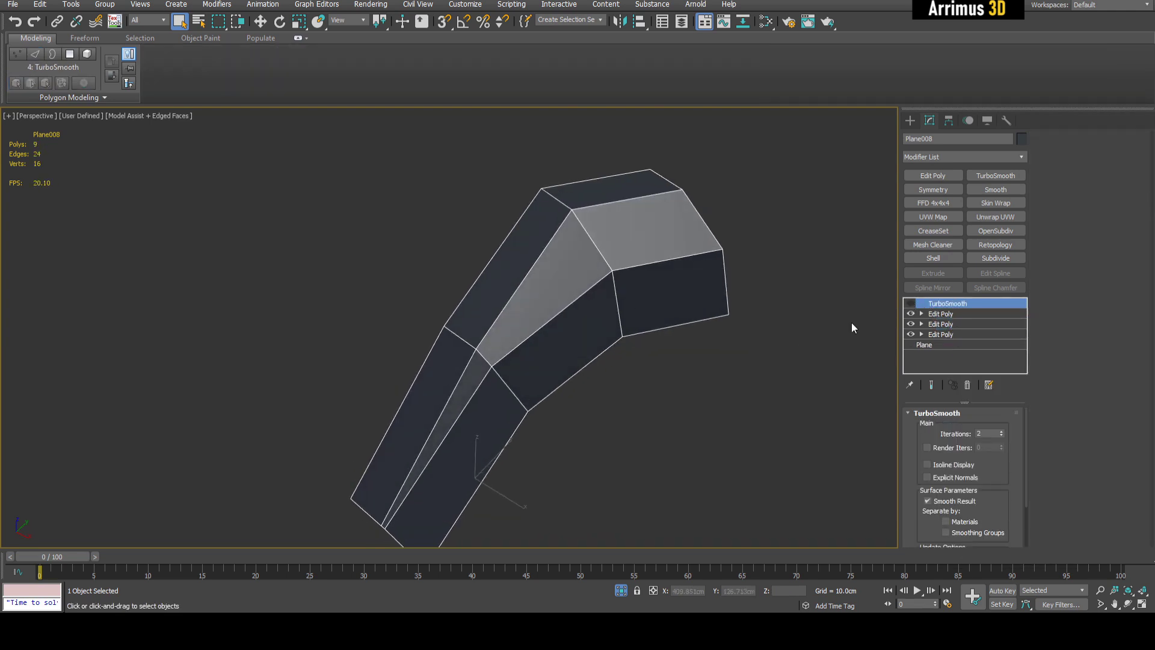
left_click(936, 313)
scroll(532, 294, "up", 4)
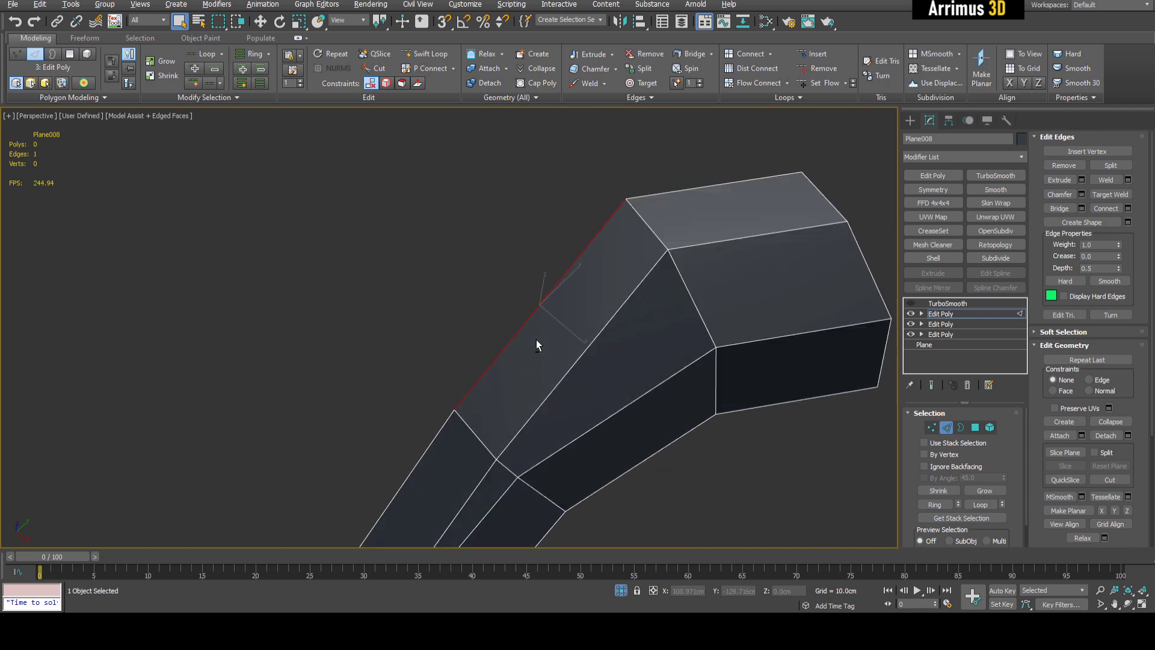
middle_click_drag(536, 339, 553, 333, "alt")
key("w")
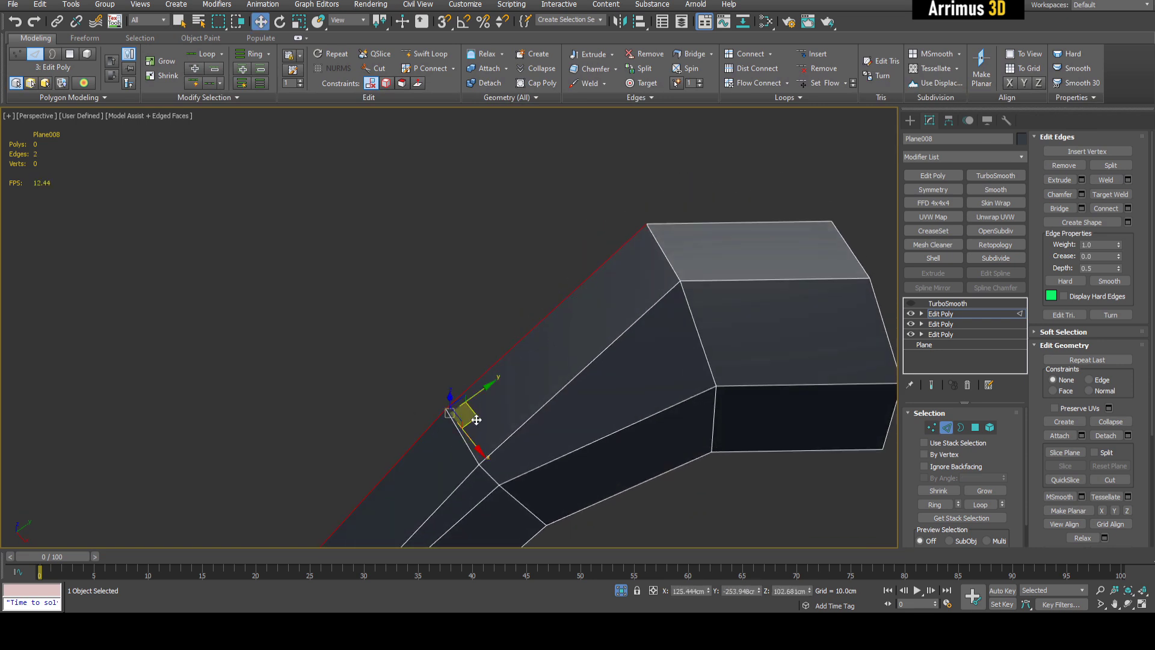
left_click_drag(476, 420, 406, 319, "shift")
- Cut a jagged line across the new polygon at the bend and remove the part outside it
key("1")
key("alt+c")
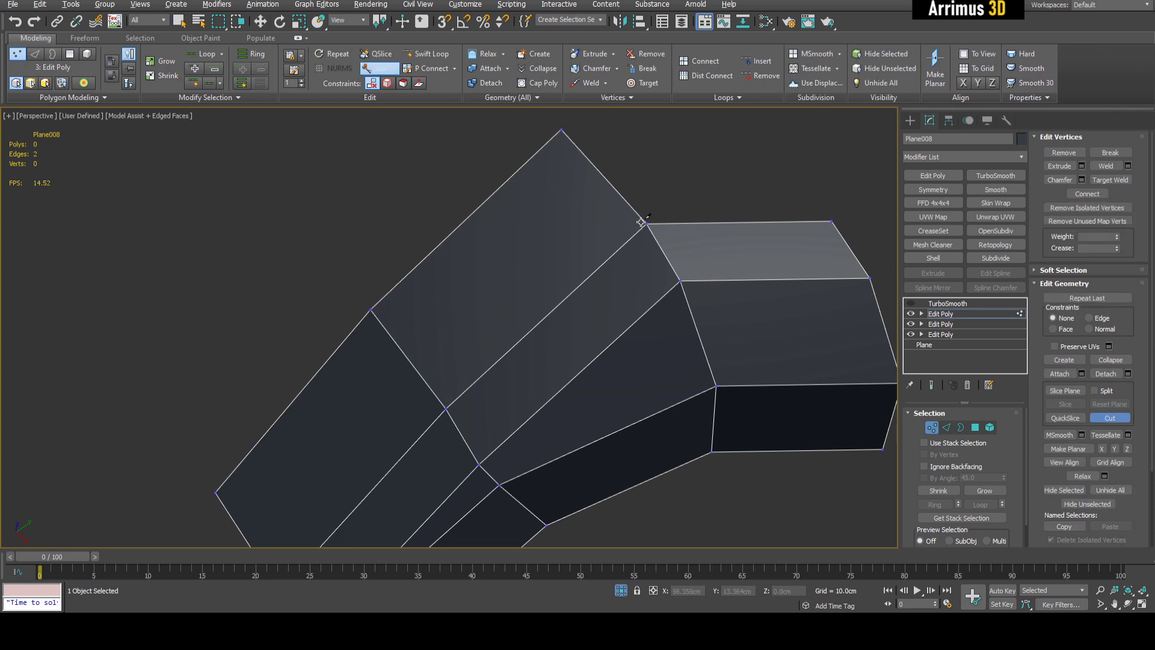
left_click(502, 309)
left_click(371, 310)
left_click(389, 333)
right_click(389, 333)
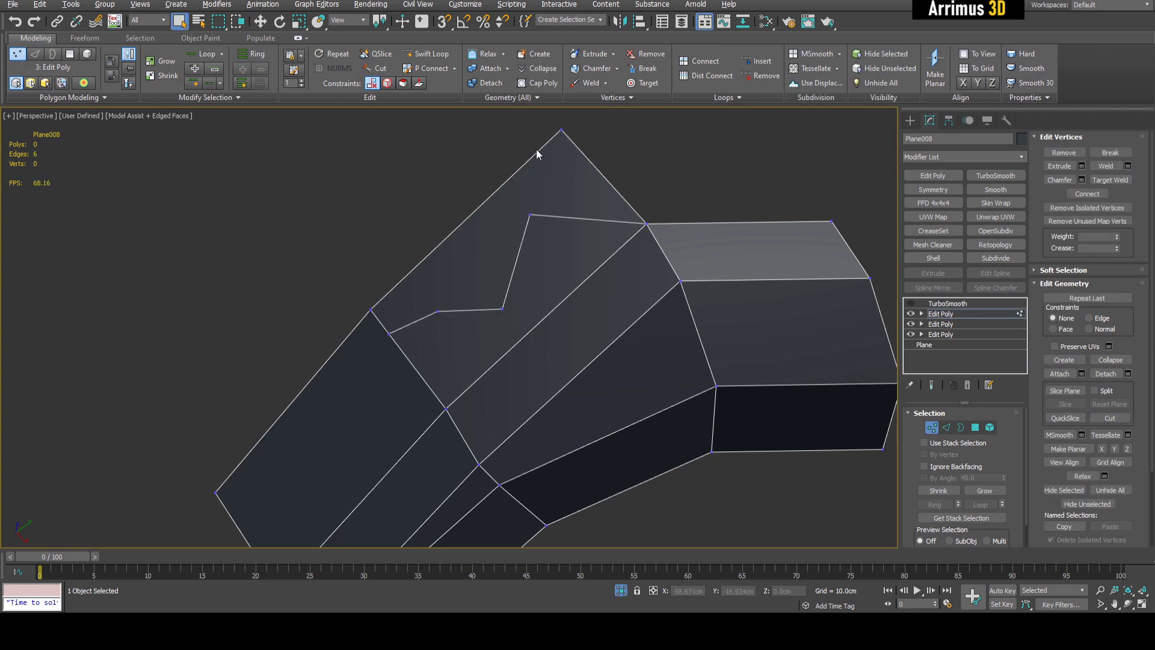
middle_click_drag(579, 162, 536, 275, "alt")
key("alt+shift+w")
right_click(510, 247)
- Switch TurboSmooth back on and compare the notched strip with and without the smoothed result
left_click(909, 304)
key("ctrl+q")
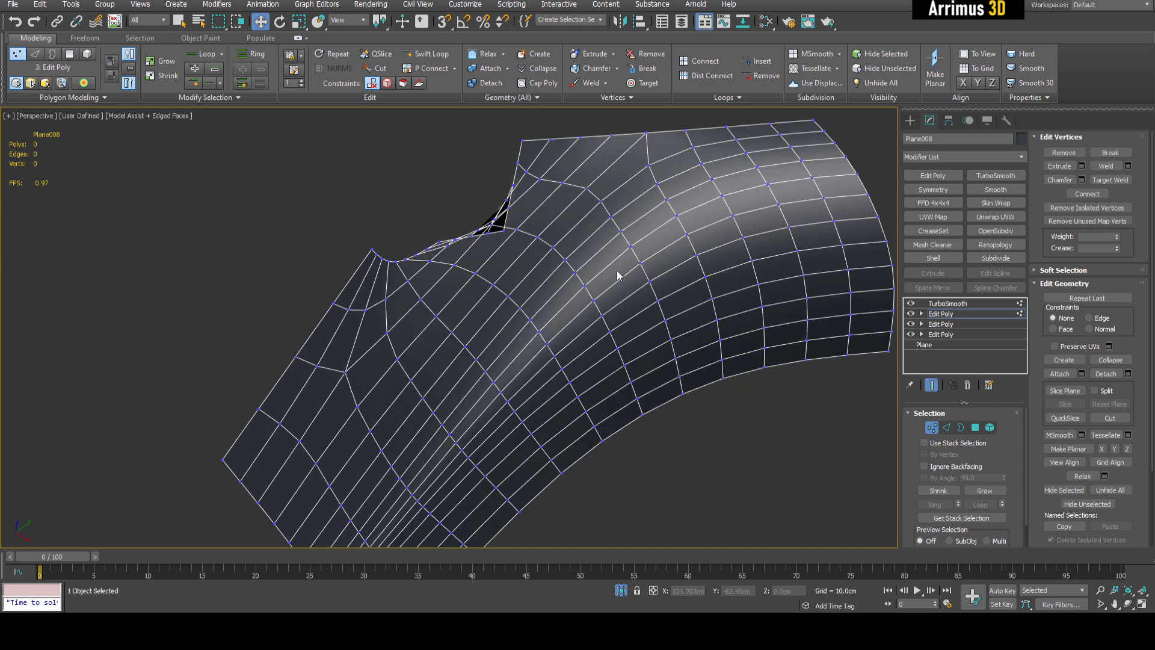
key("ctrl+q")
key("alt+shift+w")
right_click(525, 256)
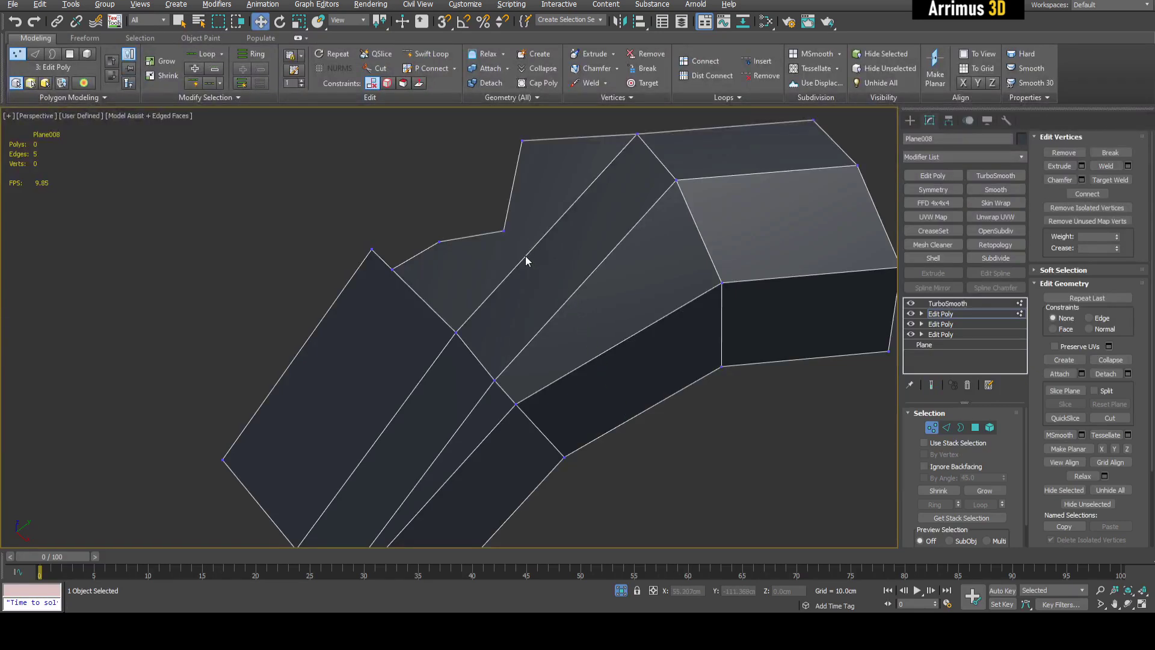
- Add an Edit Poly modifier above TurboSmooth and clear the object selection
left_click(984, 311)
left_click(929, 177)
key("1")
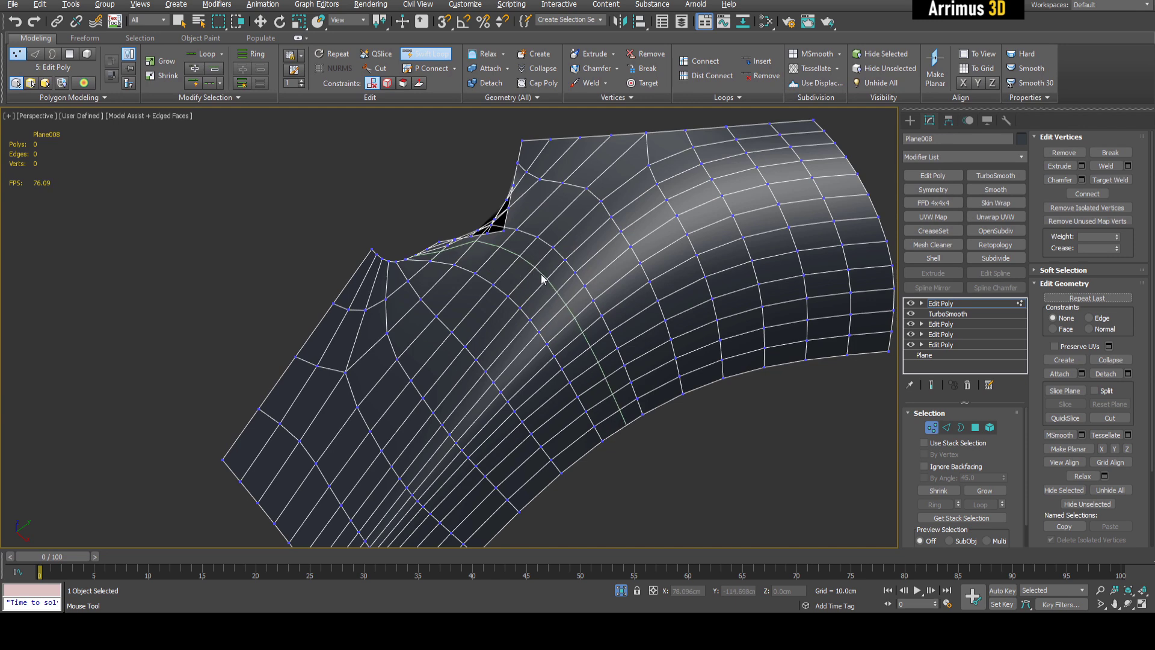
right_click(541, 279)
right_click(942, 305)
left_click(776, 416)
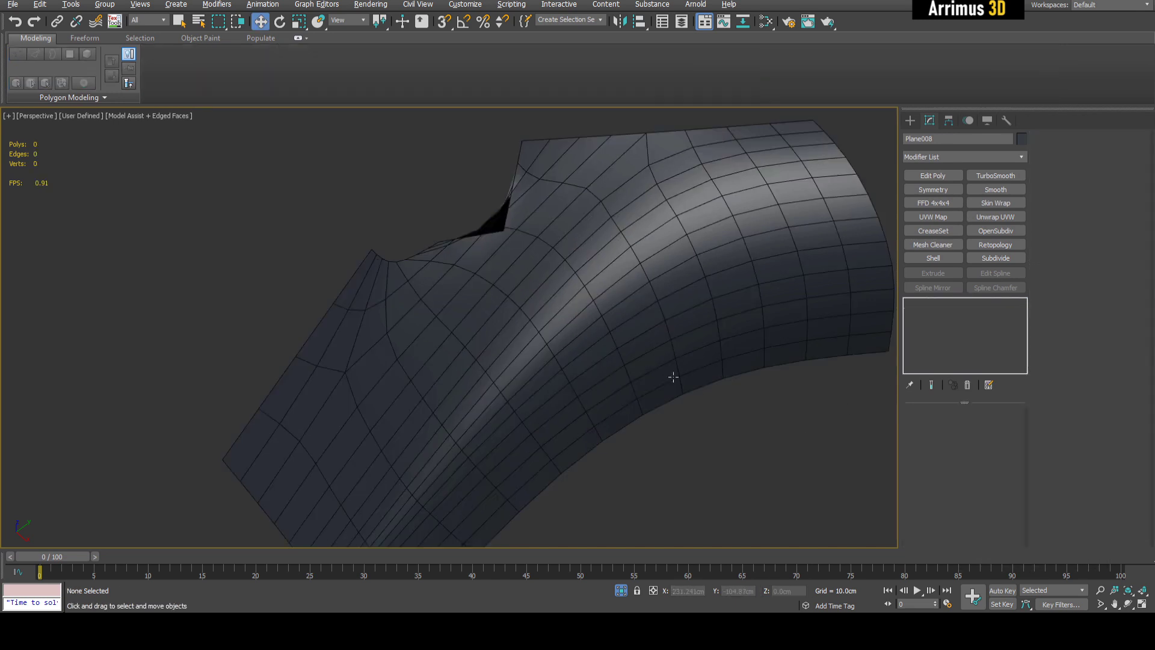
- Reselect the notched strip and add a Retopology modifier with a Face Count of 100
middle_click_drag(670, 377, 614, 331, "alt")
left_click(614, 331)
middle_click_drag(529, 301, 613, 248, "alt")
middle_click_drag(353, 254, 631, 290, "alt")
left_click(1001, 248)
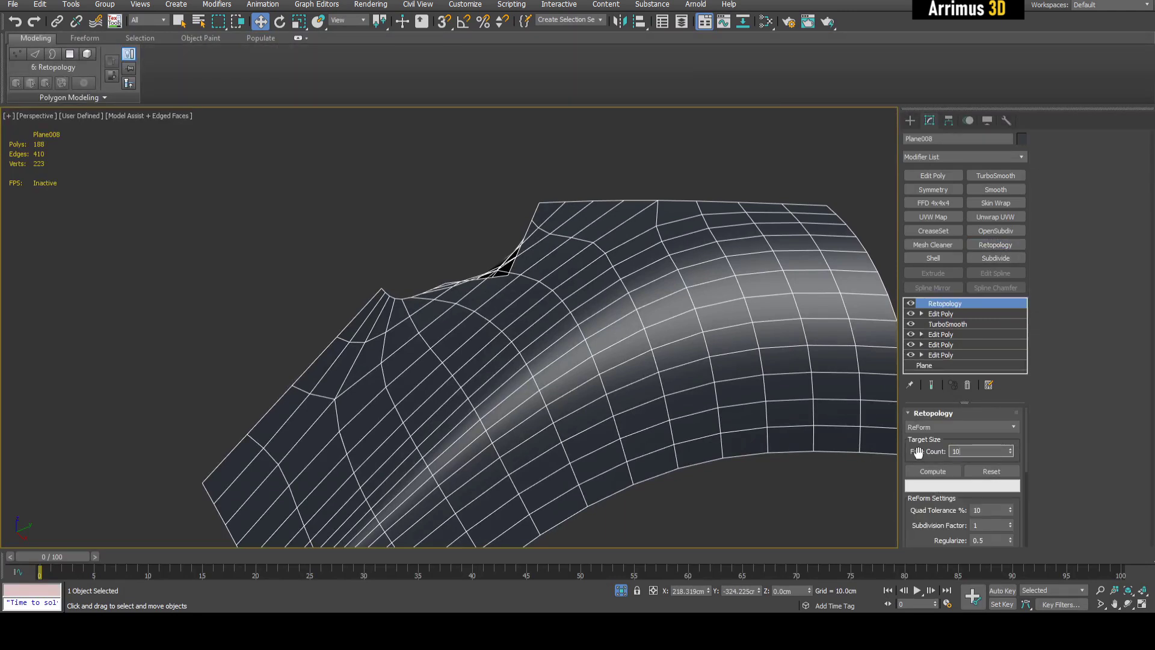
scroll(943, 512, "down", 2)
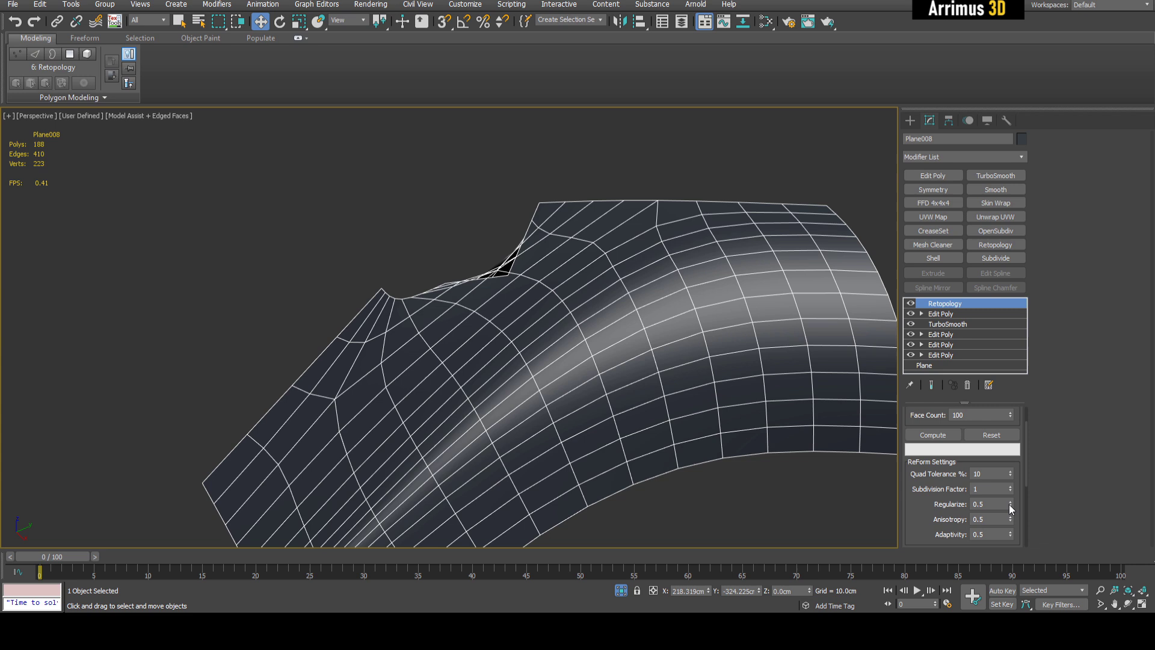
- Set Regularize to 1.0, Anisotropy to 0.2 and Adaptivity to 0.3, and compute the retopology
left_click_drag(1009, 504, 1010, 474)
left_click(1012, 521)
left_click(1012, 521)
left_click(1012, 521)
left_click(1009, 537)
left_click(1009, 537)
left_click(927, 435)
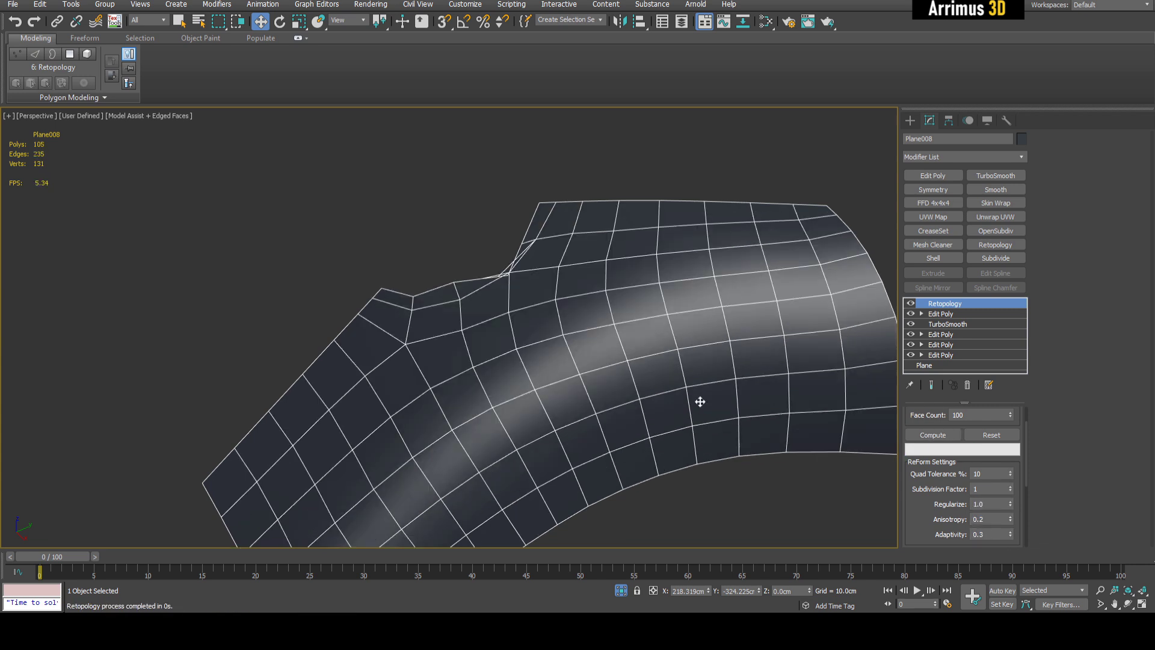
- Examine the retopologized quads along the strip and around the notch from several angles
middle_click_drag(698, 402, 714, 381, "alt")
scroll(704, 390, "down", 2)
middle_click_drag(654, 293, 621, 313, "alt")
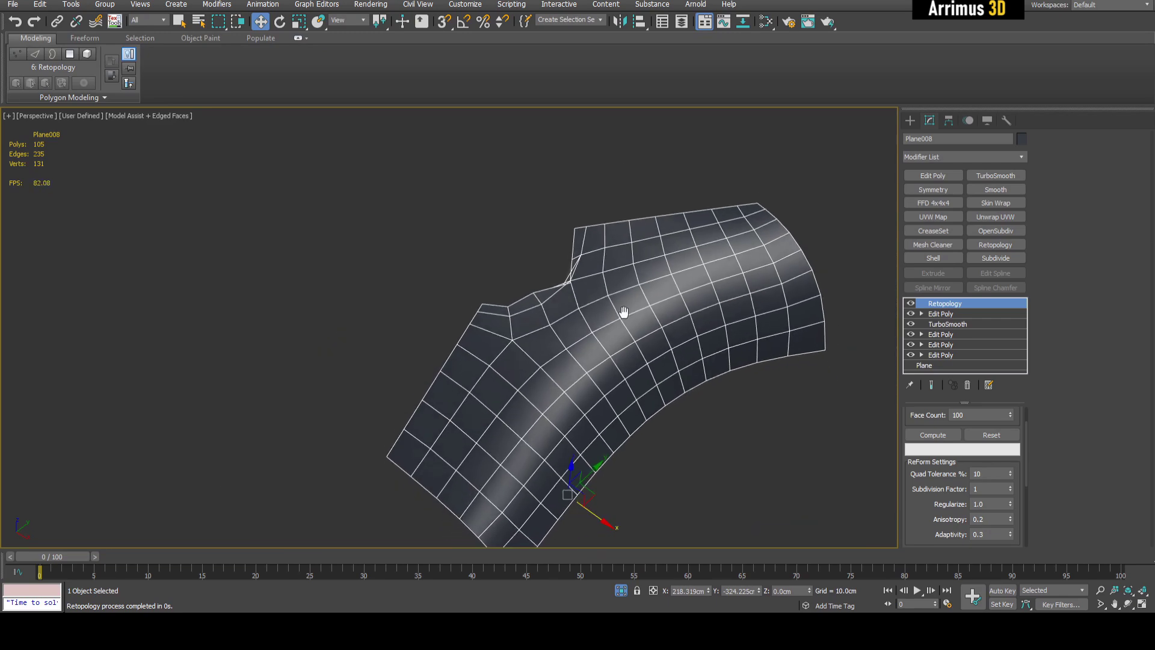
scroll(619, 305, "up", 2)
middle_click_drag(543, 292, 614, 270, "alt")
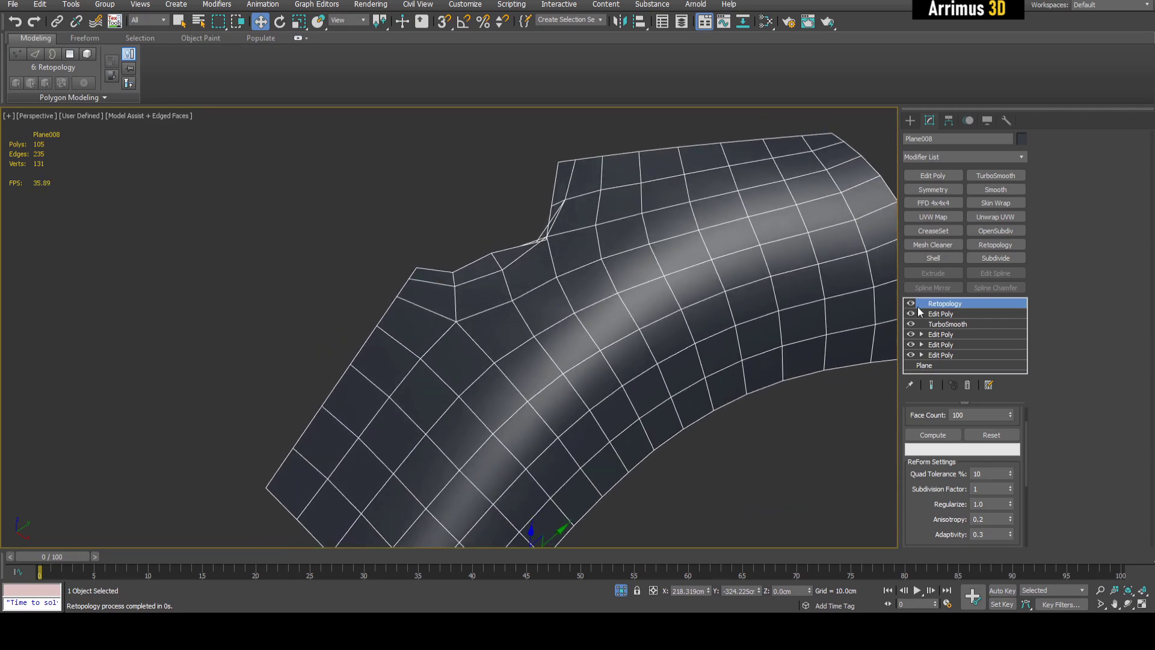
- Switch the Retopology modifier off and inspect the original mesh flow around the notch up close
left_click(911, 304)
middle_click_drag(713, 313, 701, 229)
scroll(583, 334, "down", 3)
middle_click_drag(581, 333, 564, 240, "alt")
scroll(564, 235, "up", 2)
middle_click_drag(564, 231, 574, 265)
scroll(574, 265, "up", 3)
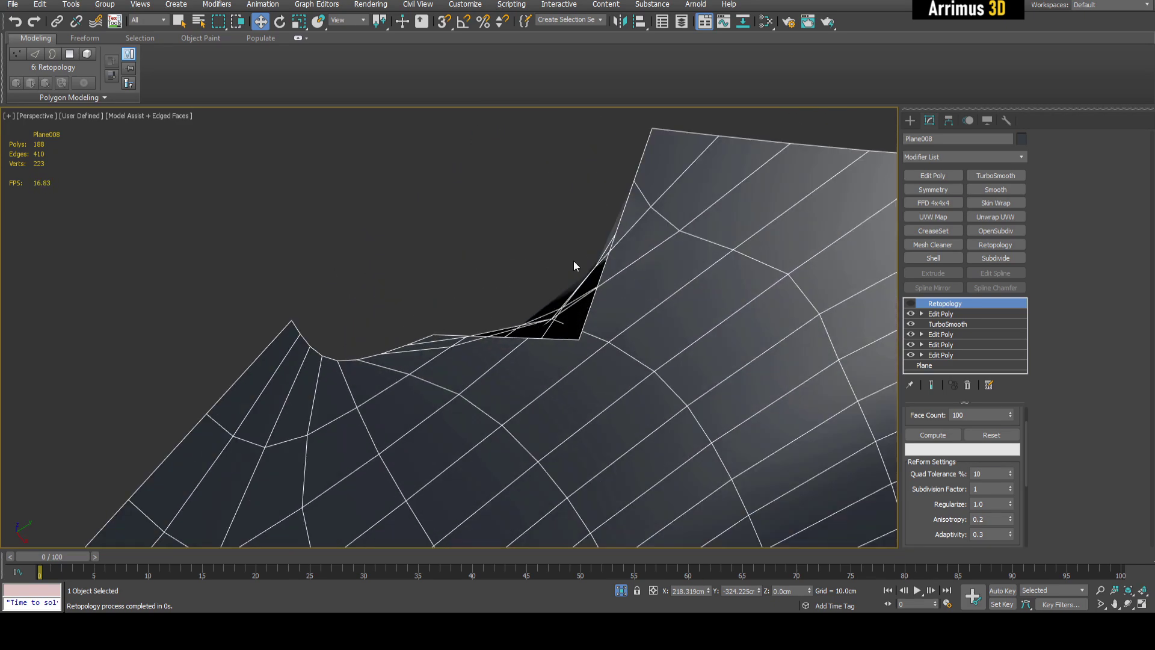
scroll(566, 309, "down", 2)
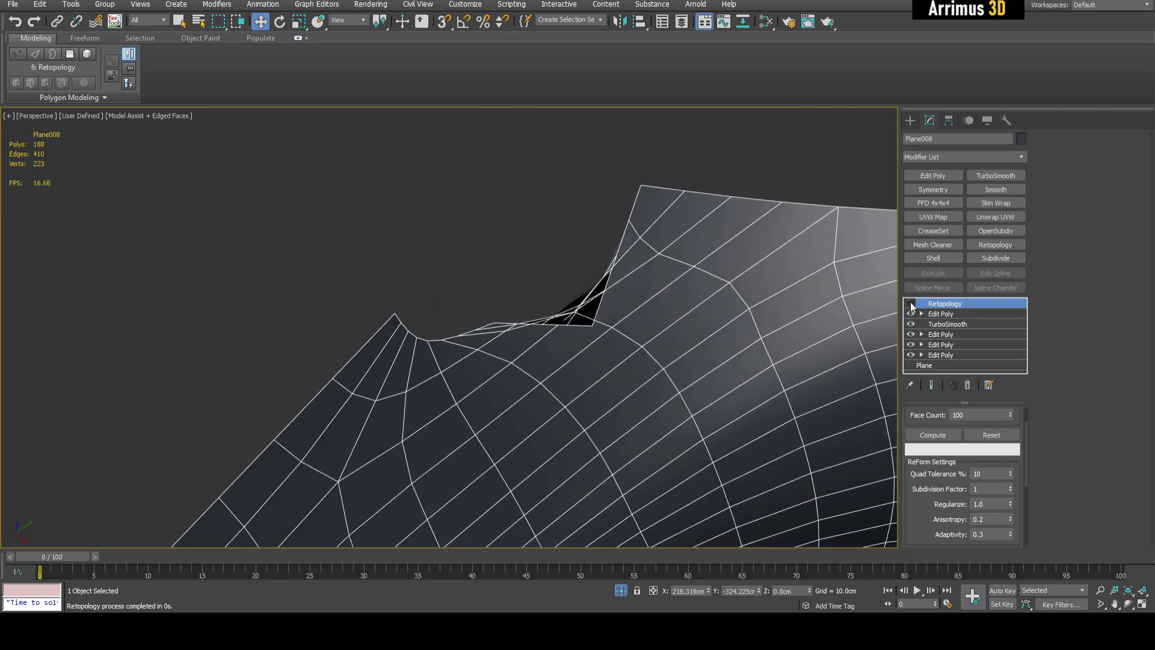
- Toggle the Retopology modifier to compare both meshes and inspect the pointed corner beside the notch
left_click(911, 302)
left_click(911, 302)
left_click(911, 302)
left_click(911, 302)
middle_click_drag(393, 388, 582, 305)
scroll(552, 277, "up", 1)
scroll(581, 301, "up", 1)
scroll(557, 267, "down", 1)
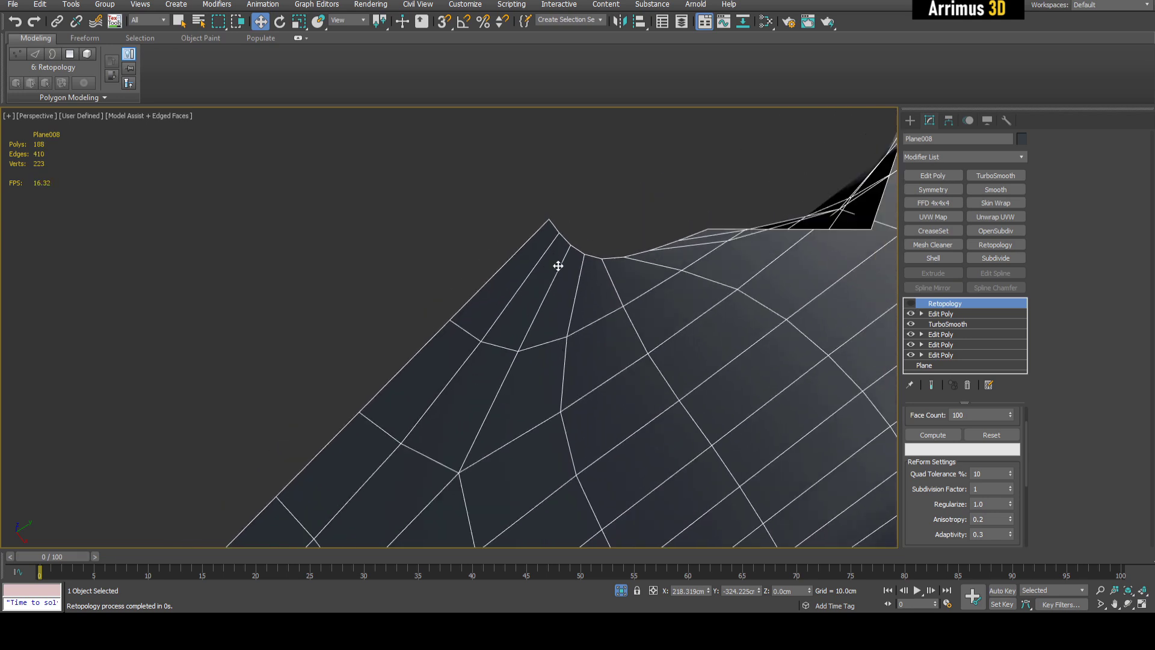
- Toggle the Retopology modifier off and on to compare the edge flow and overlapping faces at the notch's inner corner
left_click(912, 303)
left_click(915, 302)
left_click(915, 302)
left_click(915, 302)
left_click(914, 303)
left_click(914, 302)
left_click(915, 302)
scroll(679, 336, "up", 3)
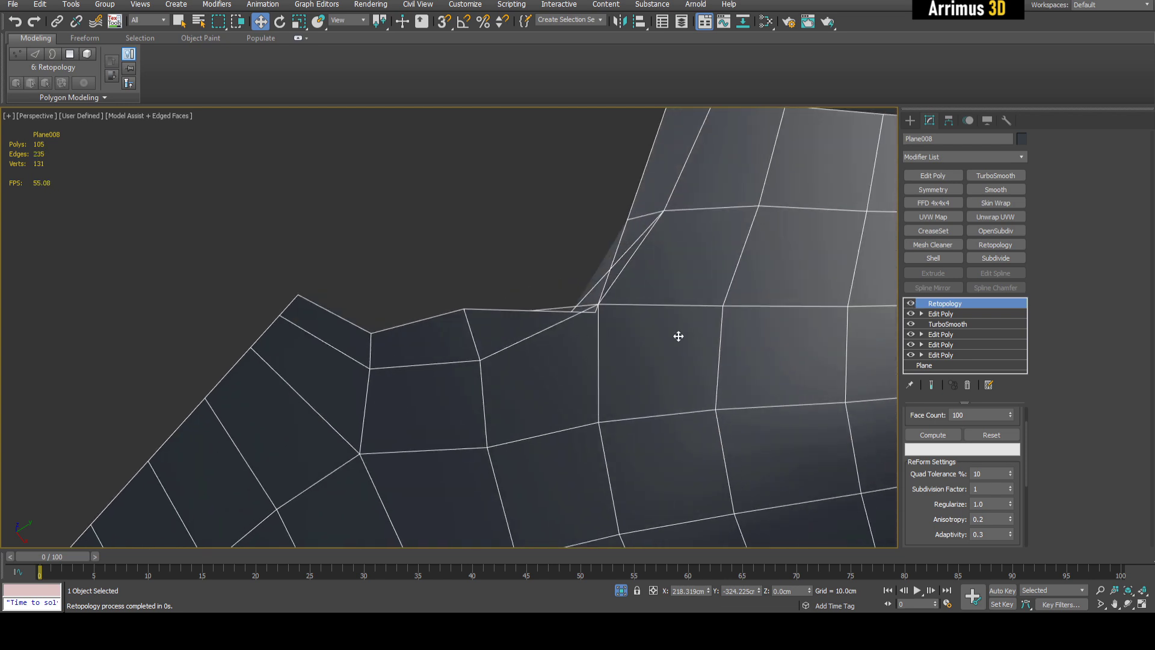
left_click(911, 303)
scroll(602, 322, "up", 1)
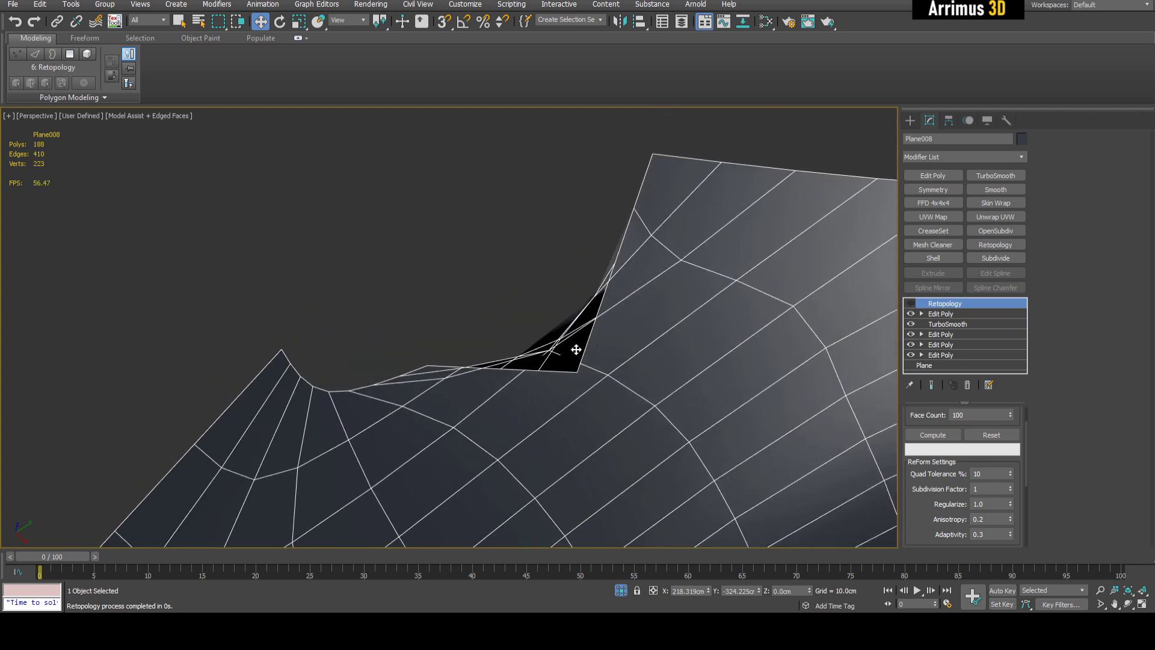
middle_click_drag(576, 350, 558, 337)
left_click(912, 303)
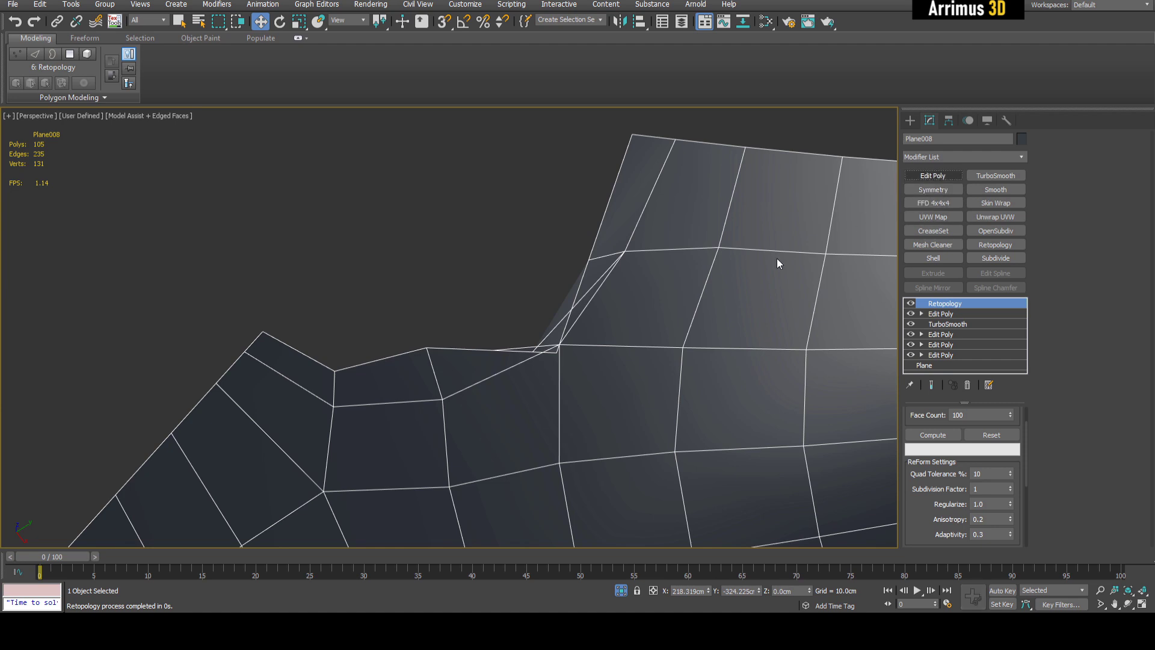
- Add an Edit Poly modifier and move the overlapping vertices at the notch's inner corner inward, using the Face constraint
key("1")
left_click(561, 342)
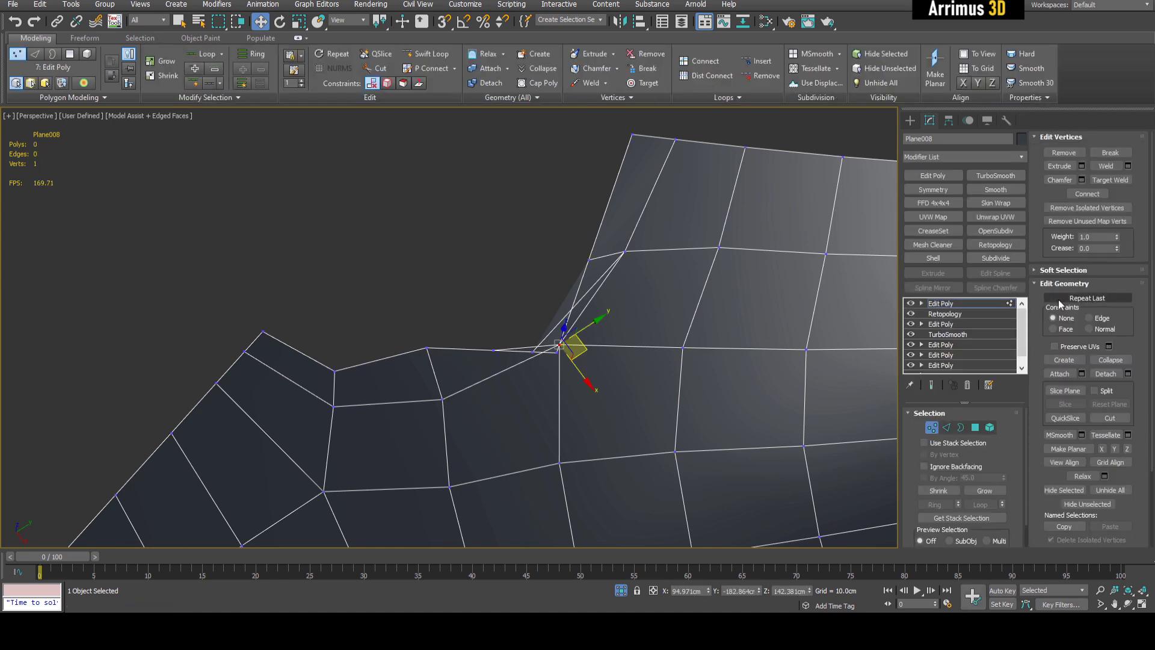
left_click_drag(558, 351, 575, 399)
left_click_drag(533, 352, 569, 360)
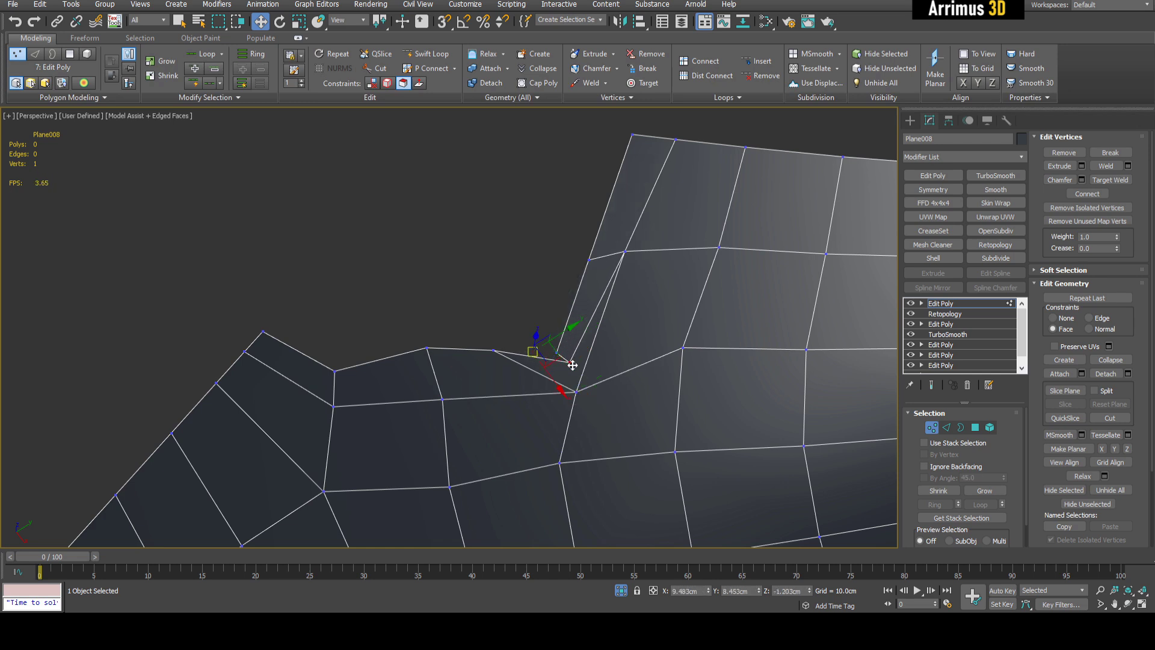
left_click(600, 324)
- Target-weld the stray border vertices into the notch's inner corner vertex
key("ctrl+shift+w")
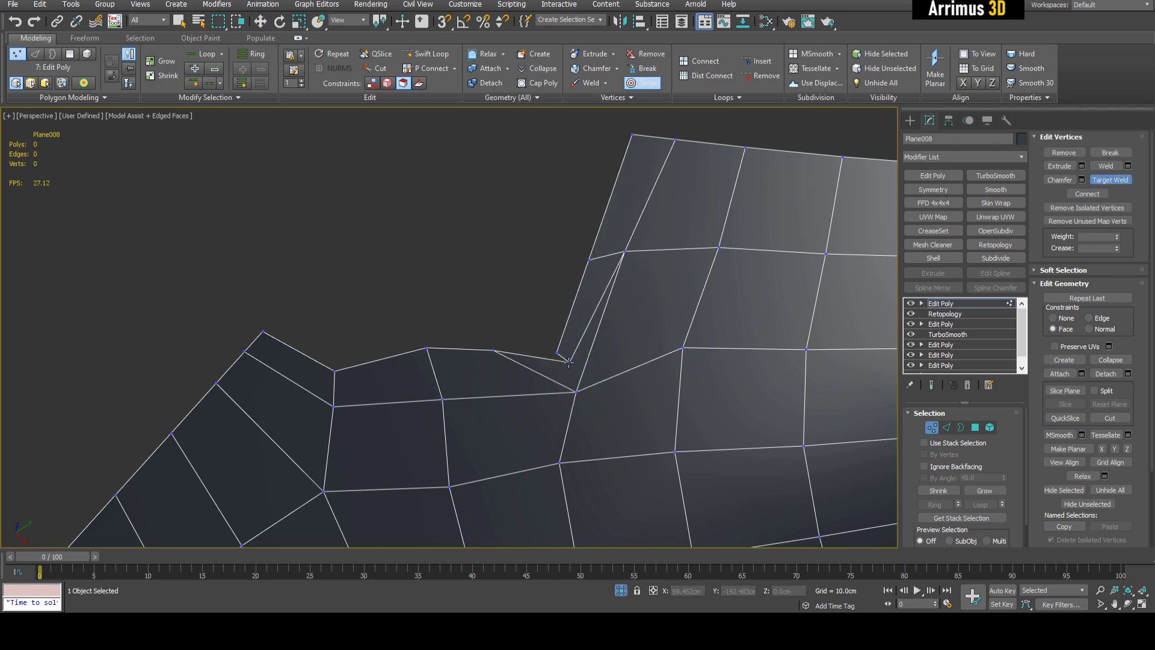
key("ctrl+shift+w")
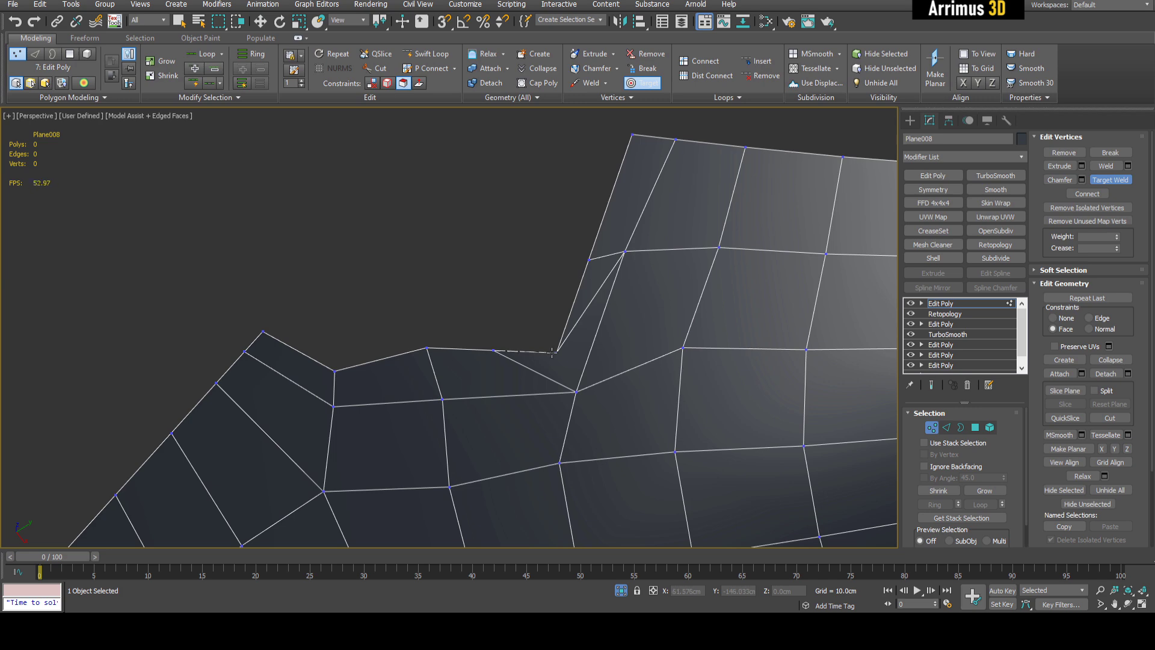
key("w")
- Remove the diagonal edge beside the notch's inner corner and select the row of polygons bordering the notch
key("2")
left_click(580, 316)
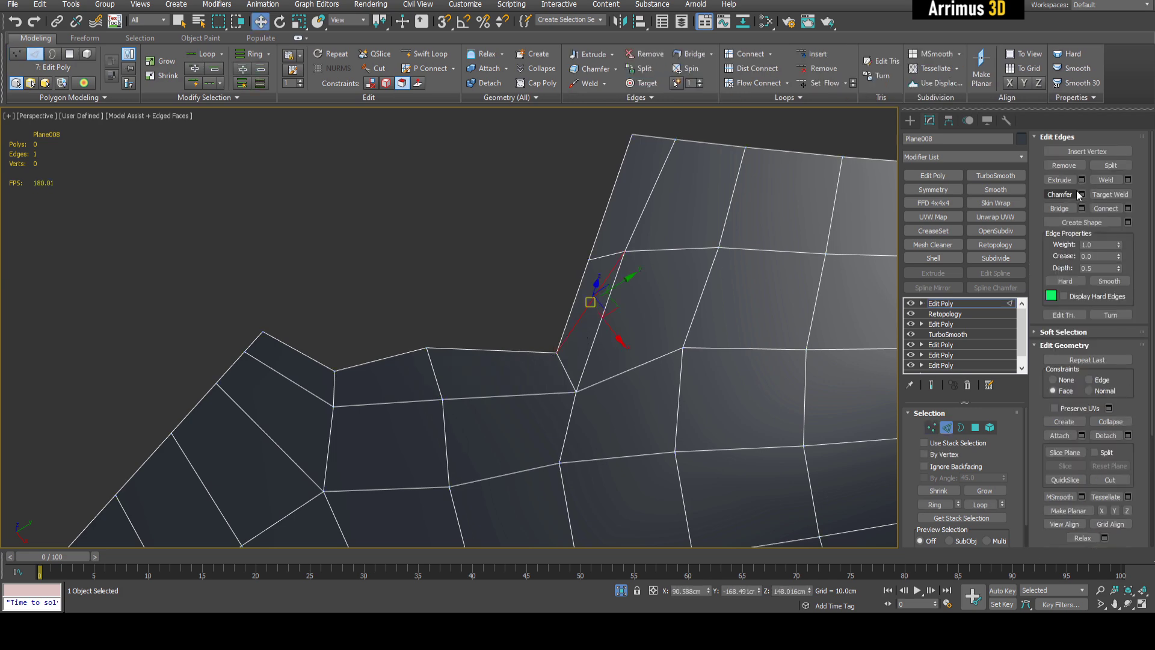
scroll(605, 294, "down", 2)
mouse_move(606, 294)
middle_mouse_down("alt")
mouse_move(634, 349)
mouse_move(604, 327)
mouse_move(601, 300)
middle_mouse_up("alt")
scroll(632, 348, "down", 4)
middle_click_drag(544, 258, 520, 259, "alt")
key("4")
key("q")
left_click(553, 260, "shift")
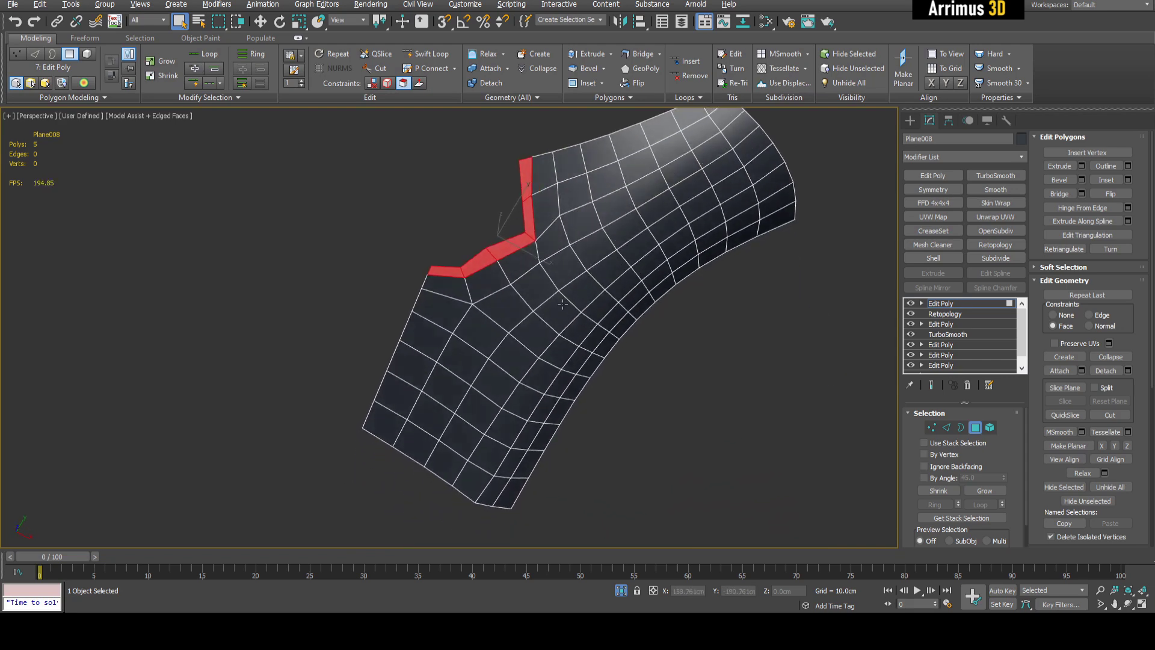
- Adjust the vertices of the notch's border strip with edge-constrained moves, then leave vertex editing
scroll(520, 262, "up", 5)
key("1")
left_click_drag(485, 233, 497, 263)
key("w")
scroll(505, 257, "up", 3)
key("shift+x")
scroll(568, 268, "down", 3)
key("q")
left_click(611, 273)
middle_click_drag(611, 273, 630, 286, "alt")
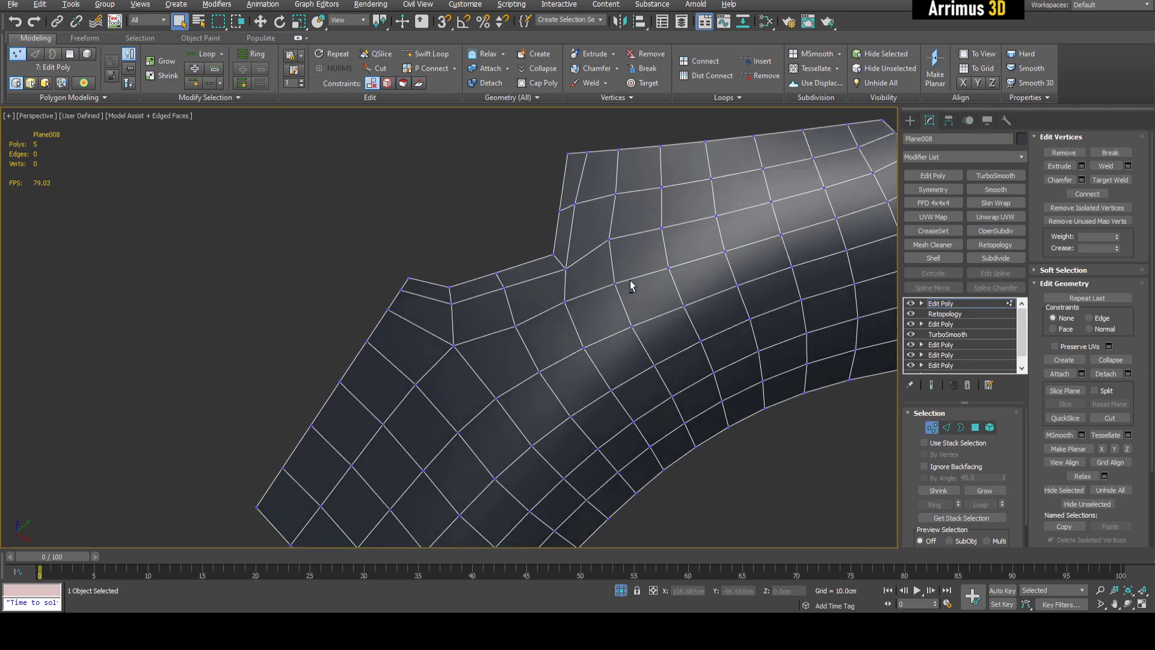
scroll(631, 286, "down", 4)
key("1")
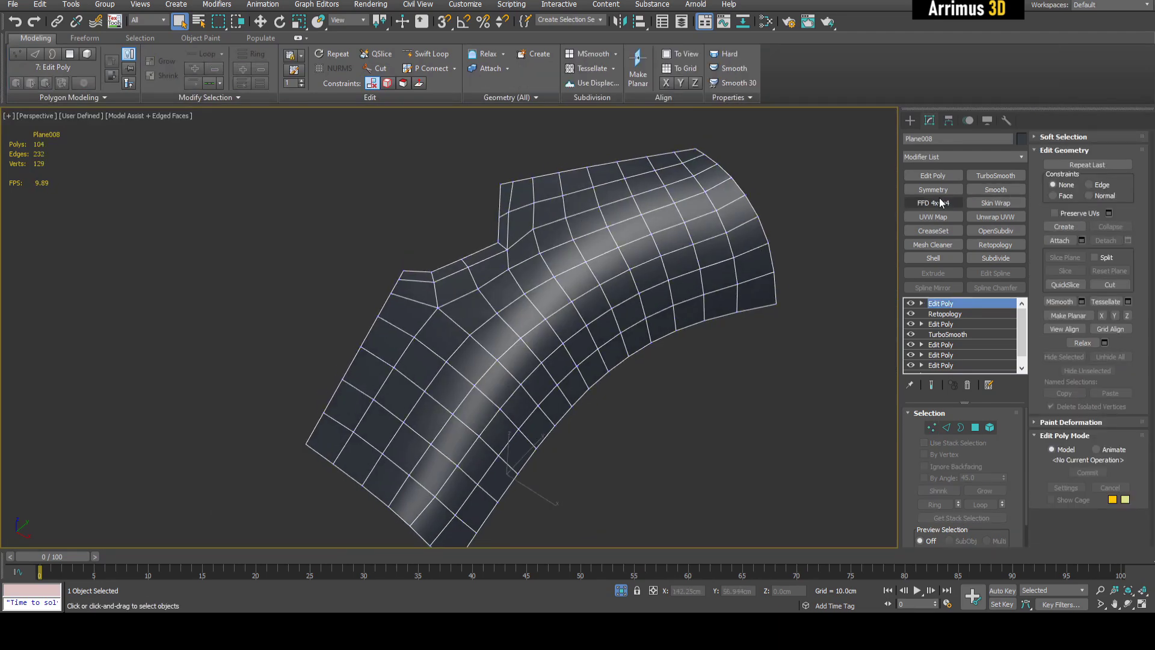
- Thicken the surface with a Shell modifier using an Outer Amount of 5.0 cm and check its thickness
left_click(934, 257)
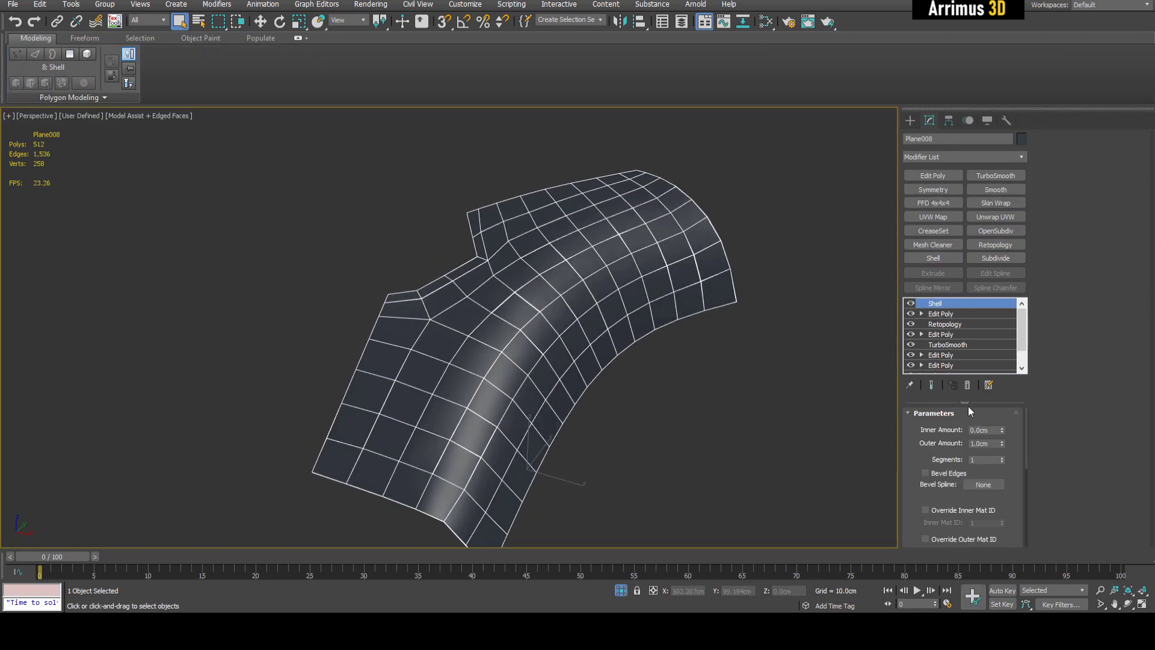
double_click(990, 443)
type("5")
key("Return")
middle_click_drag(754, 387, 762, 372)
middle_click_drag(725, 334, 744, 285, "alt")
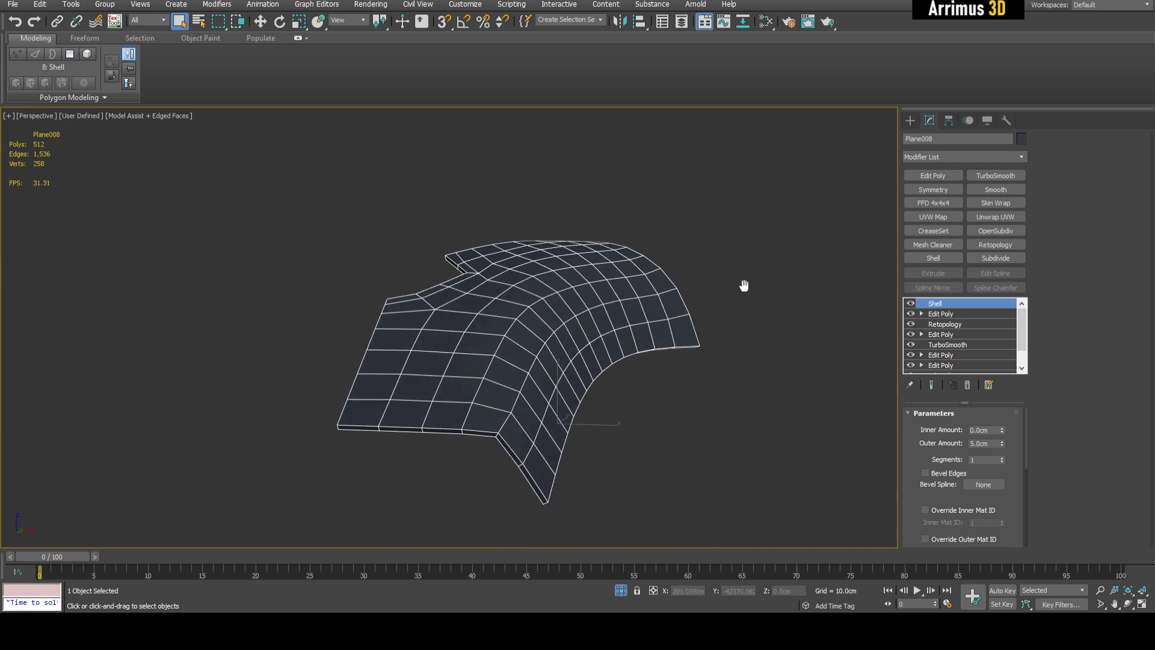
middle_click_drag(809, 401, 740, 300, "alt")
- Add an Edit Poly modifier above Shell and try selecting the narrow polygon strip bordering the notch
left_click(938, 176)
middle_click_drag(680, 245, 576, 278, "alt")
key("4")
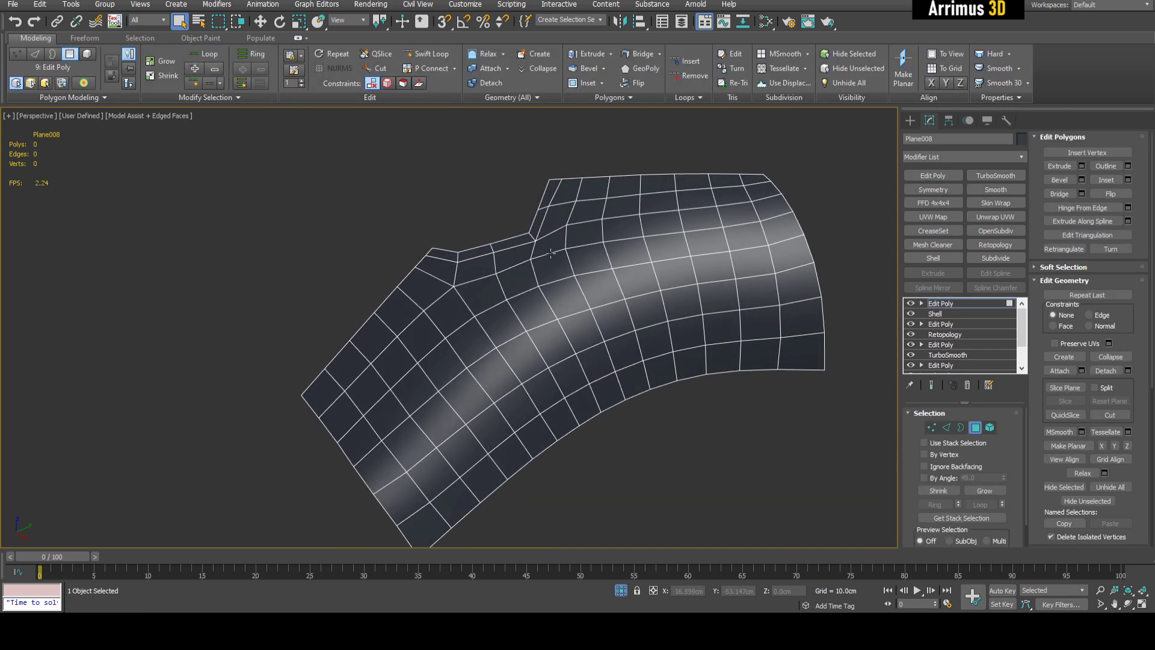
scroll(558, 238, "up", 2)
left_click(551, 216)
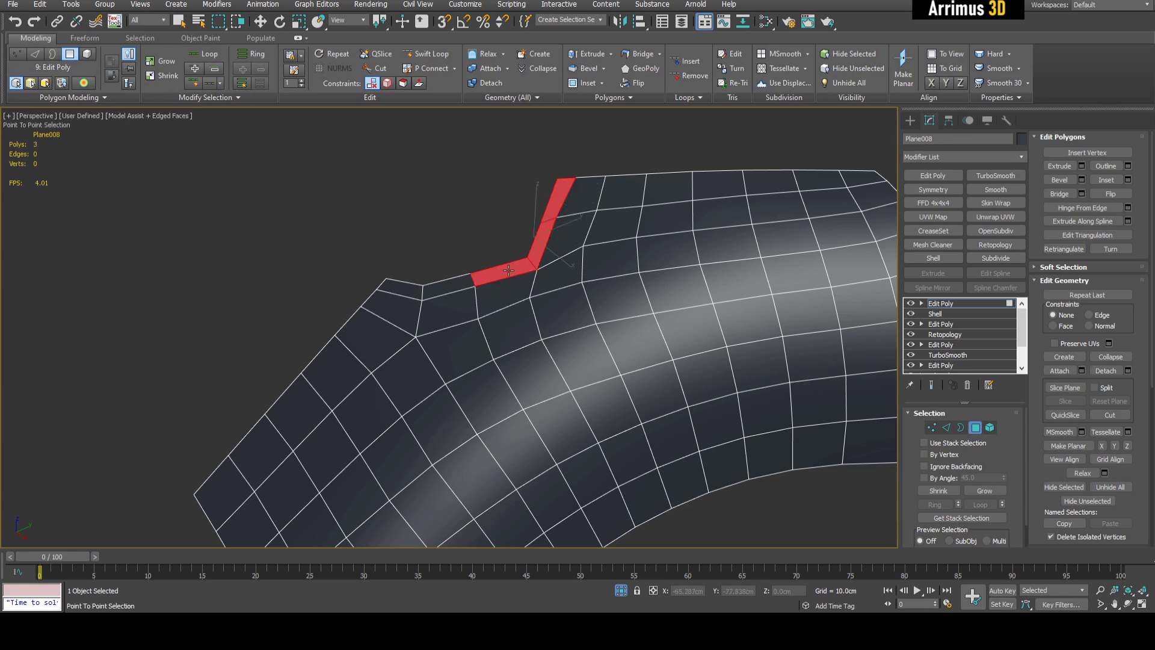
left_click(402, 288)
middle_click_drag(480, 276, 501, 309, "alt")
key("Delete")
scroll(558, 278, "up", 2)
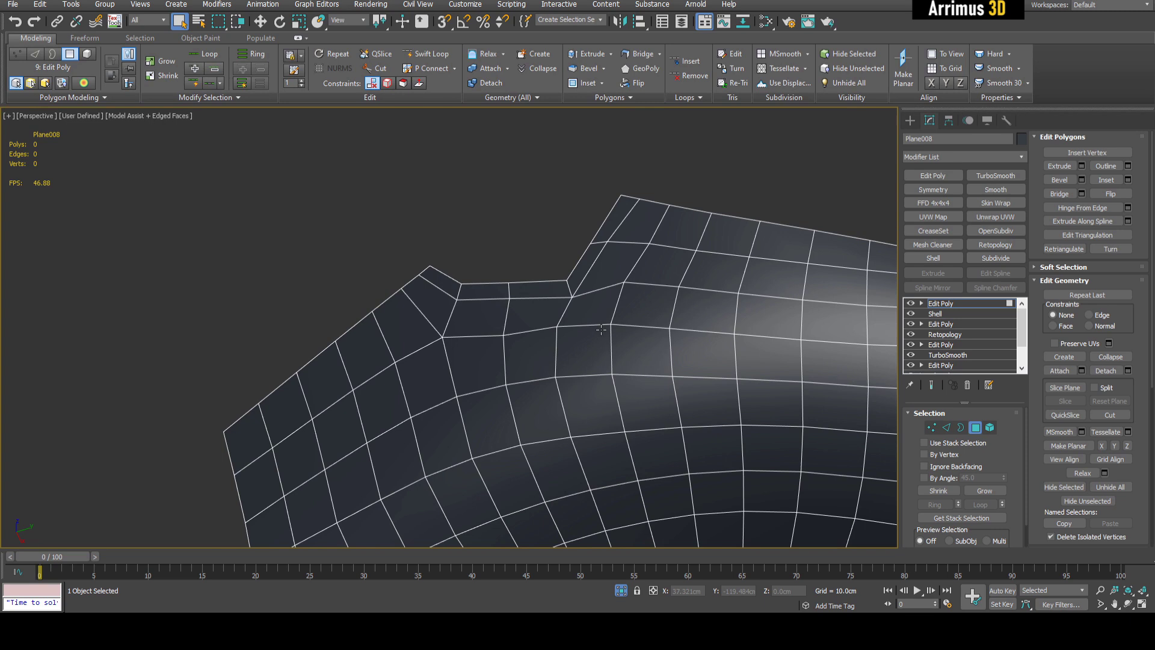
middle_click_drag(601, 330, 603, 330)
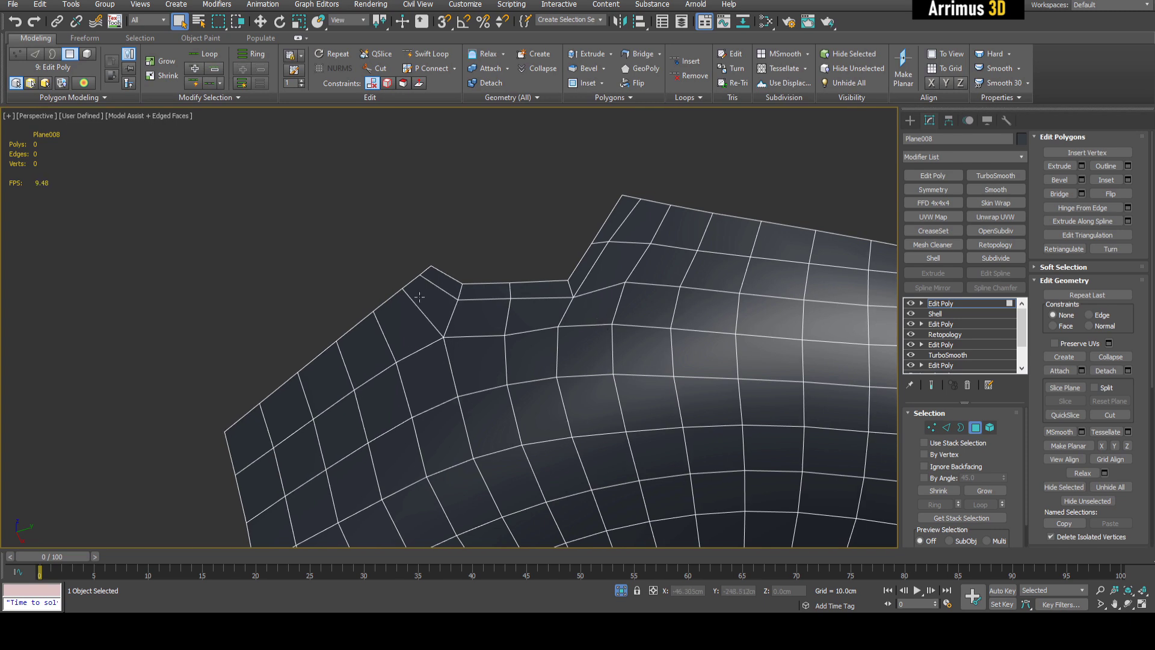
- Select the wide band of polygons surrounding the notch with point-to-point selection and raise it above the surrounding surface
key("p")
left_click(454, 293)
left_click(403, 338)
left_click(428, 374)
left_click(631, 353)
left_click(681, 234)
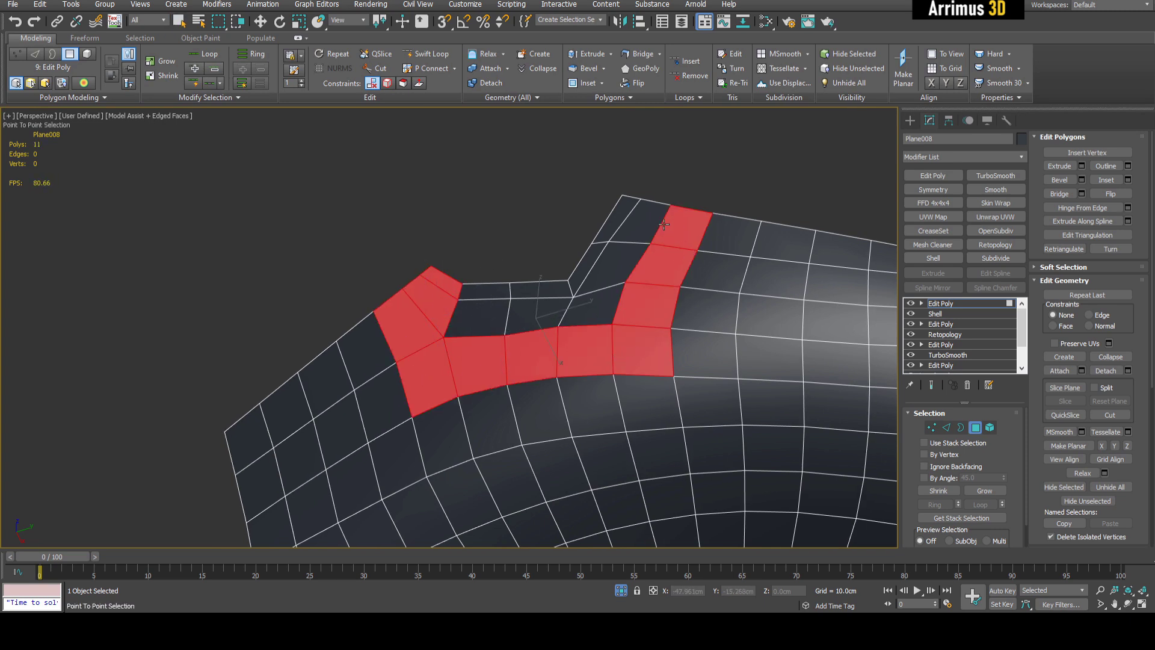
left_click(648, 222)
left_click(580, 316)
left_click(470, 319)
left_click(487, 291)
left_click(545, 290)
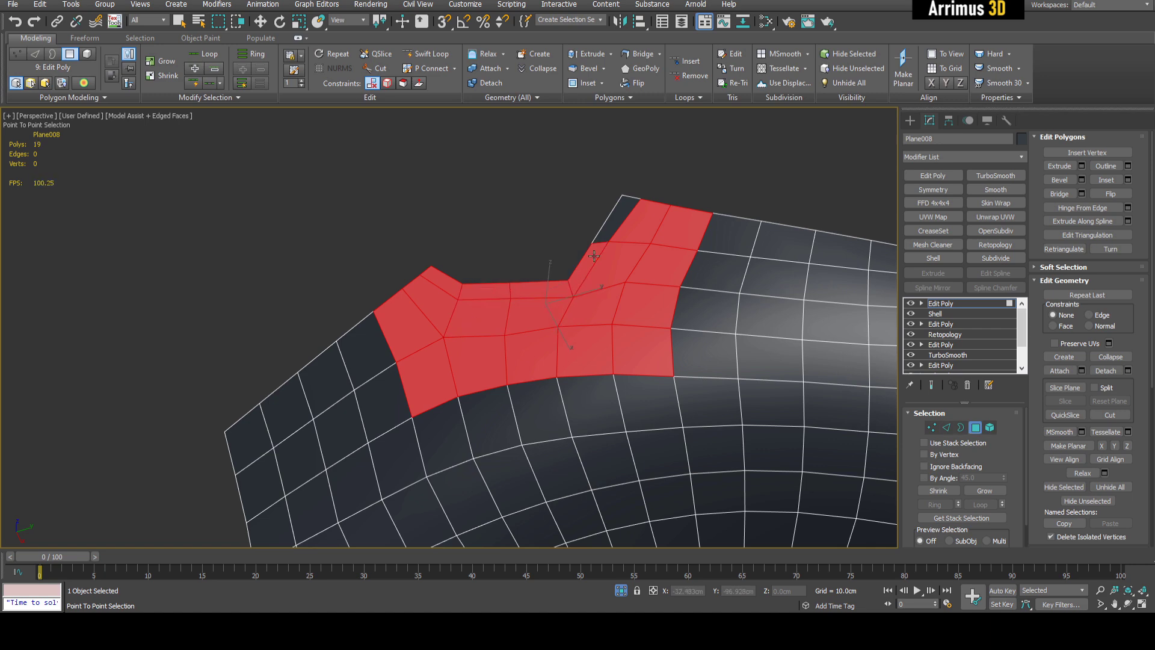
key("w")
middle_click_drag(543, 336, 555, 298, "alt")
left_click_drag(554, 319, 541, 285)
mouse_move(689, 322)
middle_mouse_down("alt")
mouse_move(710, 346)
mouse_move(800, 385)
mouse_move(698, 337)
middle_mouse_up("alt")
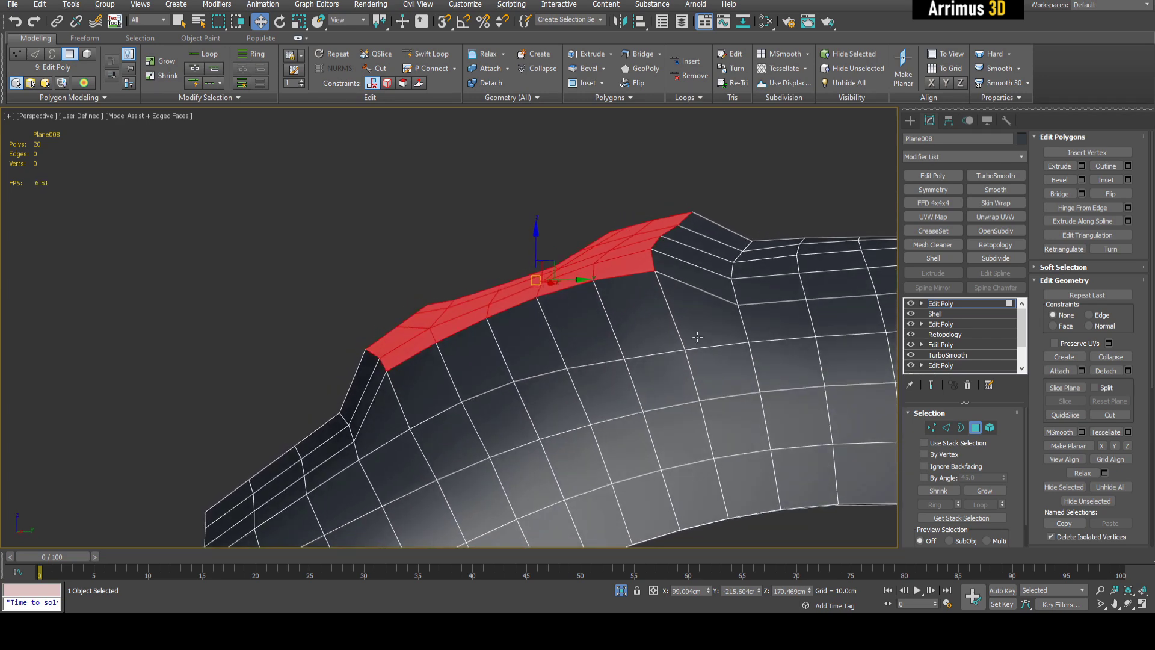
- Make the raised polygon band around the notch planar and clear the selection
left_click(1070, 446)
middle_click_drag(662, 361, 675, 385, "alt")
key("q")
left_click(427, 200)
middle_click_drag(546, 147, 675, 262)
- Slide the inner vertex at the upper end of the notch's border strip along its edge, using the Edge constraint
key("1")
left_click(688, 249)
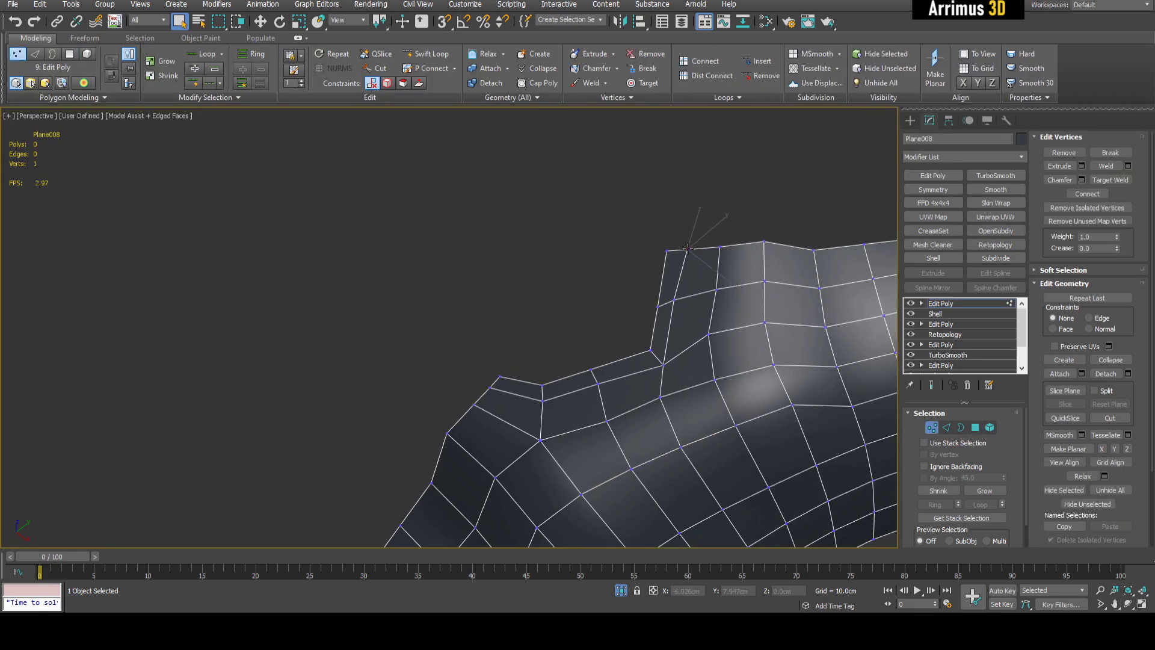
key("w")
key("shift+x")
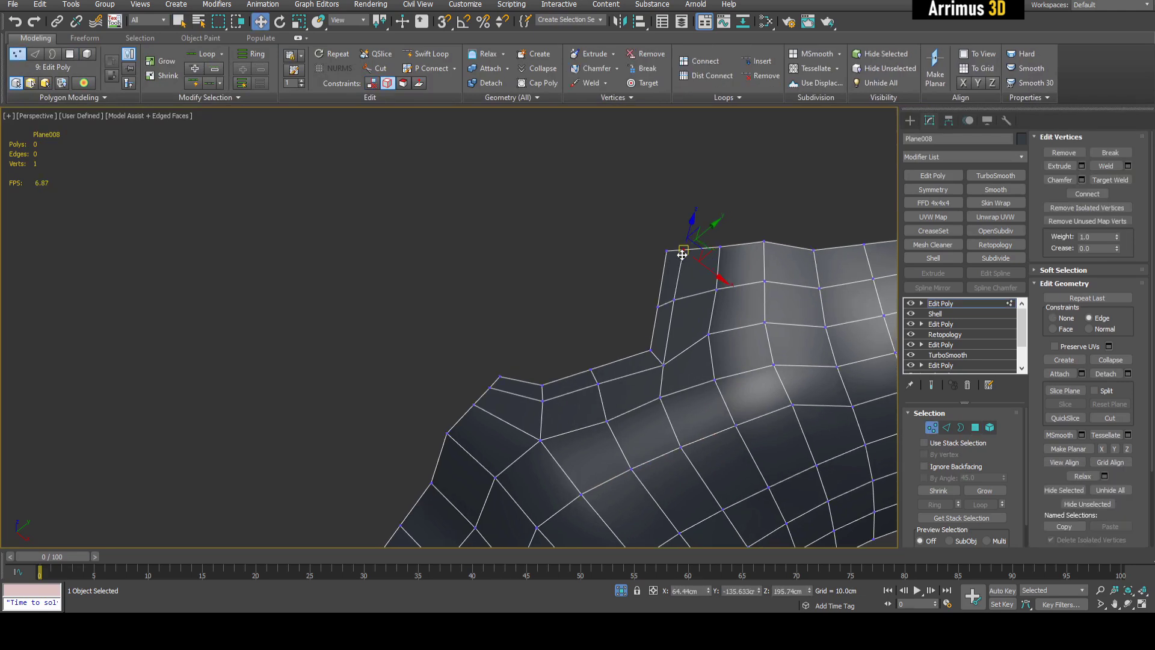
key("shift+x")
middle_click_drag(666, 272, 639, 269)
- Select the narrow polygon strip bordering the notch, bevel it into a thin raised lip, and leave polygon editing
key("4")
key("q")
left_click(646, 267)
left_click(628, 349, "shift")
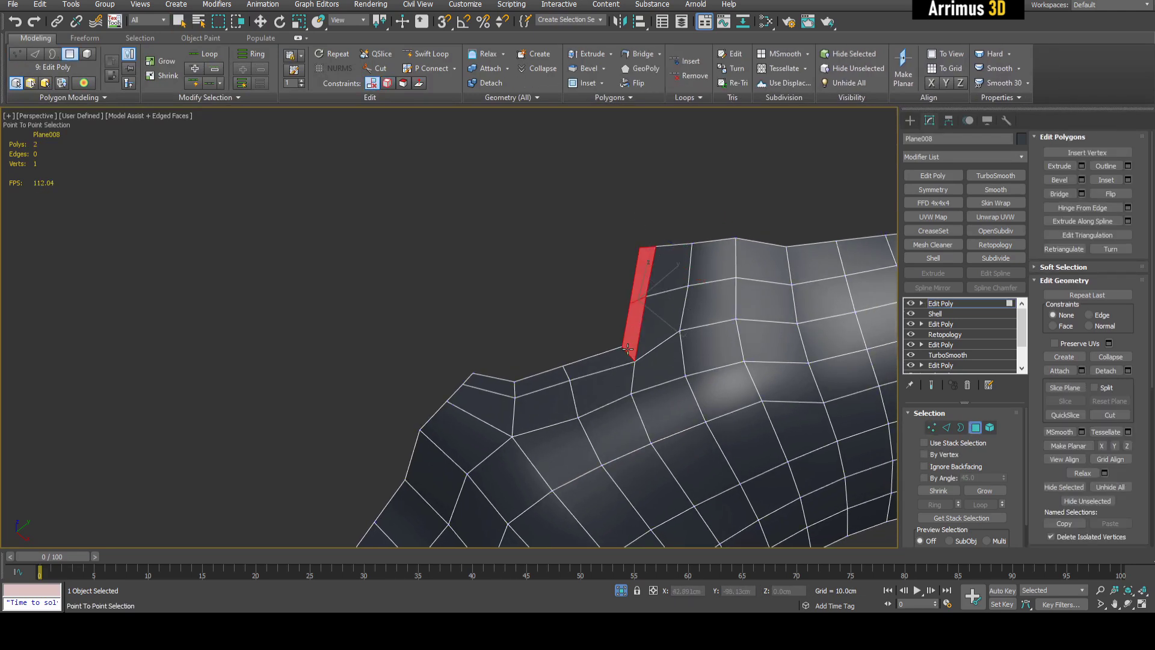
left_click(489, 387, "shift")
key("w")
middle_click_drag(613, 385, 634, 353, "alt")
key("ctrl+shift+b")
left_click_drag(634, 349, 636, 320)
left_click(636, 320)
key("w")
scroll(636, 320, "down", 5)
middle_click_drag(636, 320, 651, 276, "alt")
key("4")
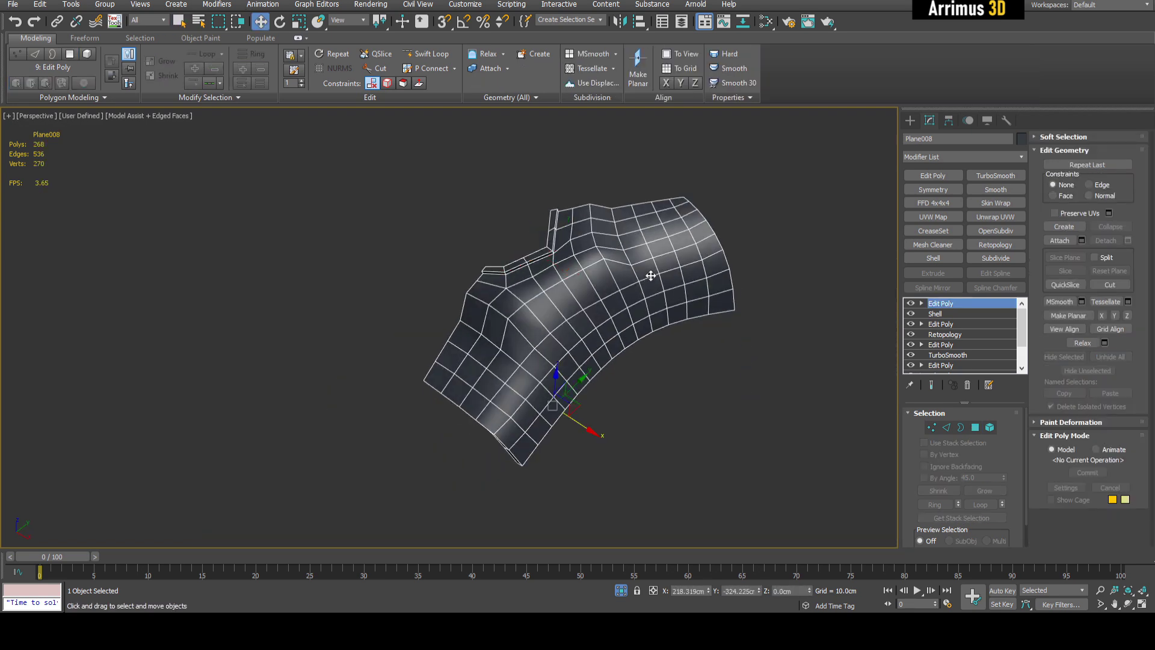
- Add a Symmetry modifier on the X axis and shift its mirror plane about 201 cm to form two separate halves
left_click(933, 189)
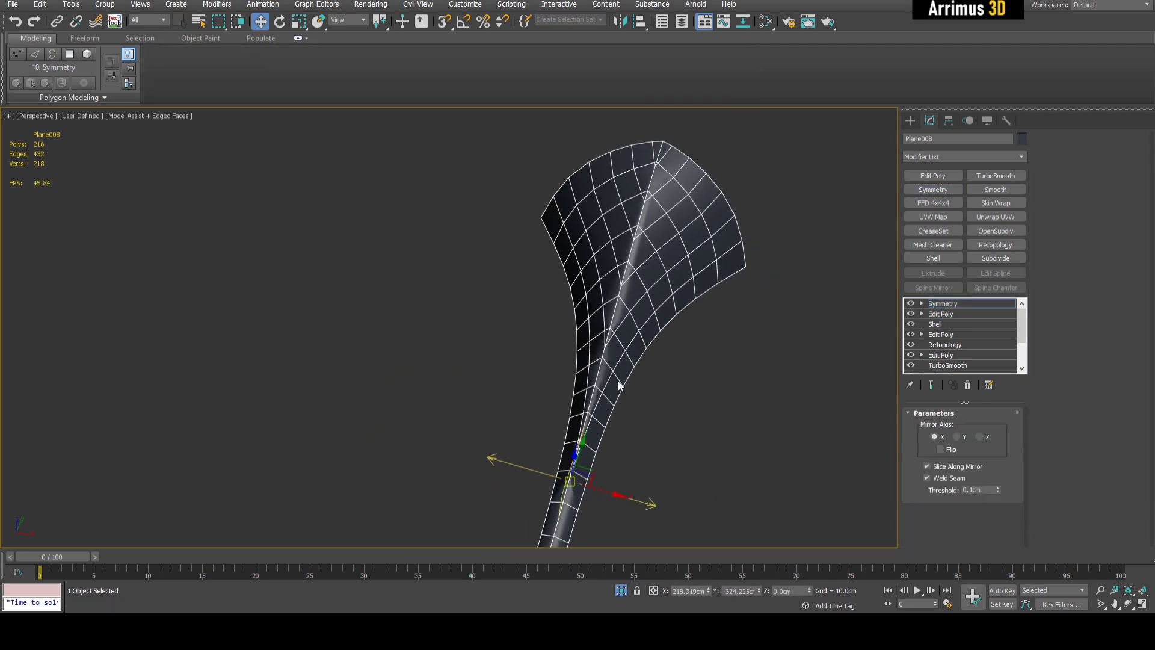
left_click_drag(603, 492, 433, 438)
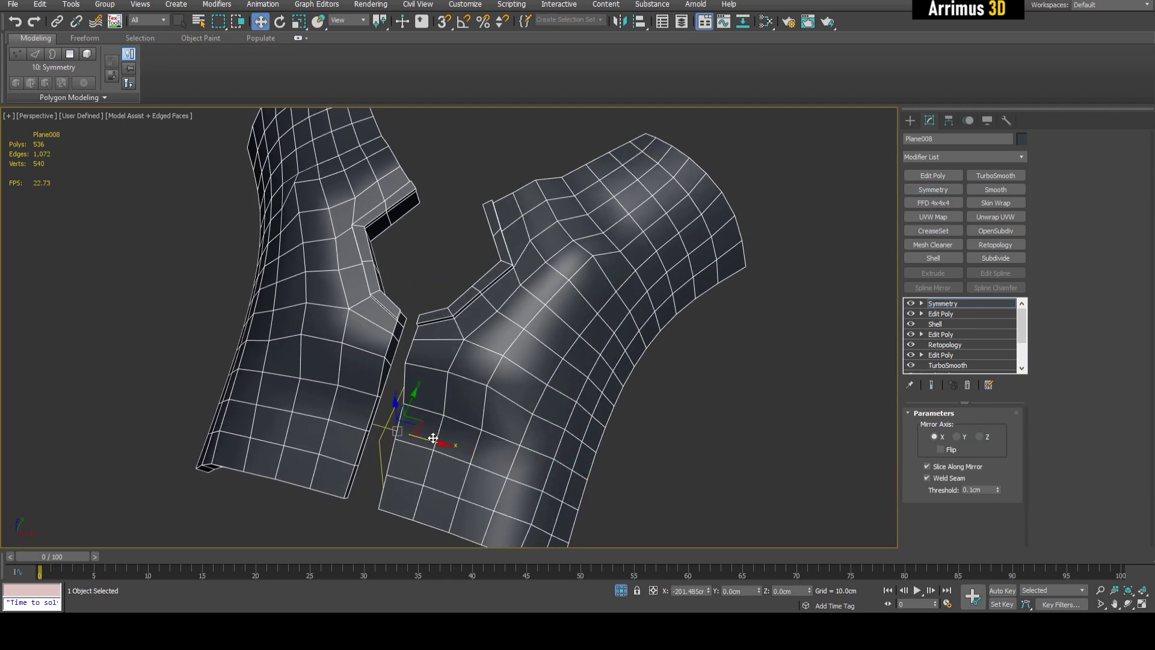
key("1")
key("q")
middle_click_drag(391, 235, 505, 259, "alt")
- Hide the edges, add TurboSmooth with 2 iterations and Isoline Display, and inspect the smoothed halves
key("F4")
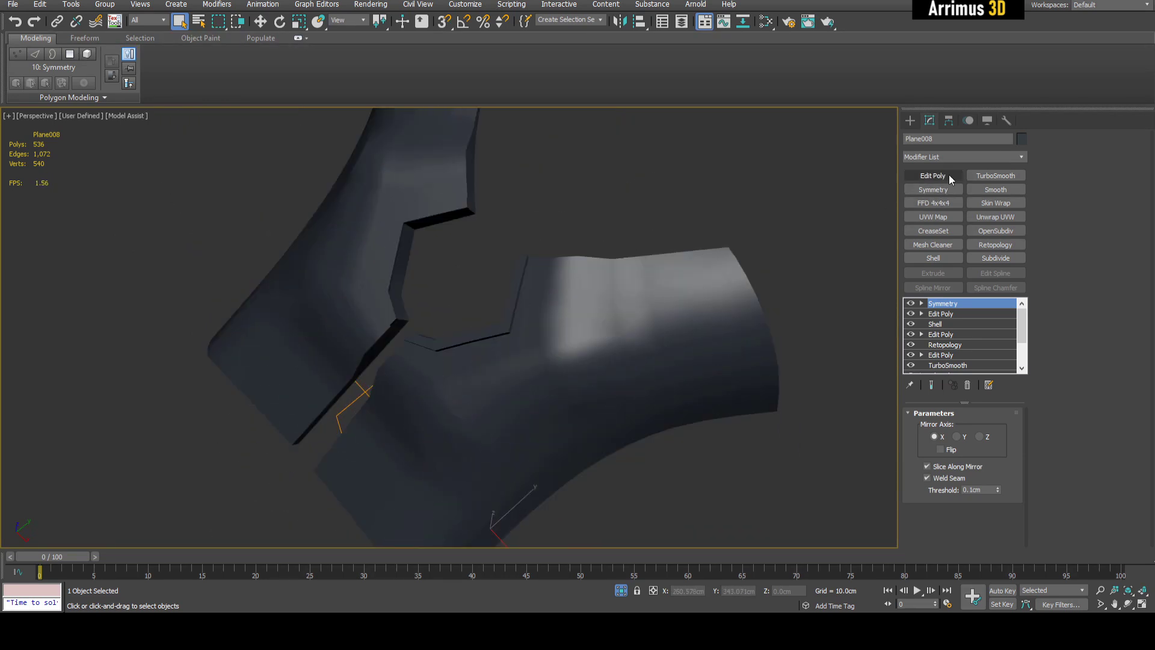
left_click(995, 176)
left_click(1002, 431)
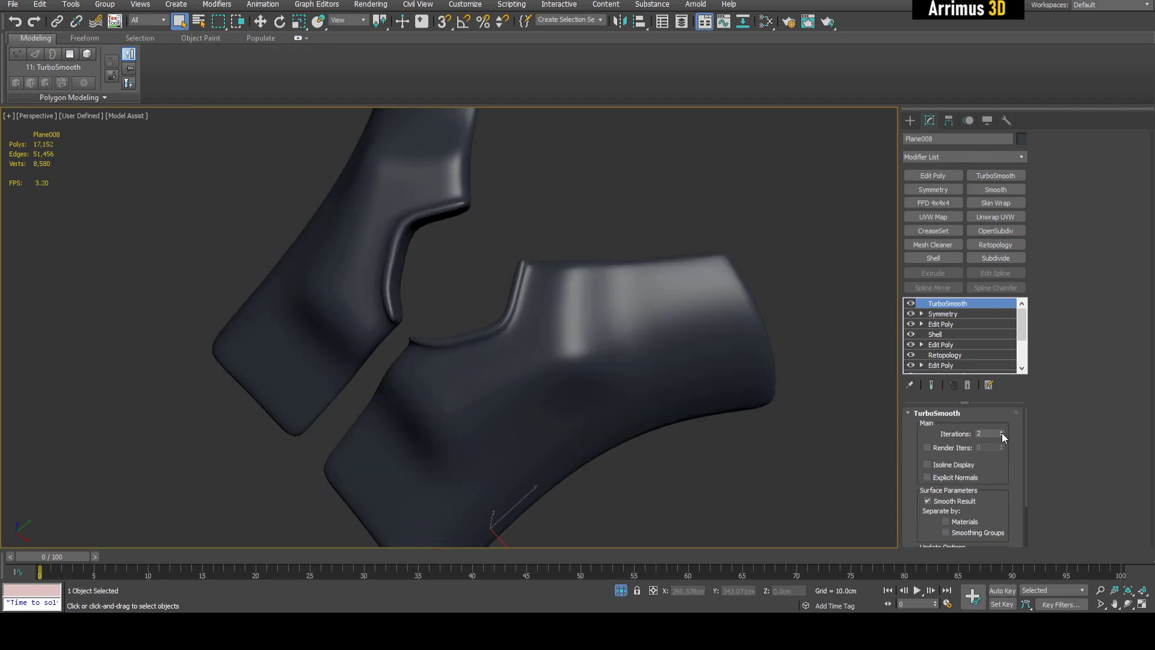
left_click(958, 467)
scroll(620, 361, "down", 3)
middle_click_drag(620, 361, 587, 306, "alt")
scroll(605, 362, "up", 3)
- Insert an Edit Poly modifier below Symmetry, bevel a long polygon region along the curved surface into a recess, and check it smoothed
left_click(940, 323)
left_click(948, 179)
key("4")
middle_click_drag(509, 381, 523, 341)
scroll(522, 340, "up", 3)
left_click_drag(529, 322, 701, 319)
key("i")
key("ctrl+shift+b")
left_click(700, 337)
key("i")
left_click_drag(694, 274, 697, 265)
key("F4")
left_click(774, 429)
middle_click_drag(774, 429, 683, 374, "alt")
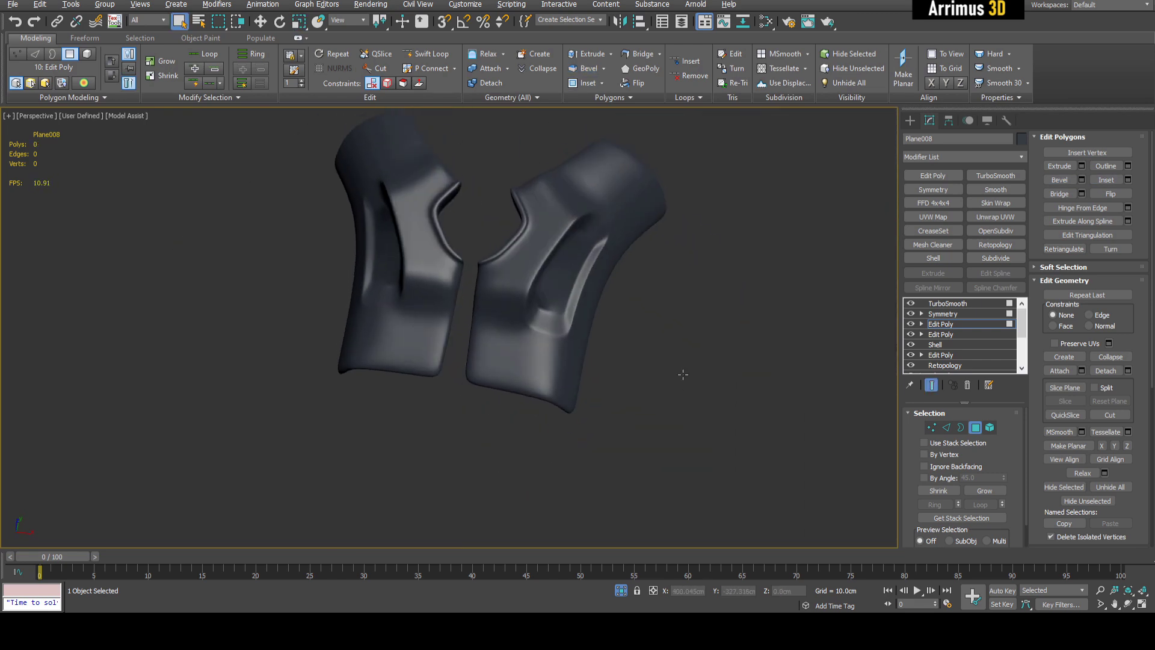
- Show the edges again and bevel the last row of polygons along the piece's lower end into a raised rim
key("F4")
scroll(560, 383, "up", 5)
left_click(548, 388)
key("4")
left_click(517, 396)
left_click(481, 390, "shift")
middle_click_drag(512, 400, 499, 367, "alt")
key("ctrl+shift+b")
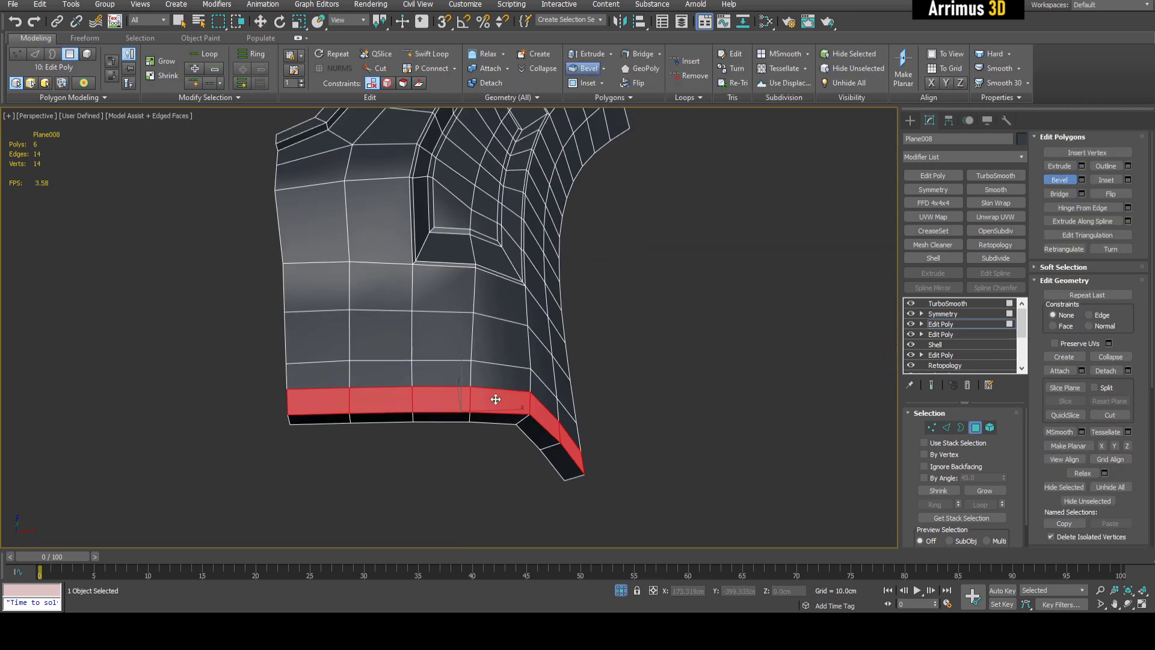
left_click_drag(496, 400, 497, 382)
middle_click_drag(499, 385, 652, 407, "alt")
- Select four polygons on the outer part of the raised rim and bevel them into a second, higher step
left_click(596, 436)
left_click(564, 394, "ctrl")
left_click(512, 371, "ctrl")
middle_click_drag(513, 372, 442, 369, "alt")
key("ctrl+shift+b")
left_click_drag(521, 367, 538, 295)
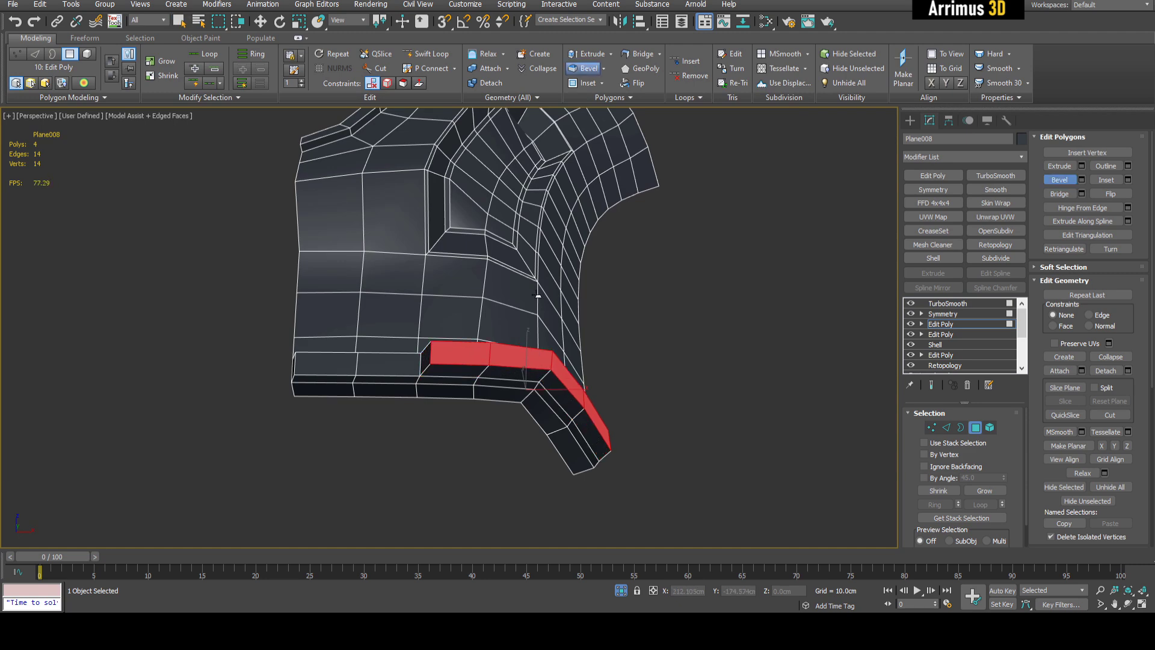
- Shift the end edge of the second raised step along the rim and clear the selection
key("2")
left_click(431, 353)
left_click_drag(456, 351, 474, 351)
left_click(627, 305)
- Insert supporting edge loops with Swift Loop along and across the raised rim and its second step at the piece's lower end
middle_click_drag(627, 305, 755, 370)
key("alt+s")
left_click(431, 292)
middle_click_drag(608, 355, 529, 331, "alt")
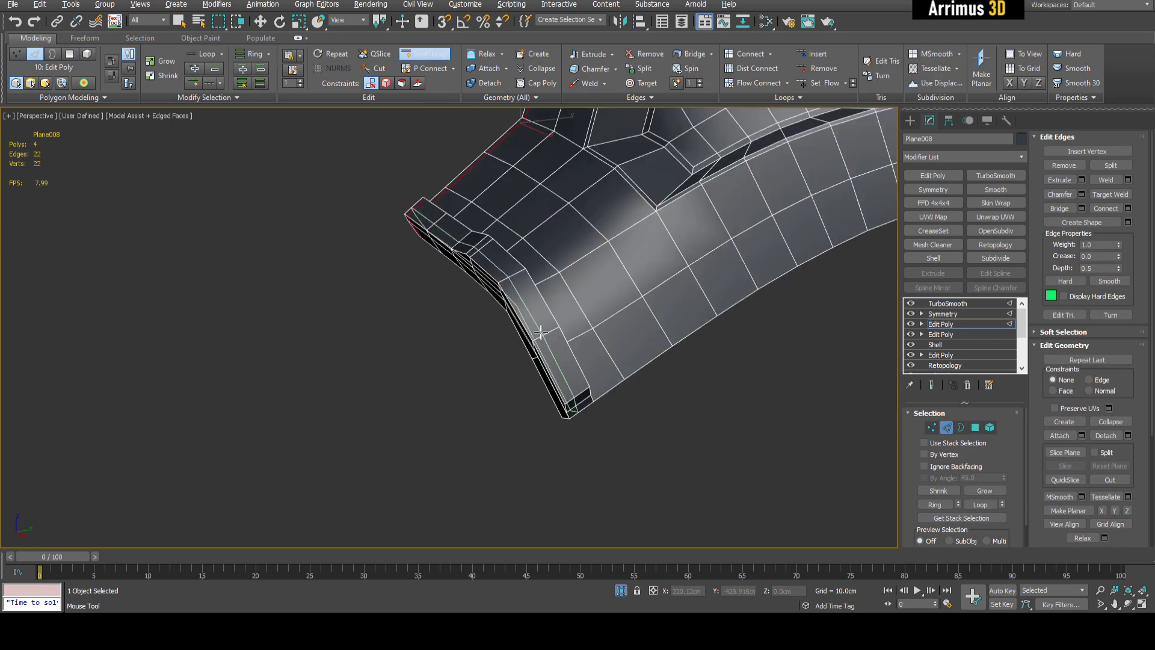
left_click(556, 329)
left_click(714, 310)
middle_click_drag(714, 310, 686, 363)
left_click(692, 409)
scroll(686, 363, "down", 3)
- Add further Swift Loop supporting edges to the piece and check the smoothed, mirrored result with the edges hidden
key("alt+s")
left_click(709, 259)
middle_click_drag(709, 259, 602, 241, "alt")
key("alt+s")
right_click(481, 241)
middle_click_drag(421, 199, 474, 240)
key("alt+s")
left_click(541, 332)
key("F4")
middle_click_drag(496, 301, 687, 369, "alt")
key("2")
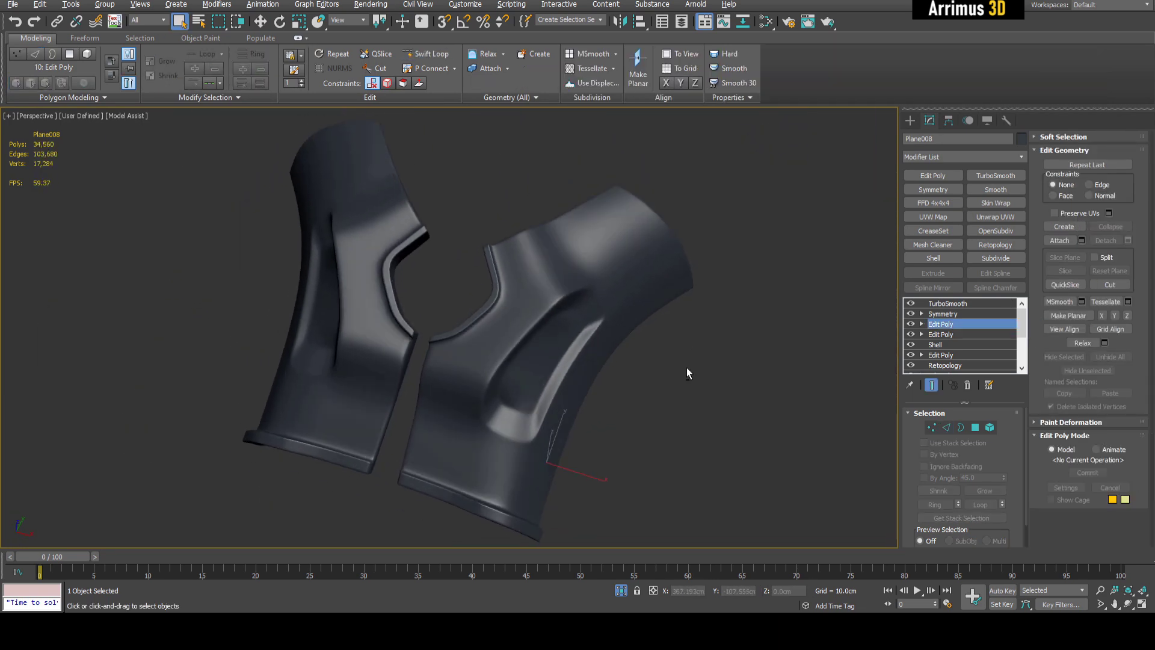